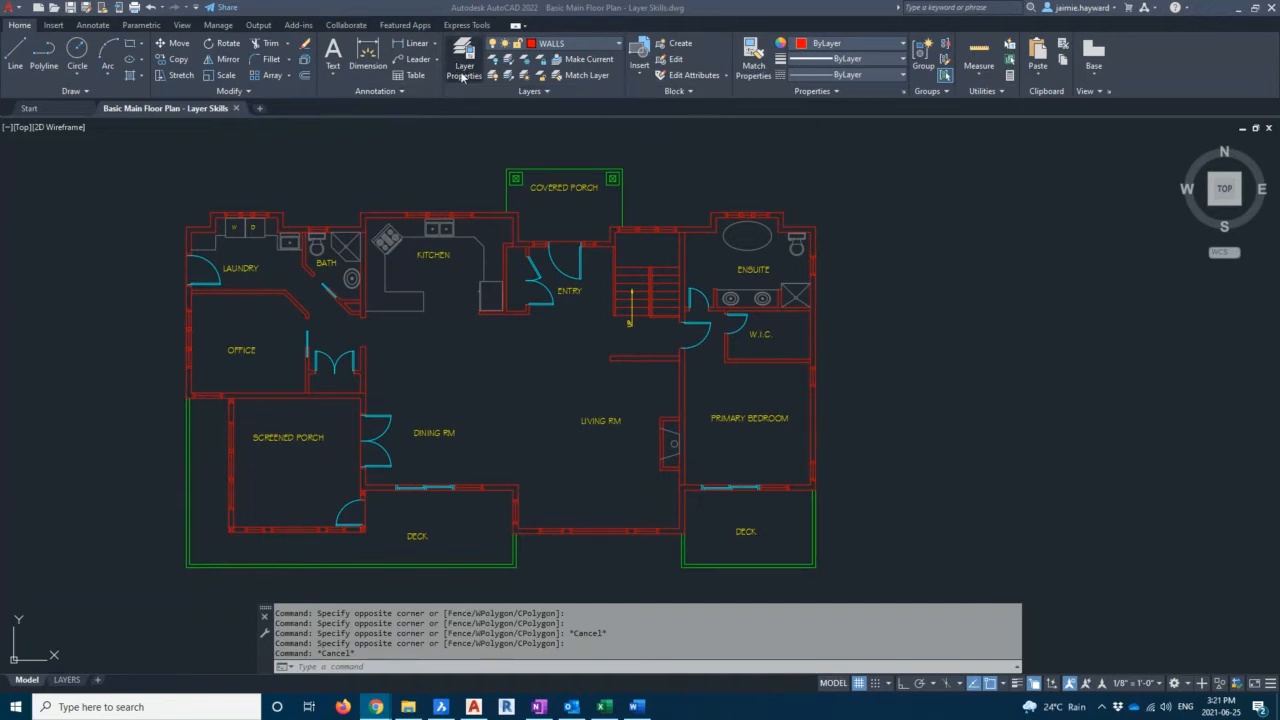
Open the Layer Properties Manager with the LAYER command
left_click(437, 164)
key("Escape")
key("Escape")
key("Escape")
type("LAYER")
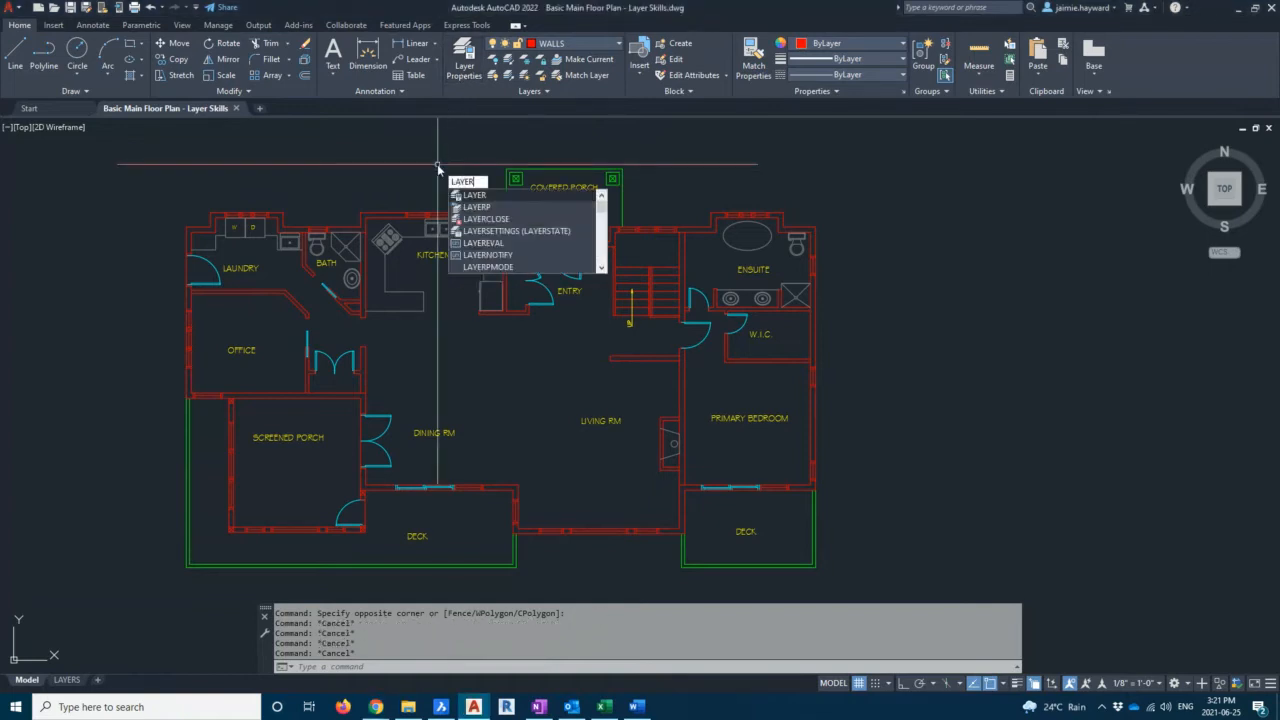
key("Return")
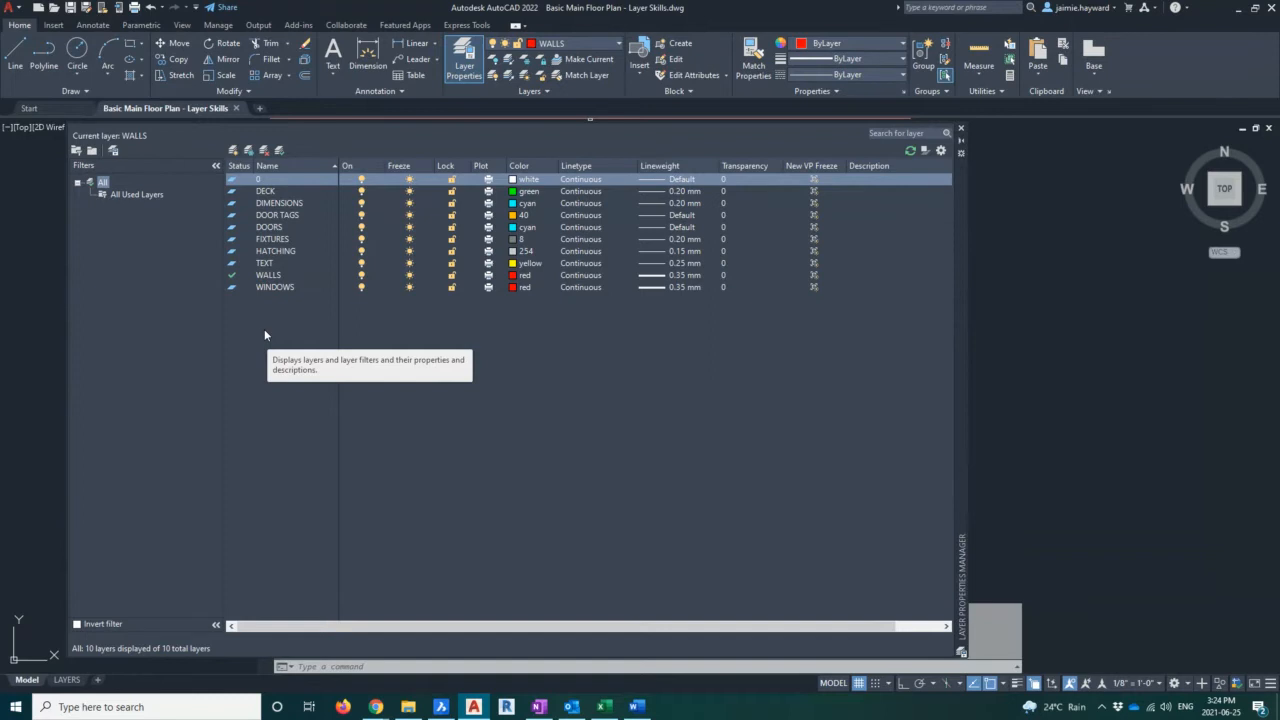
Make WINDOWS the current layer, then set WALLS back as the current layer
left_click(285, 287)
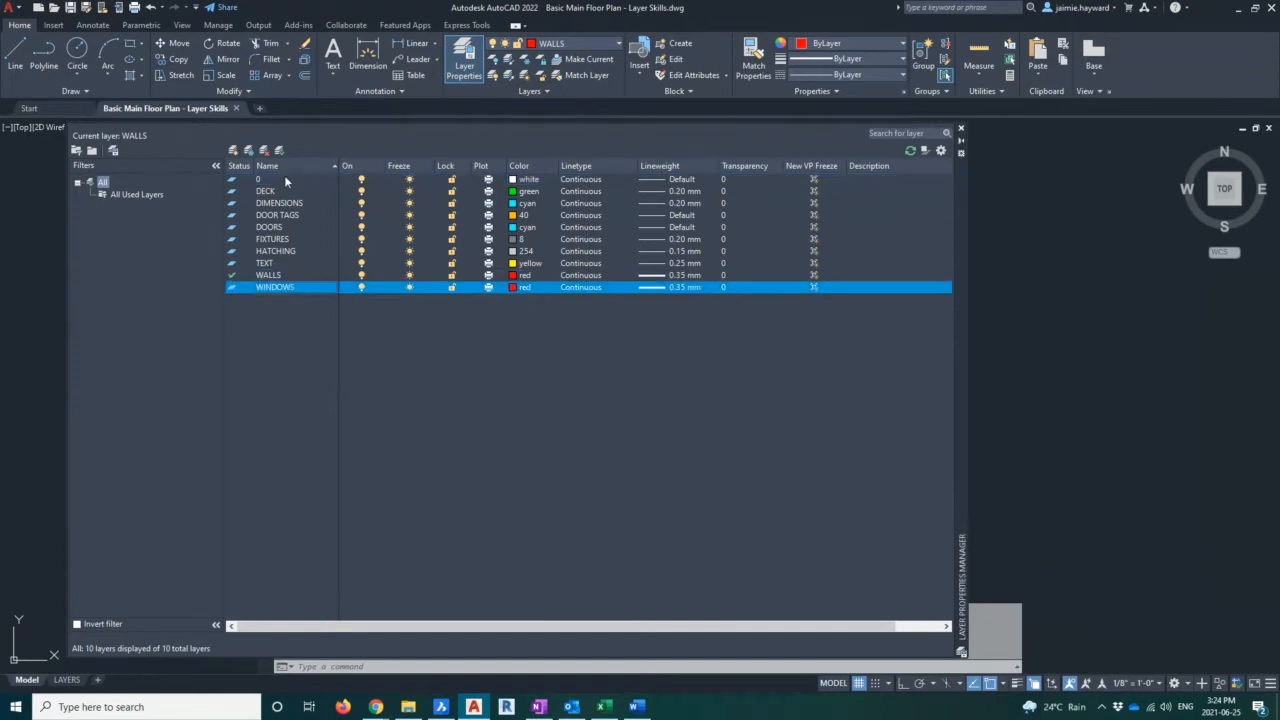
double_click(262, 288)
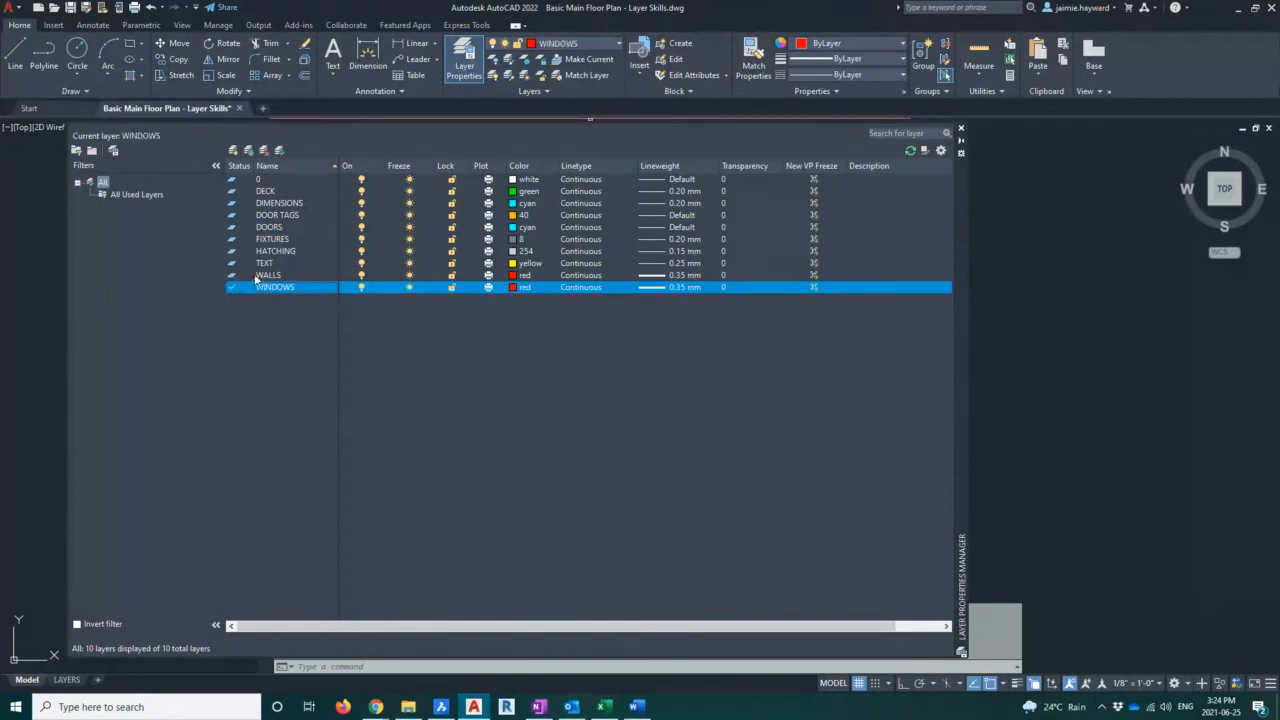
left_click(266, 277)
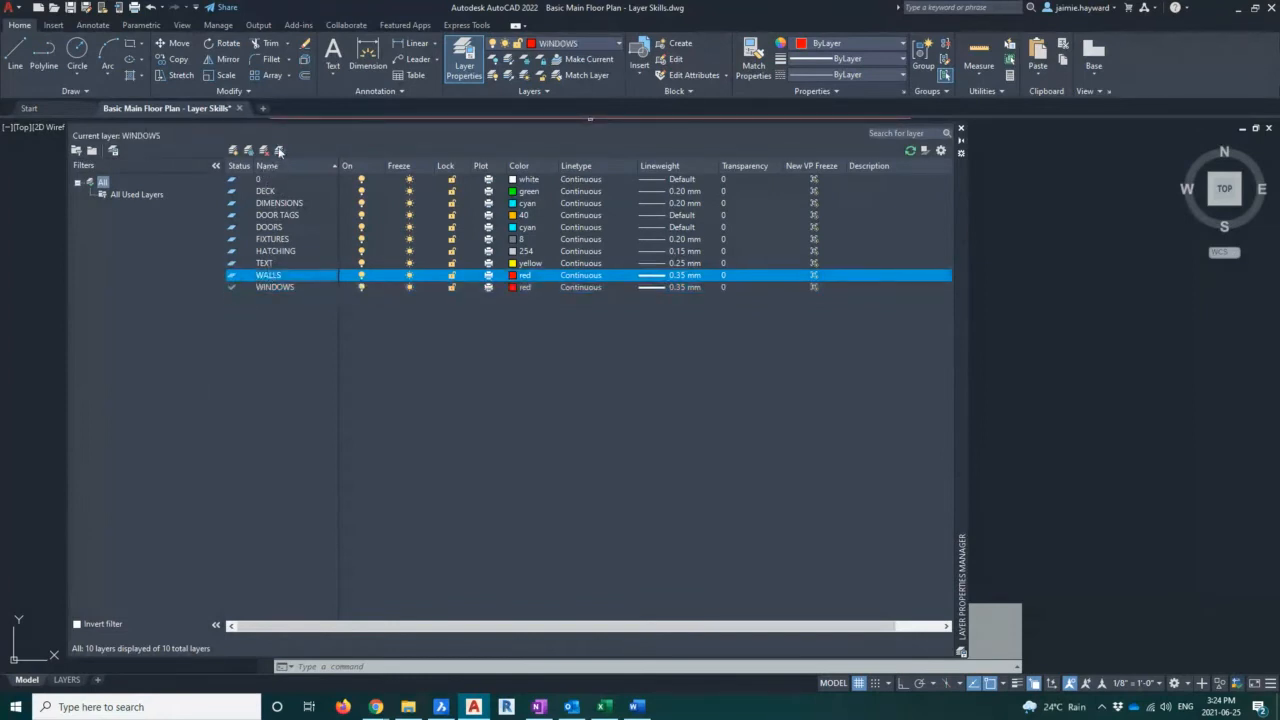
left_click(279, 150)
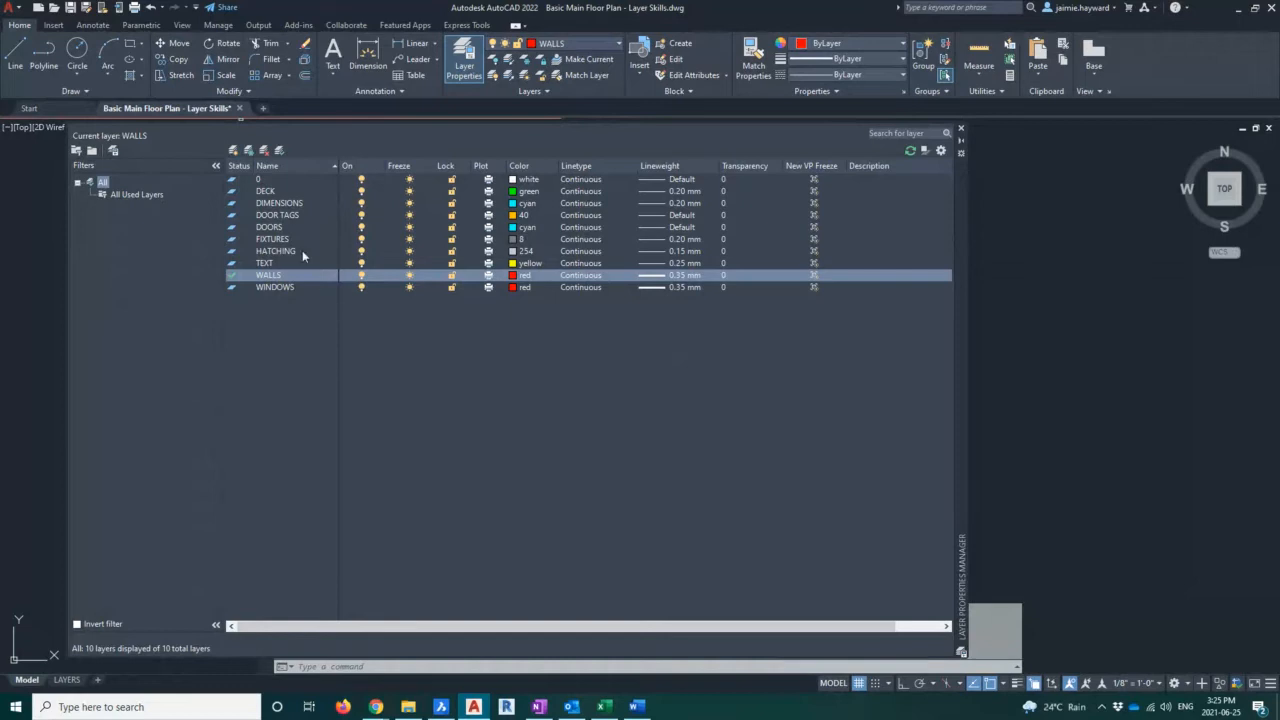
Create a new layer below DIMENSIONS and name it PORCH
left_click(261, 202, "shift")
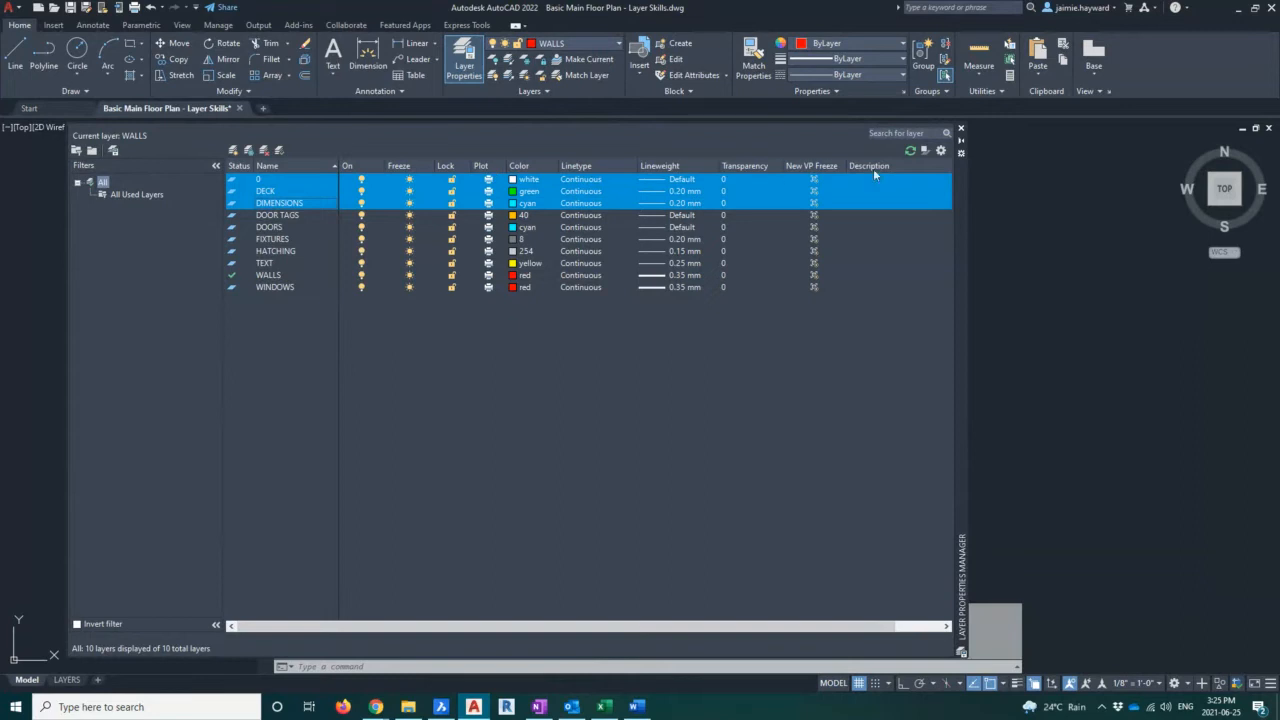
left_click(405, 426)
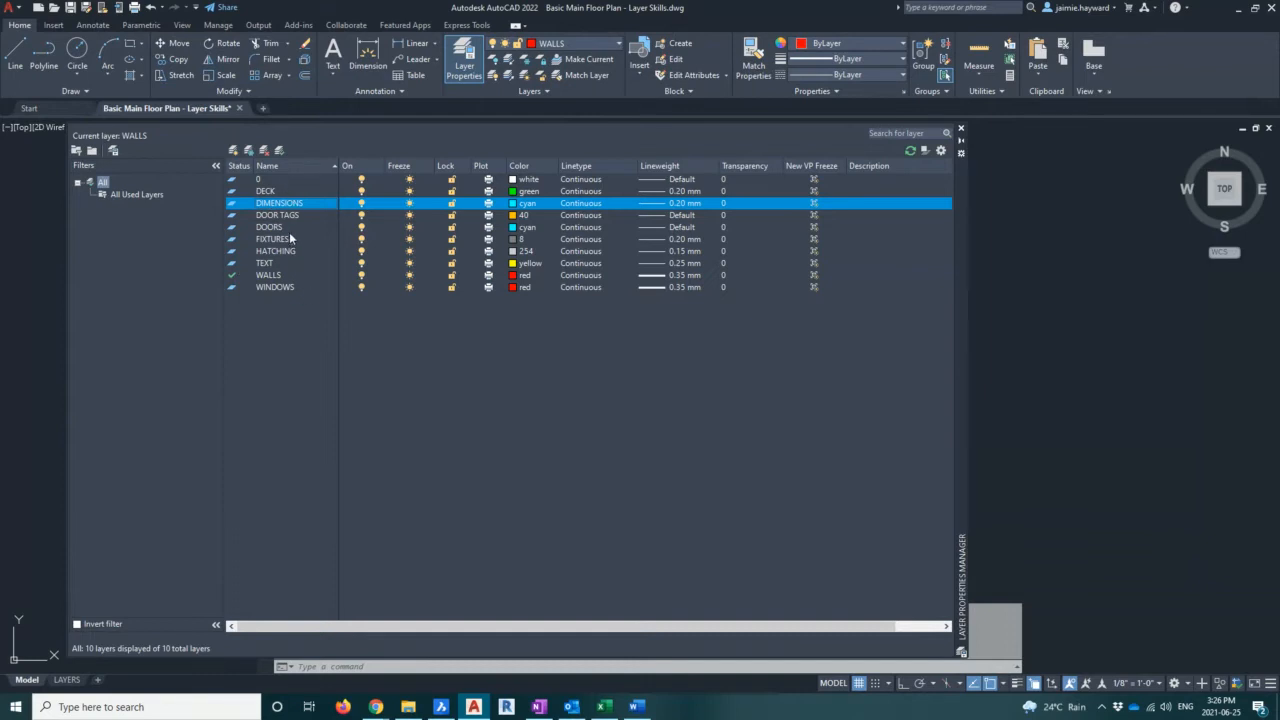
left_click(233, 151)
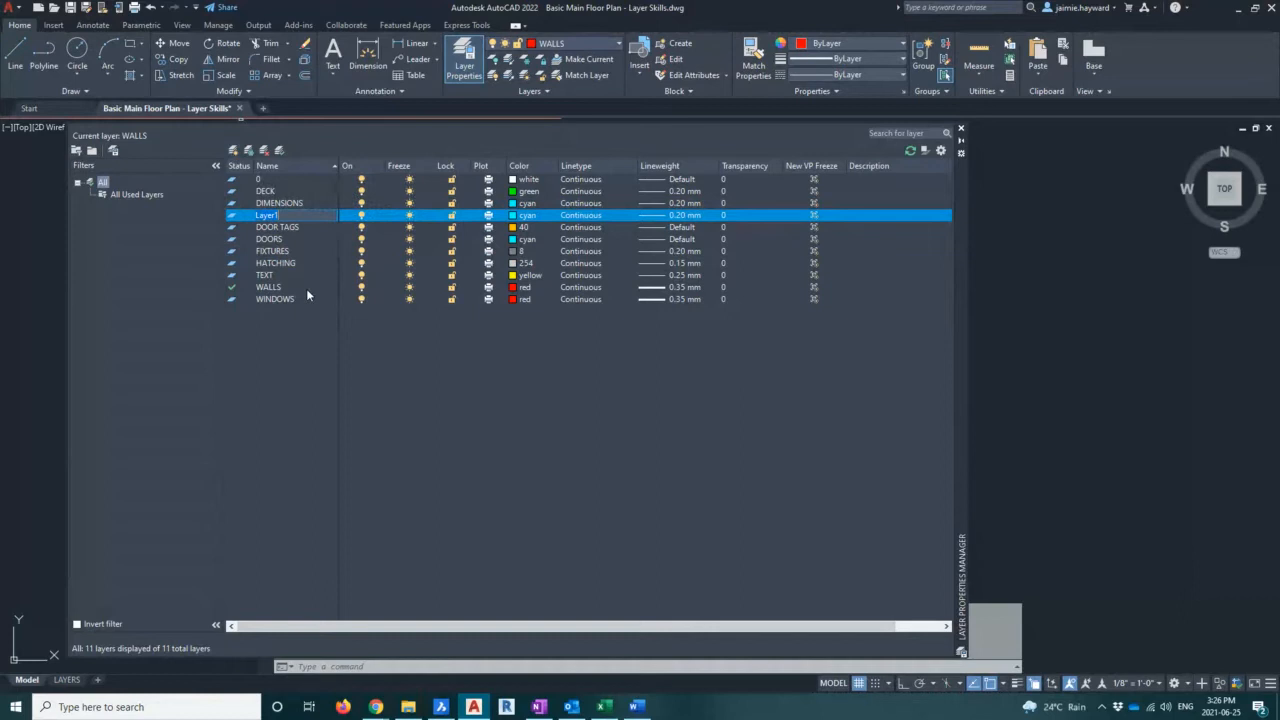
key("BackSpace")
key("BackSpace")
key("BackSpace")
key("BackSpace")
key("BackSpace")
key("BackSpace")
type("p")
key("BackSpace")
type("PORCH")
type("ID -")
key("BackSpace")
key("BackSpace")
key("BackSpace")
key("BackSpace")
key("BackSpace")
type("a -")
key("BackSpace")
key("BackSpace")
key("BackSpace")
key("BackSpace")
type("A -")
key("BackSpace")
key("BackSpace")
key("BackSpace")
key("BackSpace")
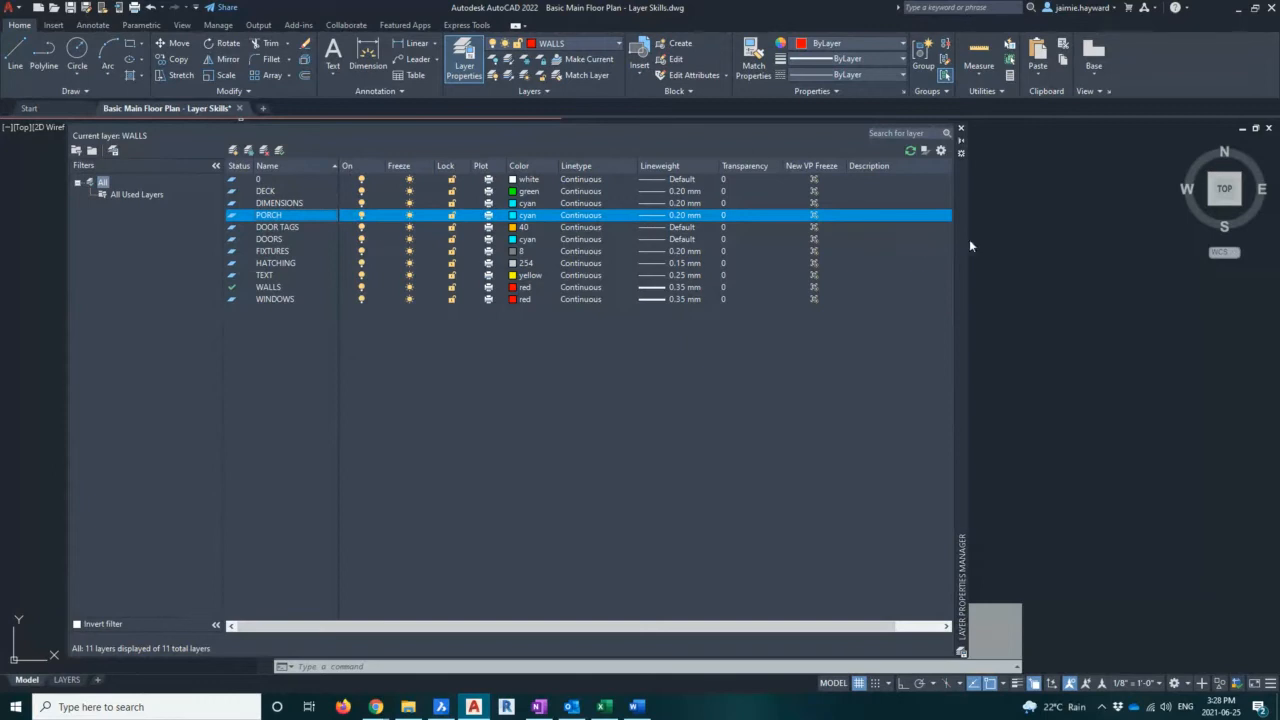
Turn the current WALLS layer off, then turn it back on
left_click(1082, 331)
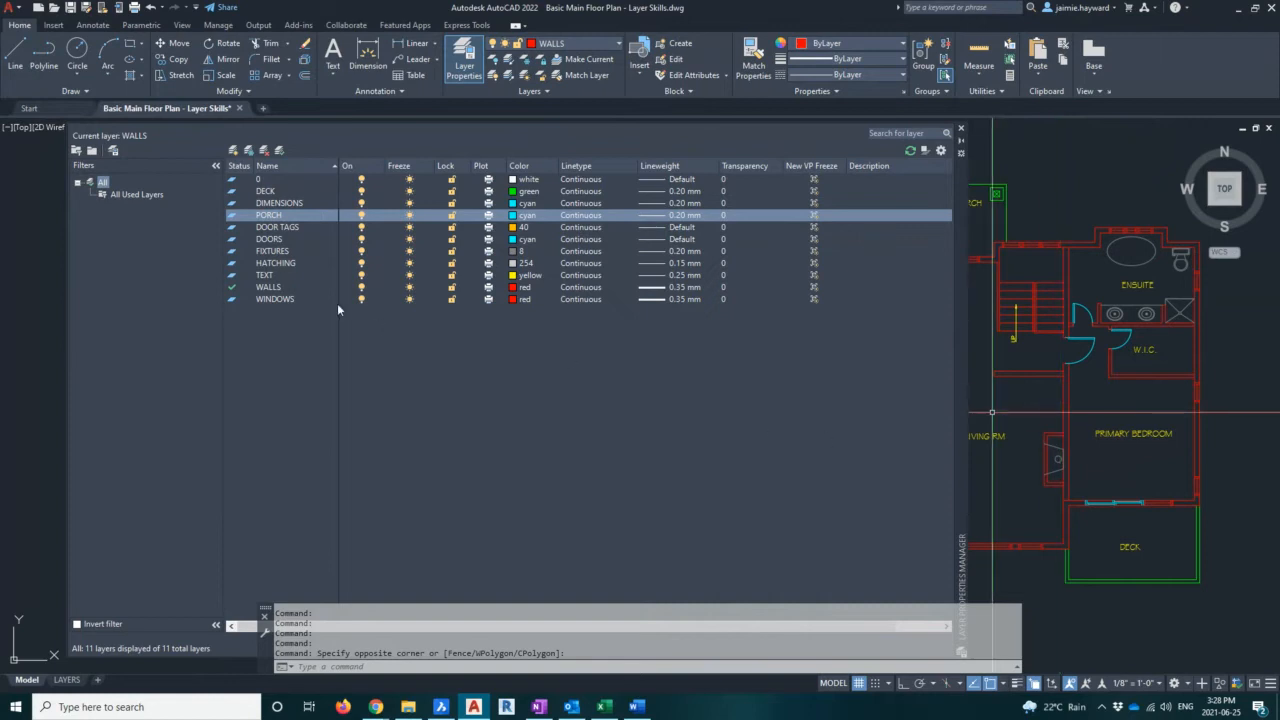
left_click(285, 289)
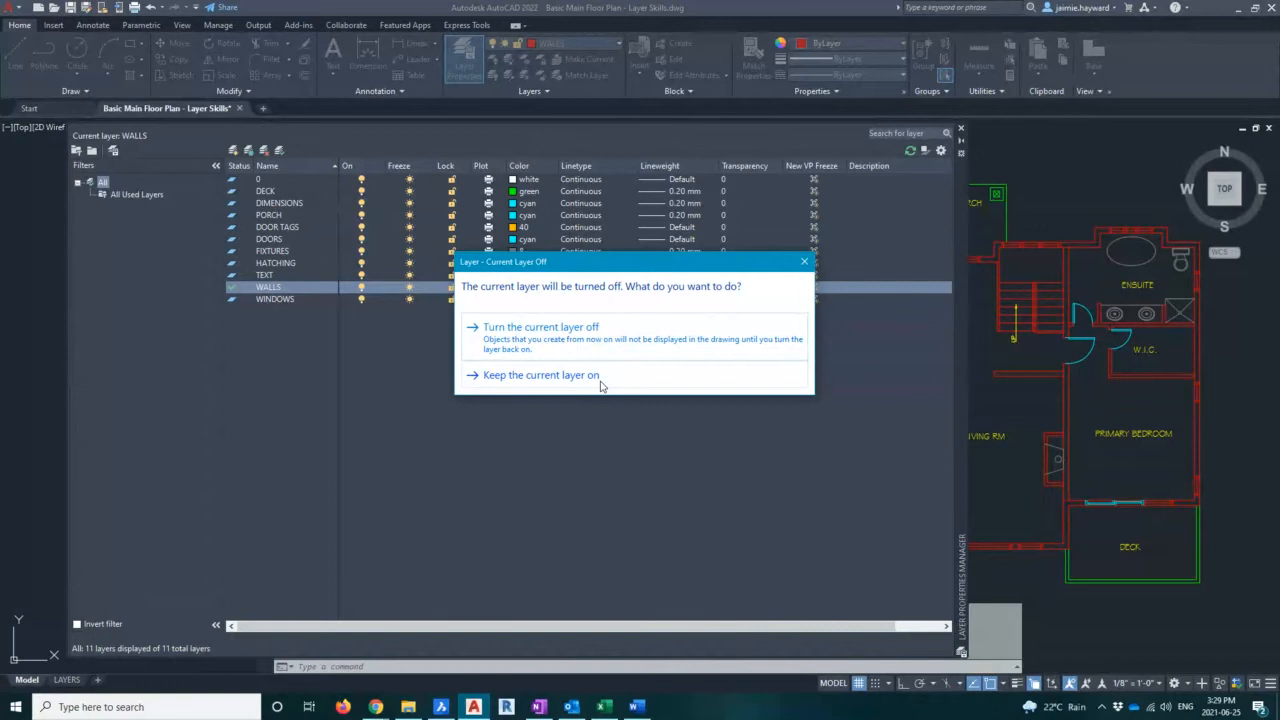
left_click(804, 261)
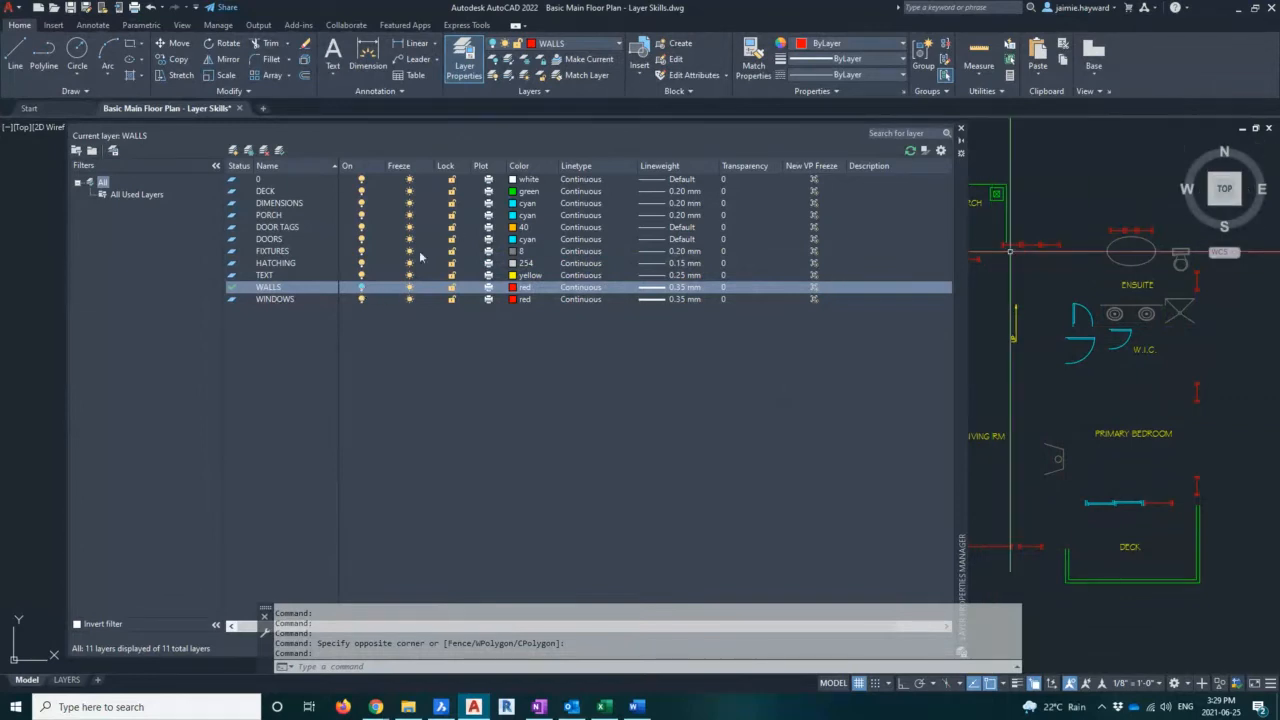
left_click(361, 290)
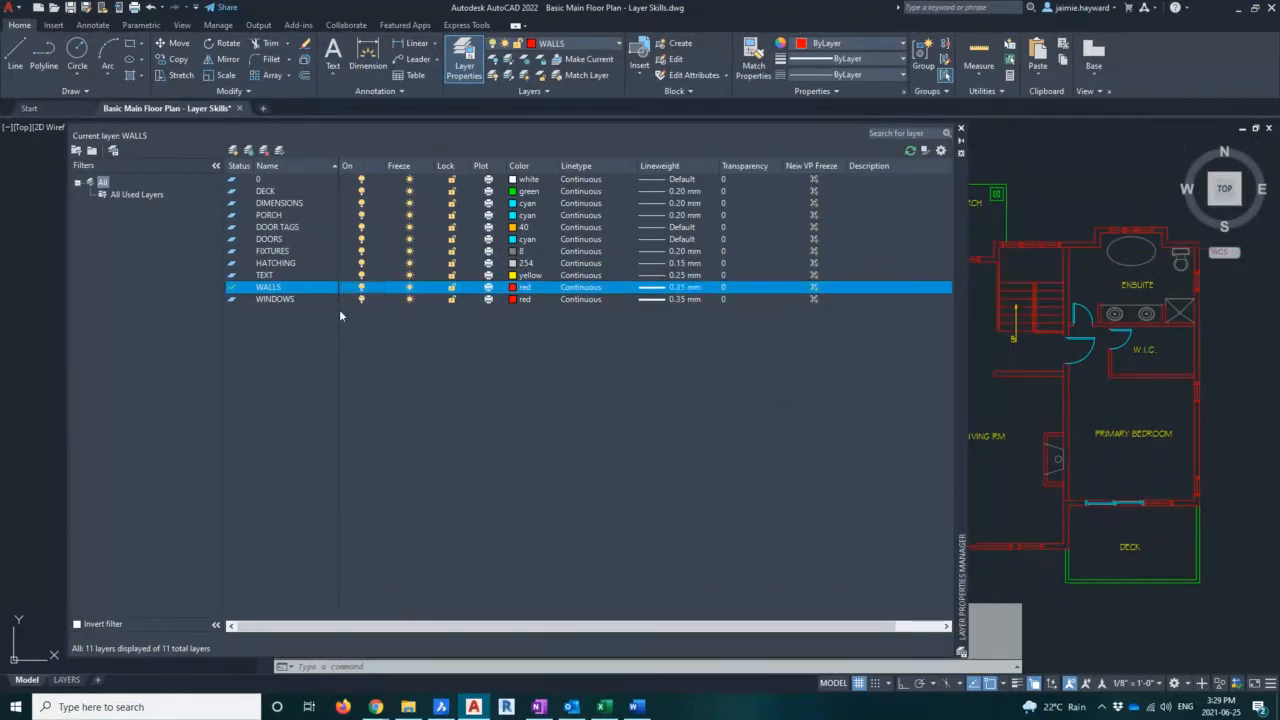
Make TEXT the current layer, then toggle the WALLS layer off and back on
double_click(273, 277)
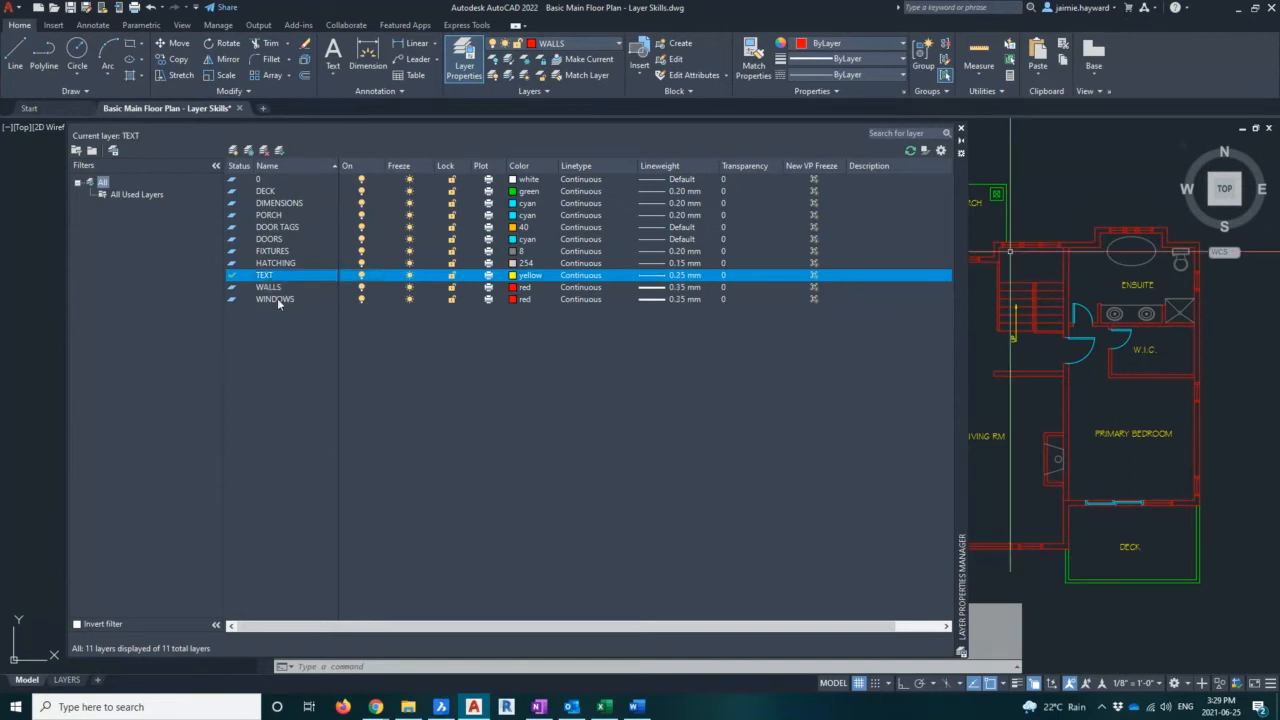
left_click(270, 289)
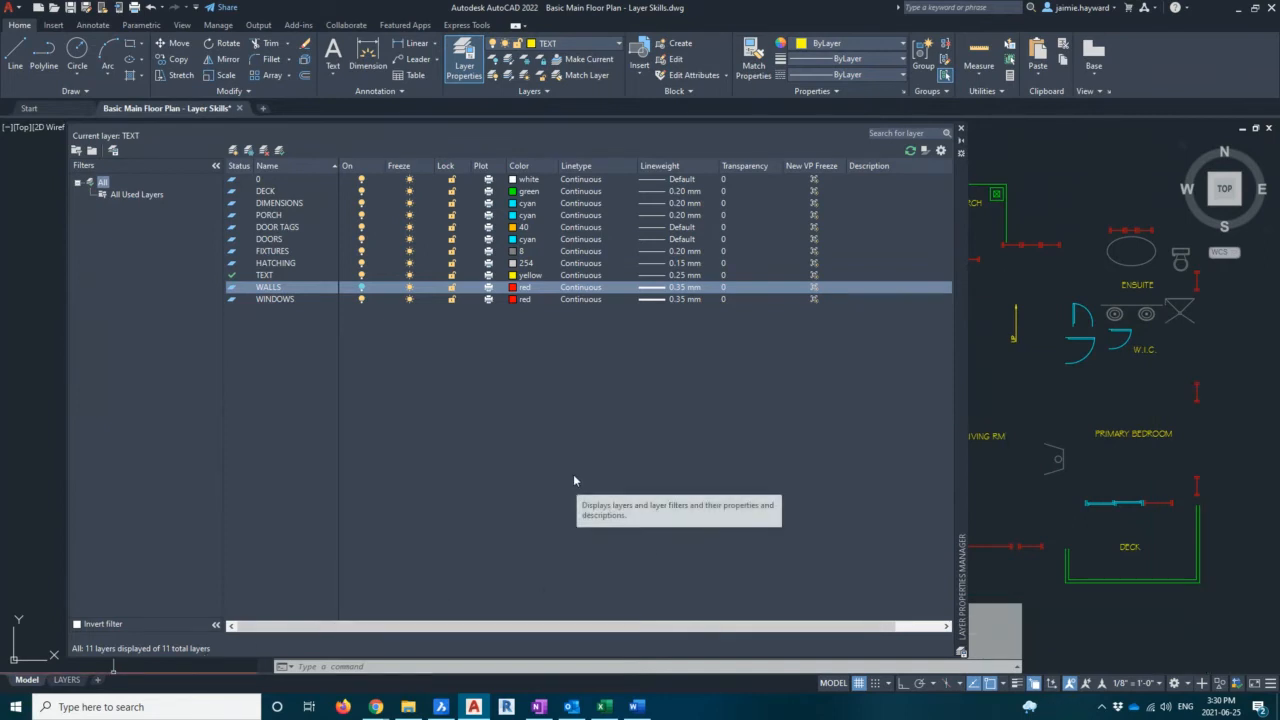
left_click(361, 288)
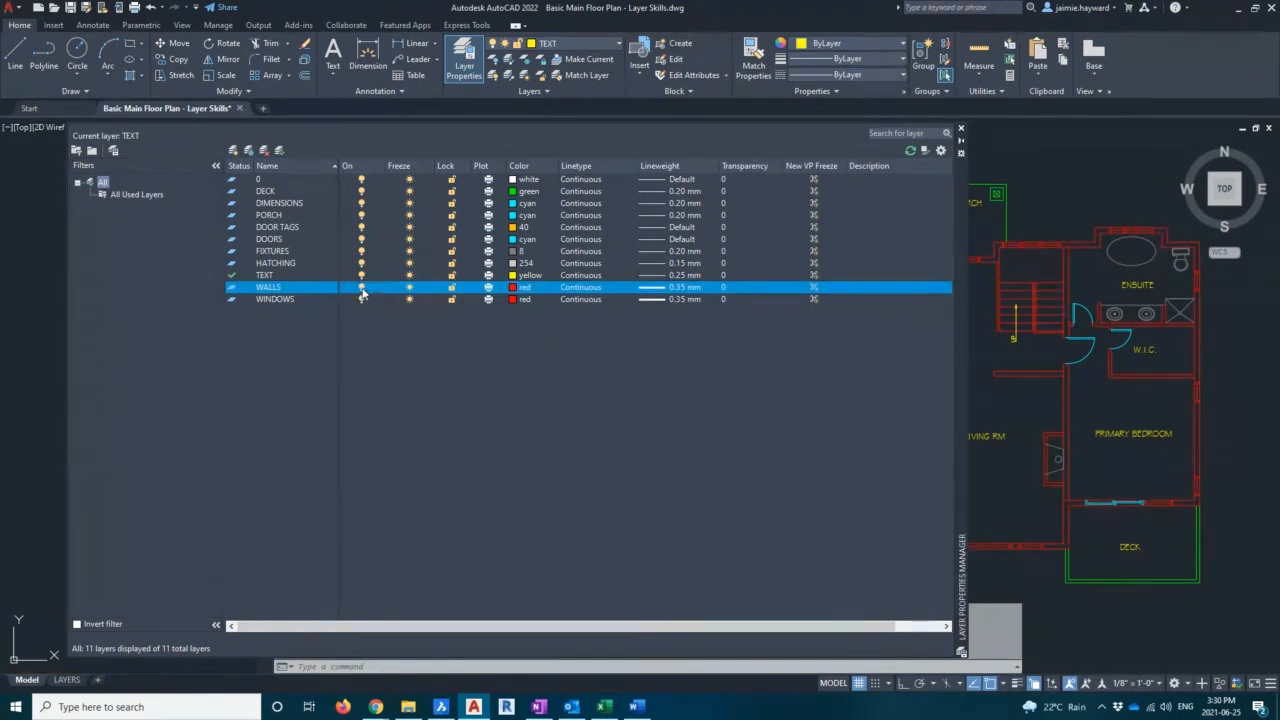
left_click(362, 288)
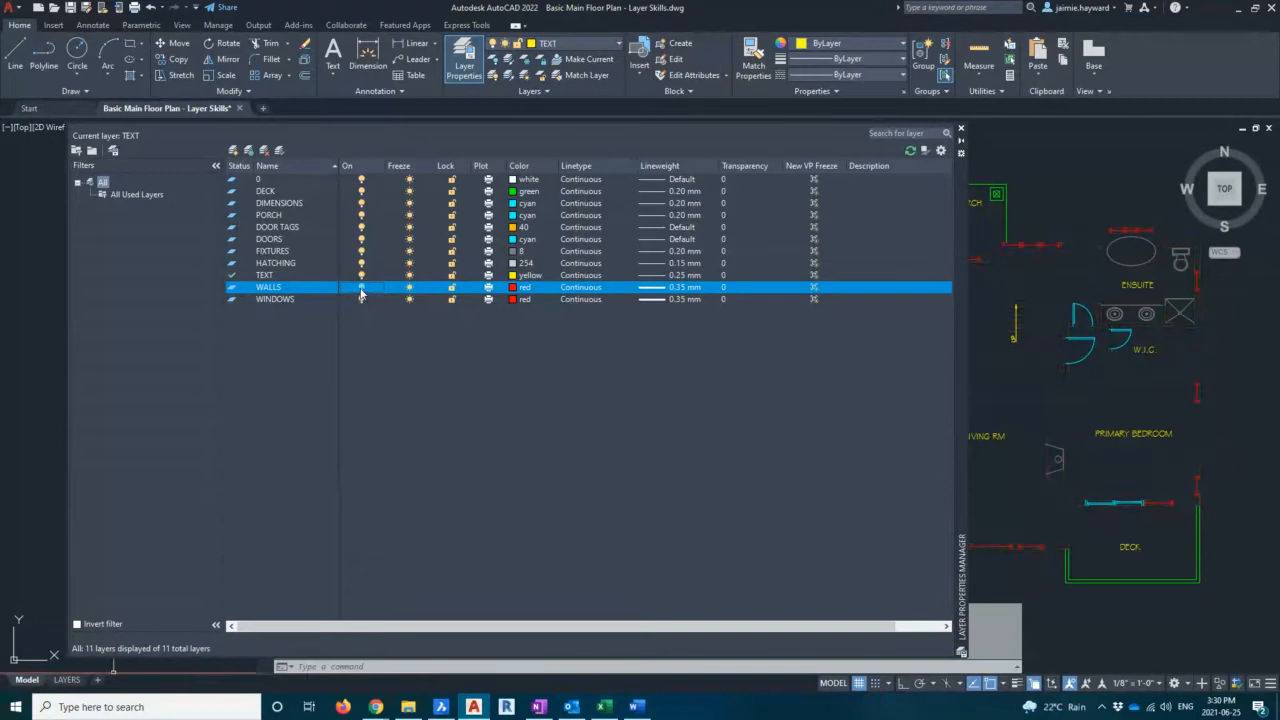
left_click(362, 288)
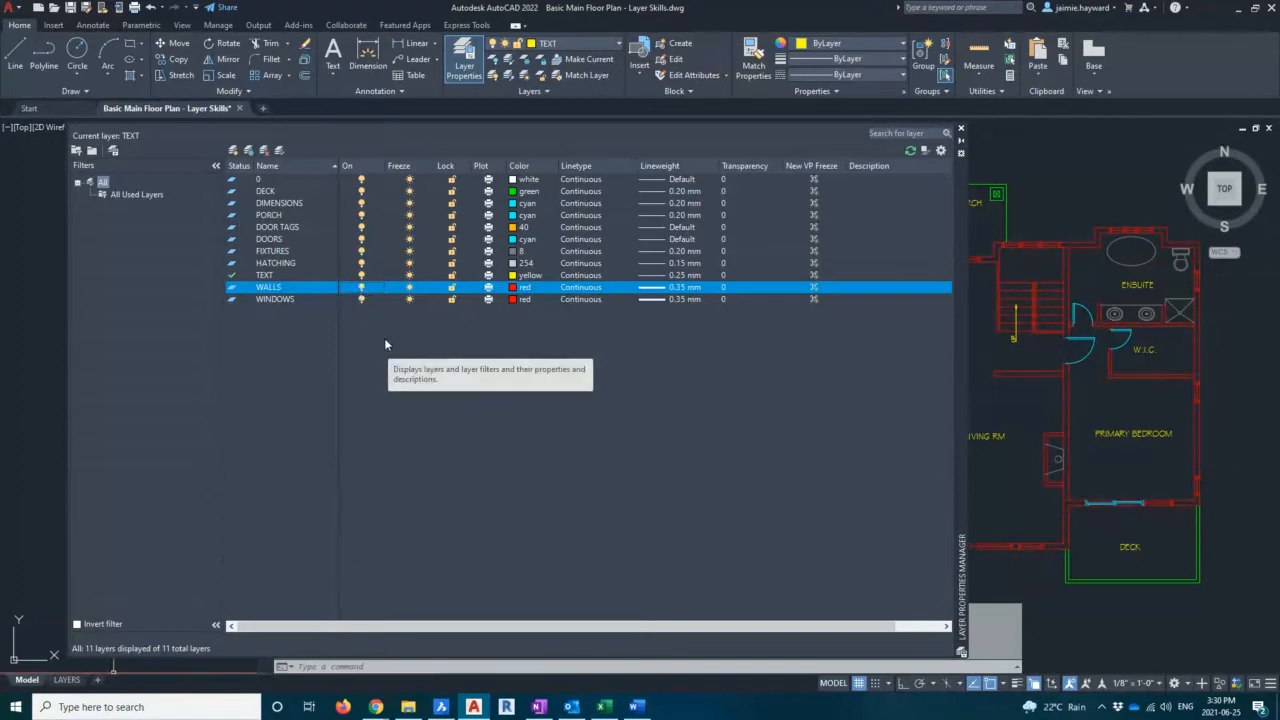
Freeze and thaw the WALLS layer, then turn WALLS off and close the layer manager
left_click(409, 288)
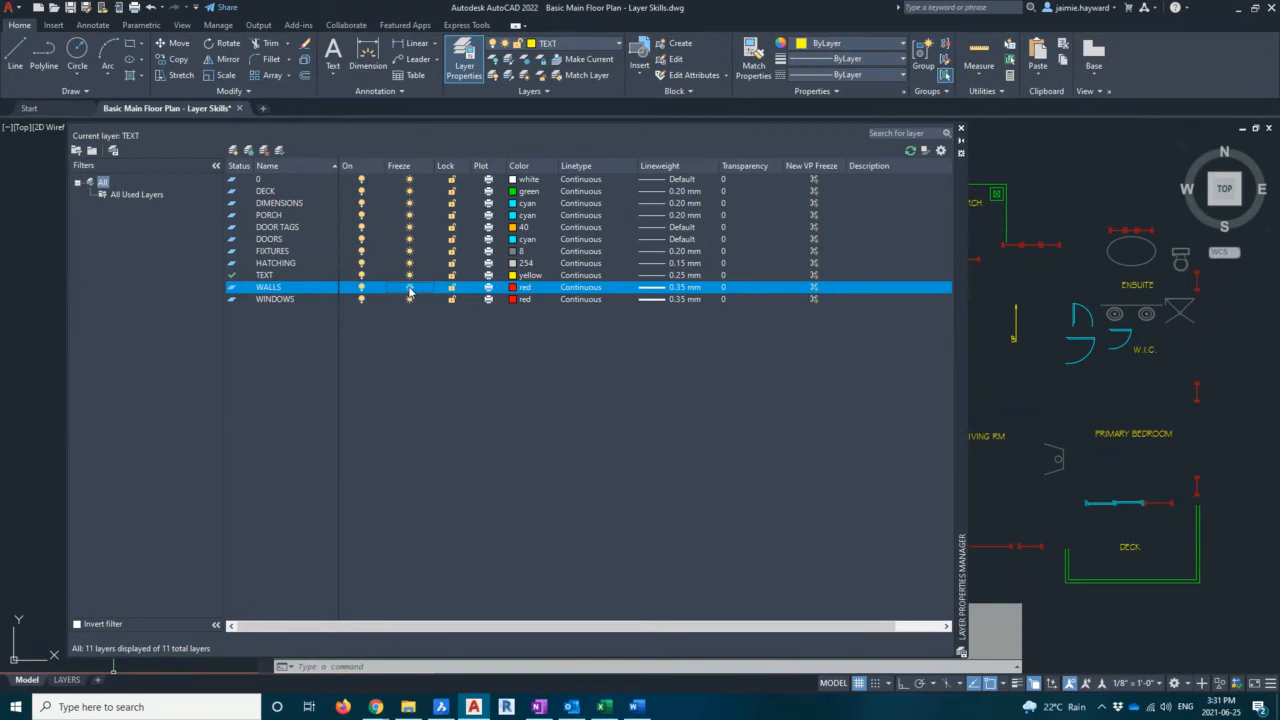
left_click(410, 290)
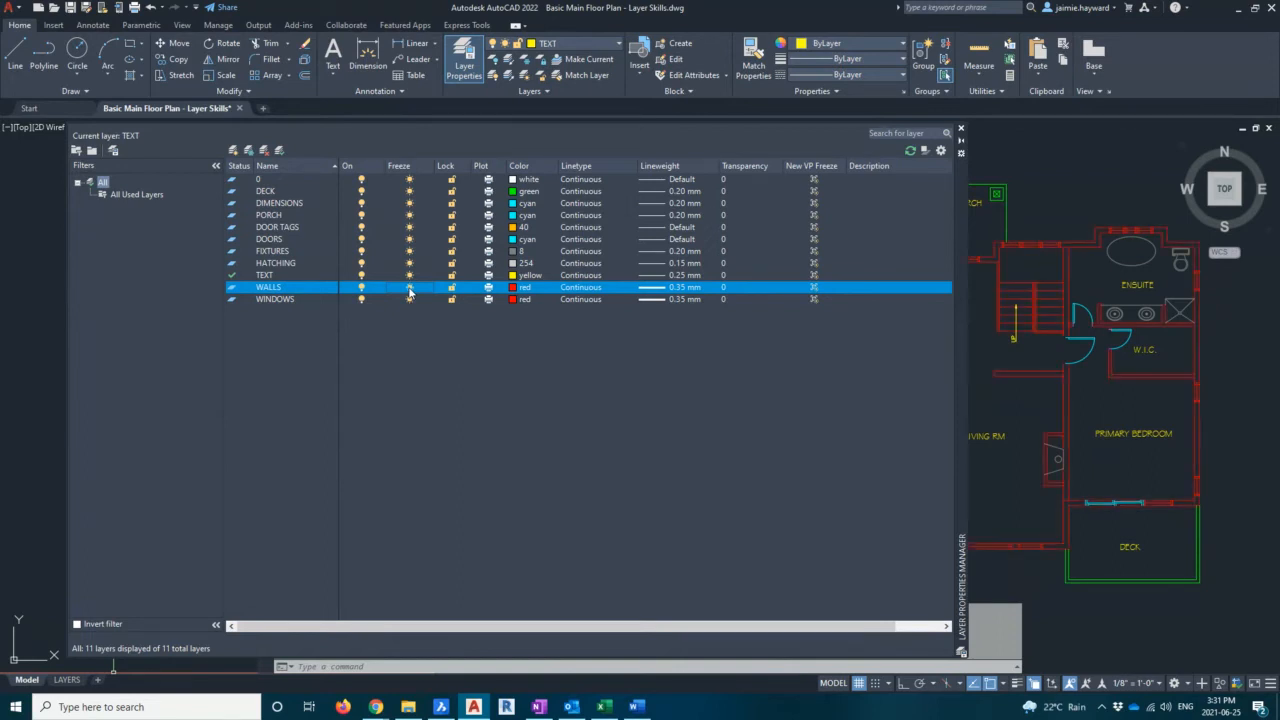
left_click(362, 289)
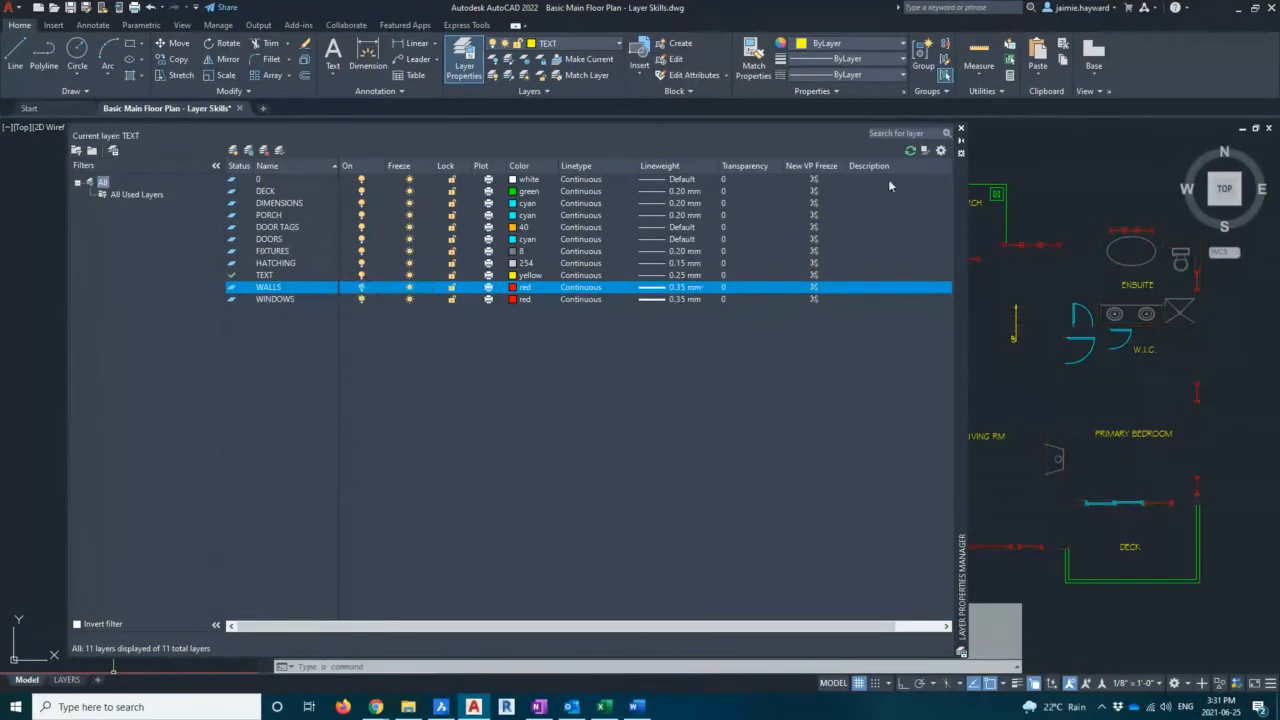
left_click(958, 141)
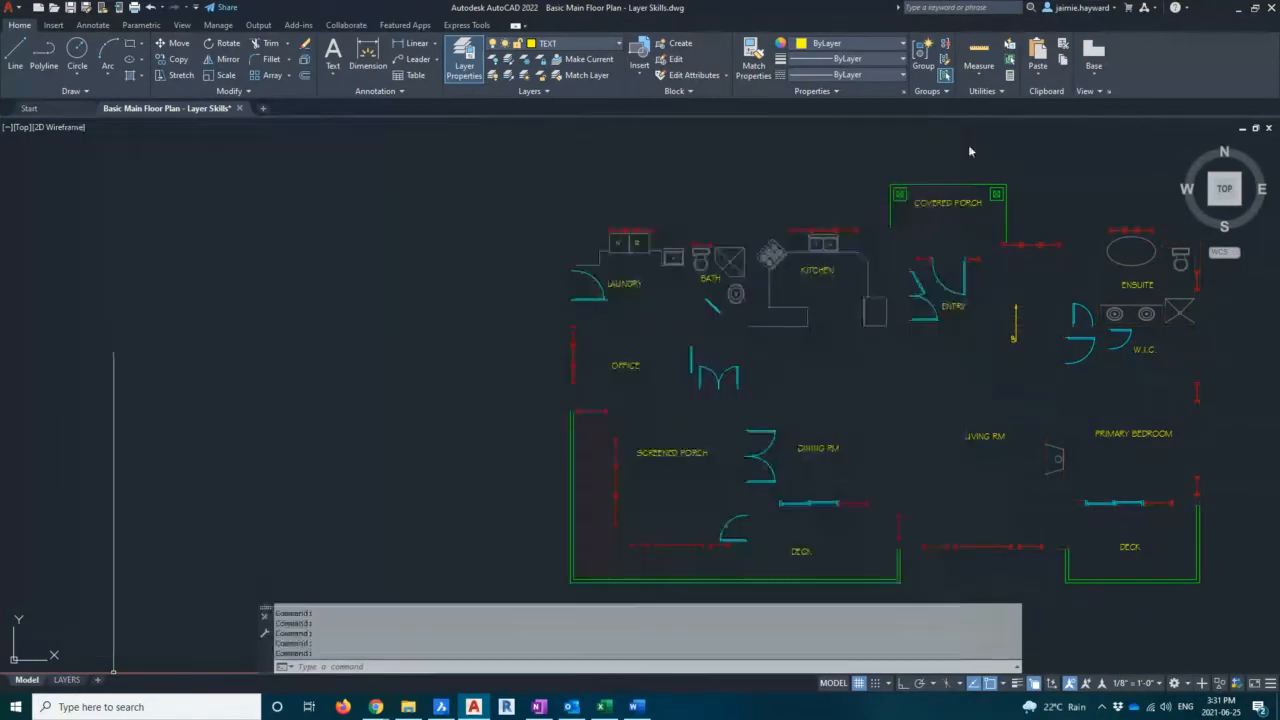
Select the entire floor plan, copy it to the right, and undo that placed copy
scroll(500, 309, "down", 2)
left_click(366, 150)
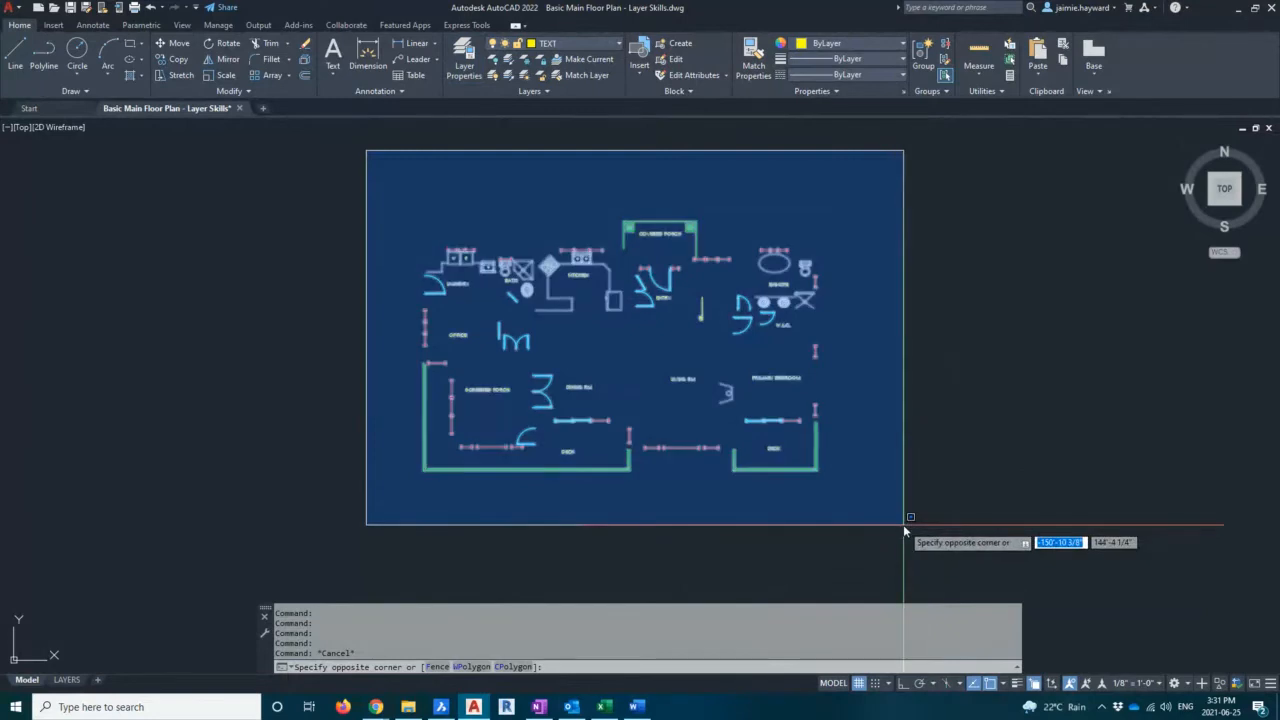
left_click(903, 524)
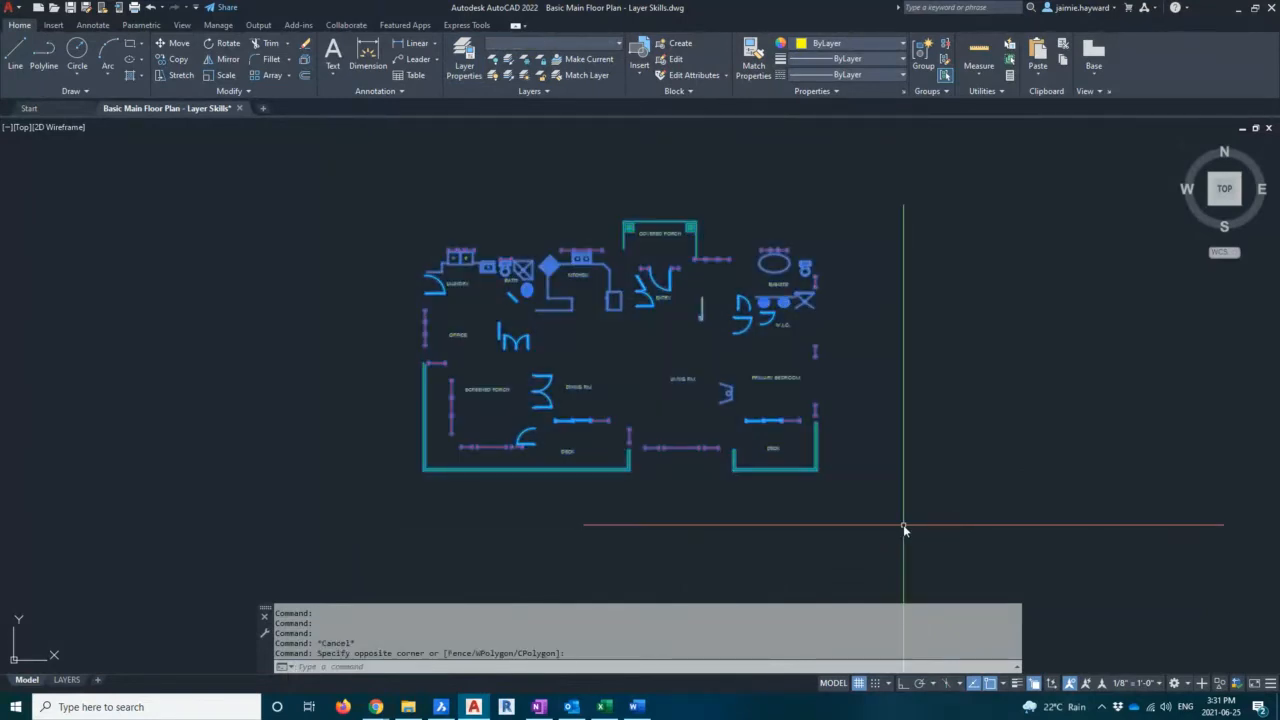
type("CO")
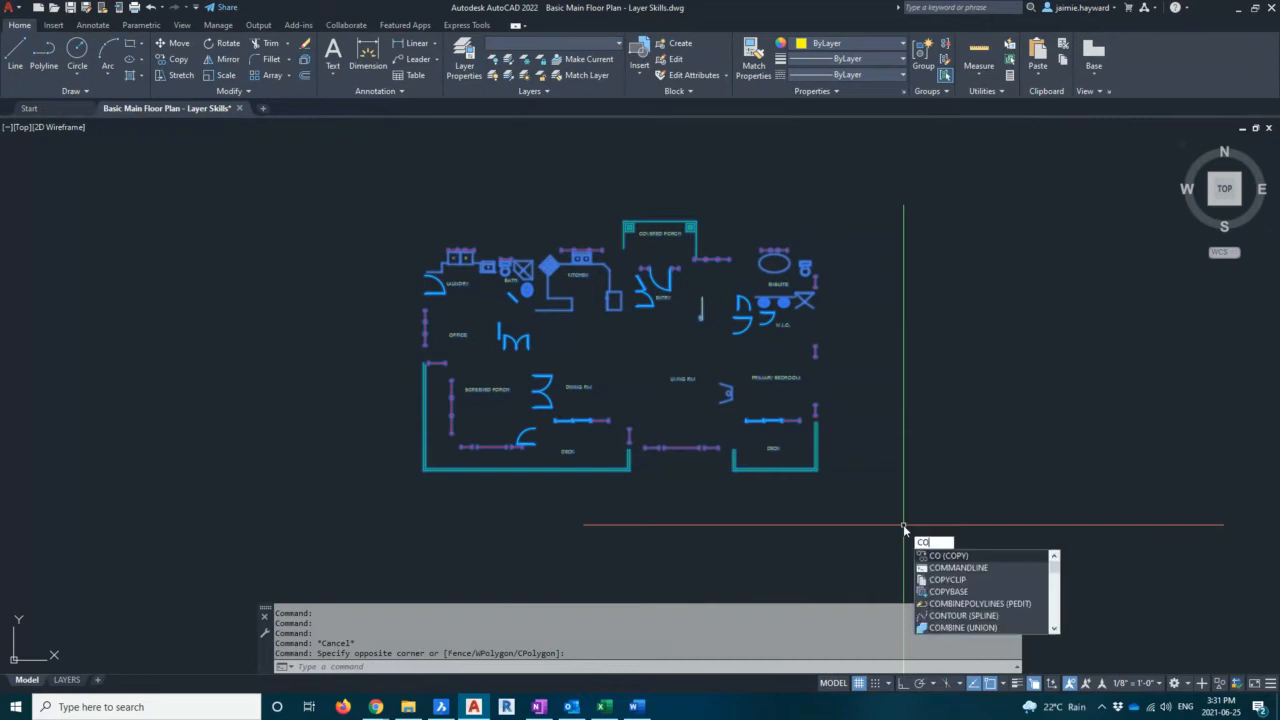
key("Return")
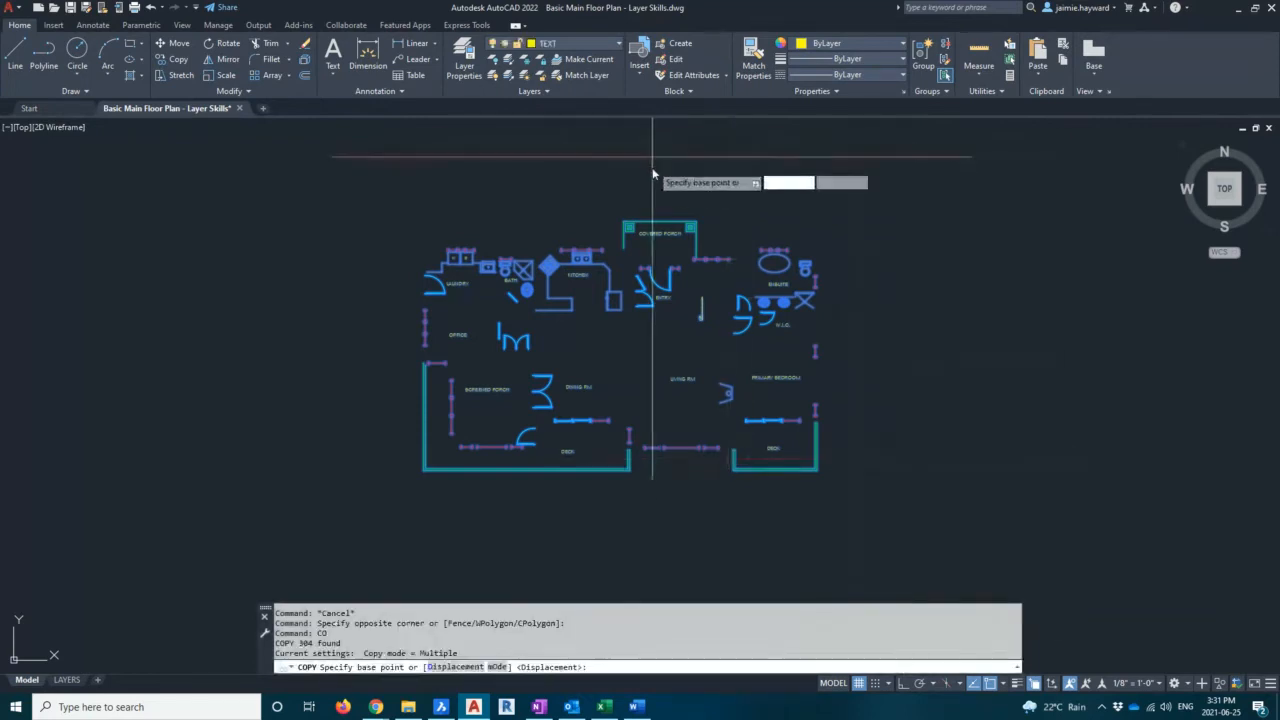
scroll(600, 188, "down", 3)
left_click(461, 190)
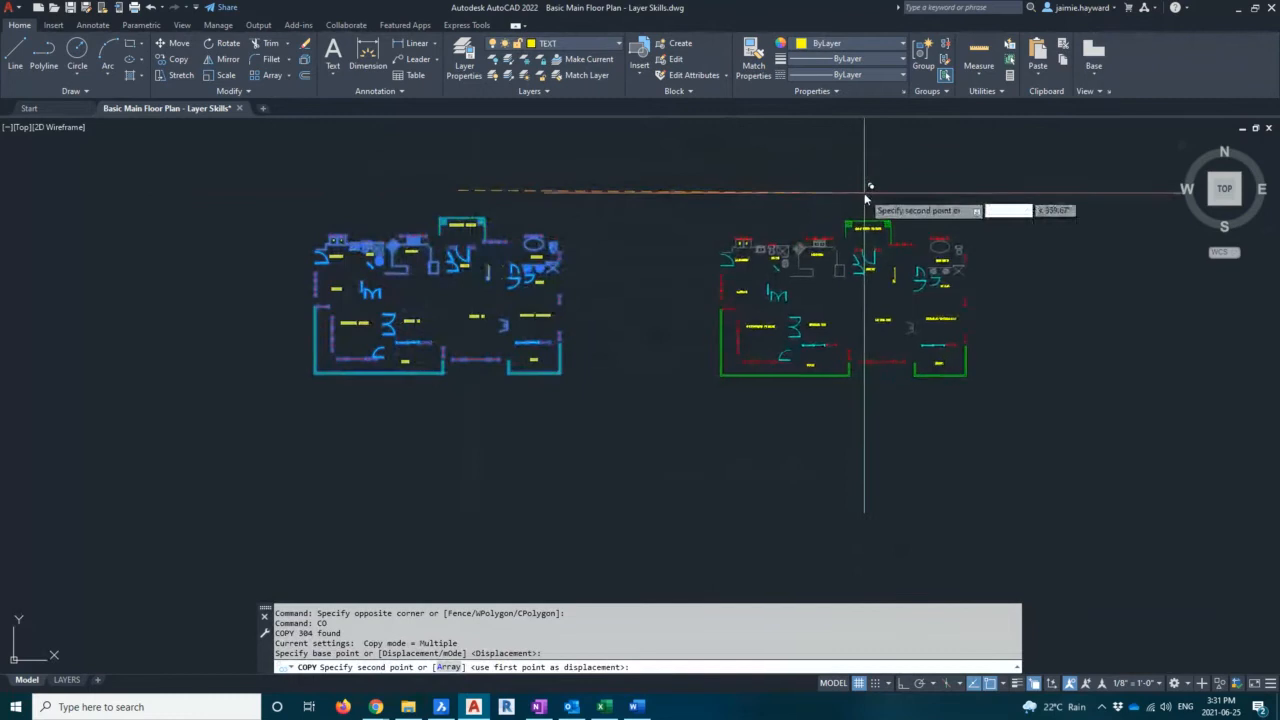
left_click(866, 197)
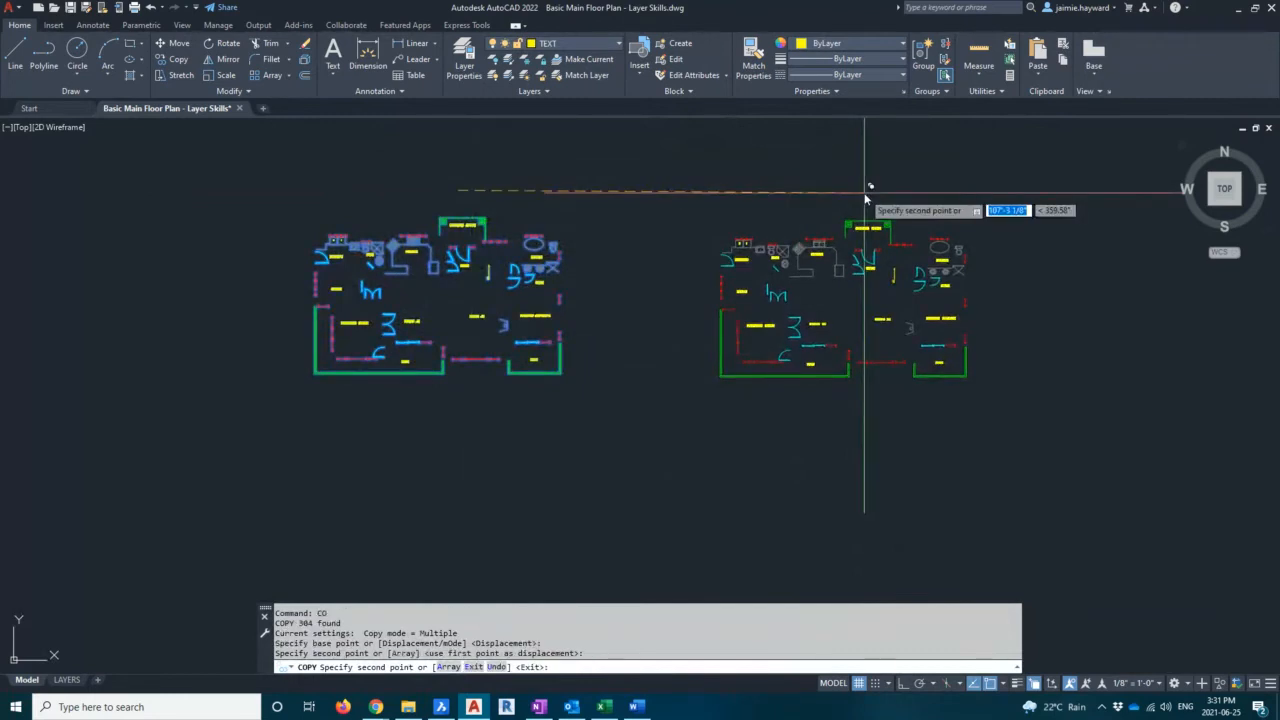
type("u")
key("Return")
With Ortho on, place the copy of the floor plan horizontally to the right of the original
scroll(866, 190, "up", 3)
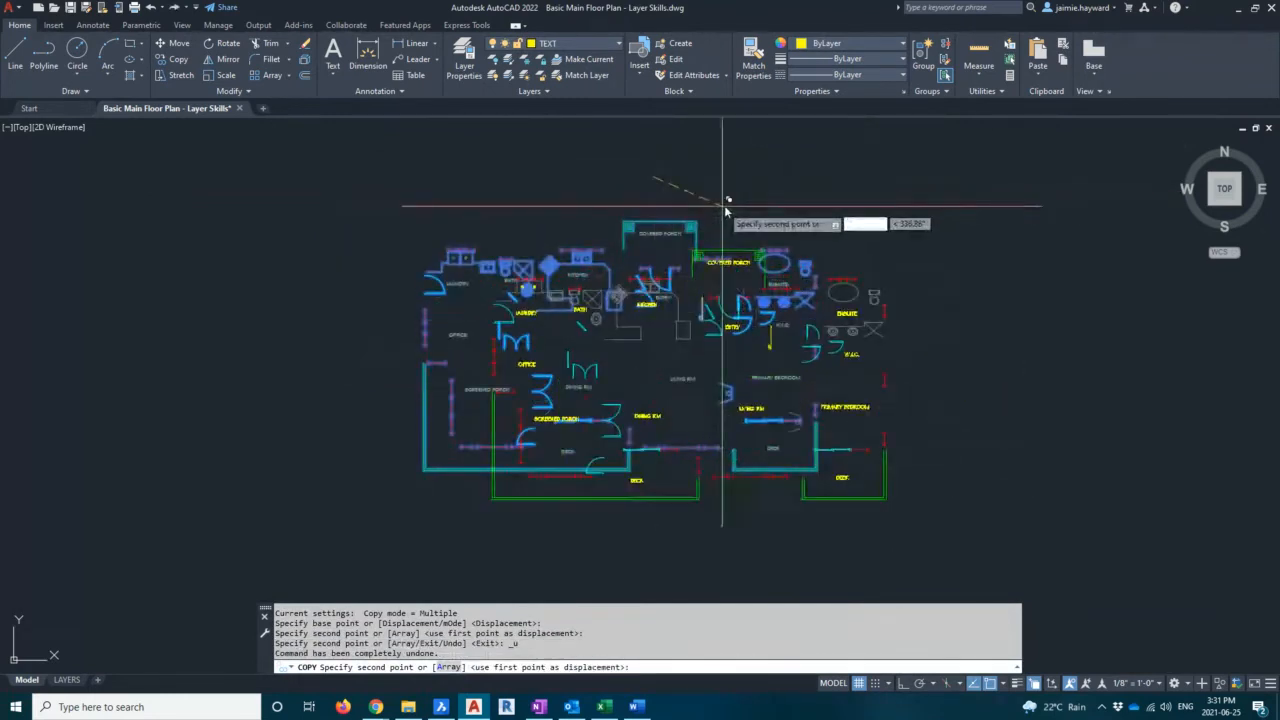
key("F8")
scroll(610, 208, "down", 2)
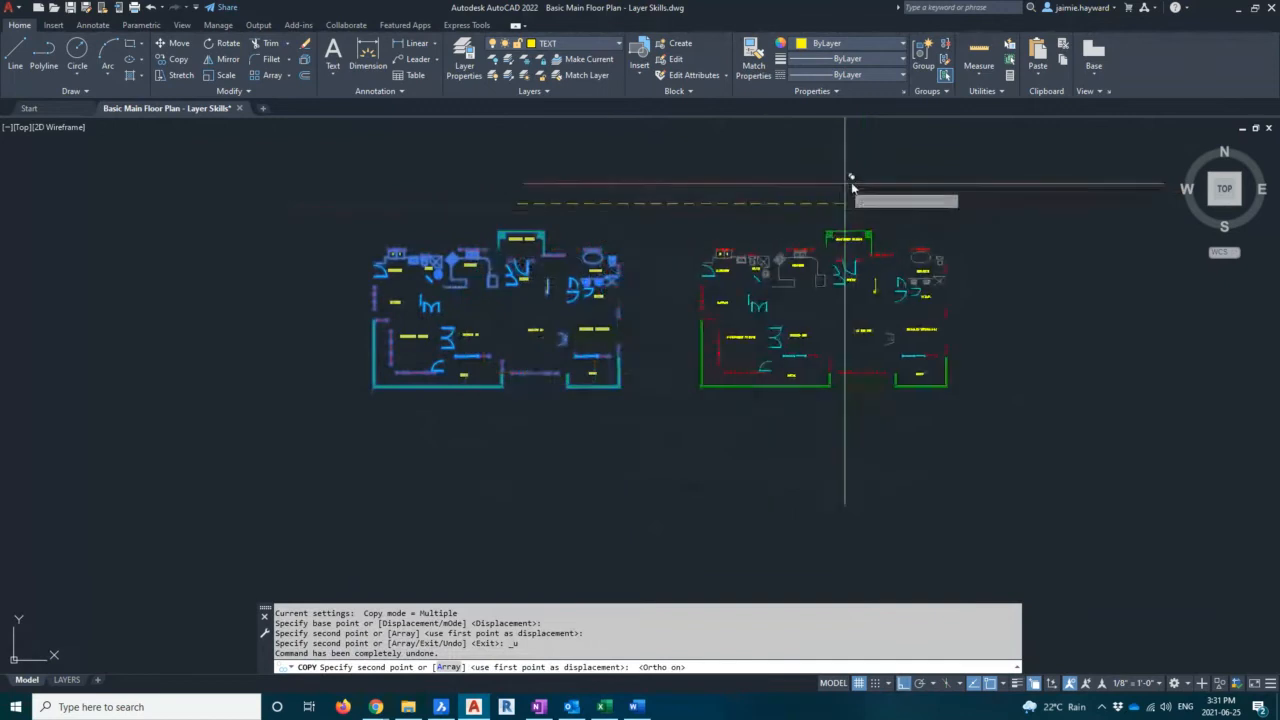
left_click(917, 203)
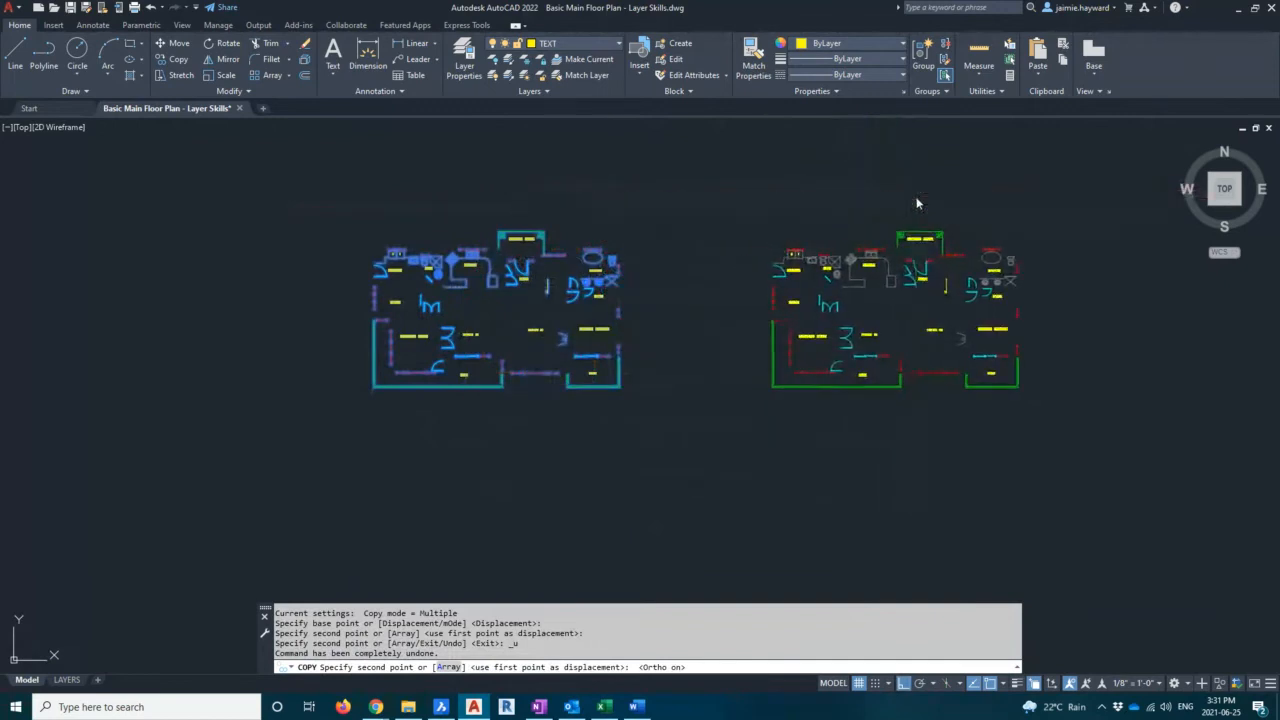
key("Escape")
scroll(706, 277, "up", 2)
middle_click_drag(608, 316, 605, 305)
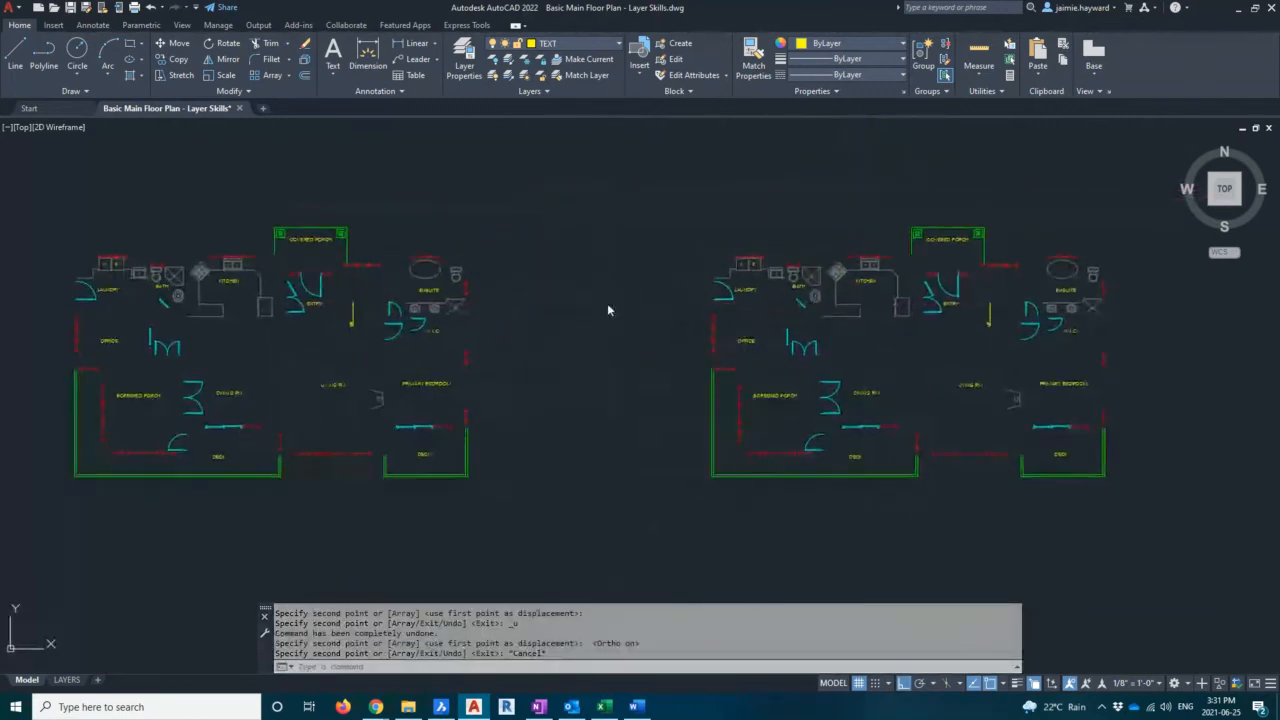
key("Escape")
left_click(716, 216)
key("Escape")
key("Escape")
key("Escape")
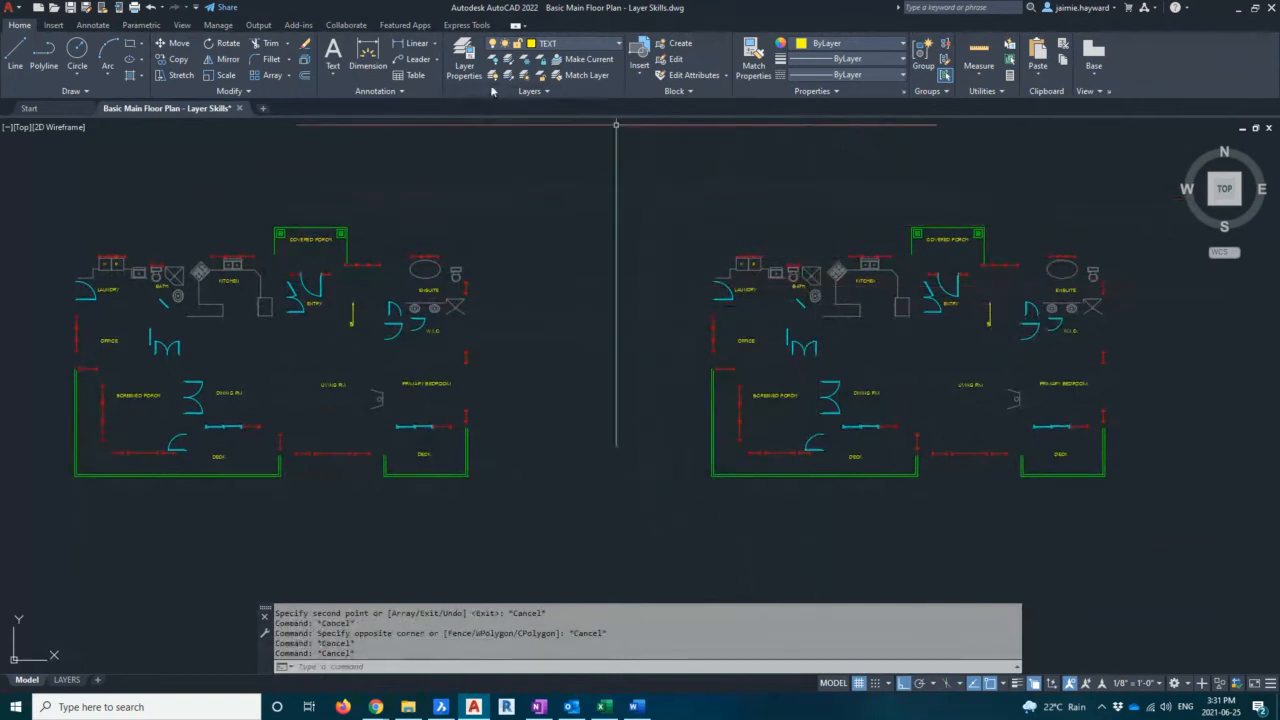
middle_click_drag(509, 125, 525, 197)
scroll(520, 190, "down", 3)
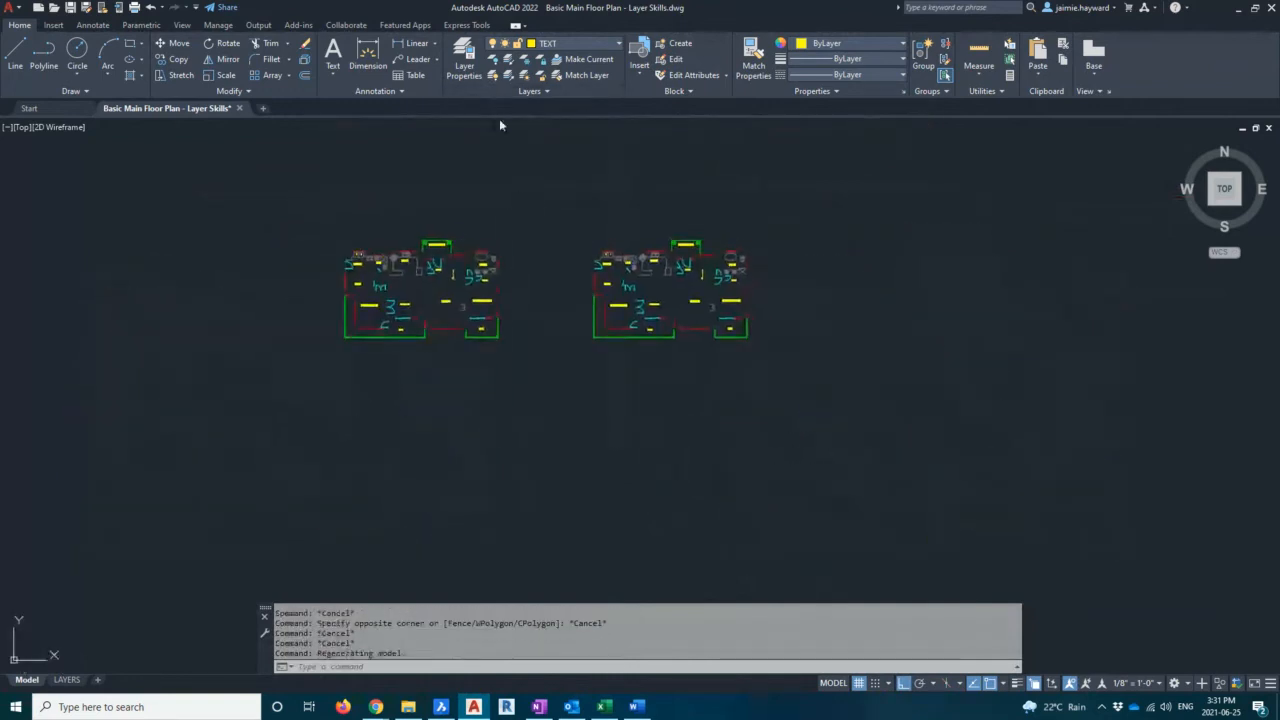
Open the layer manager and turn the WALLS layer back on
left_click(464, 57)
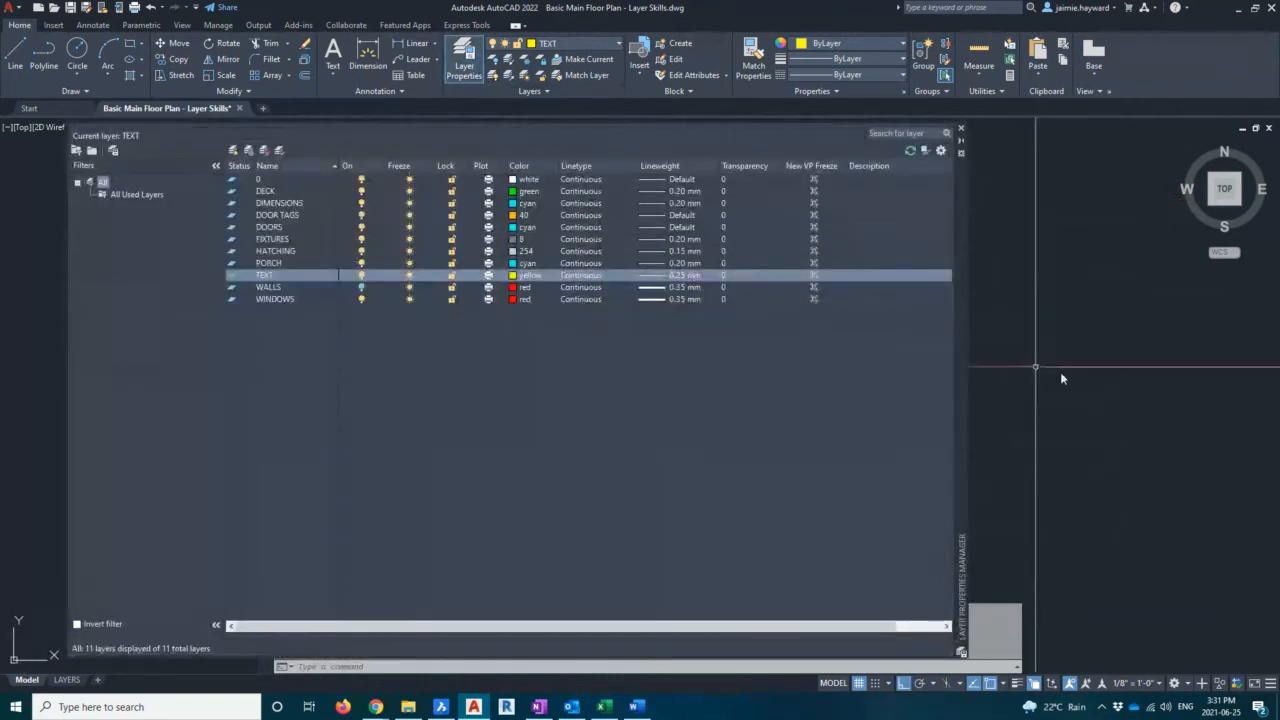
scroll(1030, 390, "down", 8)
middle_click_drag(1027, 391, 1190, 403)
scroll(1104, 387, "up", 4)
scroll(1145, 390, "up", 3)
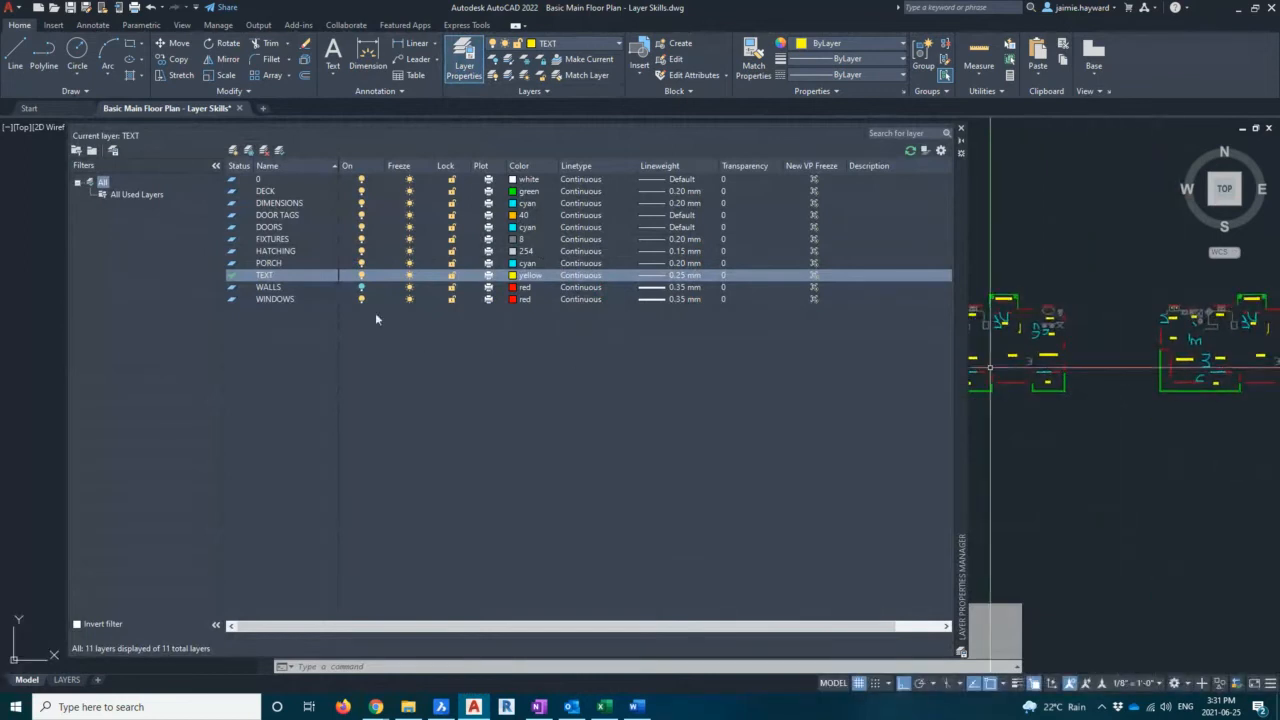
left_click(362, 287)
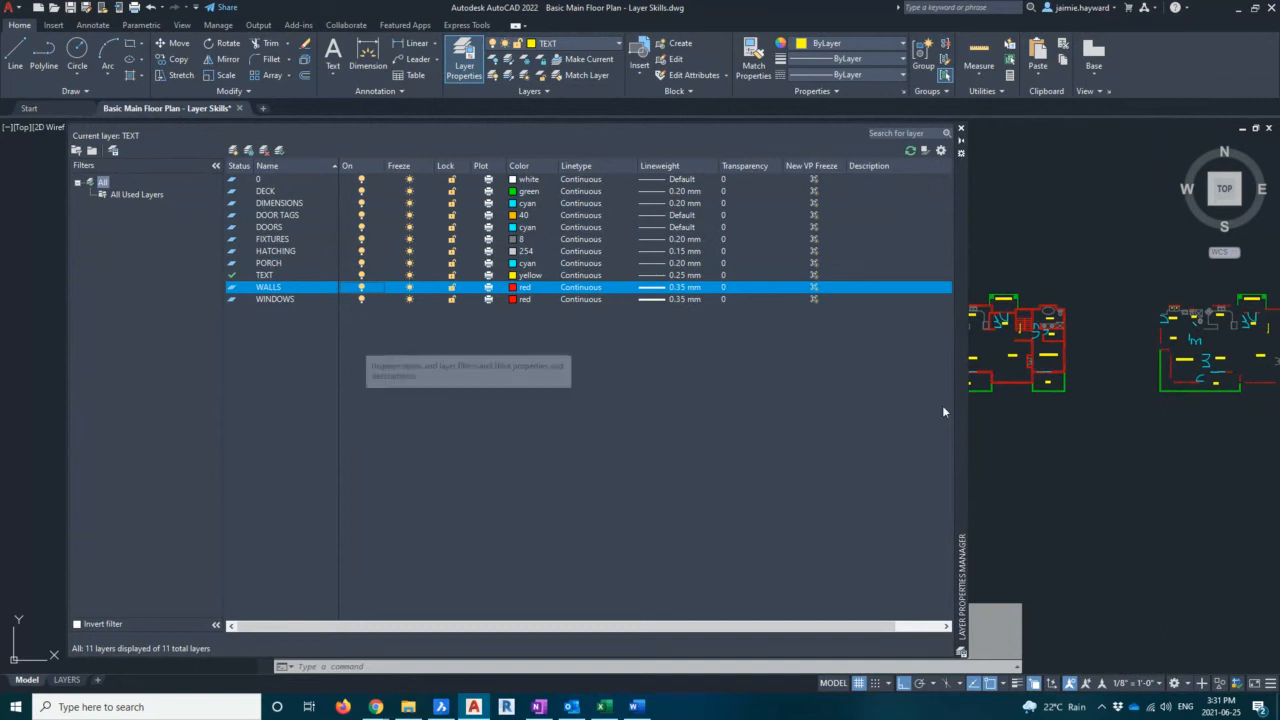
Copy the whole floor plan straight down, placing the copy below the original
mouse_move(1055, 350)
middle_mouse_down()
mouse_move(1116, 348)
mouse_move(866, 356)
middle_mouse_up()
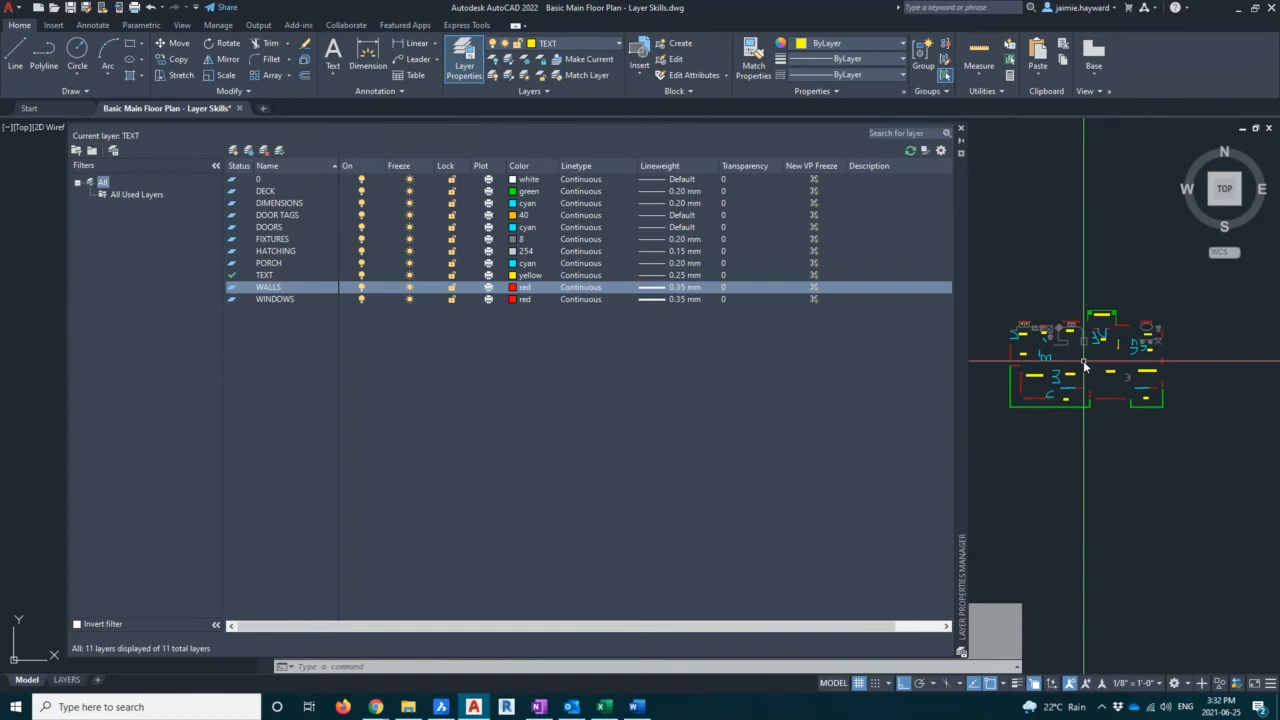
scroll(1081, 360, "down", 5)
mouse_move(990, 366)
middle_mouse_down()
mouse_move(1044, 317)
mouse_move(1103, 329)
mouse_move(1041, 329)
middle_mouse_up()
left_click(1001, 280)
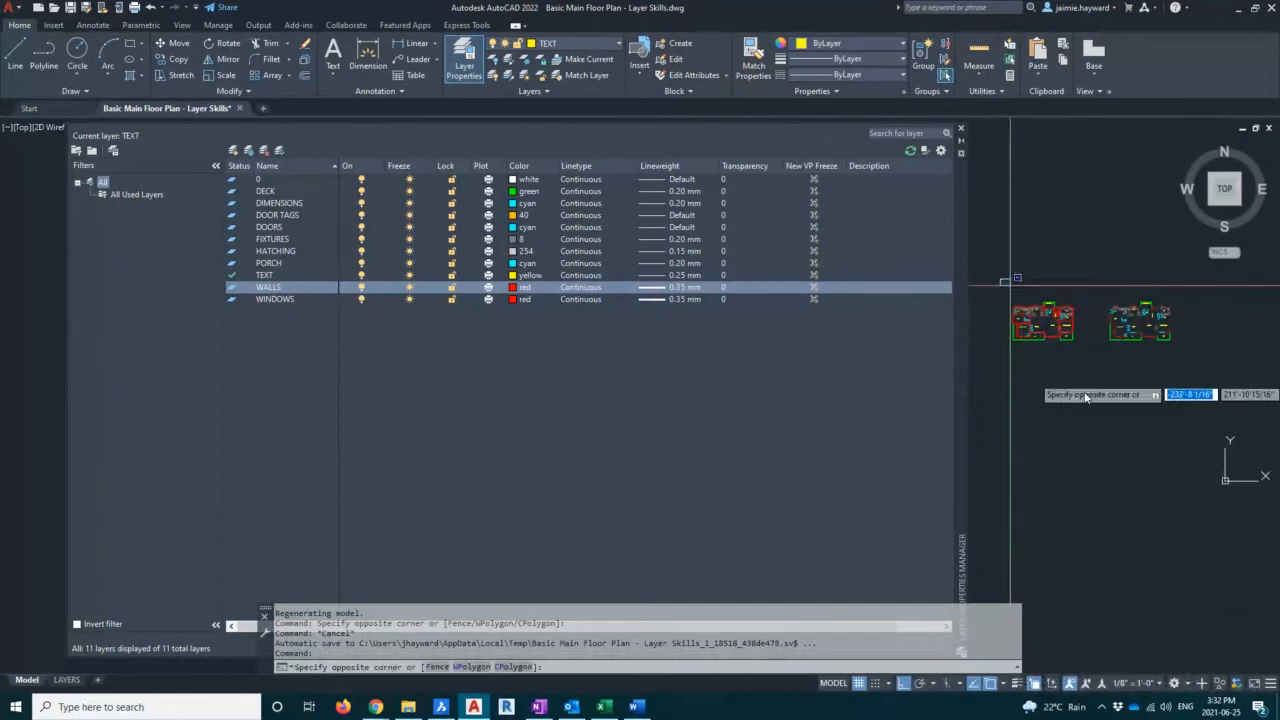
left_click(1089, 374)
type("co")
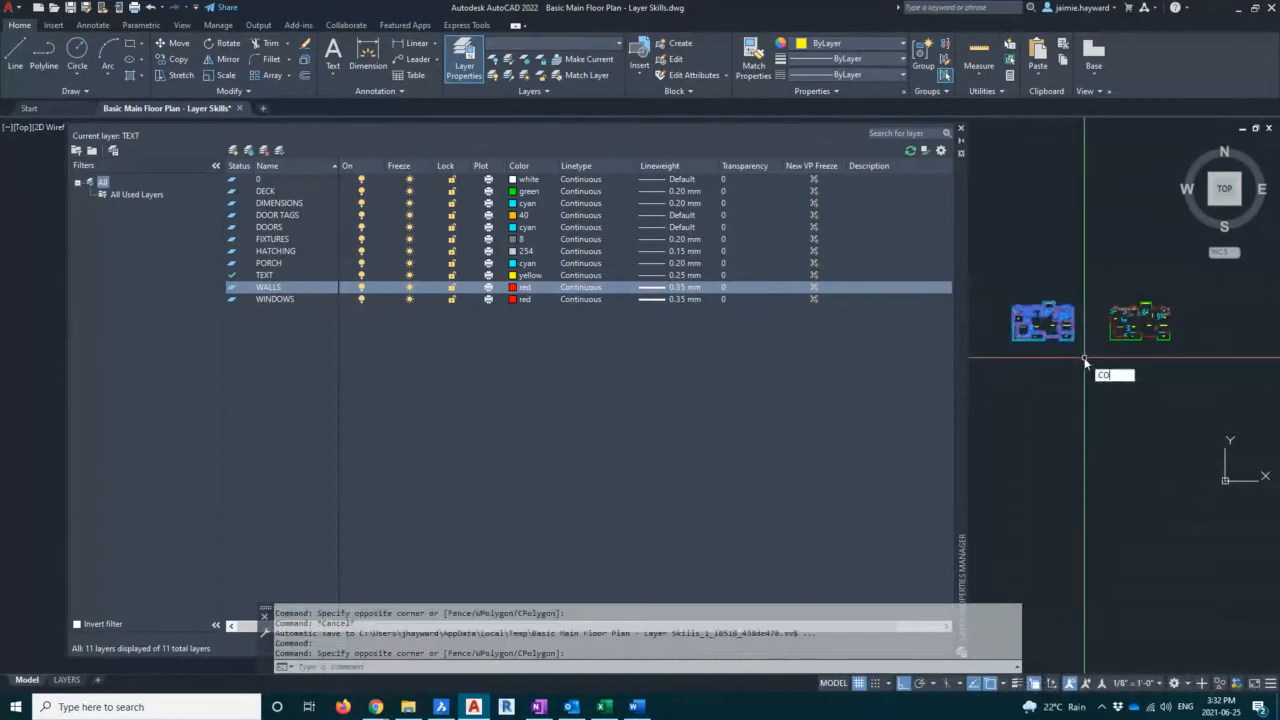
key("Return")
left_click(993, 336)
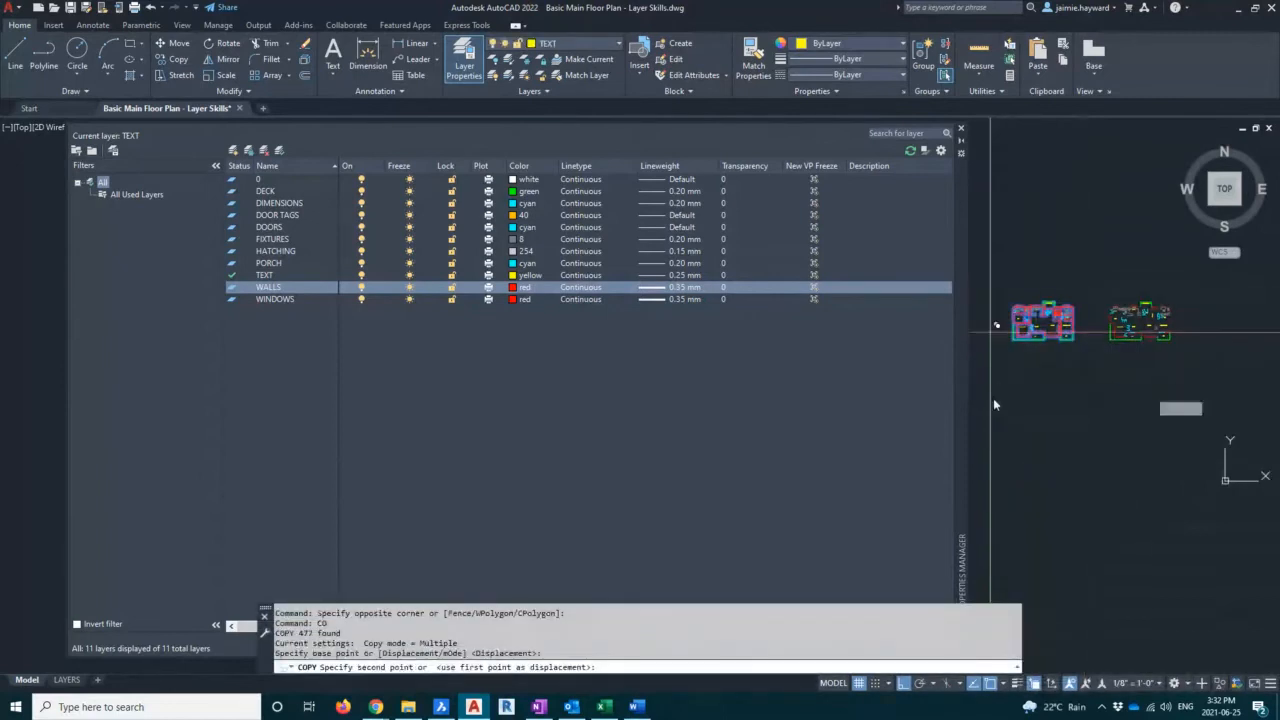
left_click(993, 406)
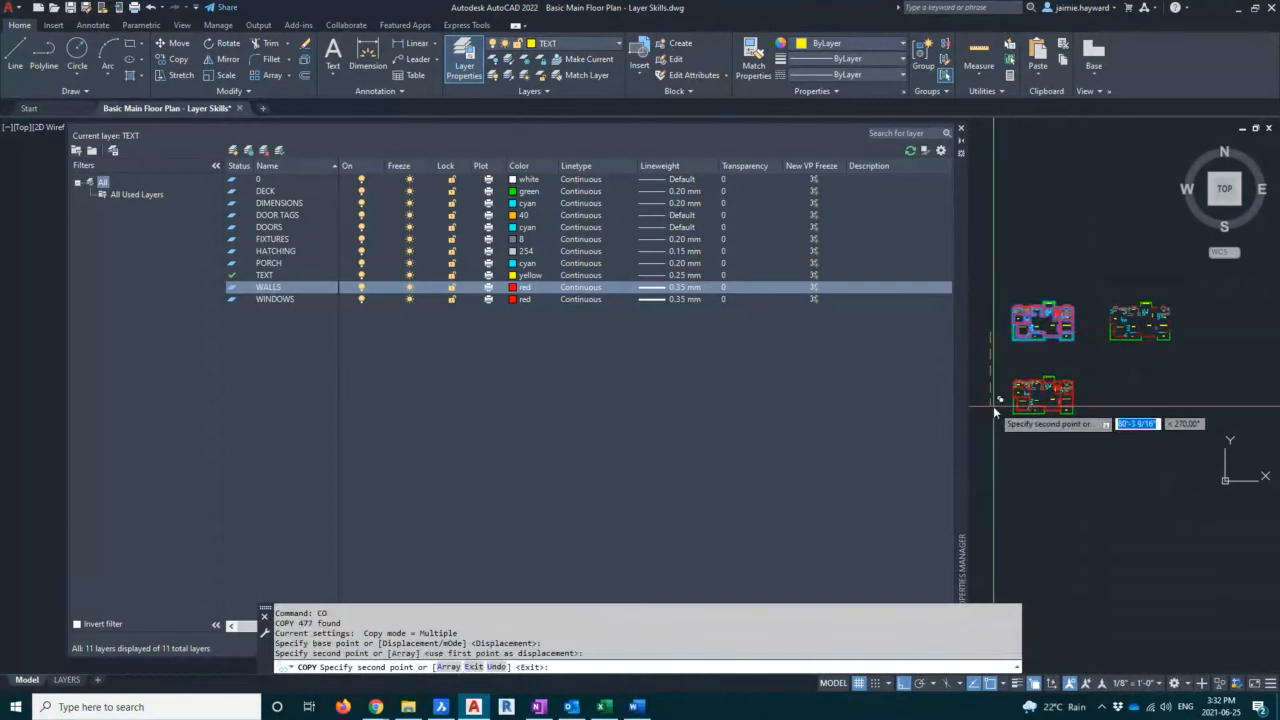
key("Escape")
Examine the original and copied floor plans in the drawing
scroll(1025, 408, "up", 6)
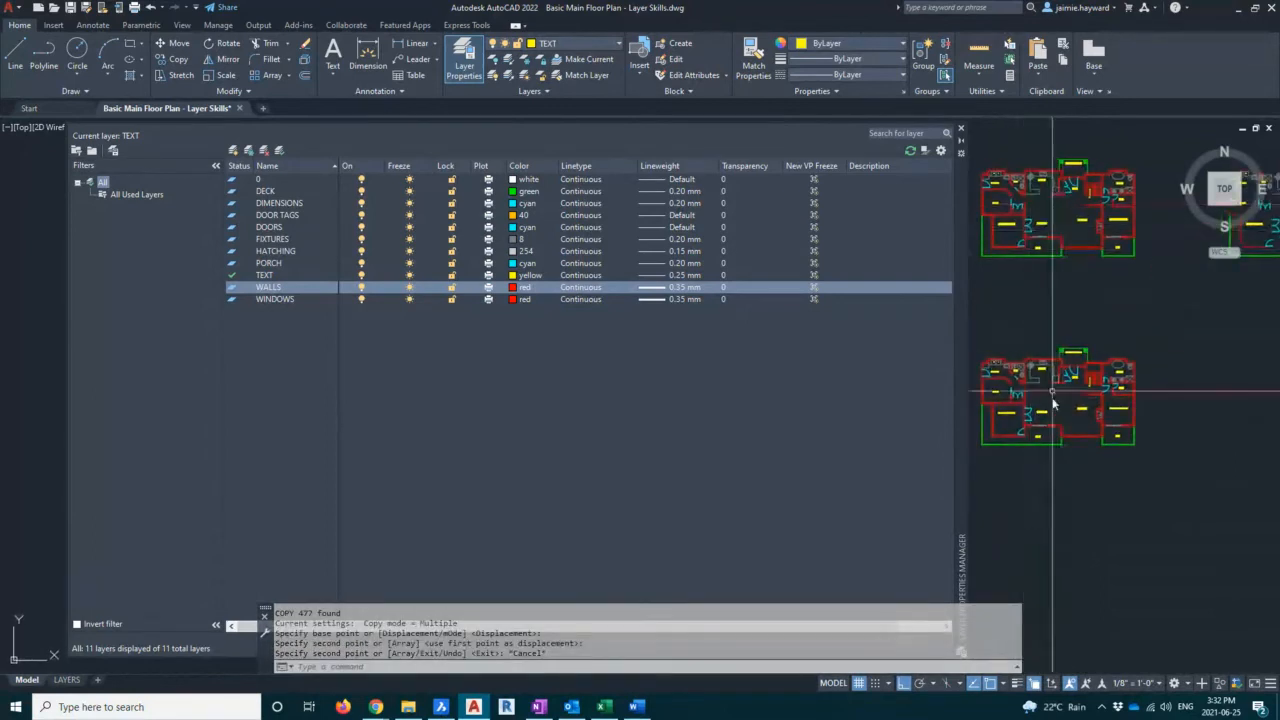
scroll(1055, 398, "up", 3)
mouse_move(1055, 398)
middle_mouse_down()
mouse_move(1118, 348)
mouse_move(1062, 349)
mouse_move(1100, 347)
middle_mouse_up()
scroll(1123, 346, "down", 3)
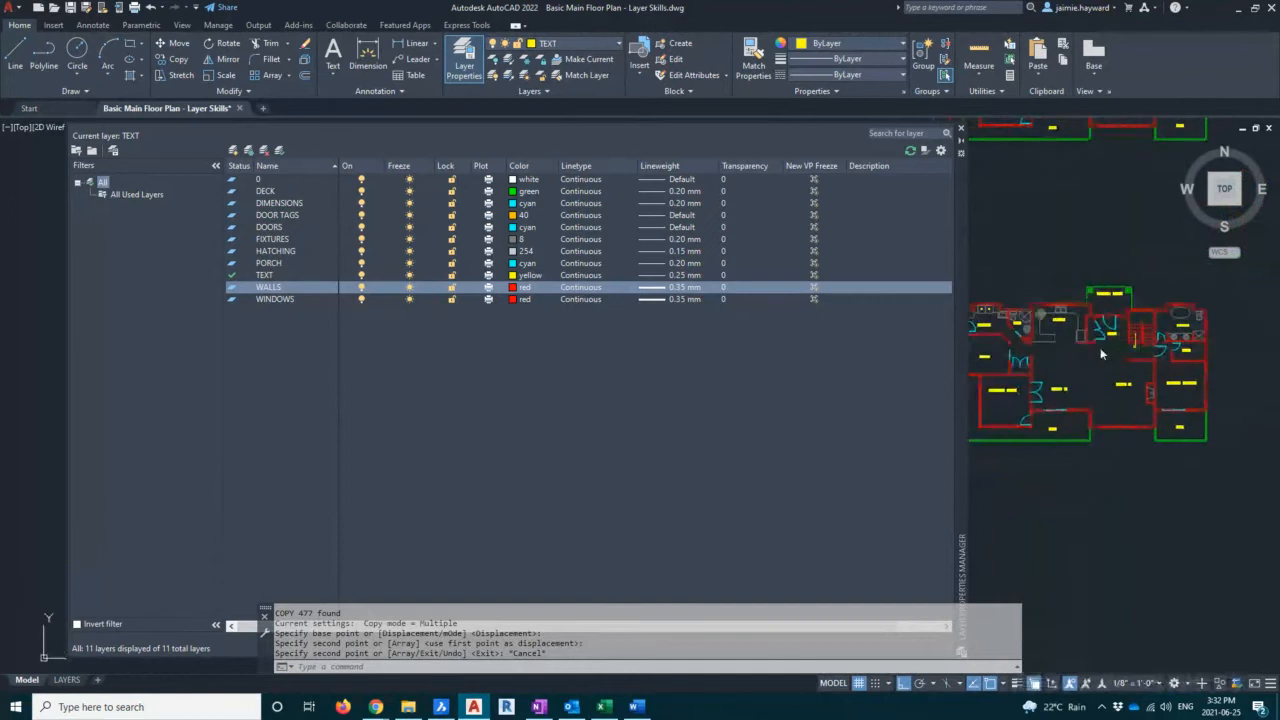
key("Escape")
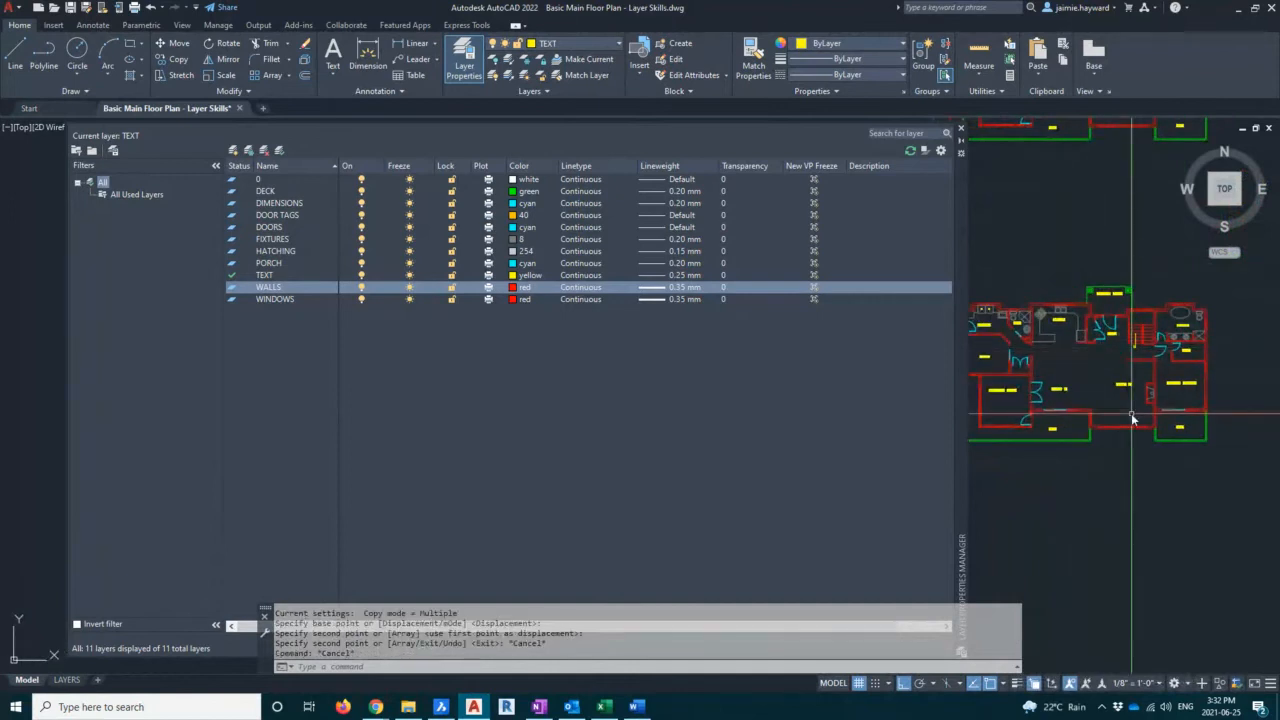
scroll(1131, 413, "down", 5)
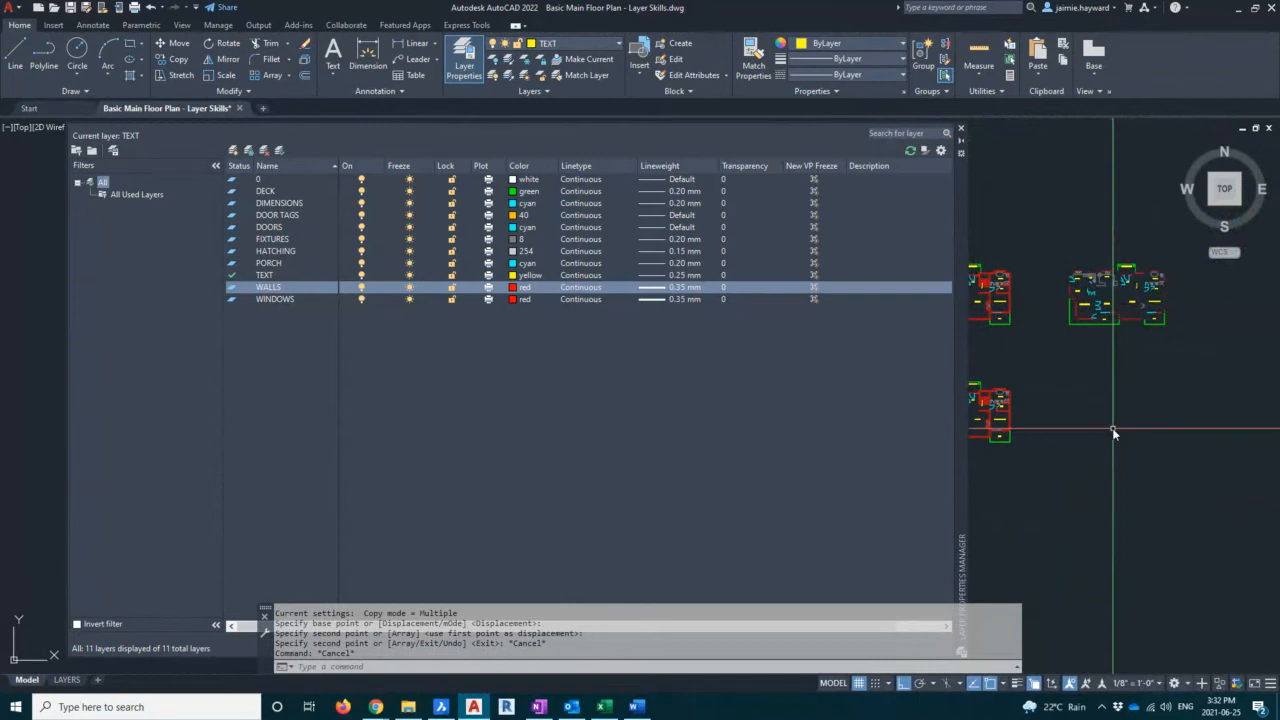
key("Escape")
scroll(1112, 427, "up", 4)
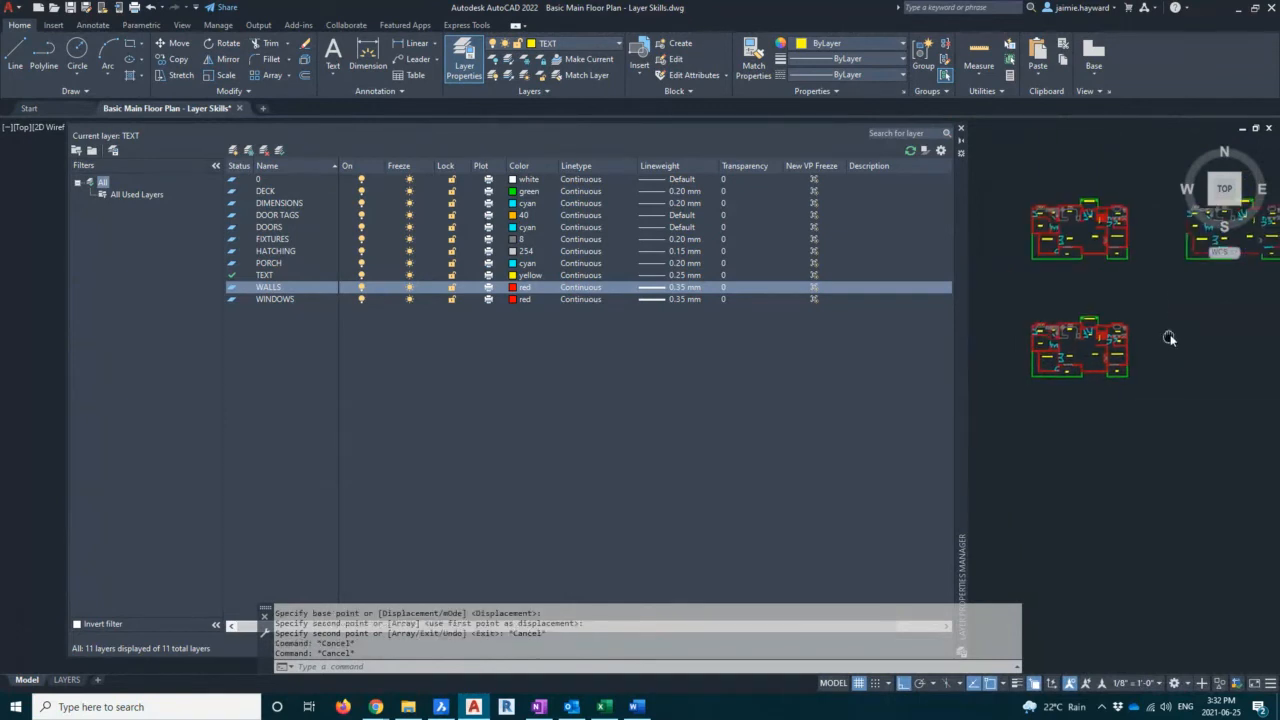
middle_click_drag(1104, 341, 1129, 426)
key("Escape")
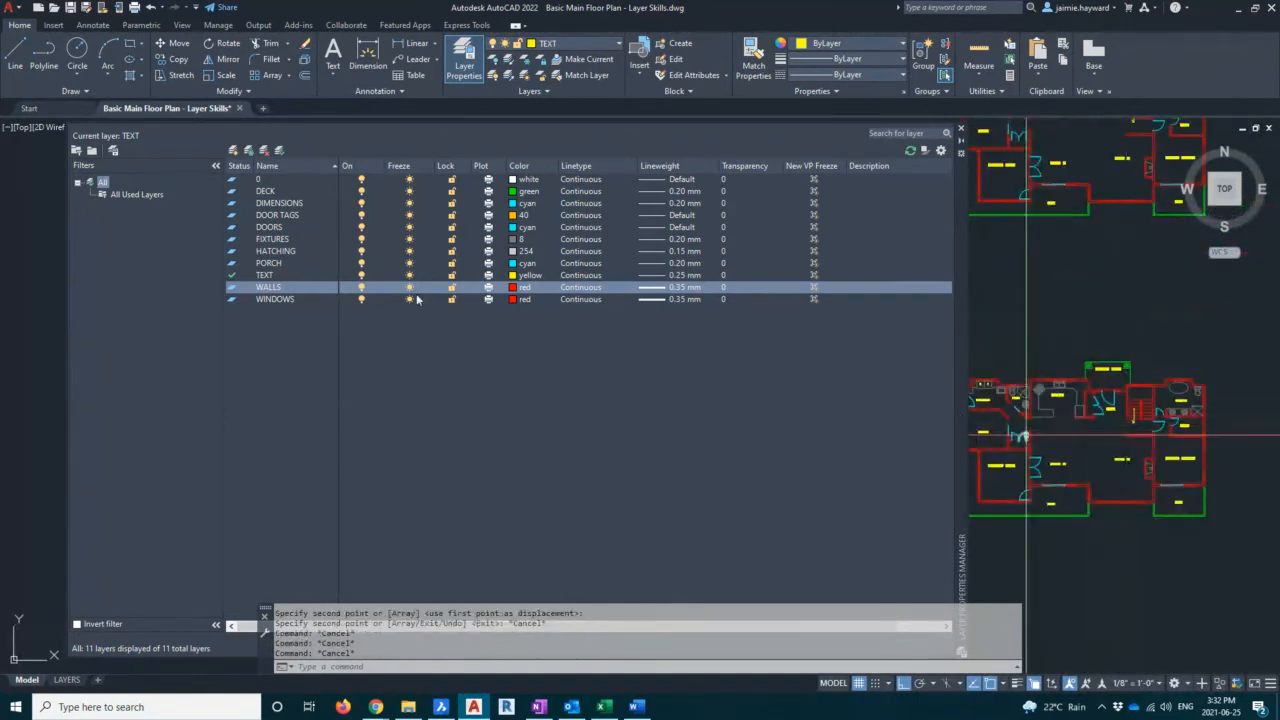
Freeze the WALLS layer and close the layer manager
left_click(410, 289)
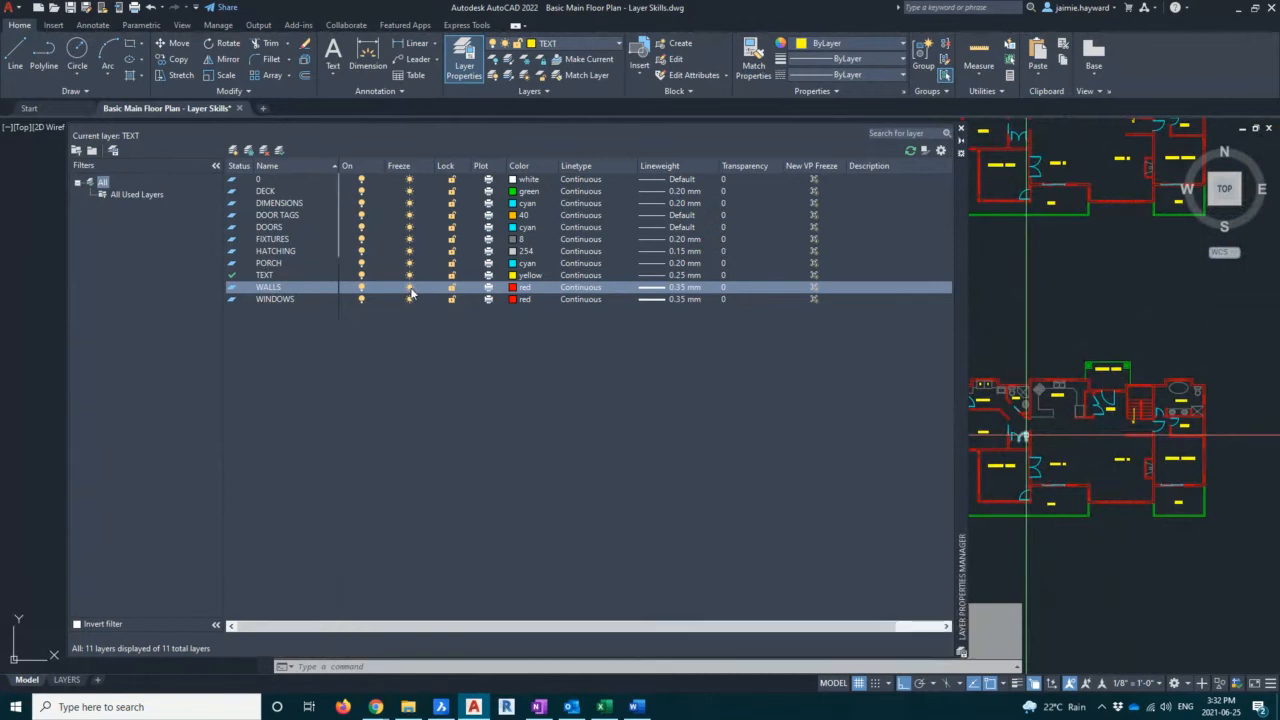
scroll(985, 400, "down", 4)
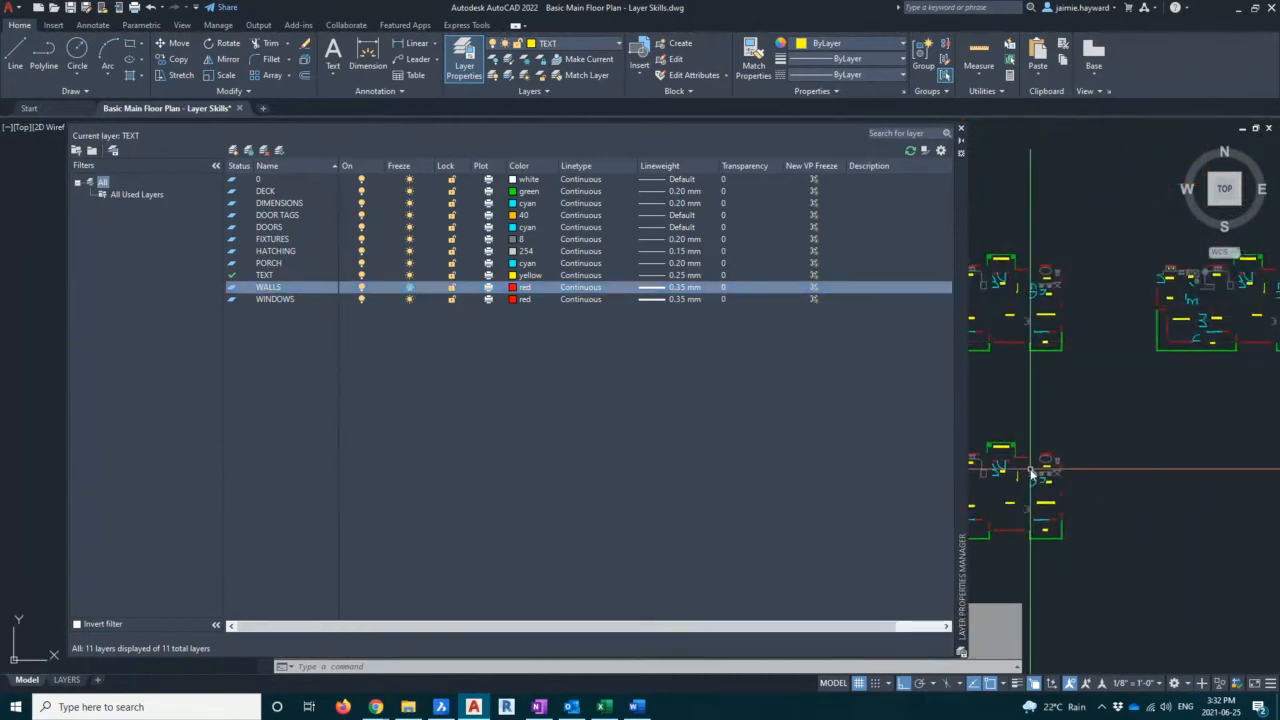
scroll(1118, 433, "up", 5)
scroll(1121, 430, "down", 4)
scroll(1124, 424, "up", 2)
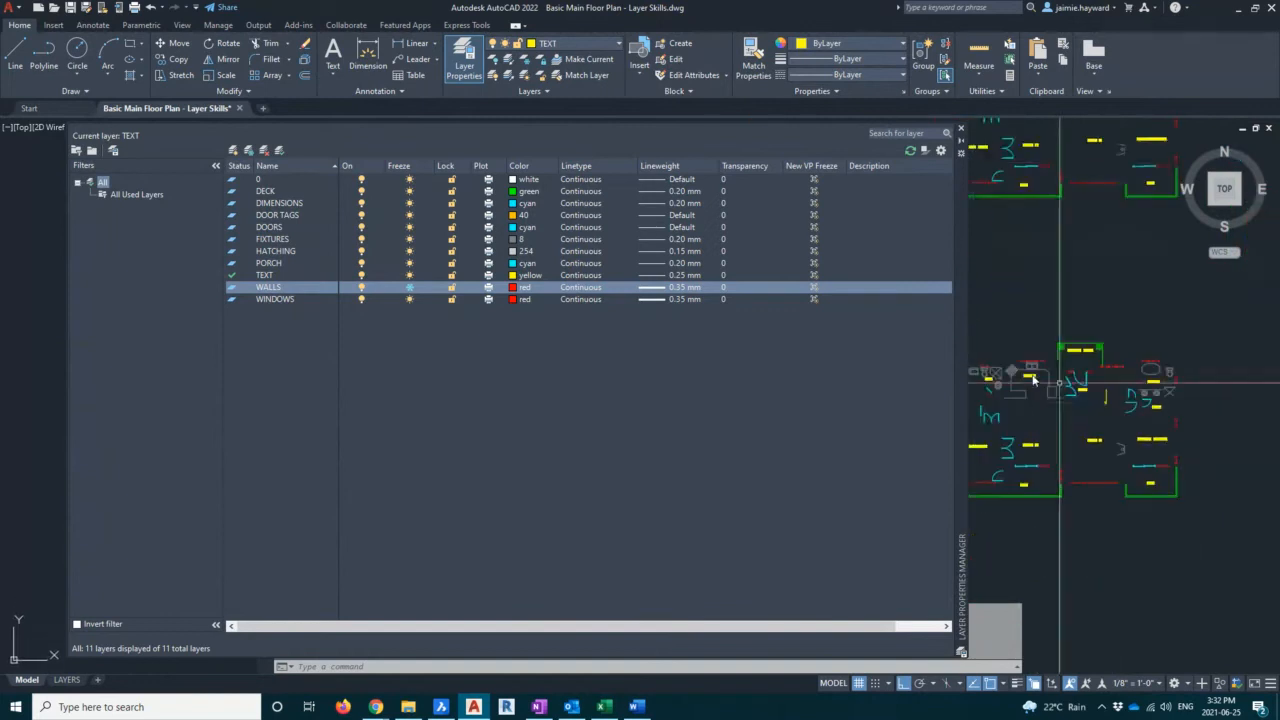
left_click(961, 129)
Copy the floor plan, with walls frozen, horizontally to the right of the original
scroll(1009, 401, "up", 2)
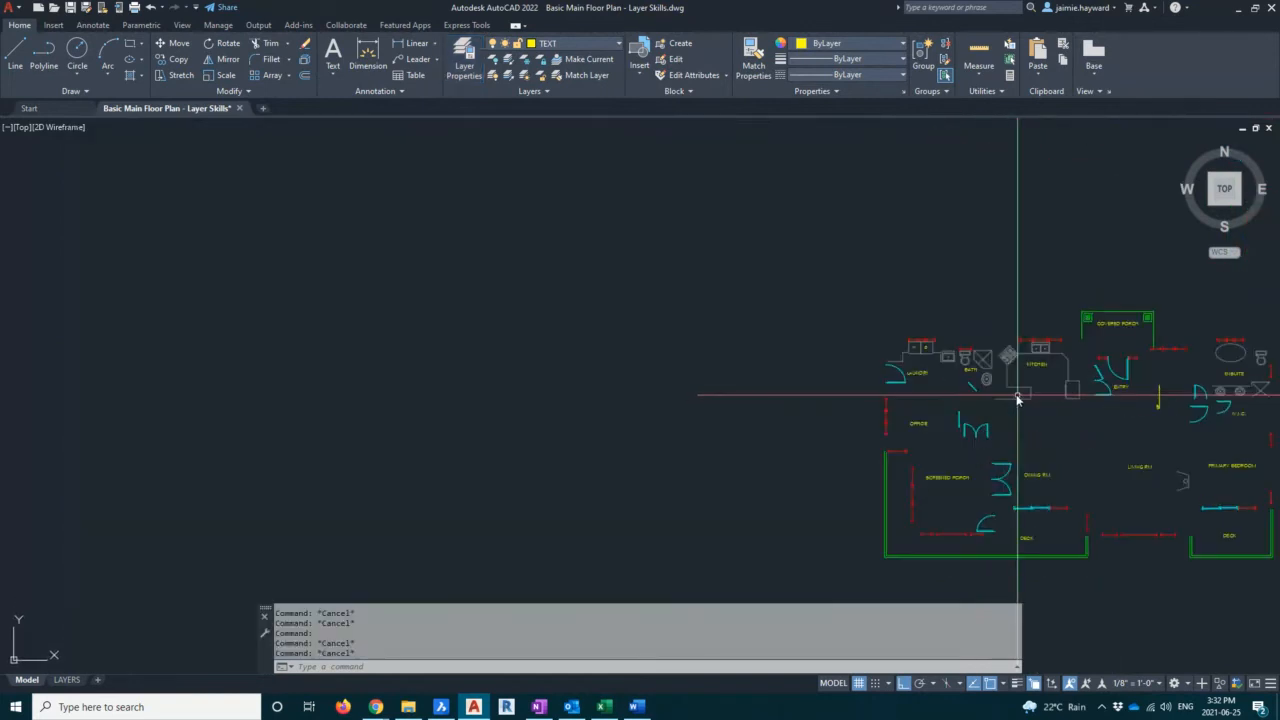
middle_click_drag(1018, 395, 576, 305)
left_click(334, 161)
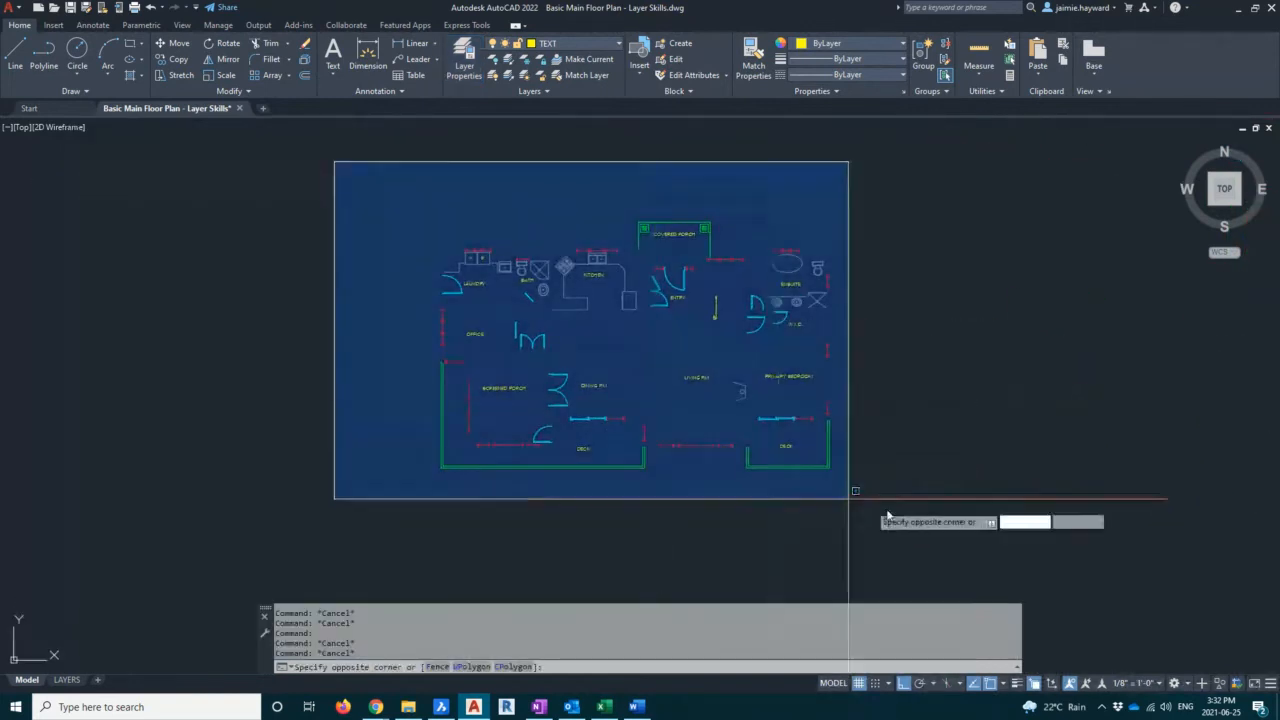
left_click(915, 534)
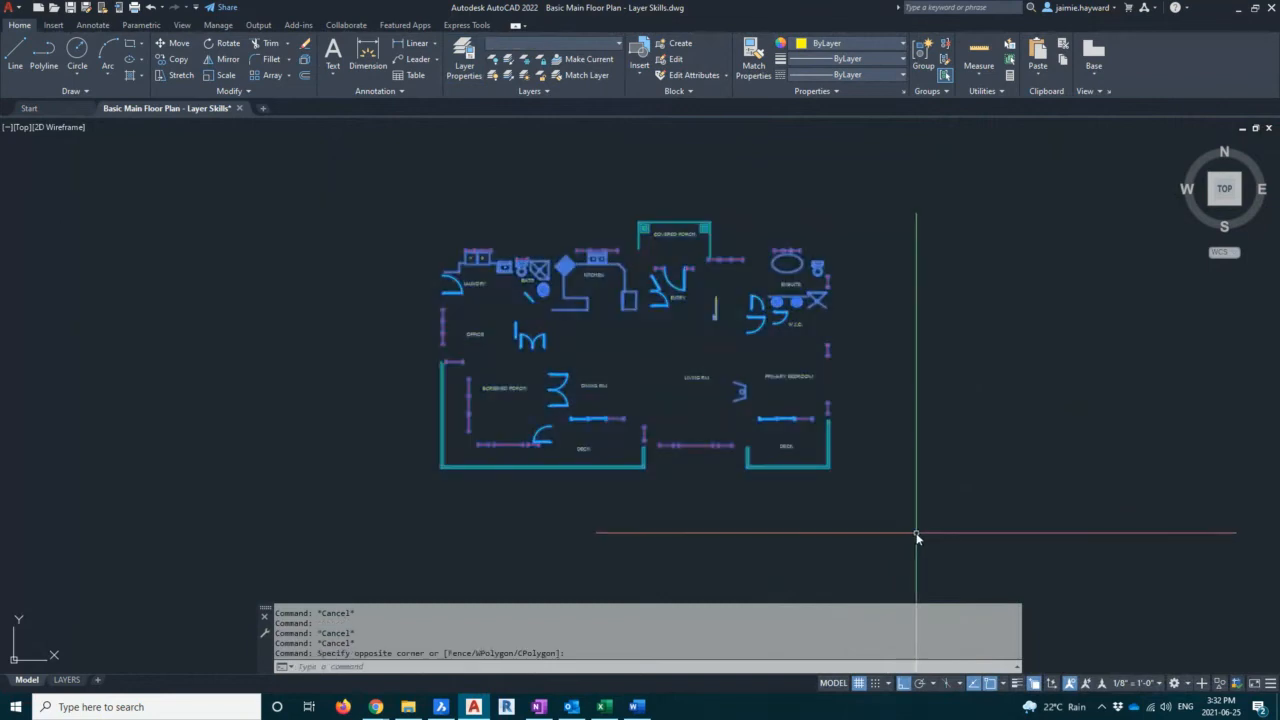
type("co")
key("Return")
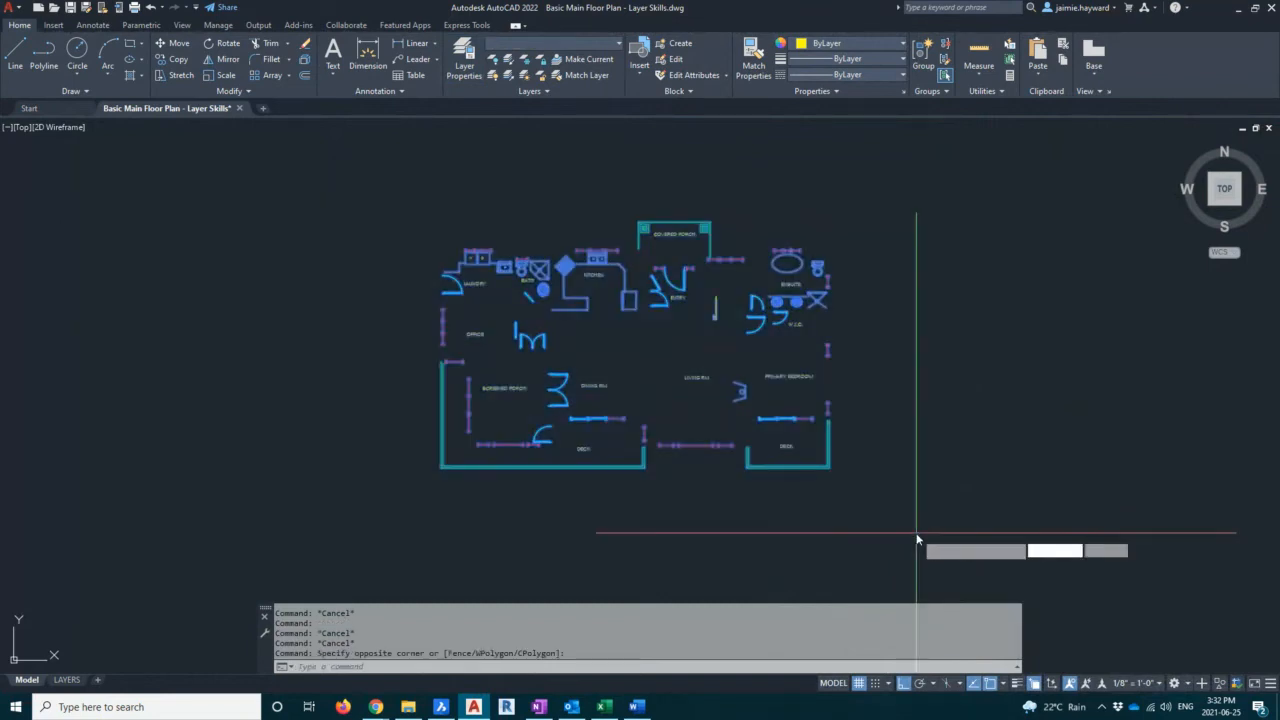
left_click(625, 165)
scroll(620, 165, "down", 5)
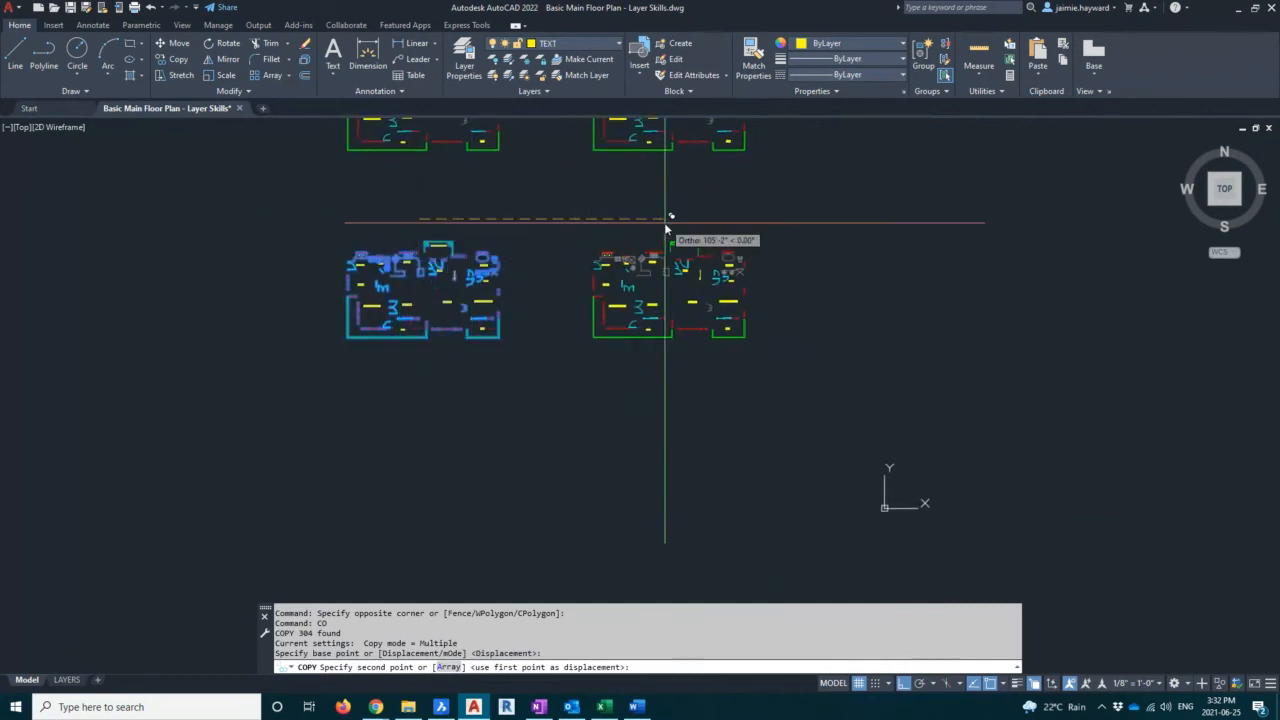
left_click(675, 218)
key("Escape")
key("Escape")
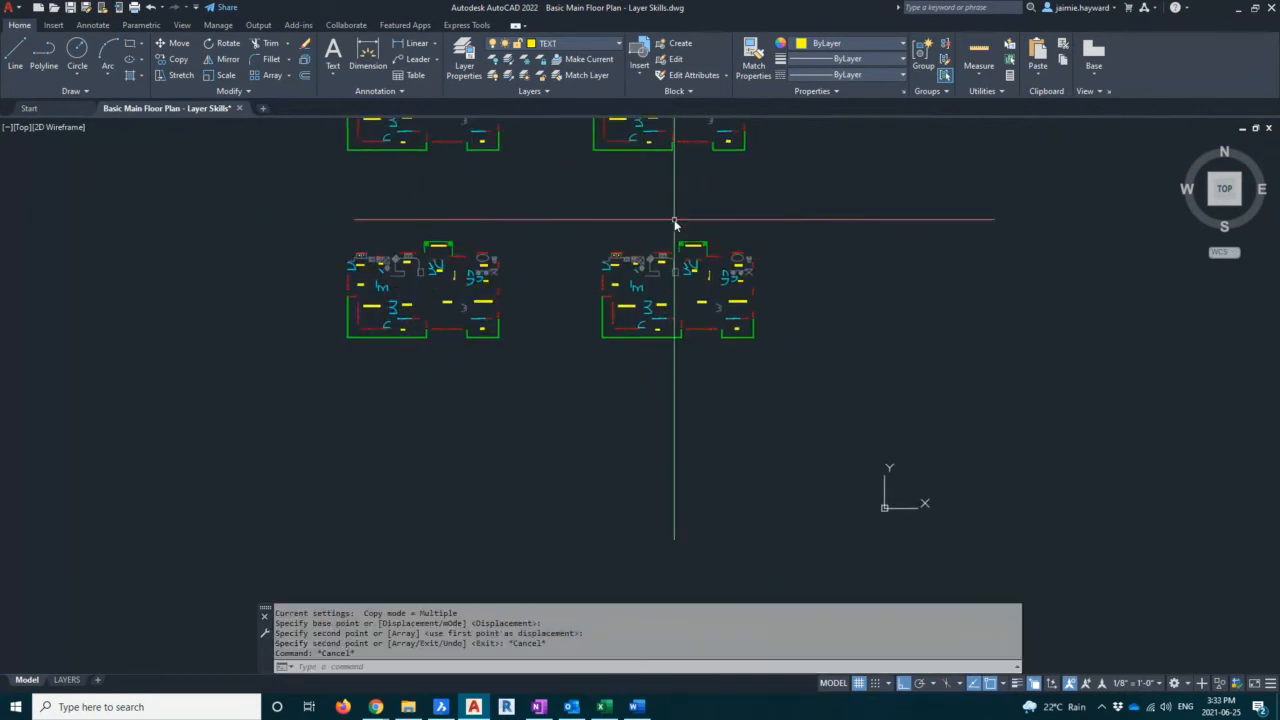
Reopen the layer manager and thaw the WALLS layer
middle_click_drag(548, 220, 837, 363)
scroll(934, 377, "up", 3)
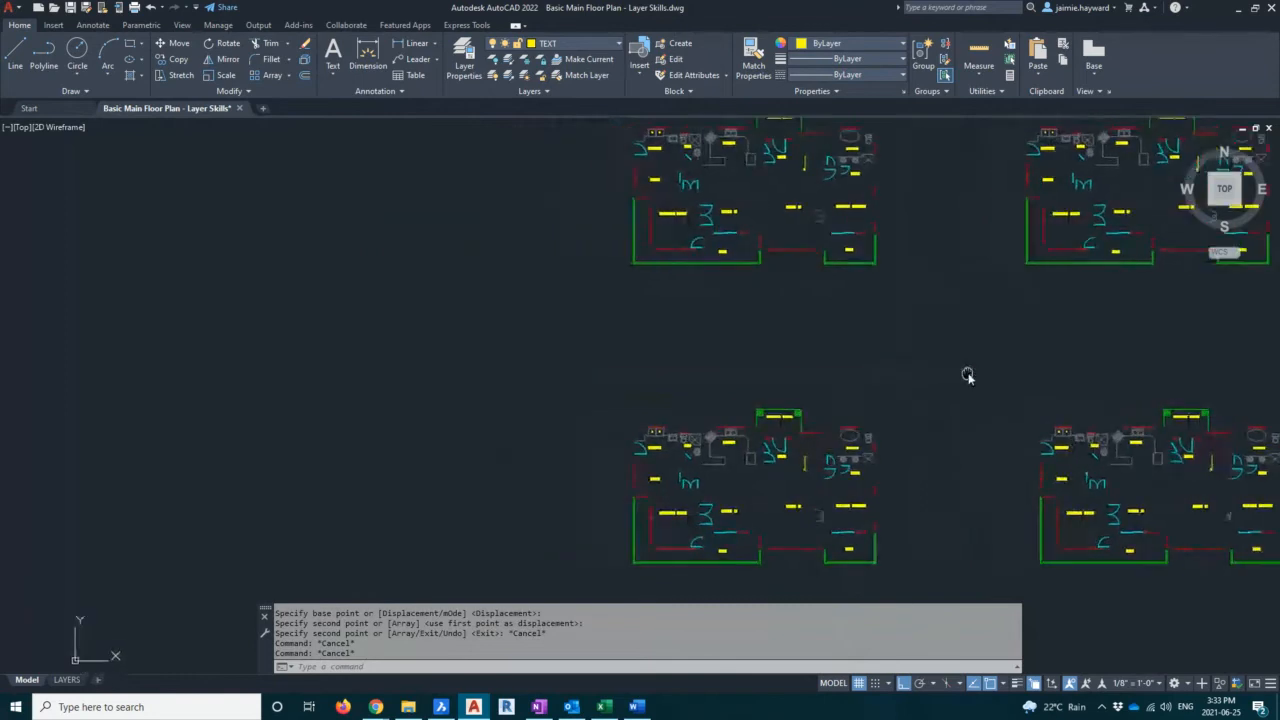
left_click(460, 60)
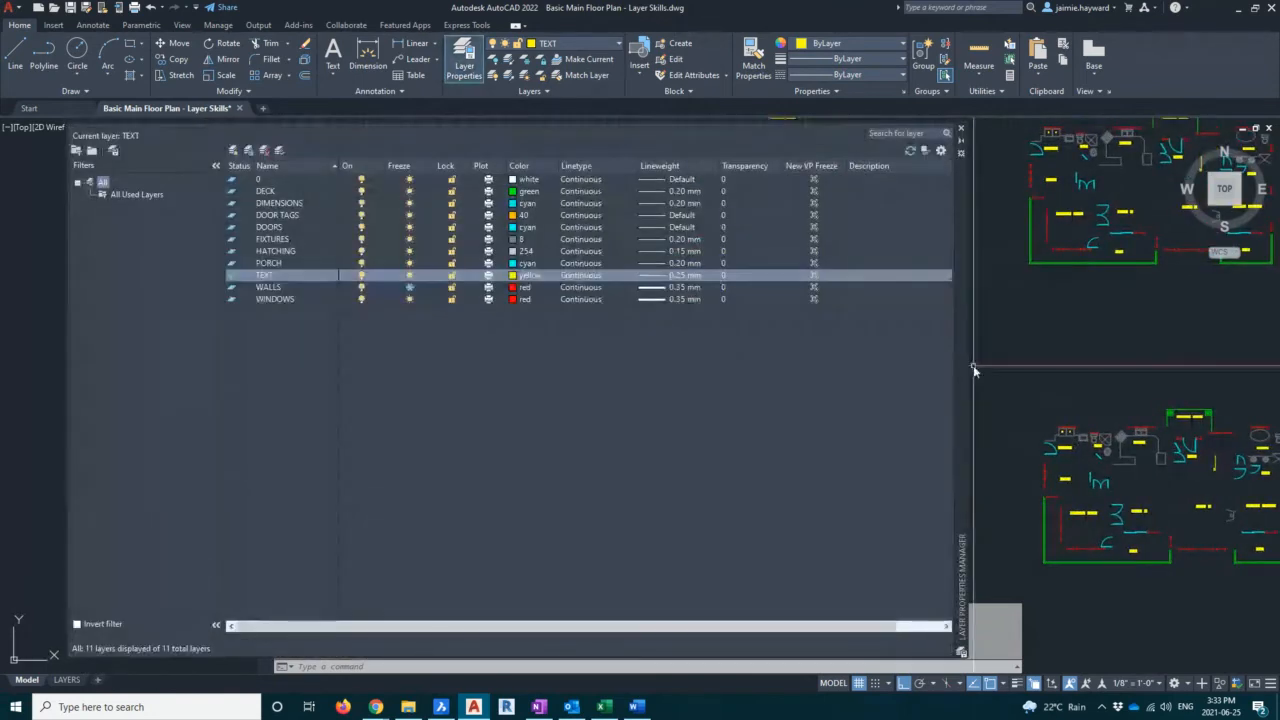
scroll(1014, 363, "down", 3)
middle_click_drag(1014, 359, 1129, 366)
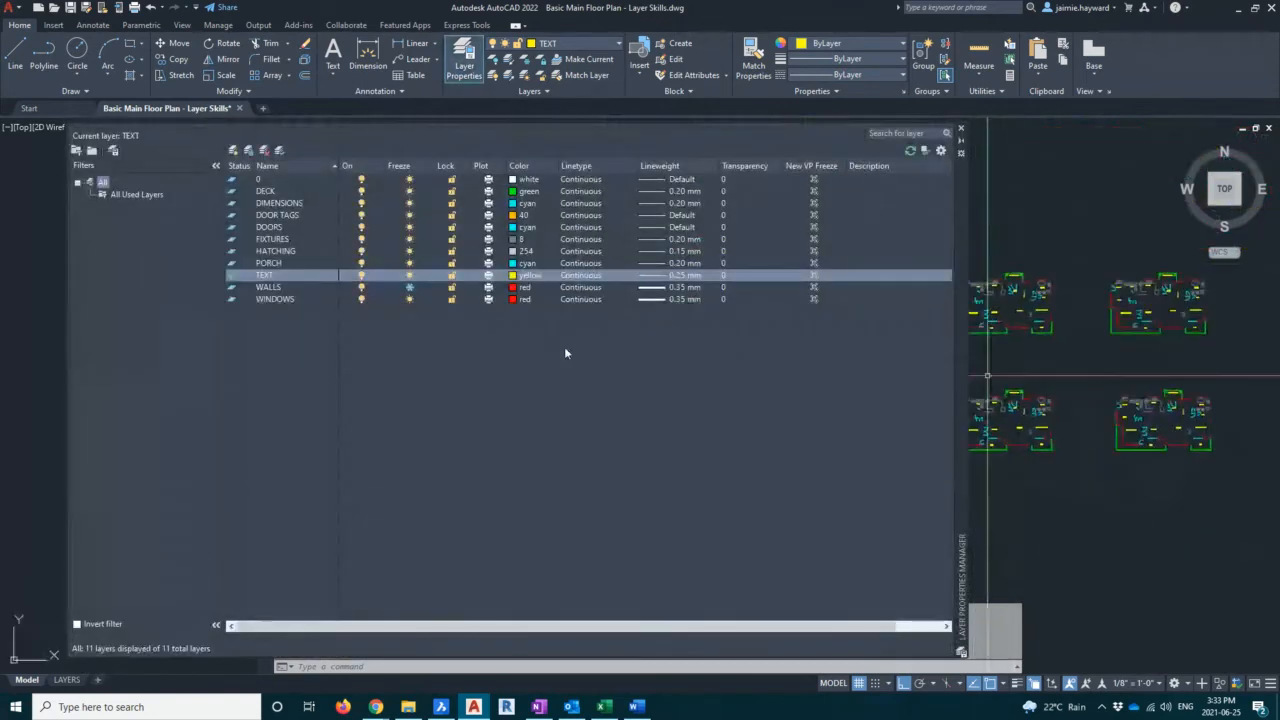
left_click(409, 288)
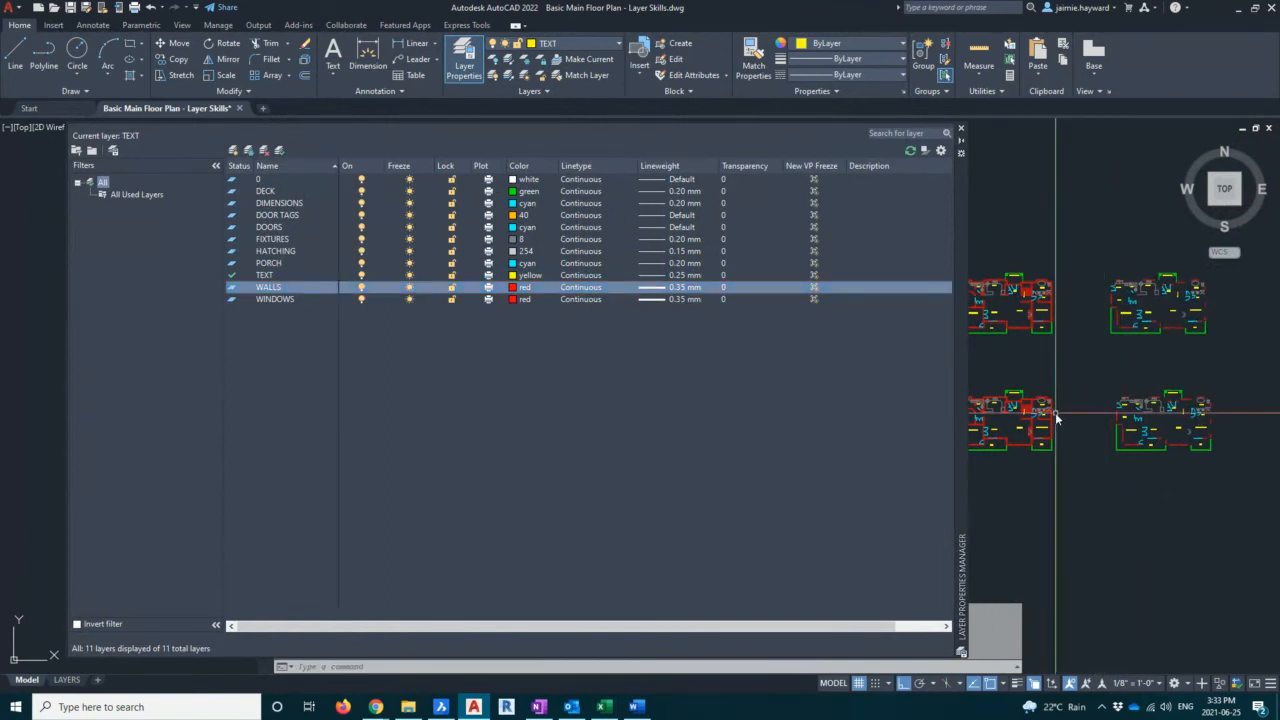
scroll(1055, 412, "up", 2)
middle_click_drag(1056, 412, 1170, 374)
left_click(1002, 297)
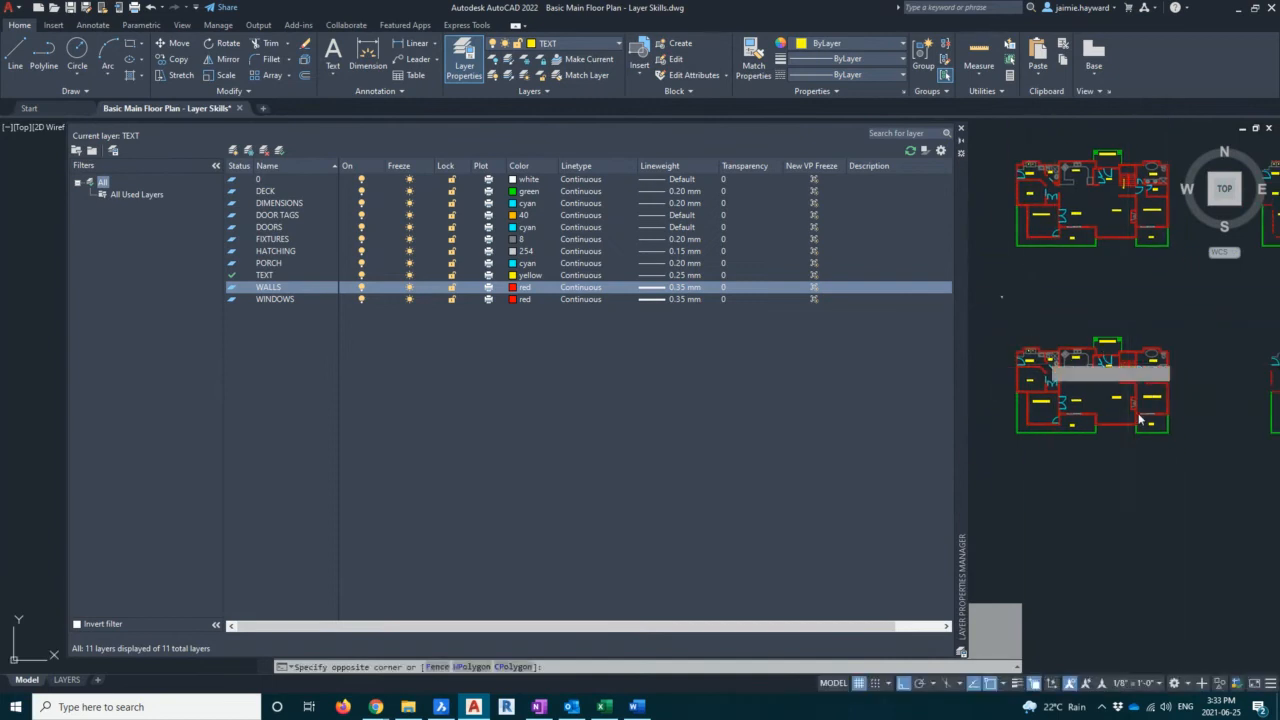
left_click(1213, 466)
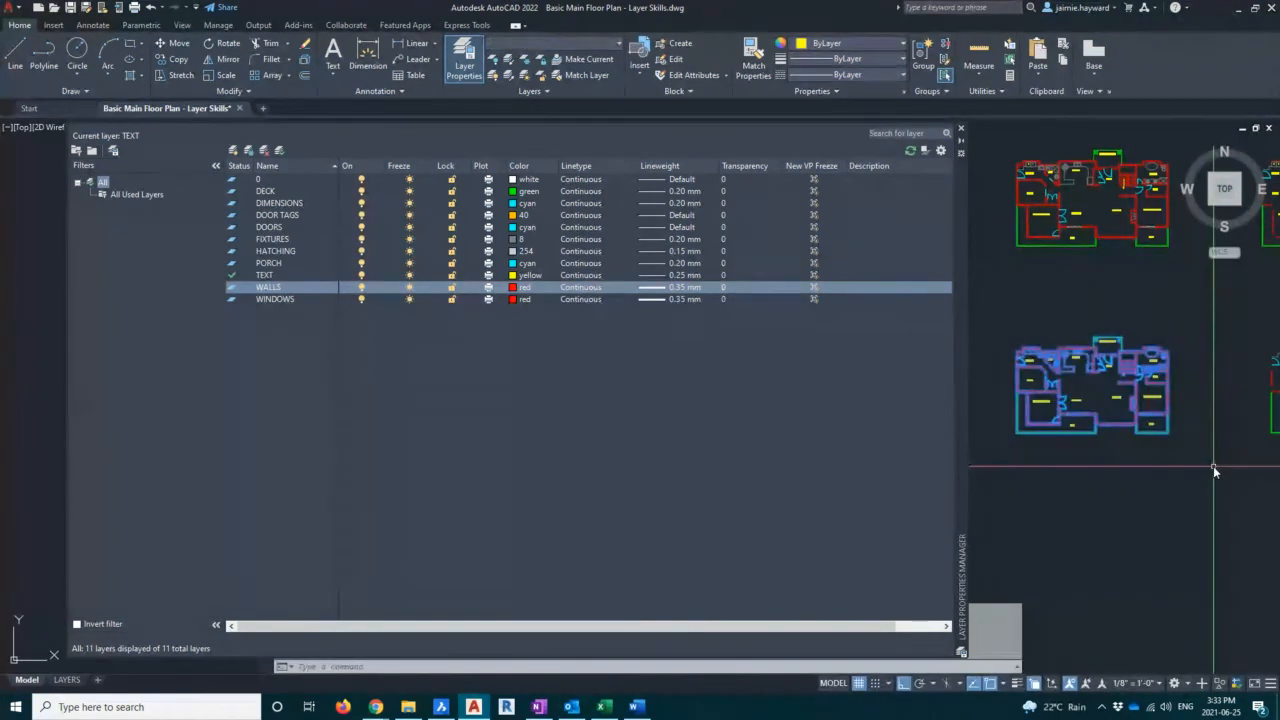
key("Escape")
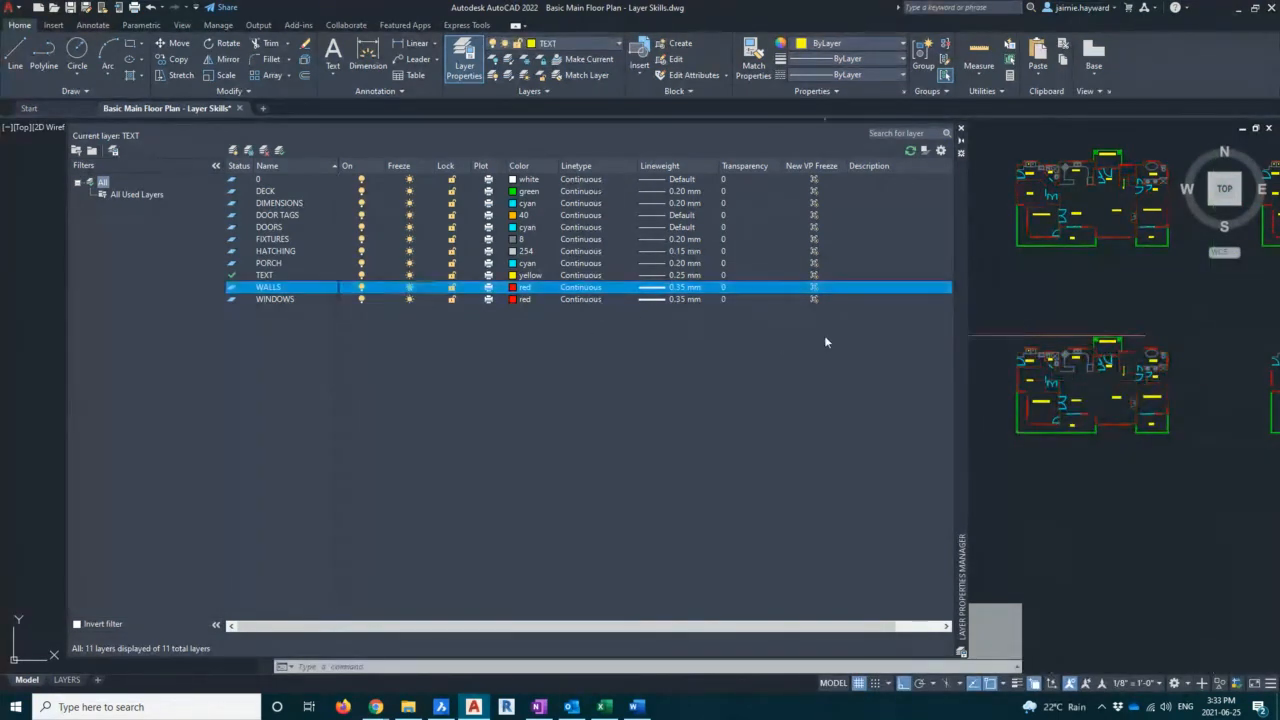
Select the copied floor plan and paste another copy of the plan below the existing ones
left_click(999, 298)
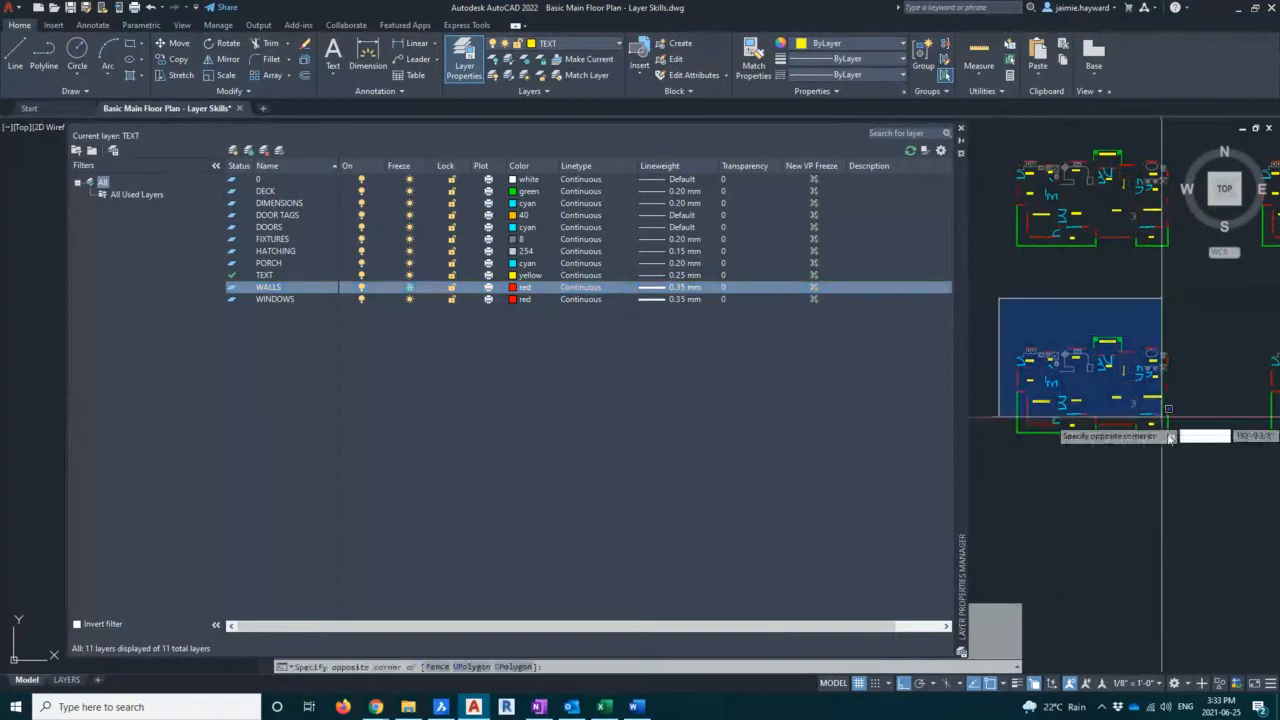
left_click(1210, 480)
left_click(1209, 484)
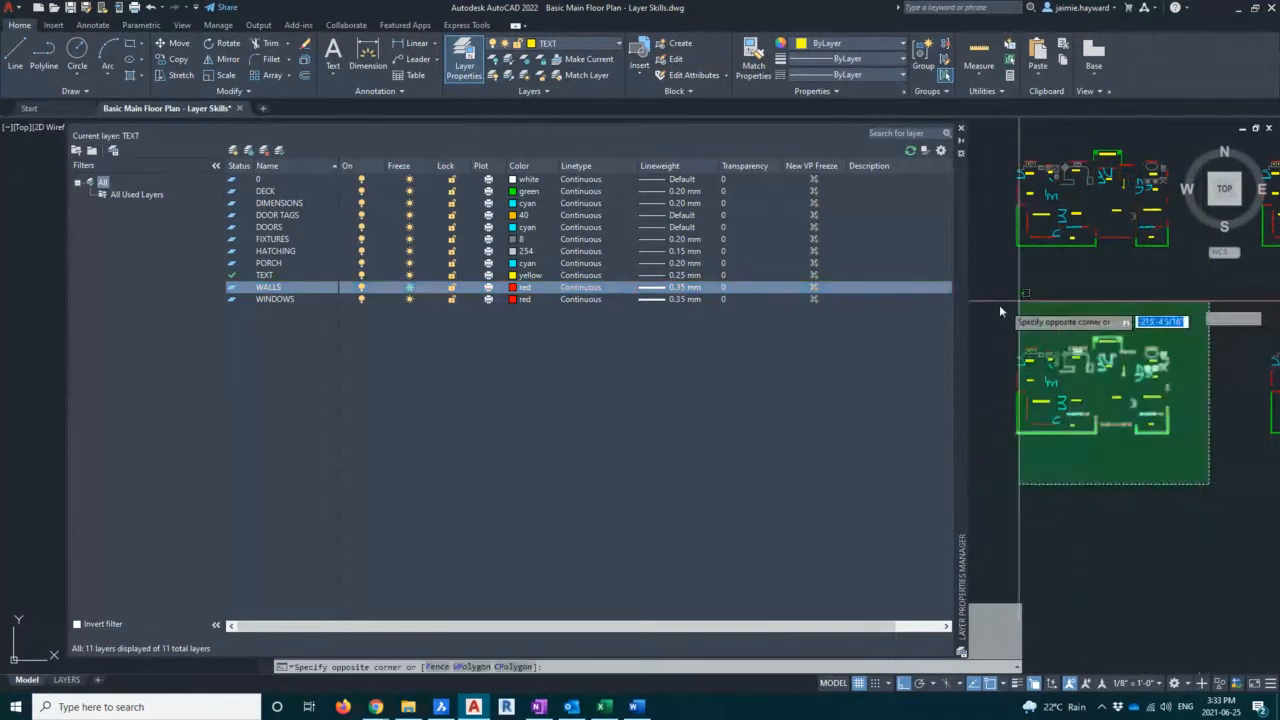
left_click(986, 314)
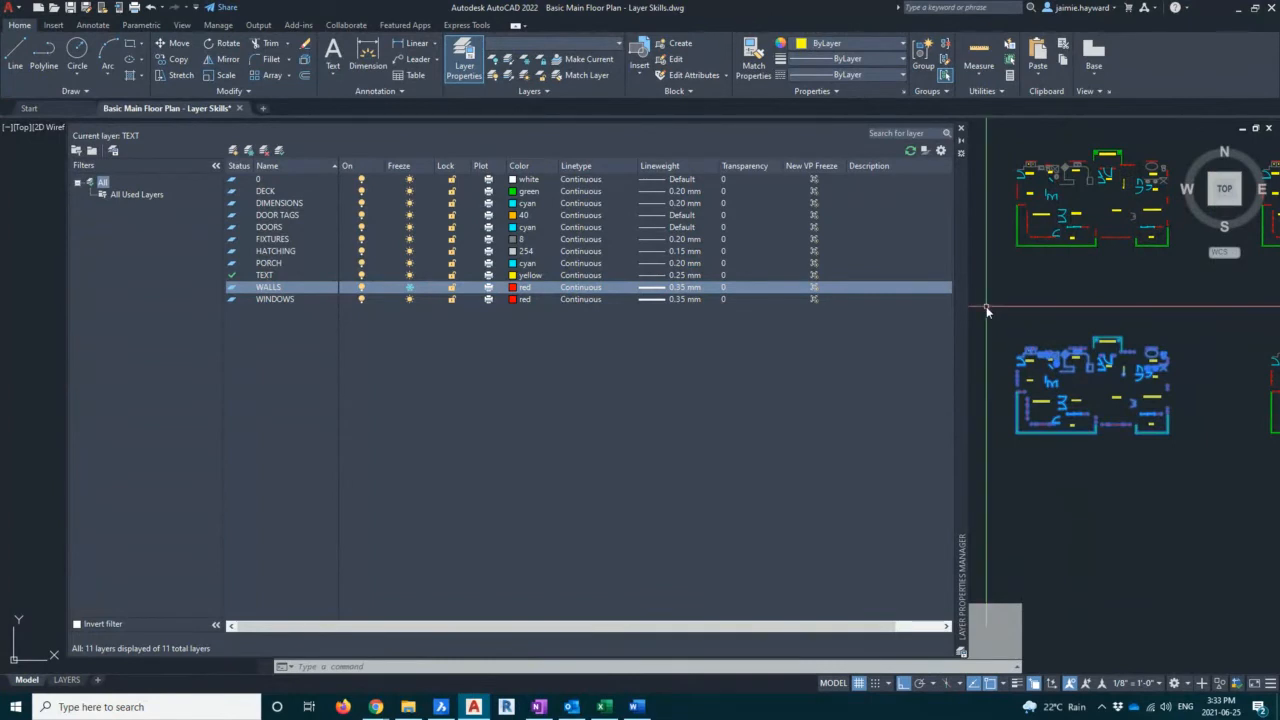
scroll(1023, 440, "down", 2)
middle_click_drag(1023, 440, 960, 302)
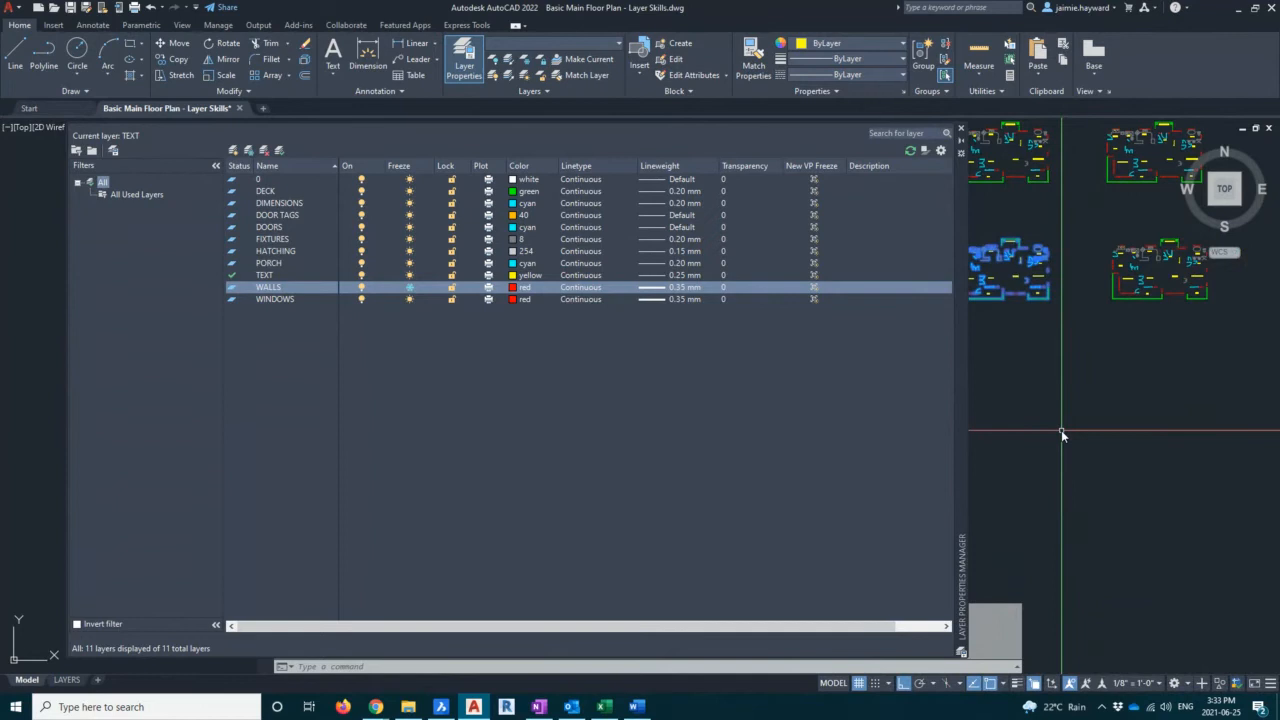
key("ctrl+v")
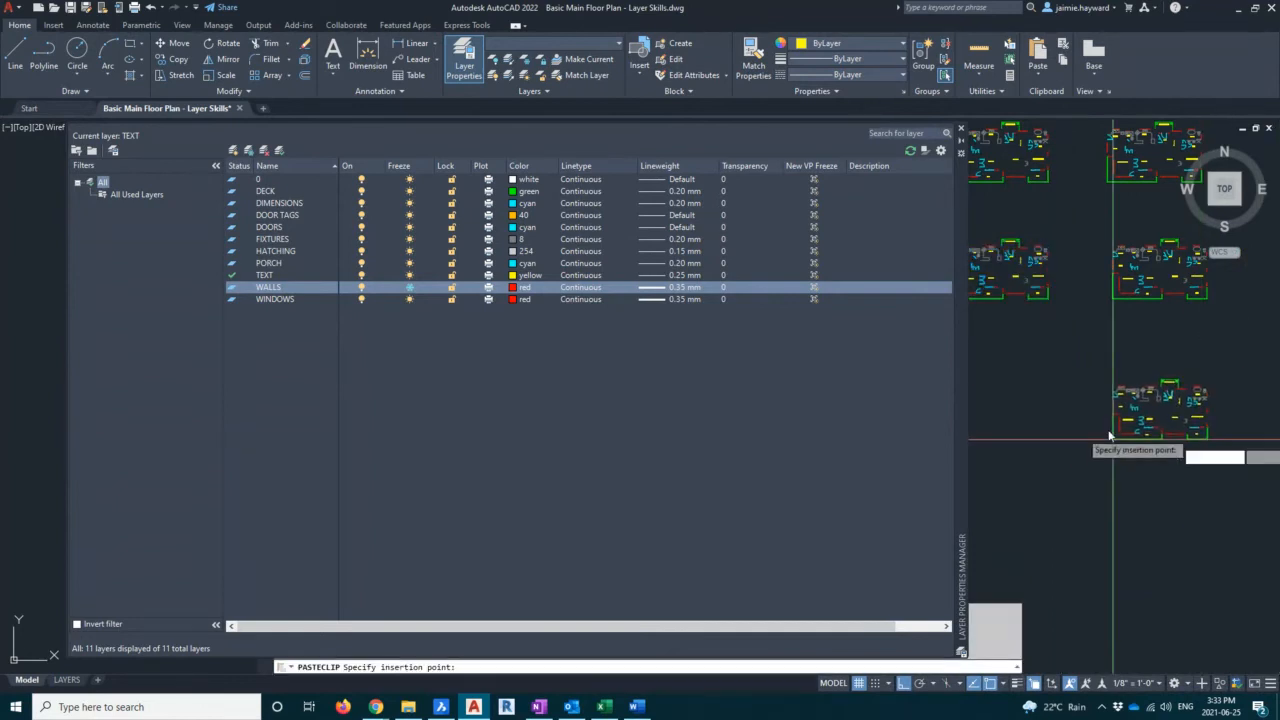
left_click(1056, 408)
Thaw the WALLS layer
middle_click_drag(1108, 405, 1134, 457)
middle_click_drag(1112, 363, 1108, 378)
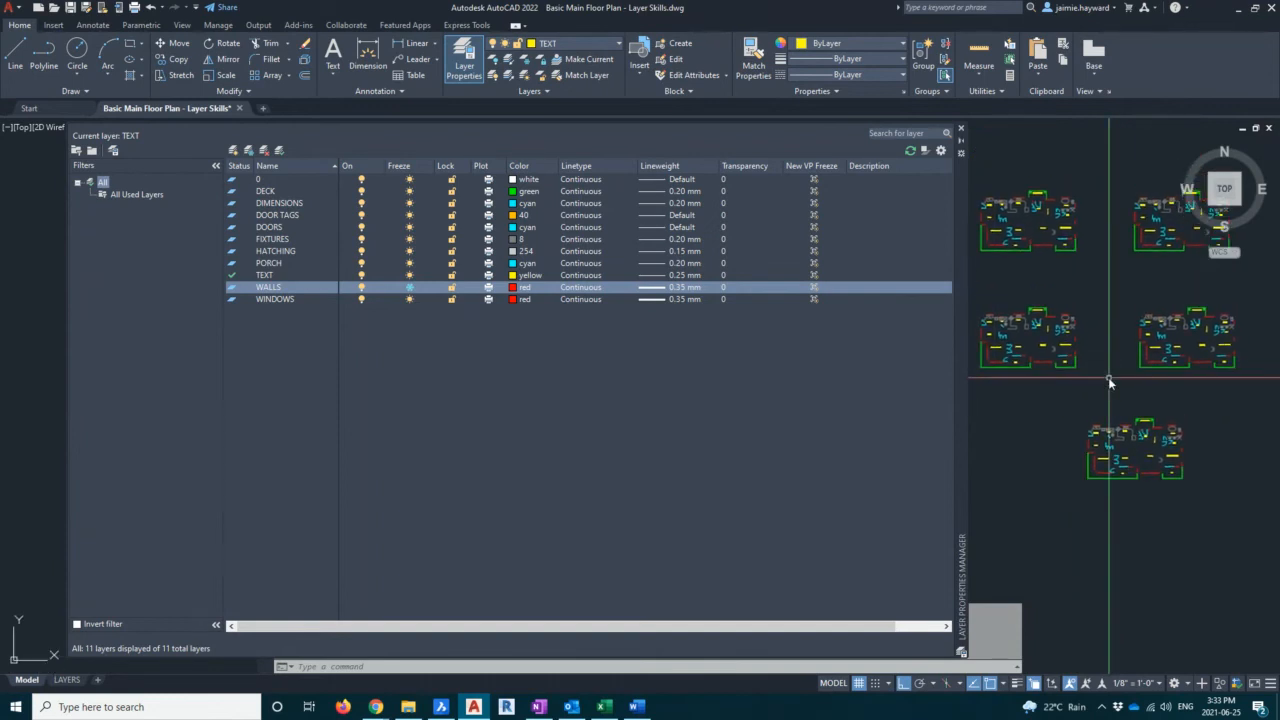
left_click(409, 288)
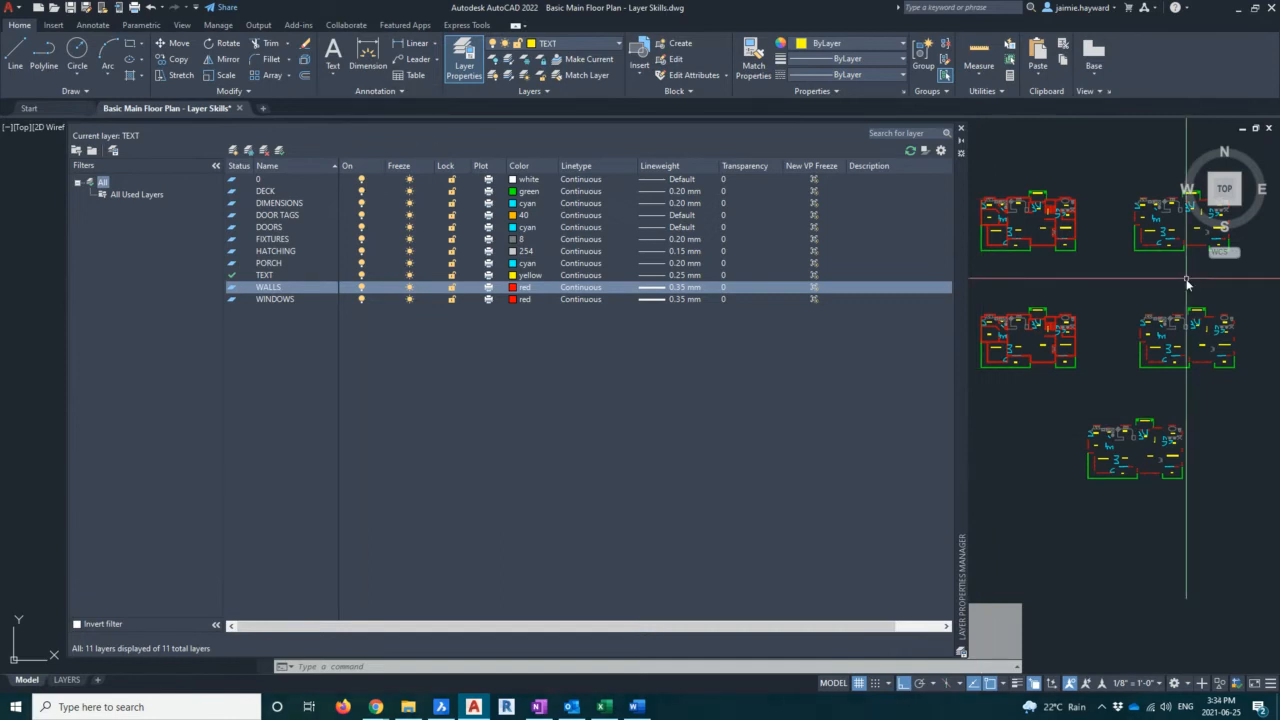
Delete the pasted floor plan copy at the bottom of the drawing
left_click(1146, 287)
scroll(1143, 288, "up", 3)
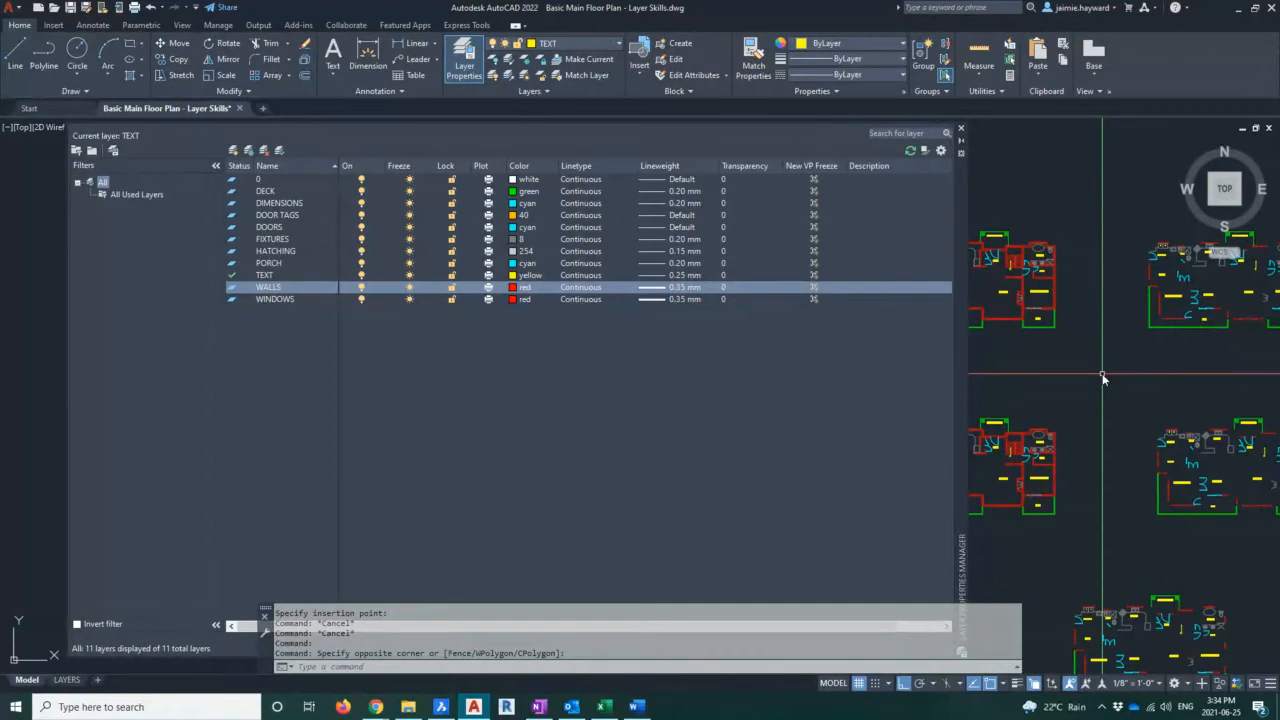
scroll(1155, 378, "down", 3)
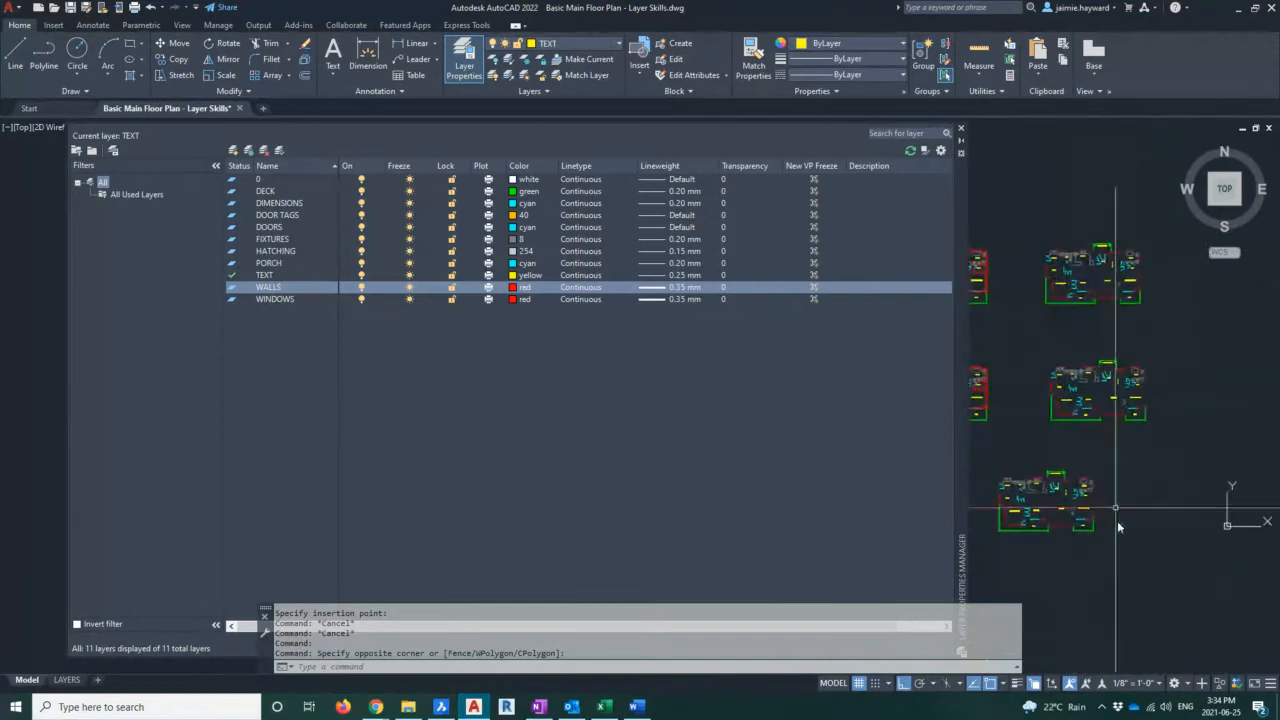
middle_click_drag(1109, 537, 1190, 532)
left_click(1194, 553)
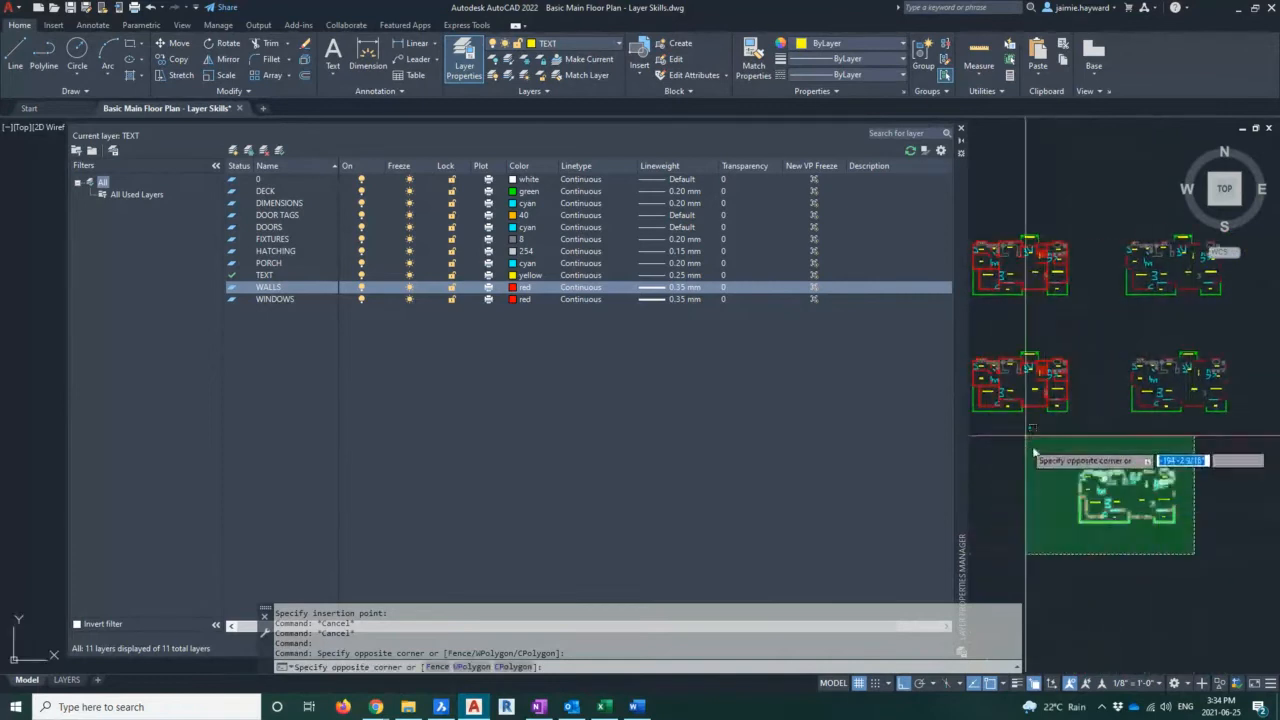
left_click(1034, 453)
key("Delete")
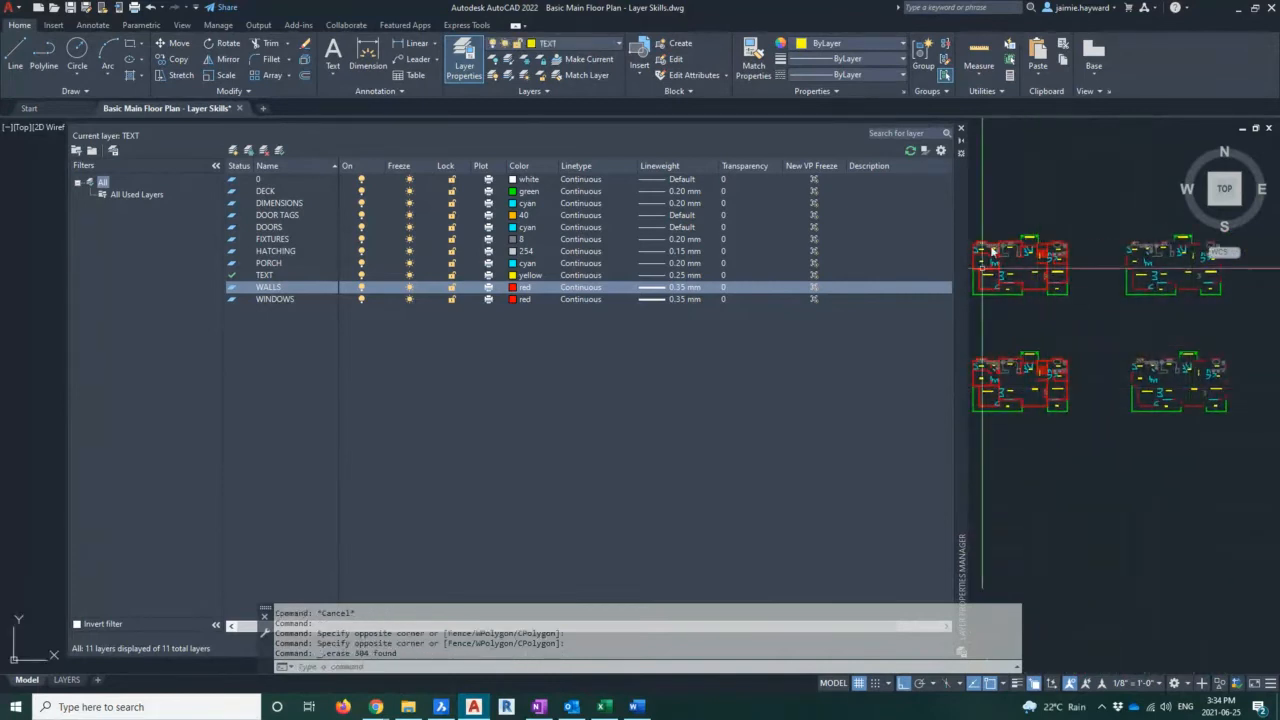
Lock the WALLS layer
middle_click_drag(1051, 336, 1150, 404)
scroll(1115, 382, "up", 2)
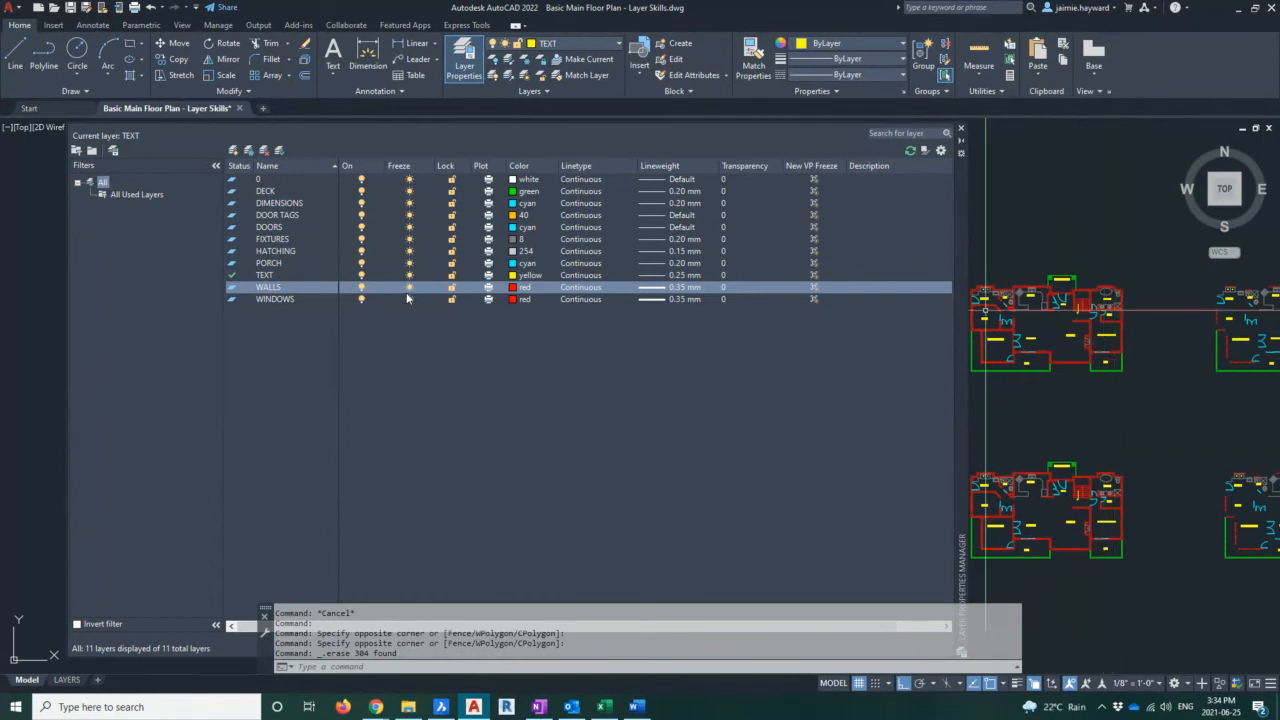
left_click(1165, 391)
left_click(1140, 386)
scroll(1065, 313, "up", 4)
scroll(1065, 313, "up", 3)
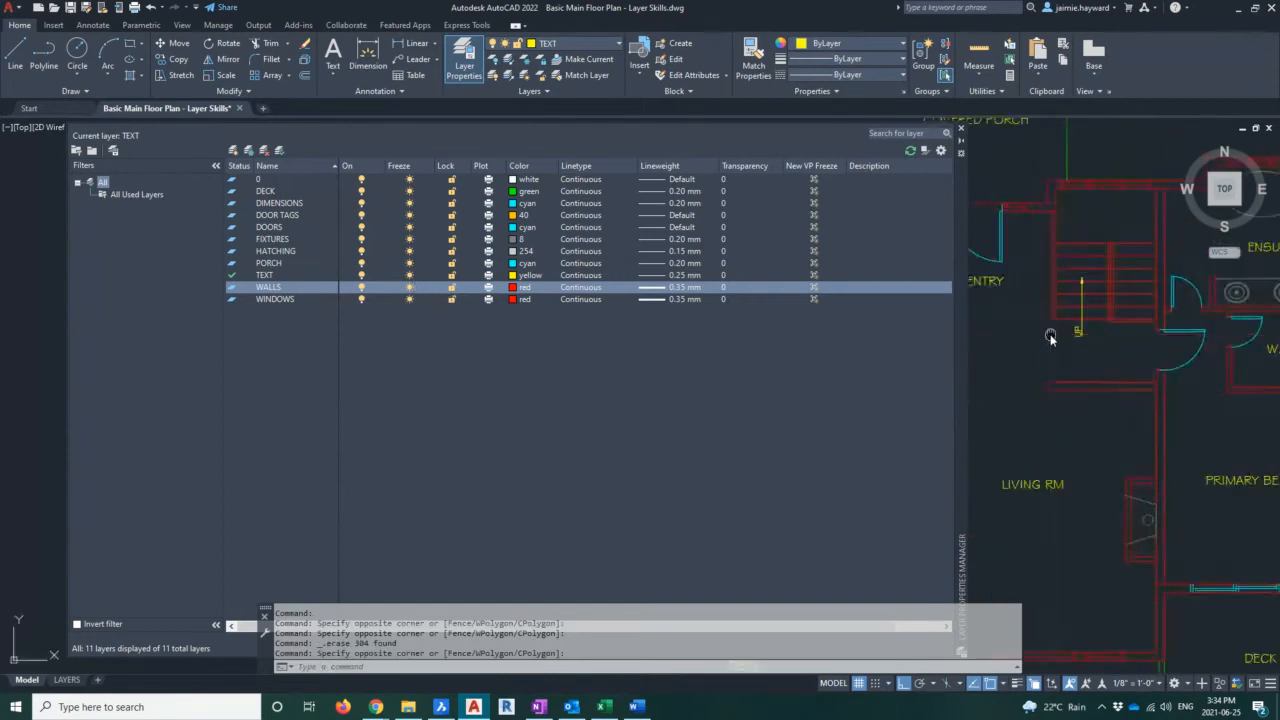
left_click(451, 288)
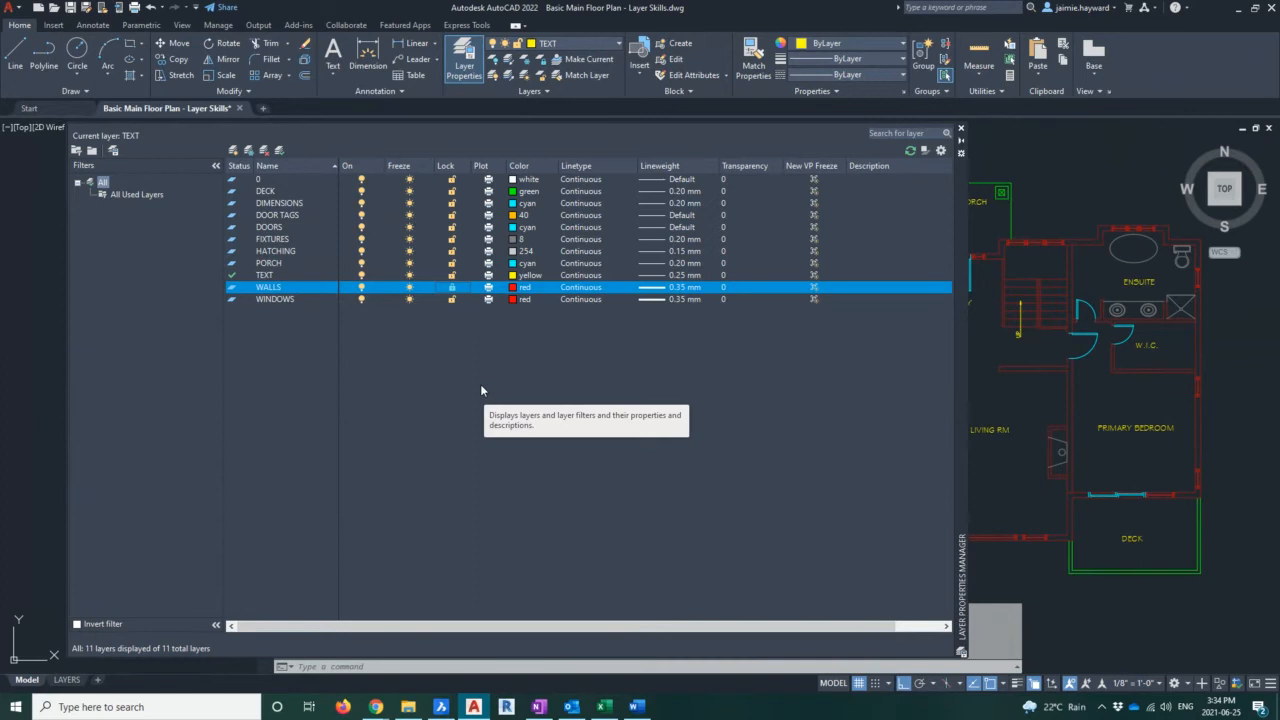
left_click(452, 288)
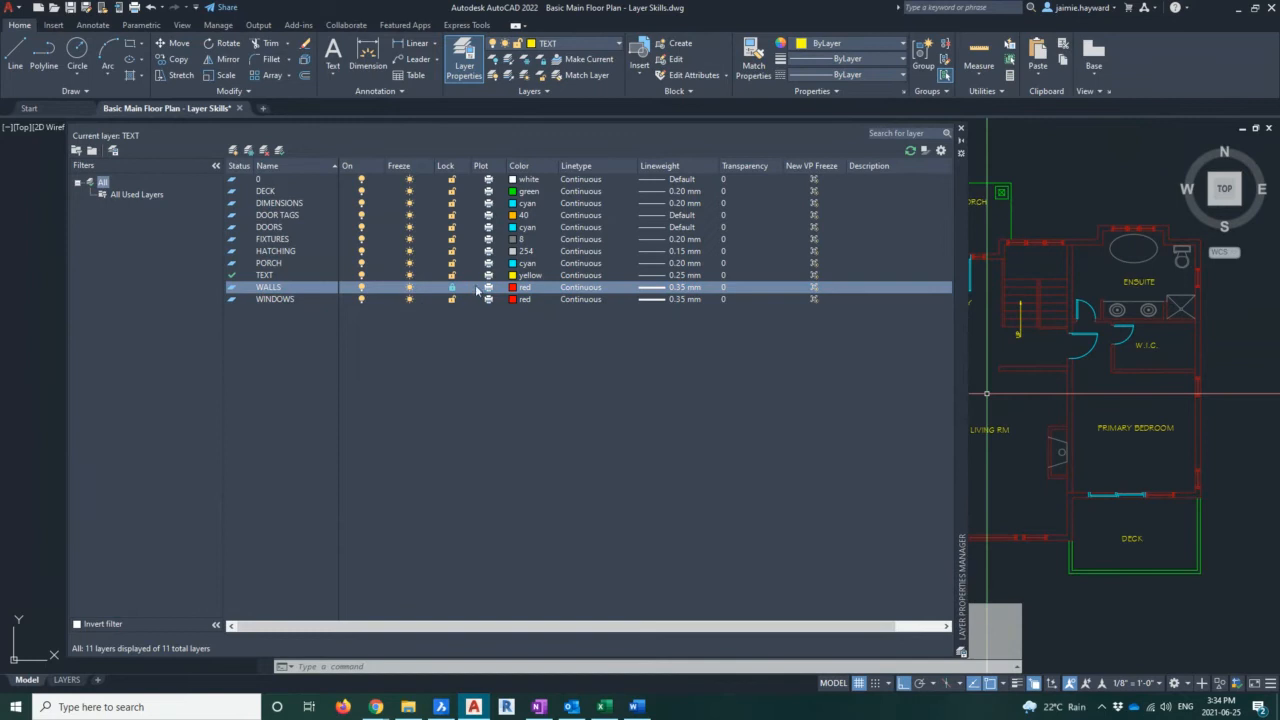
Collapse the layer manager and zoom into the plan to examine the locked walls around the laundry
left_click(1141, 398)
key("Escape")
scroll(1106, 391, "down", 6)
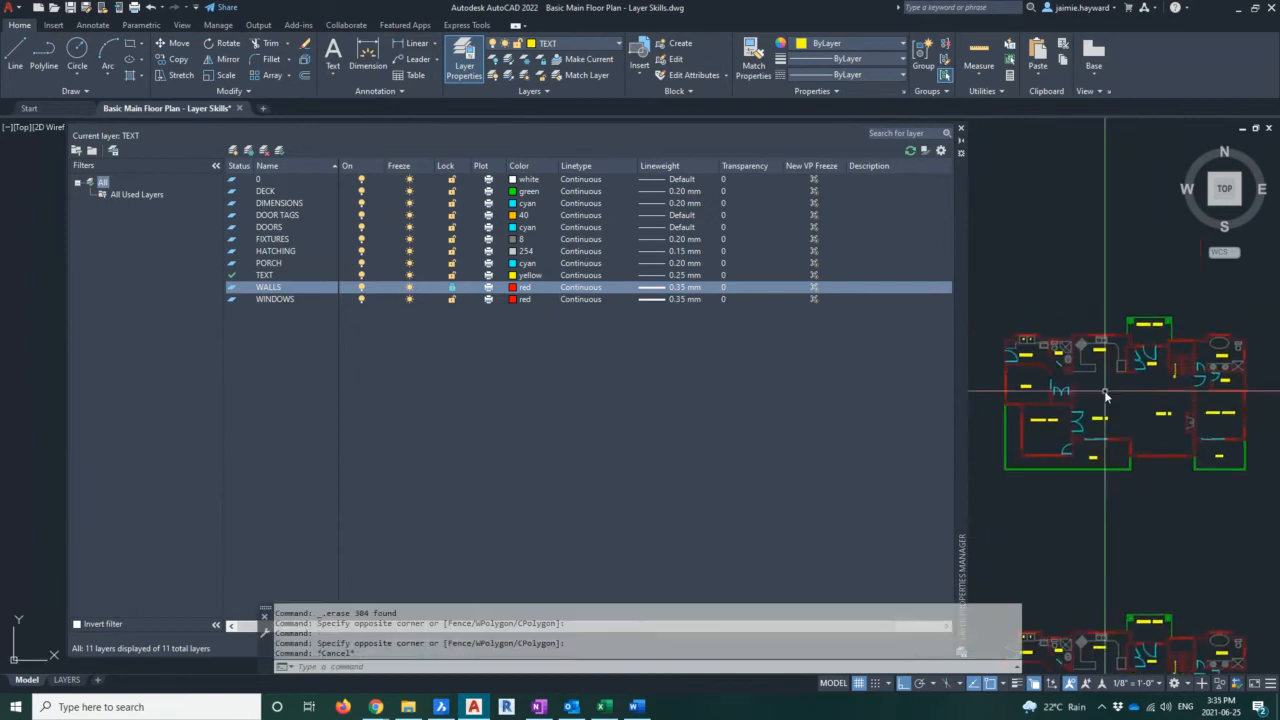
scroll(1104, 386, "up", 7)
middle_click_drag(1105, 386, 1102, 460)
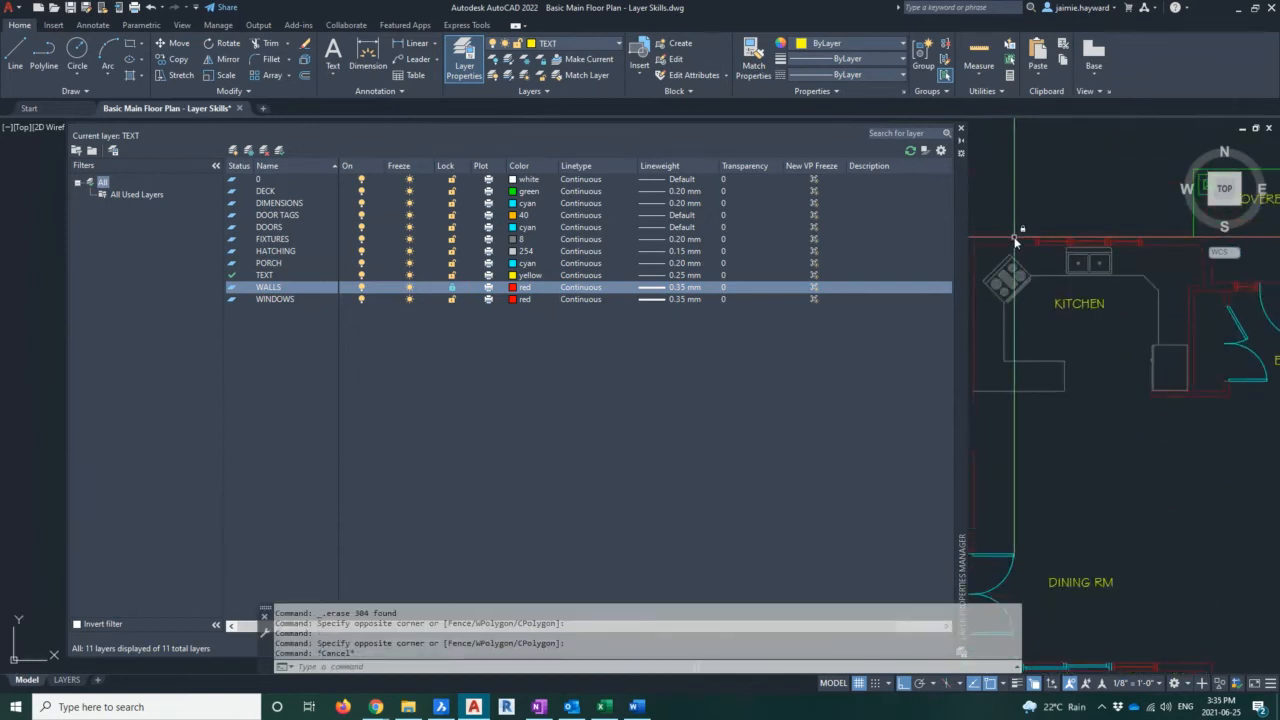
left_click(961, 133)
middle_click_drag(943, 131, 360, 203)
scroll(363, 200, "up", 4)
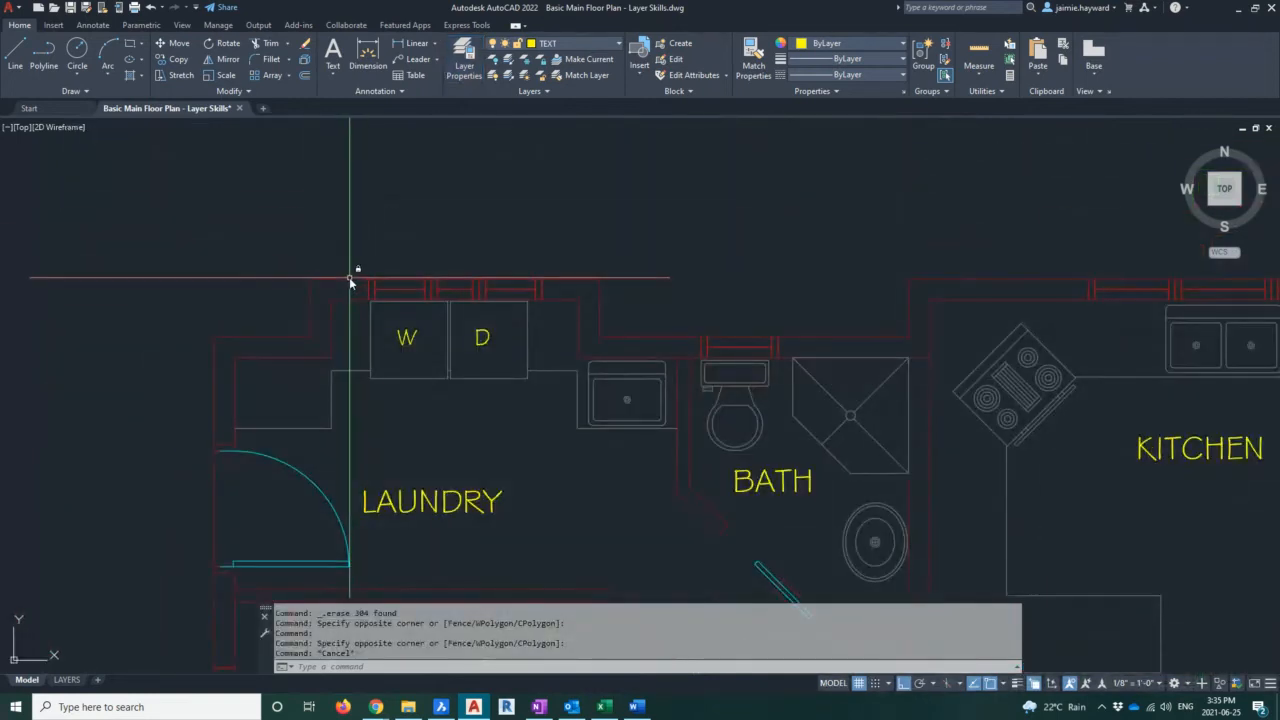
left_click(371, 330)
key("Escape")
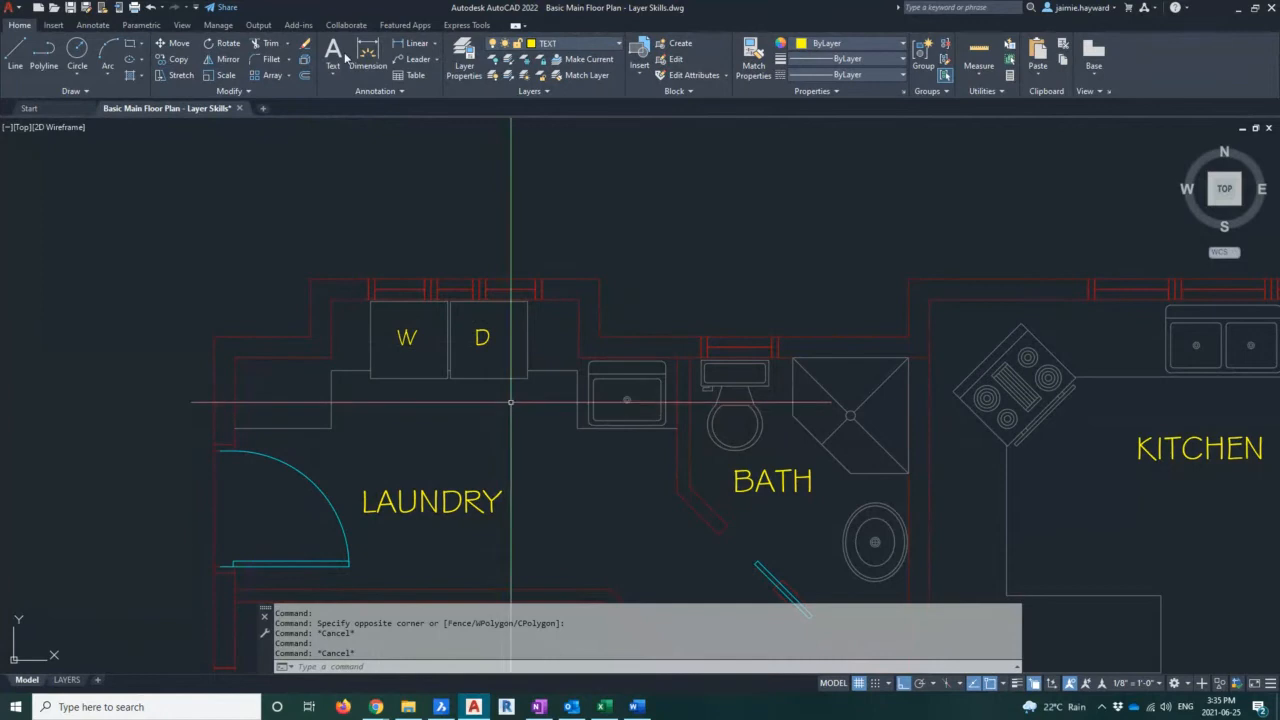
Try to copy the floor plan downward with the WALLS layer locked
middle_click_drag(511, 402, 338, 61)
scroll(517, 364, "down", 2)
middle_click_drag(517, 364, 497, 184)
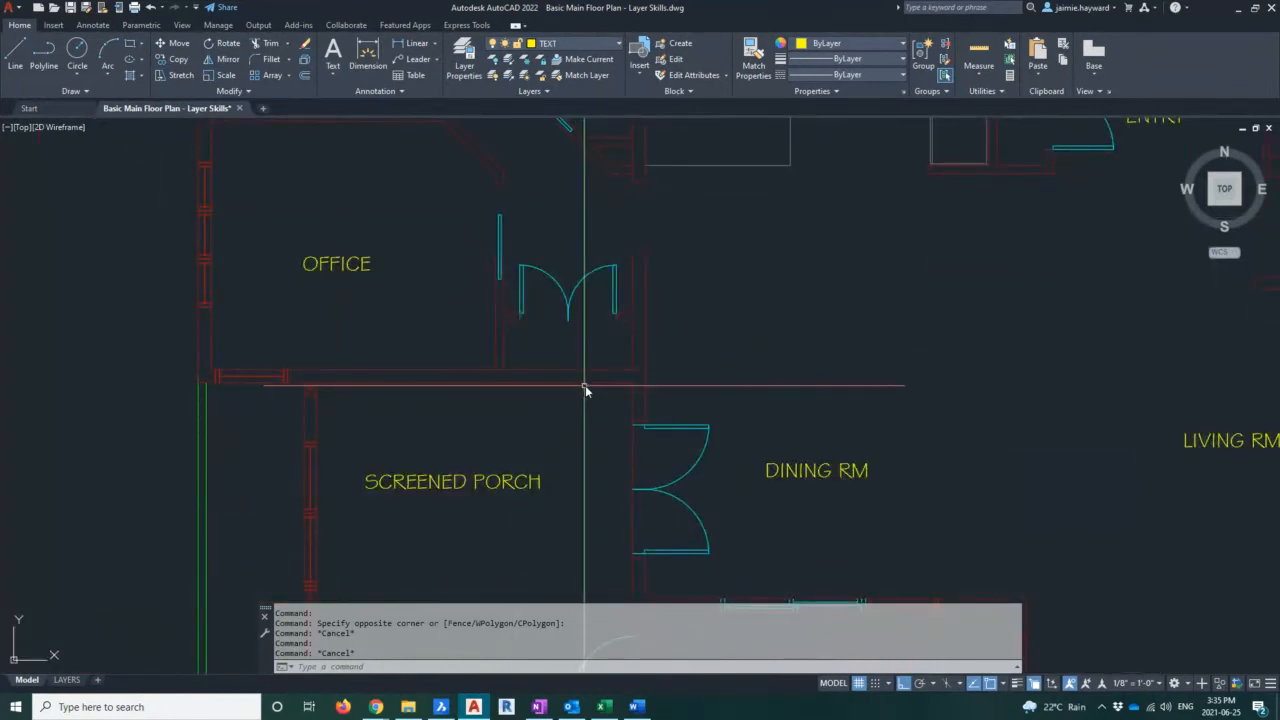
scroll(694, 343, "down", 5)
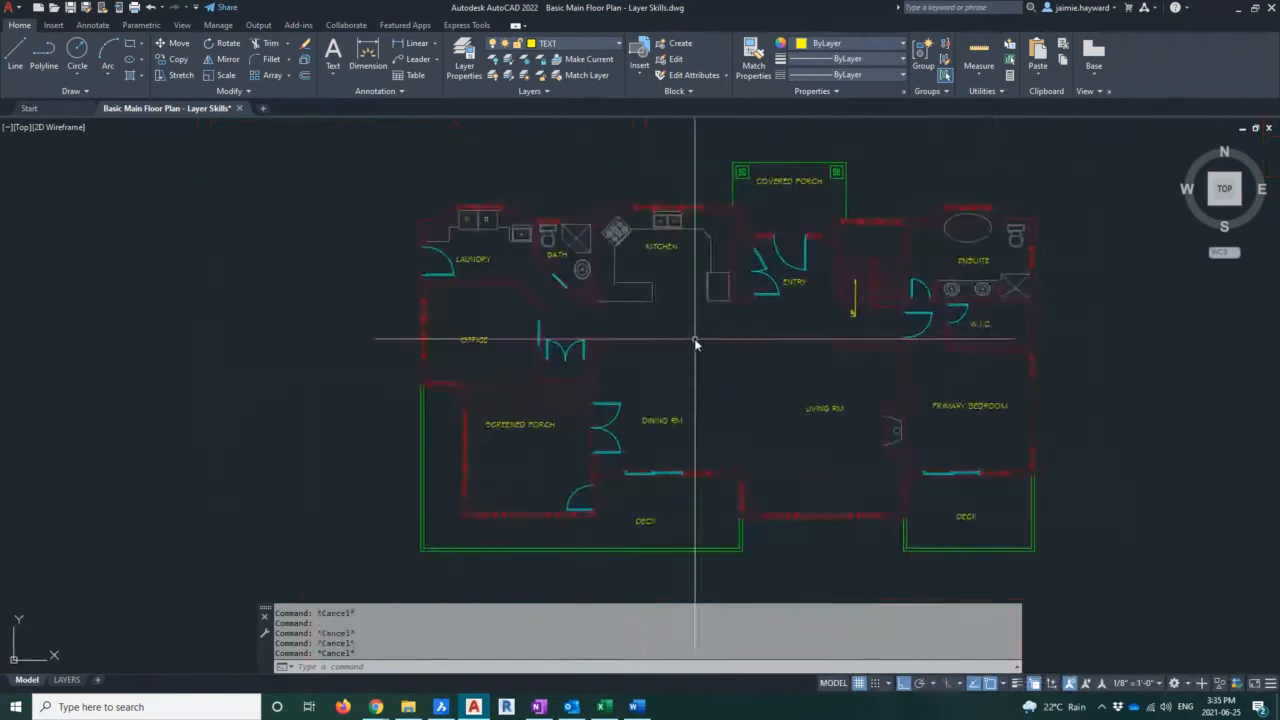
scroll(767, 298, "down", 6)
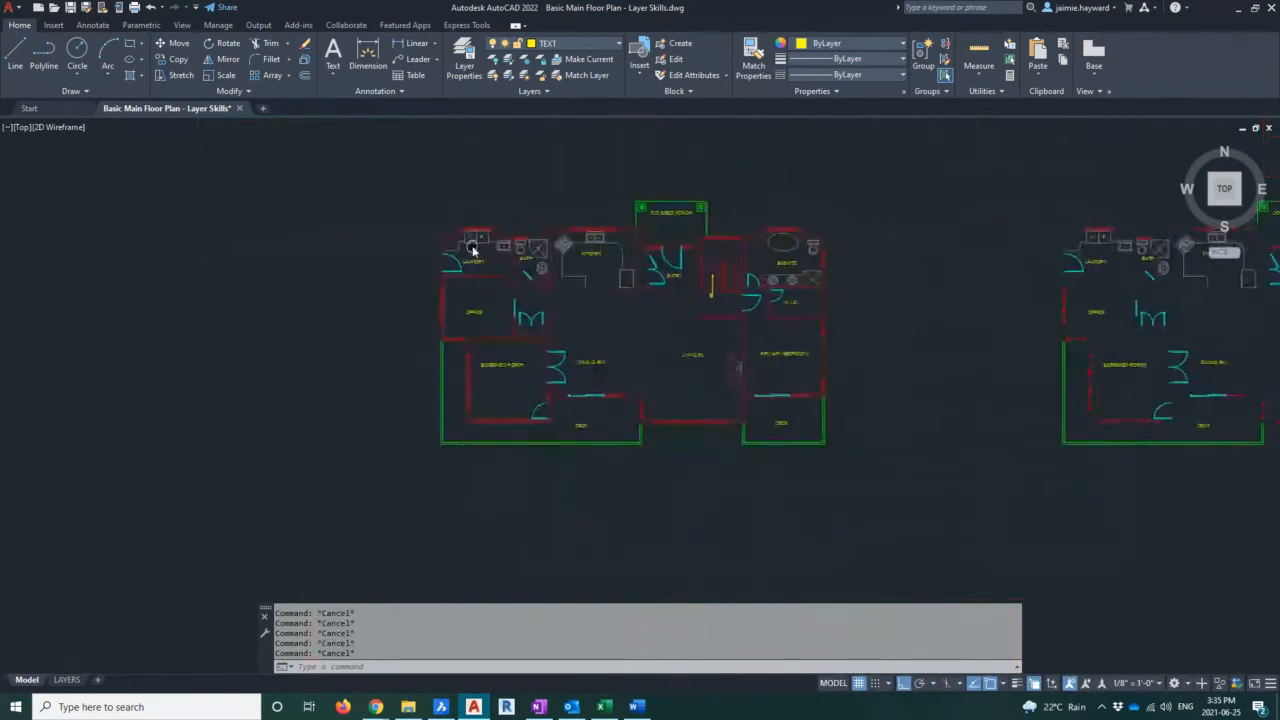
middle_click_drag(620, 300, 618, 140)
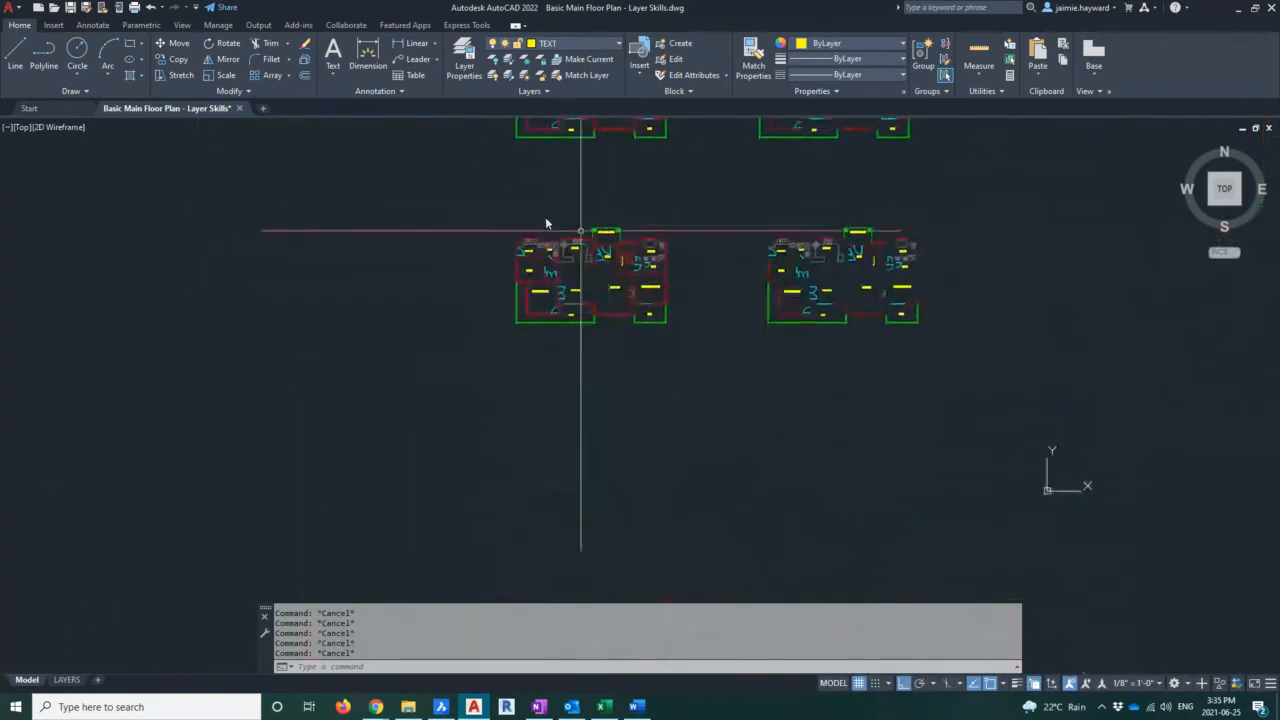
left_click(491, 186)
left_click(694, 394)
type("co")
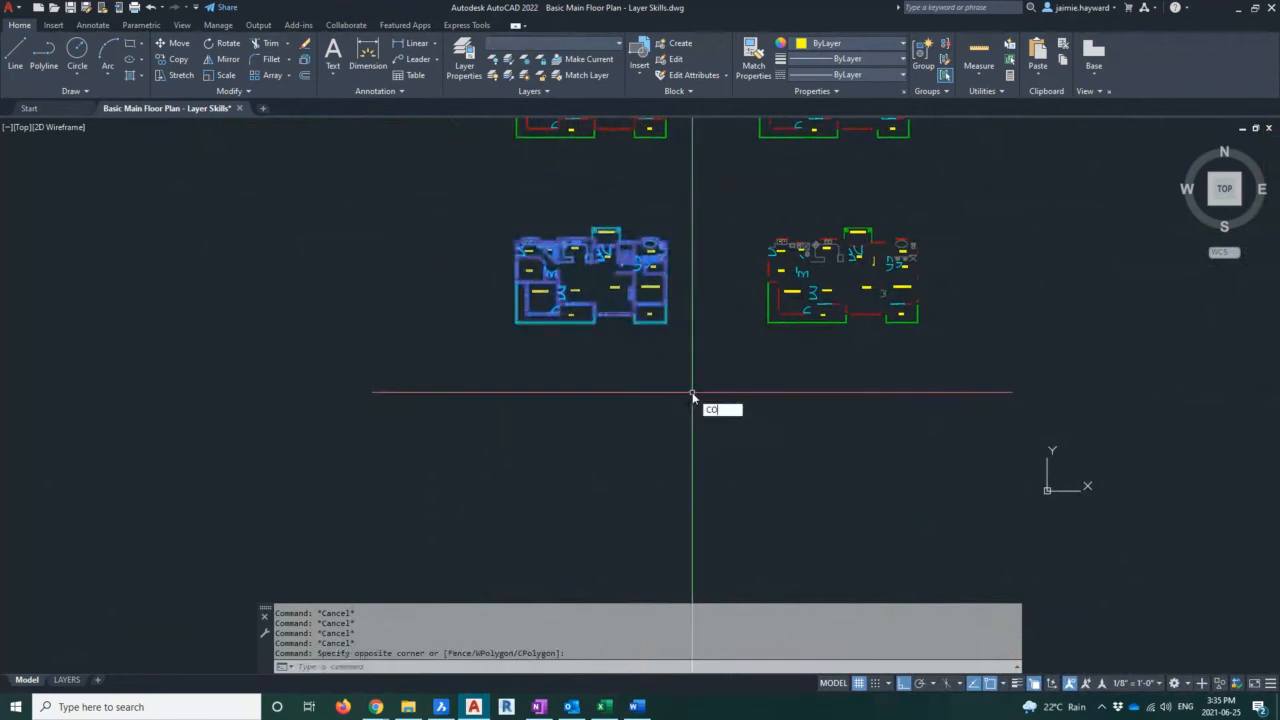
key("Return")
left_click(723, 323)
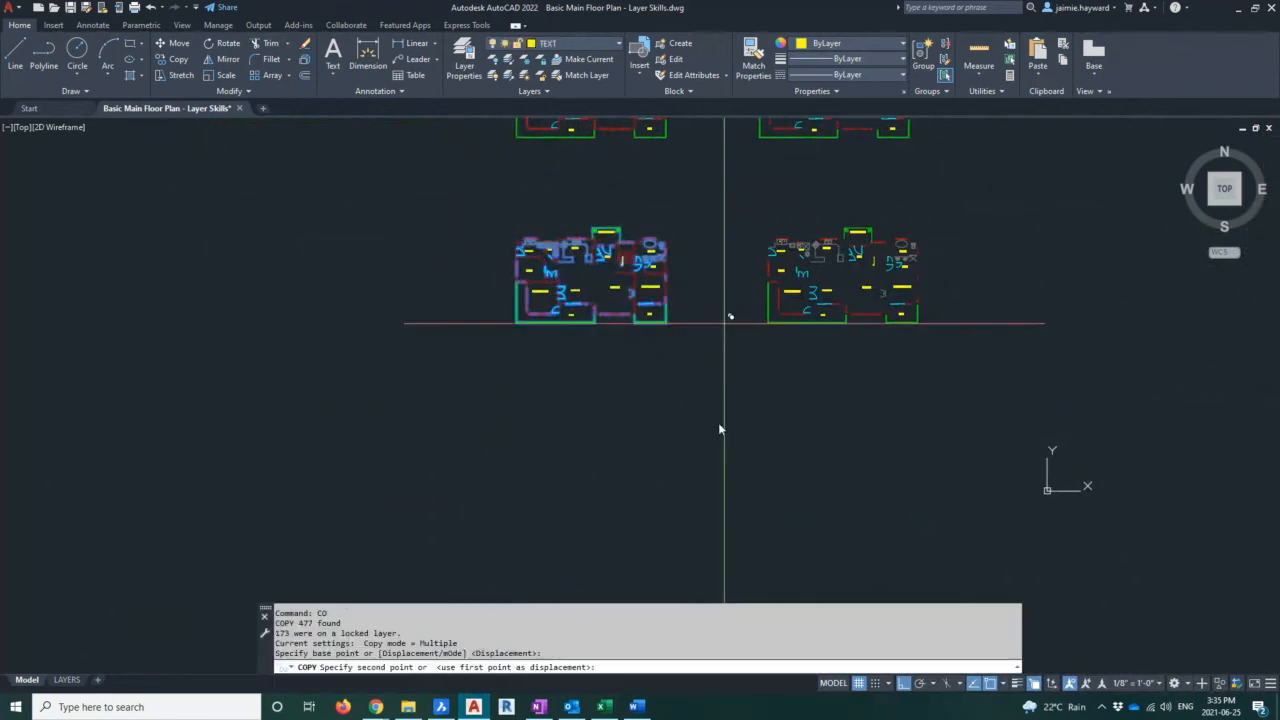
middle_click_drag(720, 429, 699, 397)
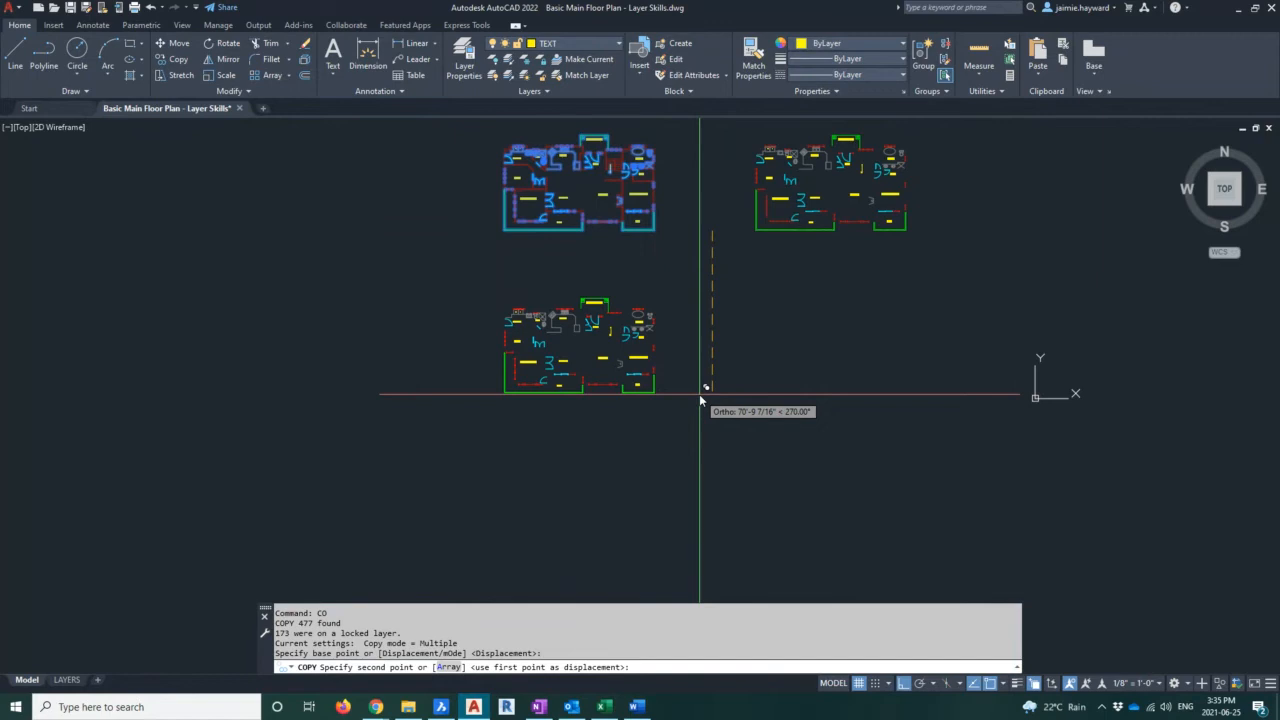
key("Escape")
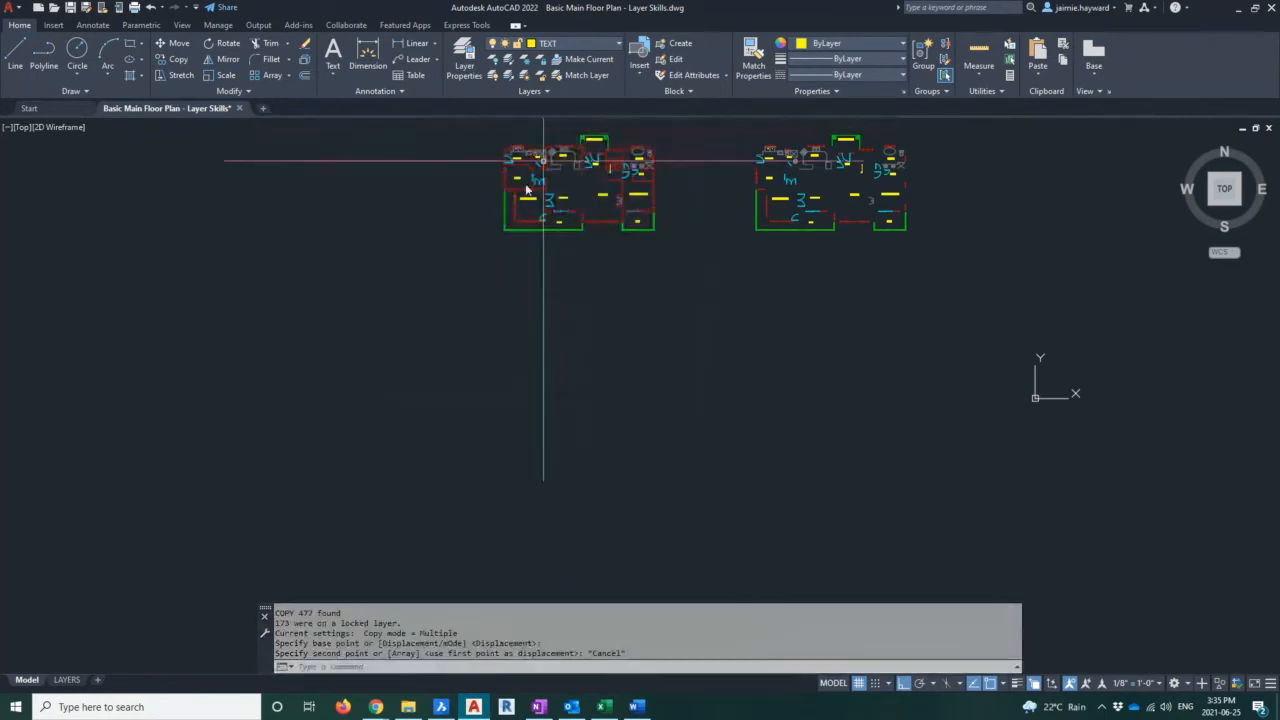
scroll(557, 167, "up", 5)
middle_click_drag(557, 171, 557, 290)
key("Escape")
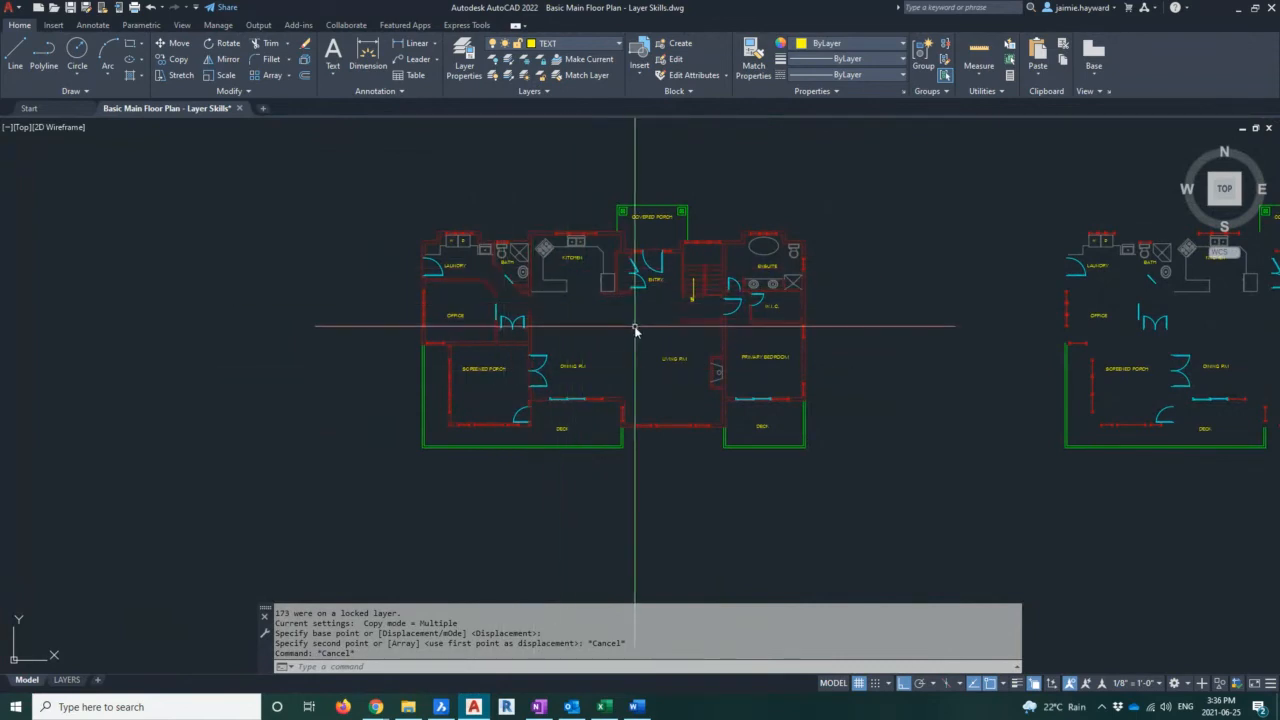
middle_click_drag(651, 300, 926, 369)
middle_click_drag(906, 300, 910, 396)
scroll(910, 414, "down", 2)
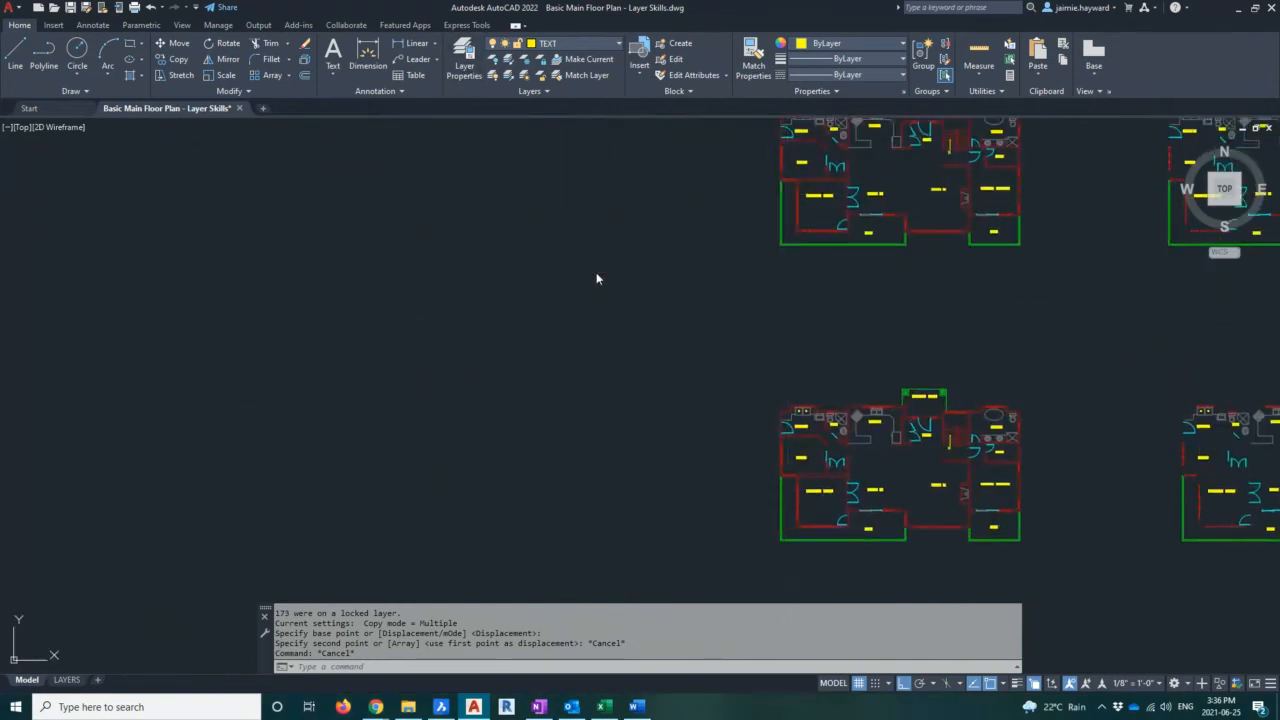
Reopen the layer manager and unlock the WALLS layer
type("kayer")
key("Return")
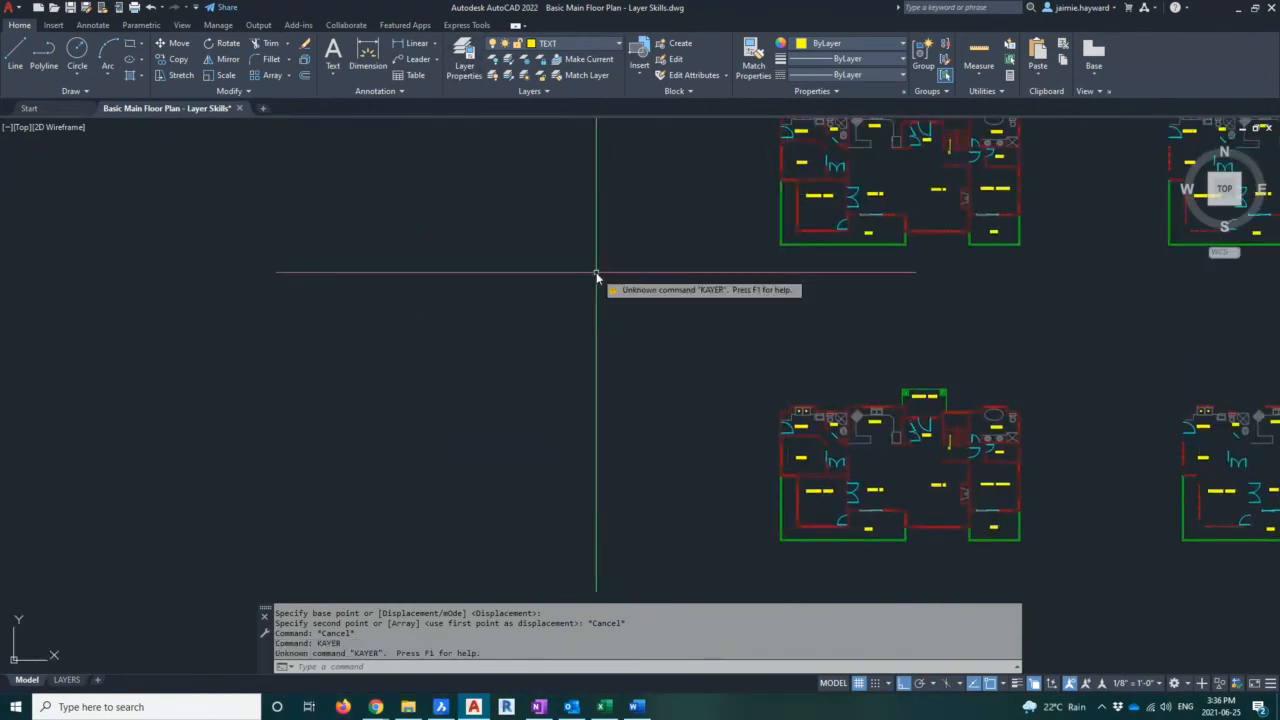
type("layer")
key("Return")
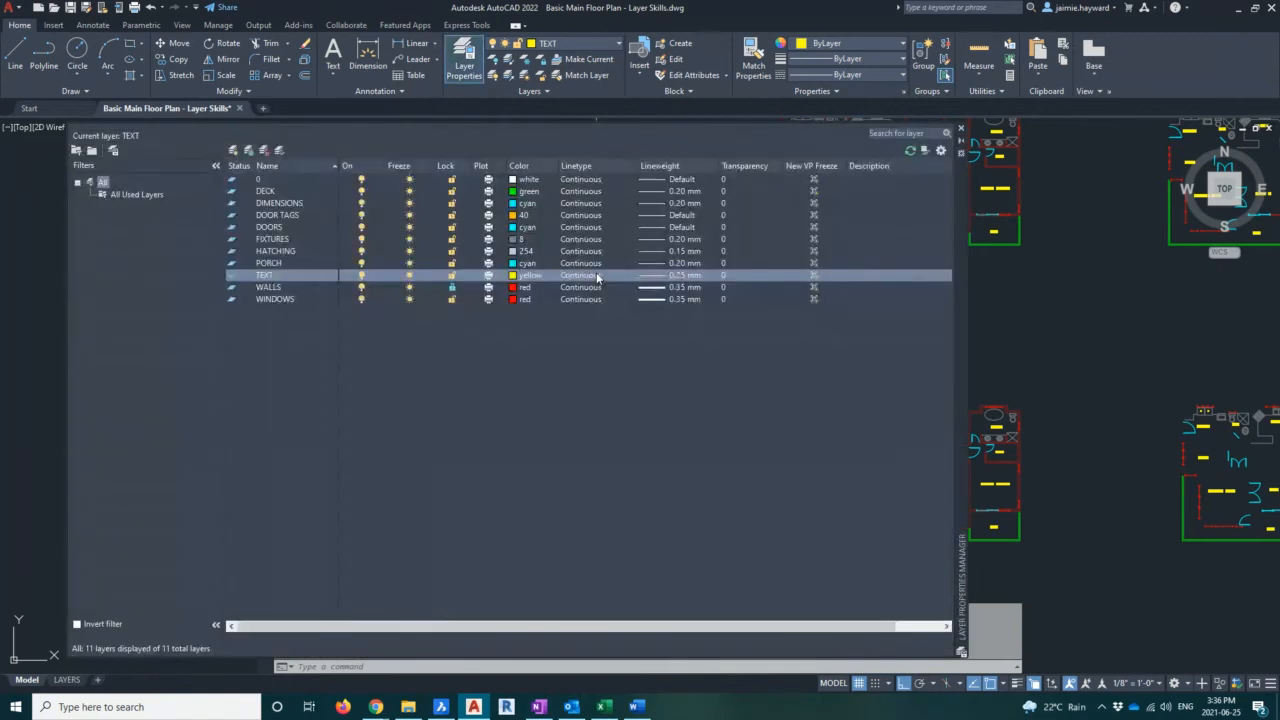
left_click(452, 288)
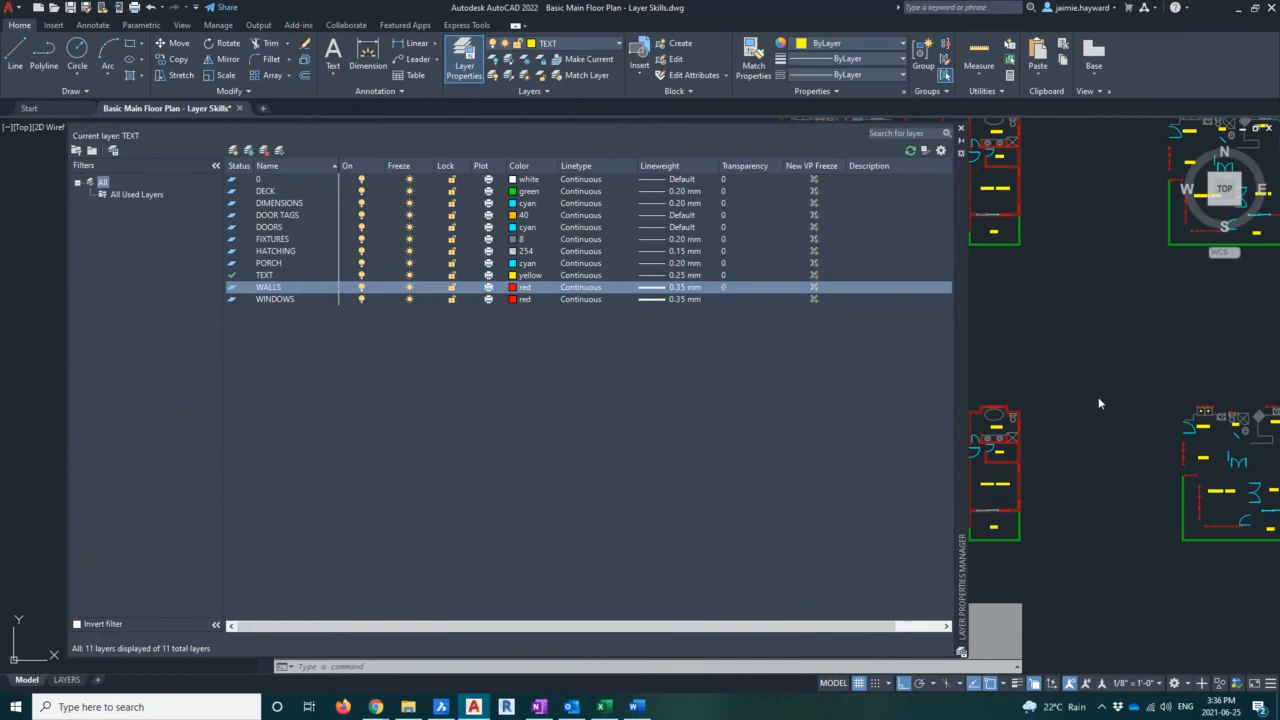
Lock every layer except 0, TEXT and WALLS
scroll(1099, 403, "down", 3)
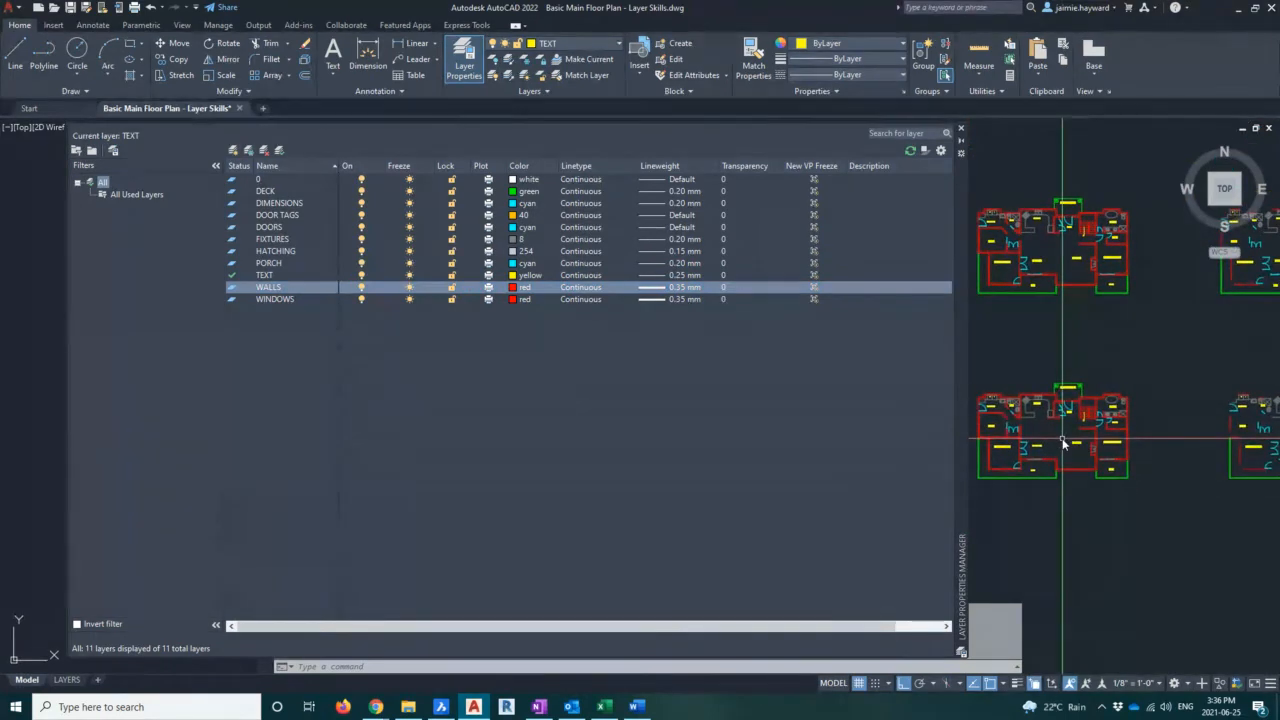
left_click(451, 191)
left_click(451, 204)
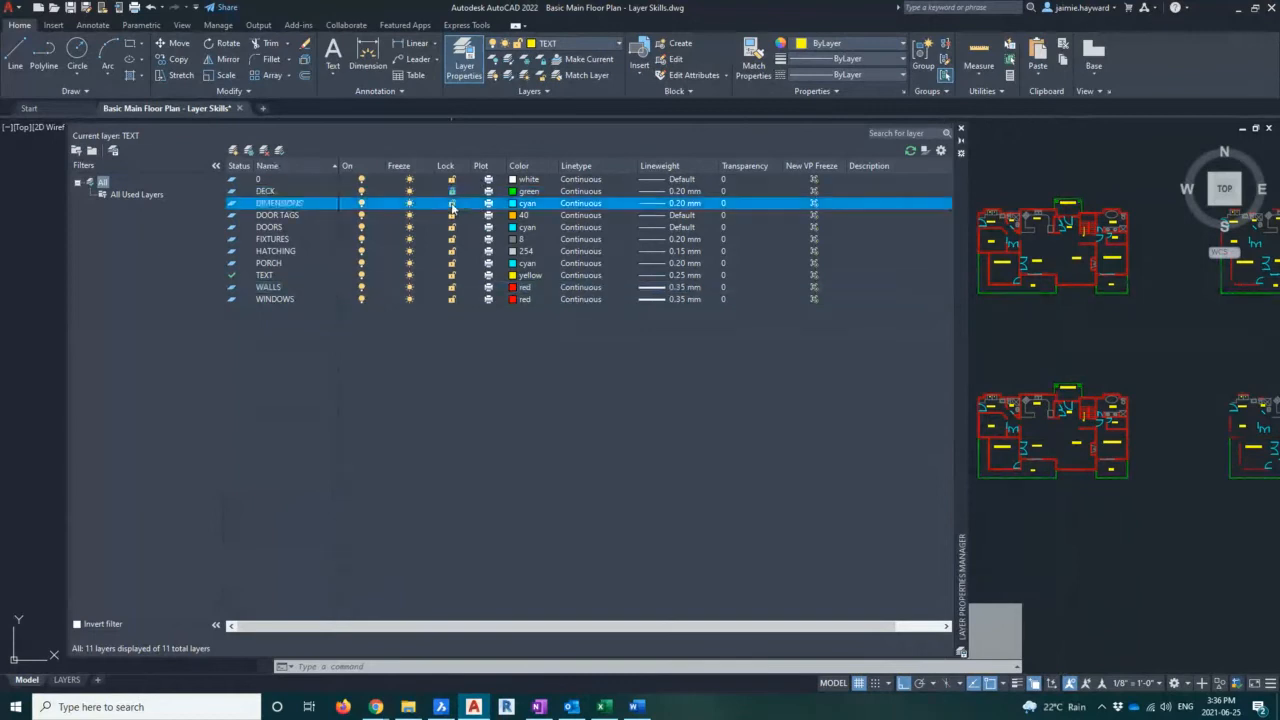
left_click(451, 215)
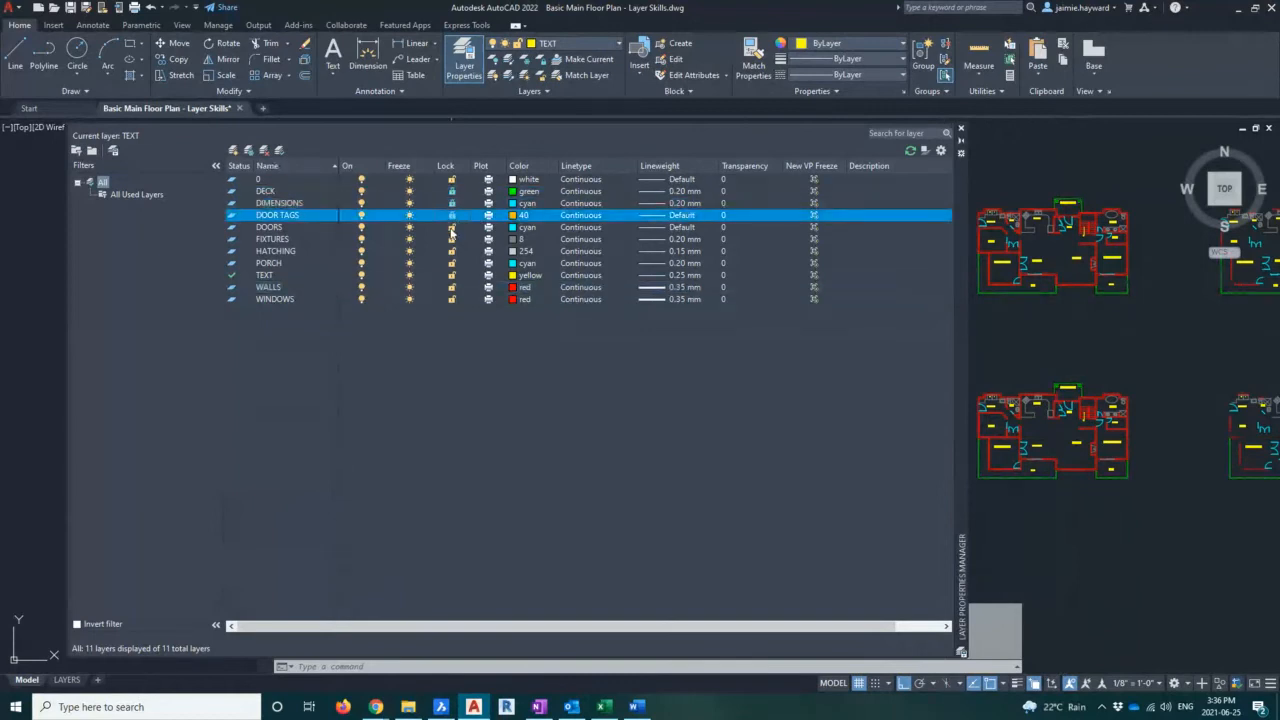
left_click(451, 228)
left_click(451, 240)
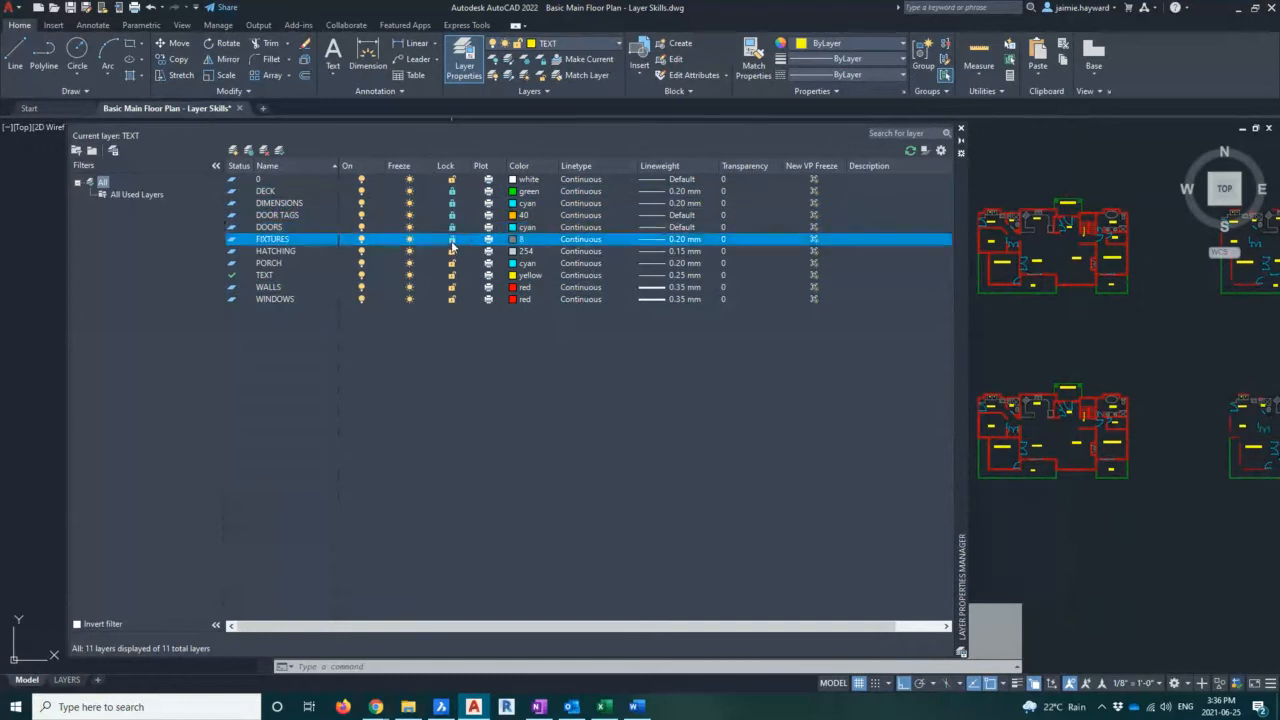
left_click(451, 251)
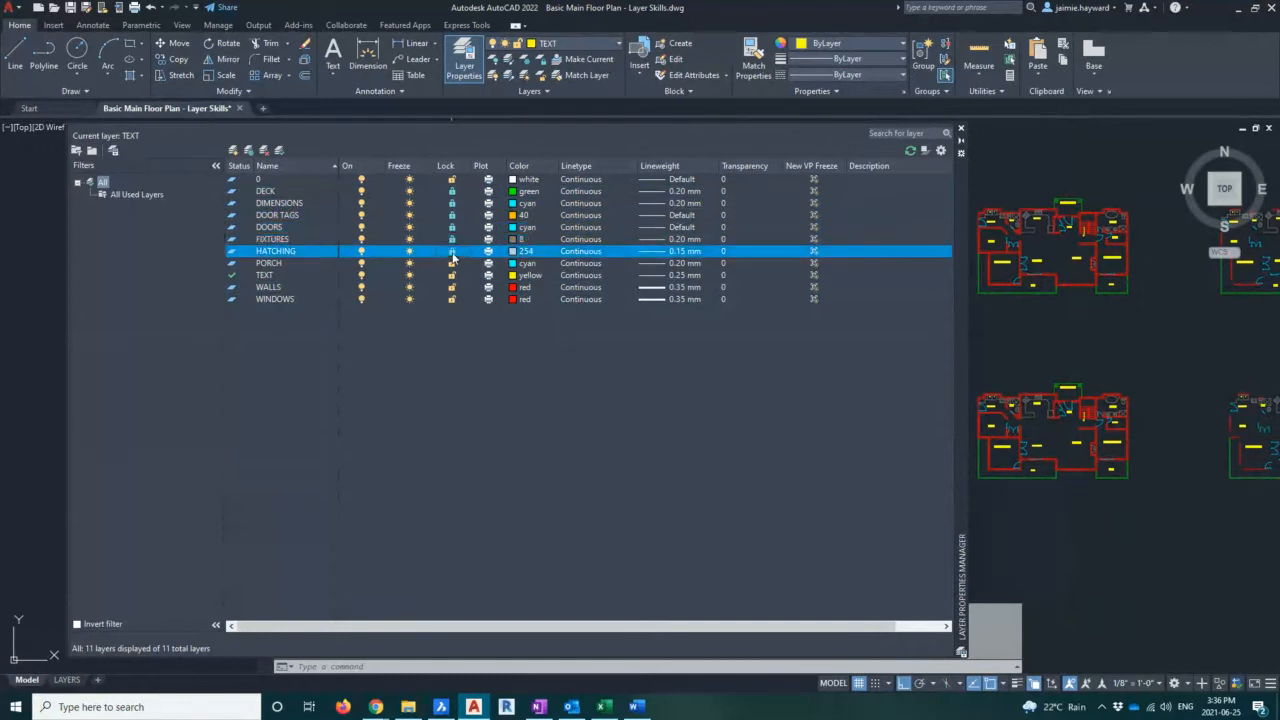
left_click(451, 263)
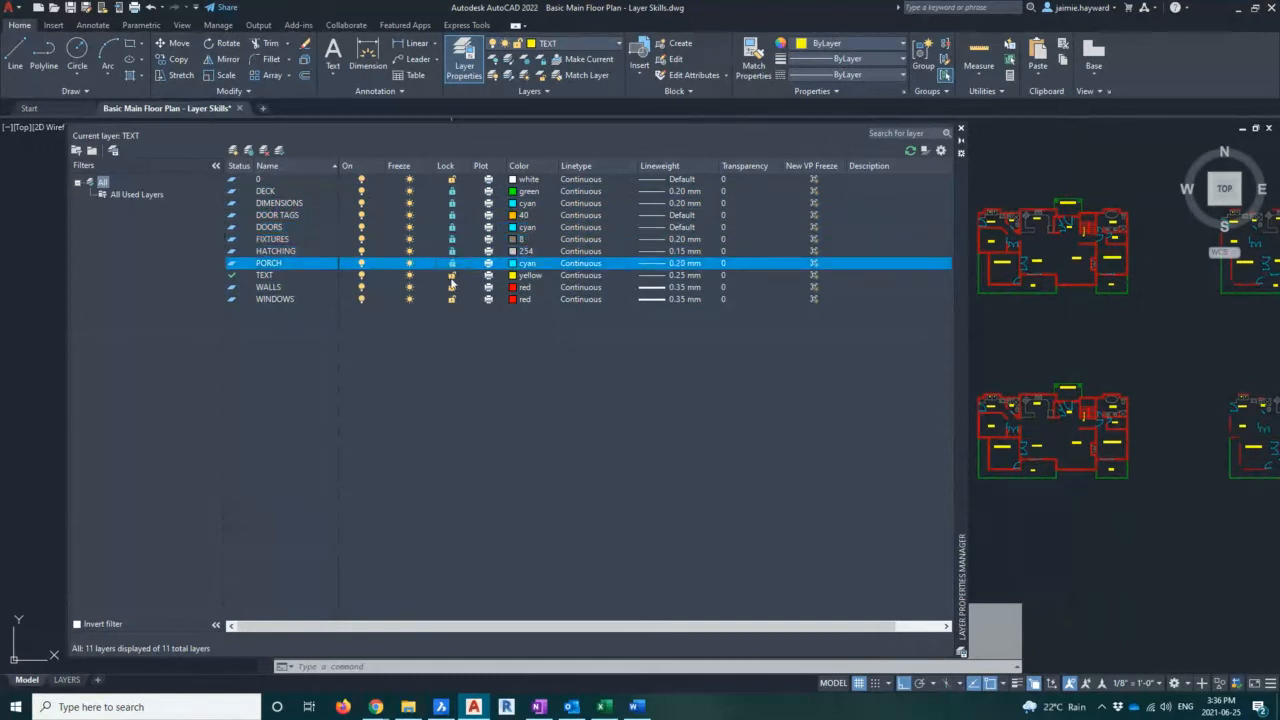
left_click(452, 299)
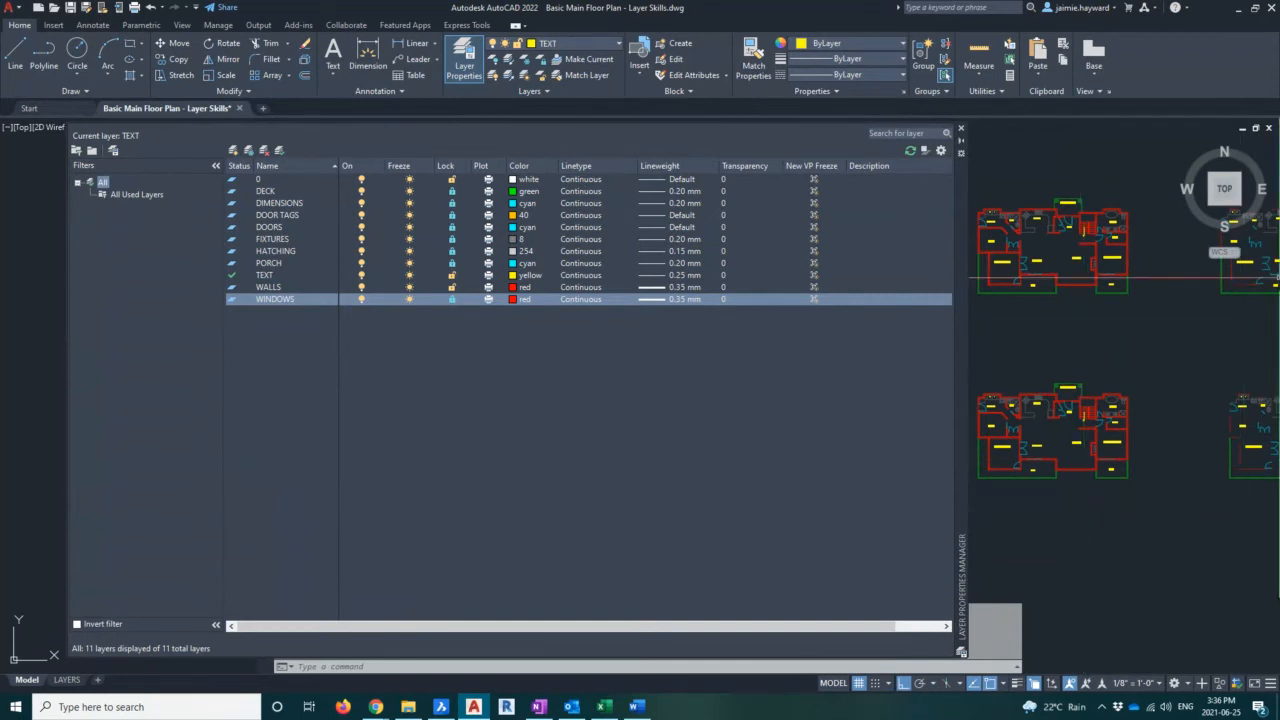
left_click(1232, 530)
key("Escape")
scroll(1101, 502, "down", 2)
mouse_move(1101, 502)
middle_mouse_down()
mouse_move(1072, 456)
mouse_move(1093, 408)
middle_mouse_up()
key("Escape")
scroll(1046, 424, "up", 7)
scroll(1083, 418, "down", 4)
scroll(1093, 408, "down", 3)
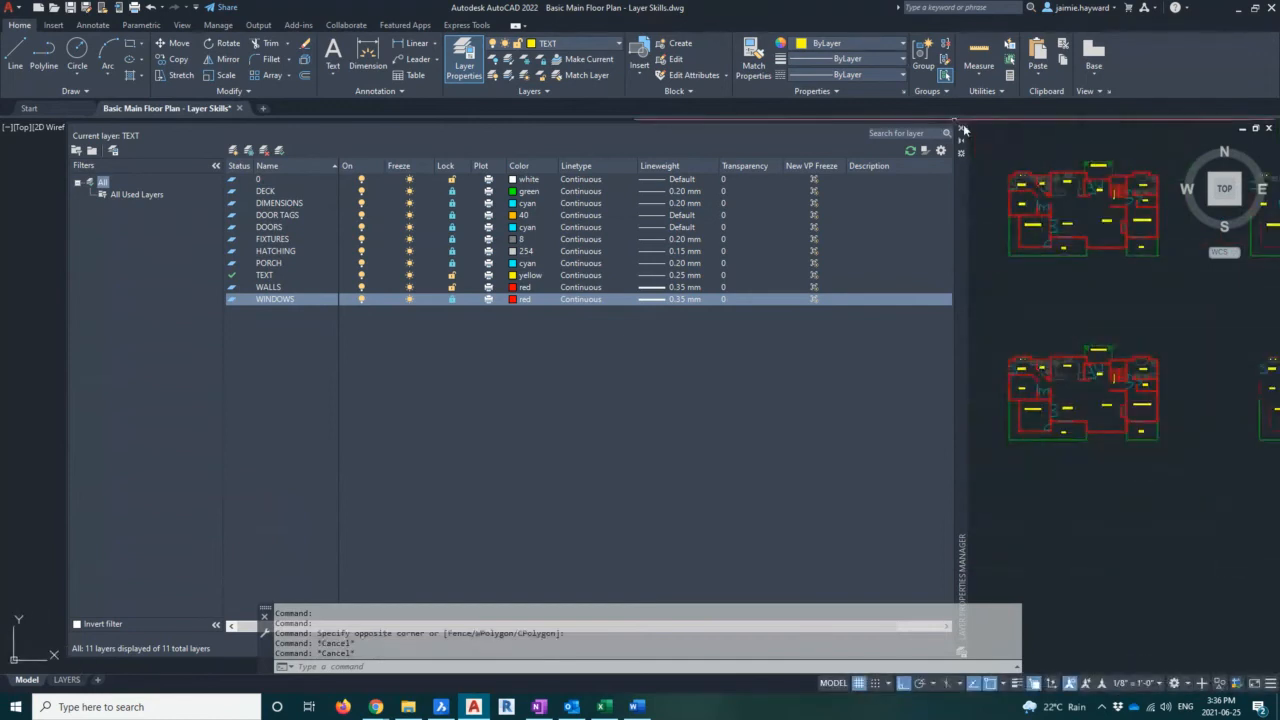
Collapse the layer manager and copy the floor plan downward while all layers except 0, TEXT and WALLS are locked
left_click(961, 128)
scroll(1055, 403, "up", 5)
middle_click_drag(980, 394, 379, 343)
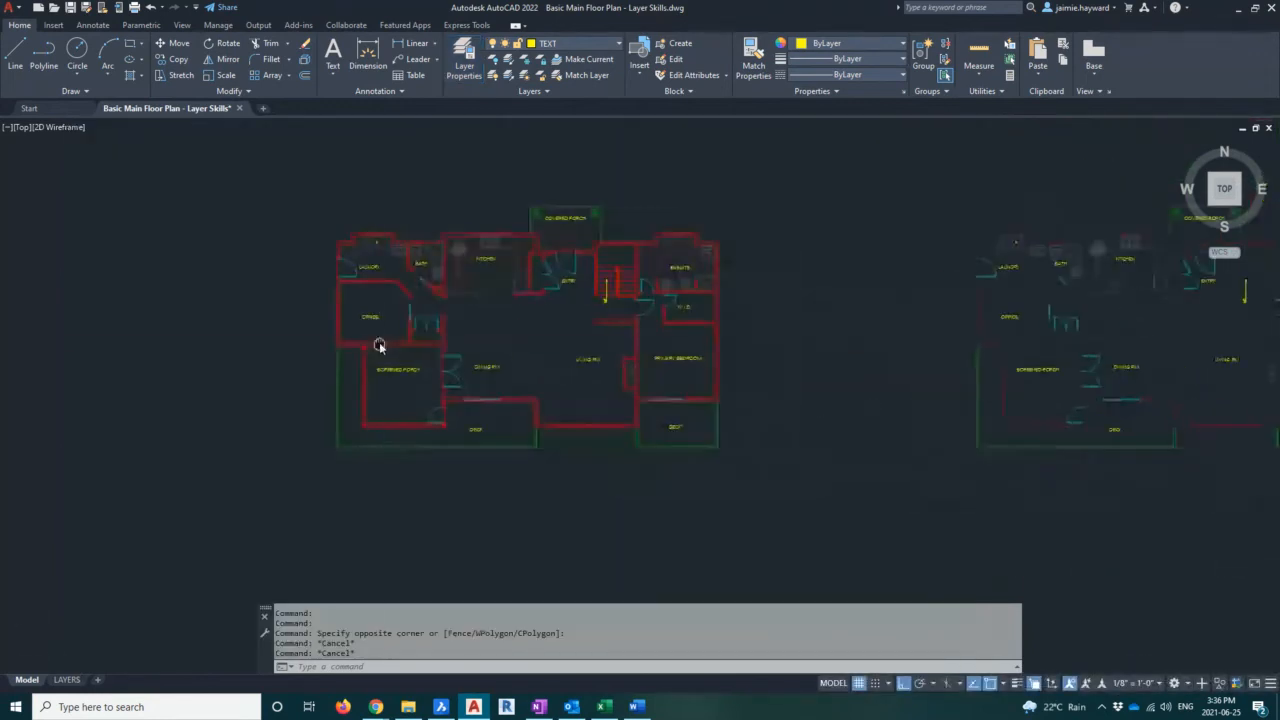
key("Escape")
left_click(255, 155)
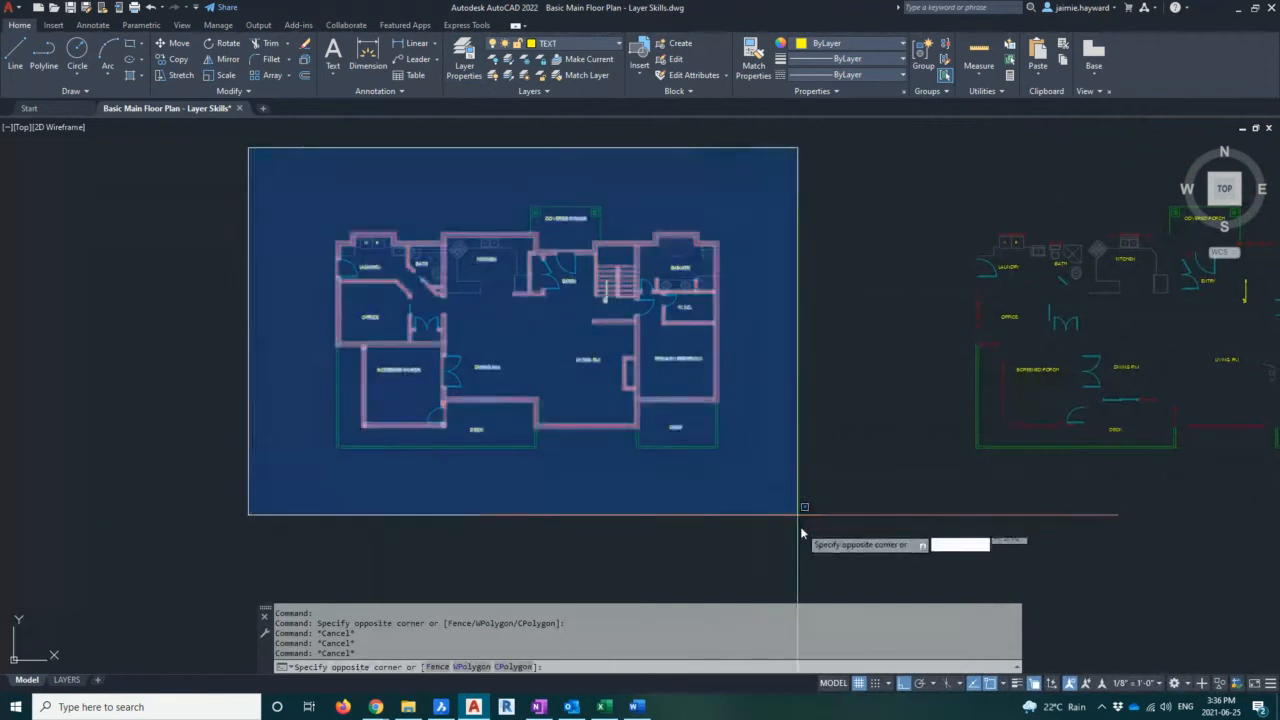
left_click(810, 525)
type("co")
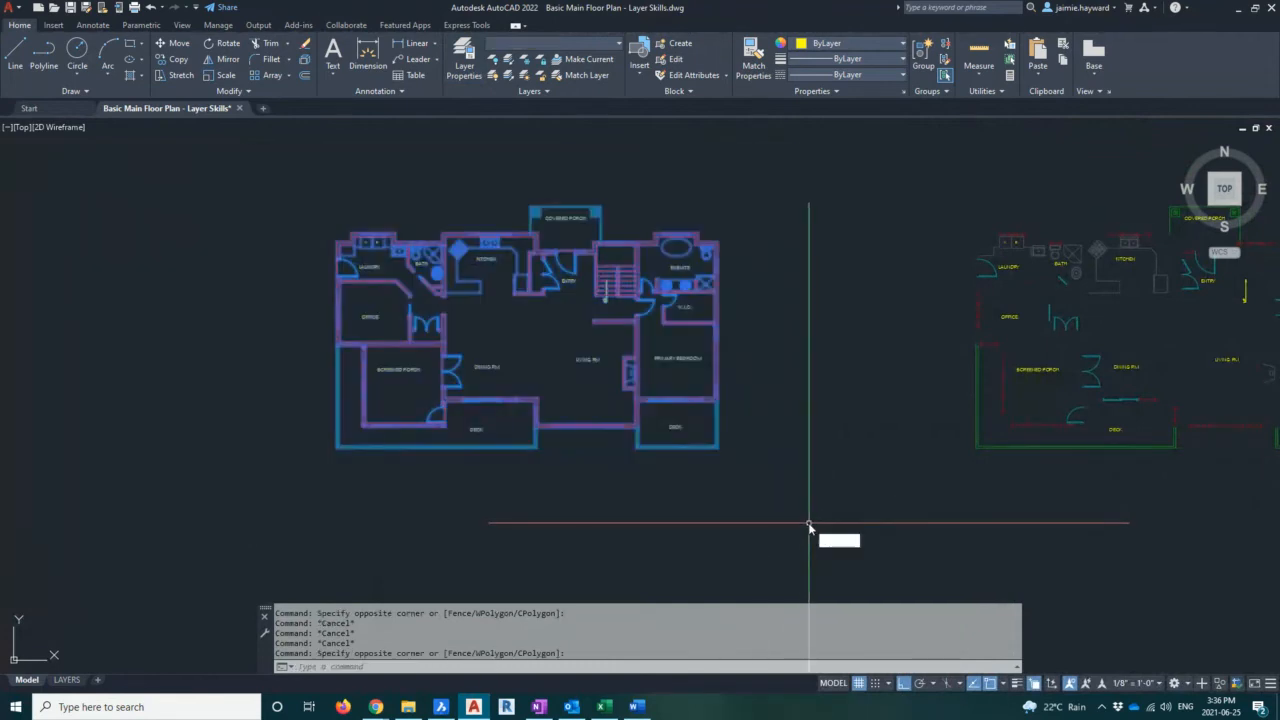
key("Return")
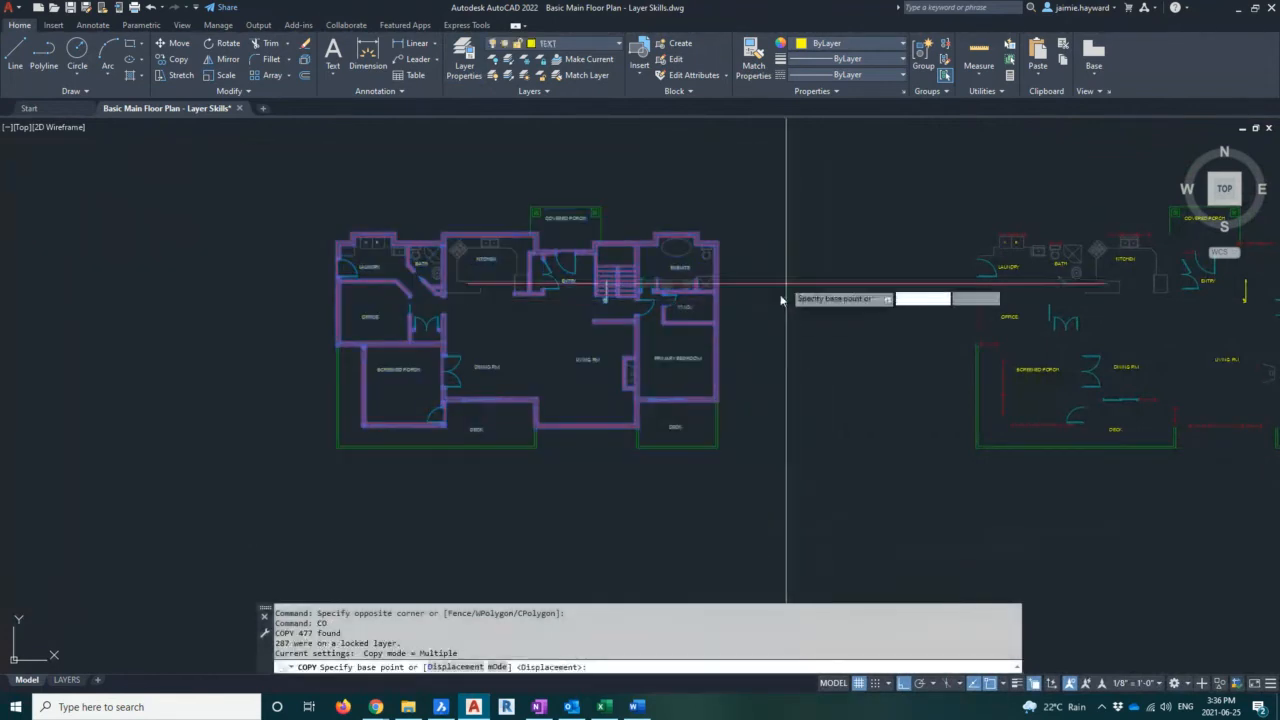
left_click(778, 292)
scroll(760, 200, "down", 2)
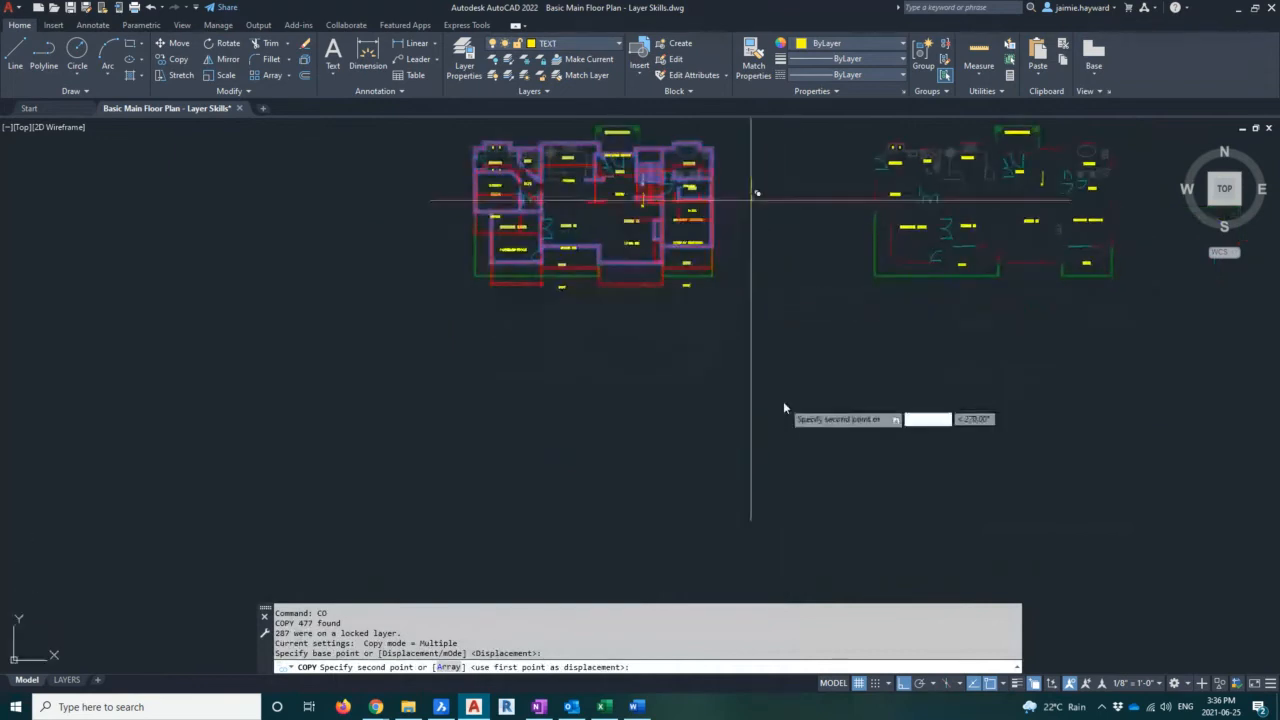
middle_click_drag(783, 401, 751, 208)
middle_click_drag(731, 322, 731, 503)
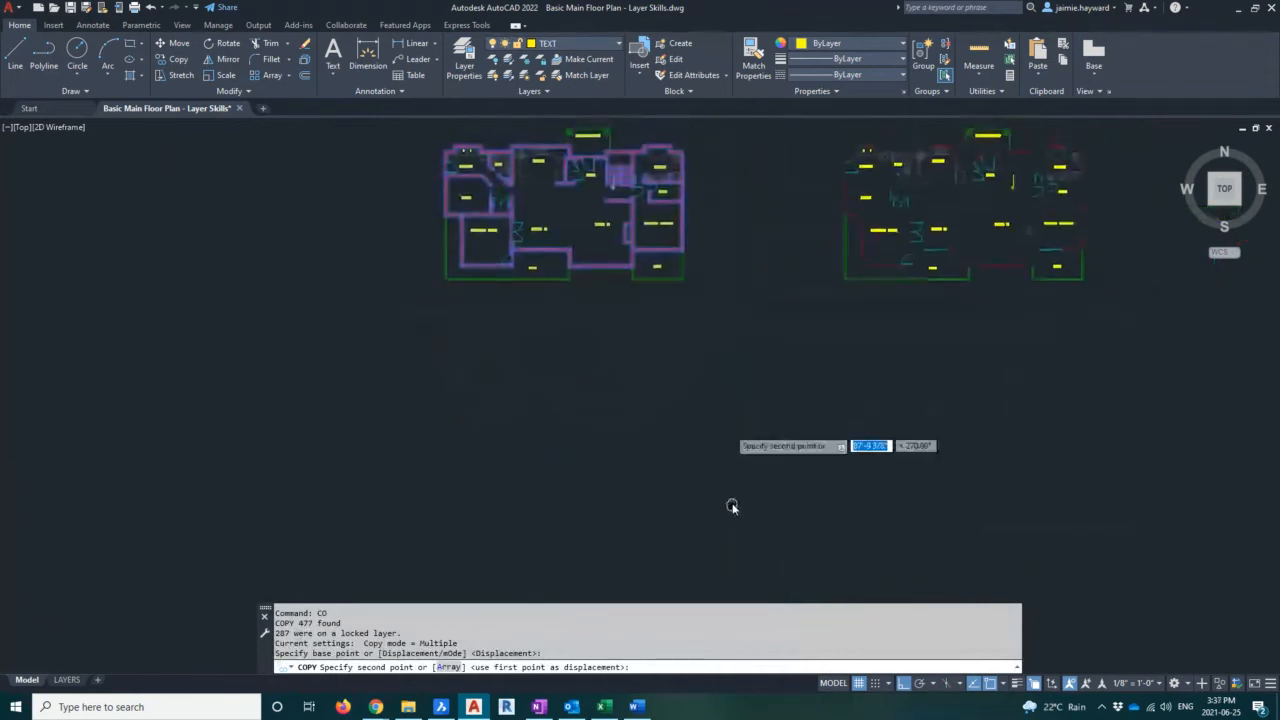
left_click(737, 437)
key("Escape")
key("Escape")
key("Escape")
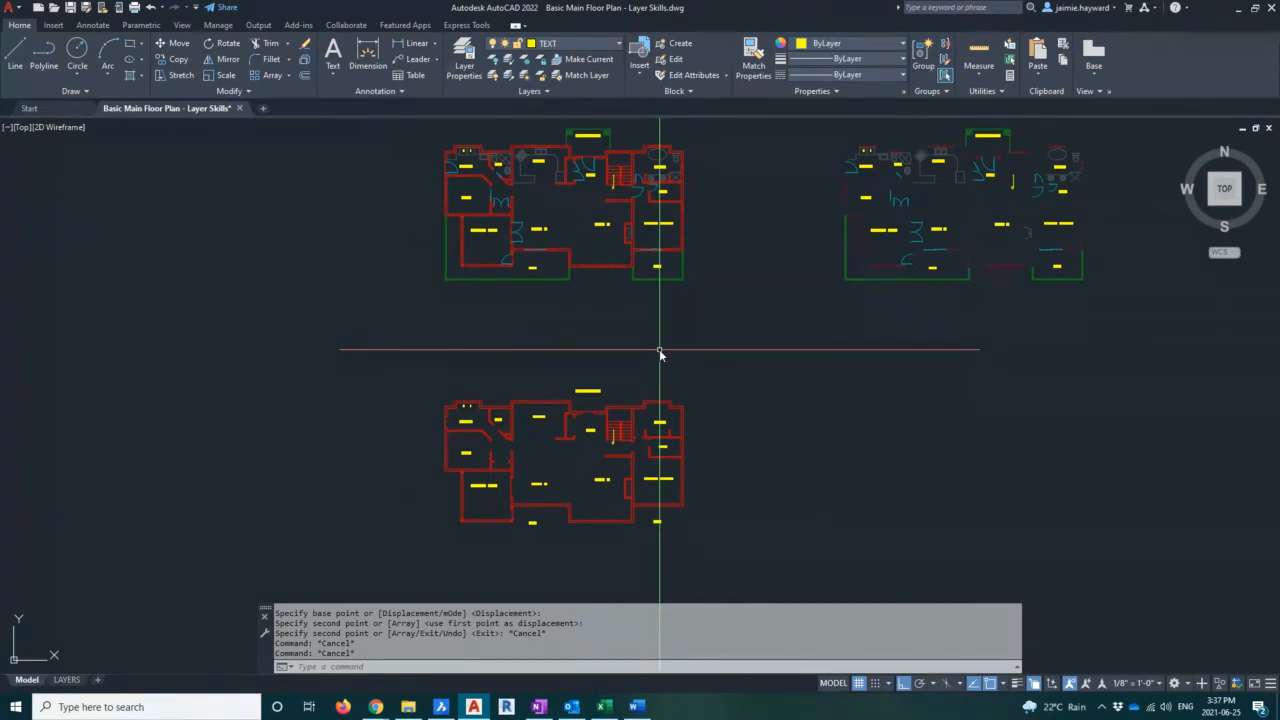
Reopen the layer manager and unlock DECK, DIMENSIONS, DOOR TAGS, DOORS, FIXTURES, HATCHING, PORCH and WINDOWS
scroll(751, 363, "down", 3)
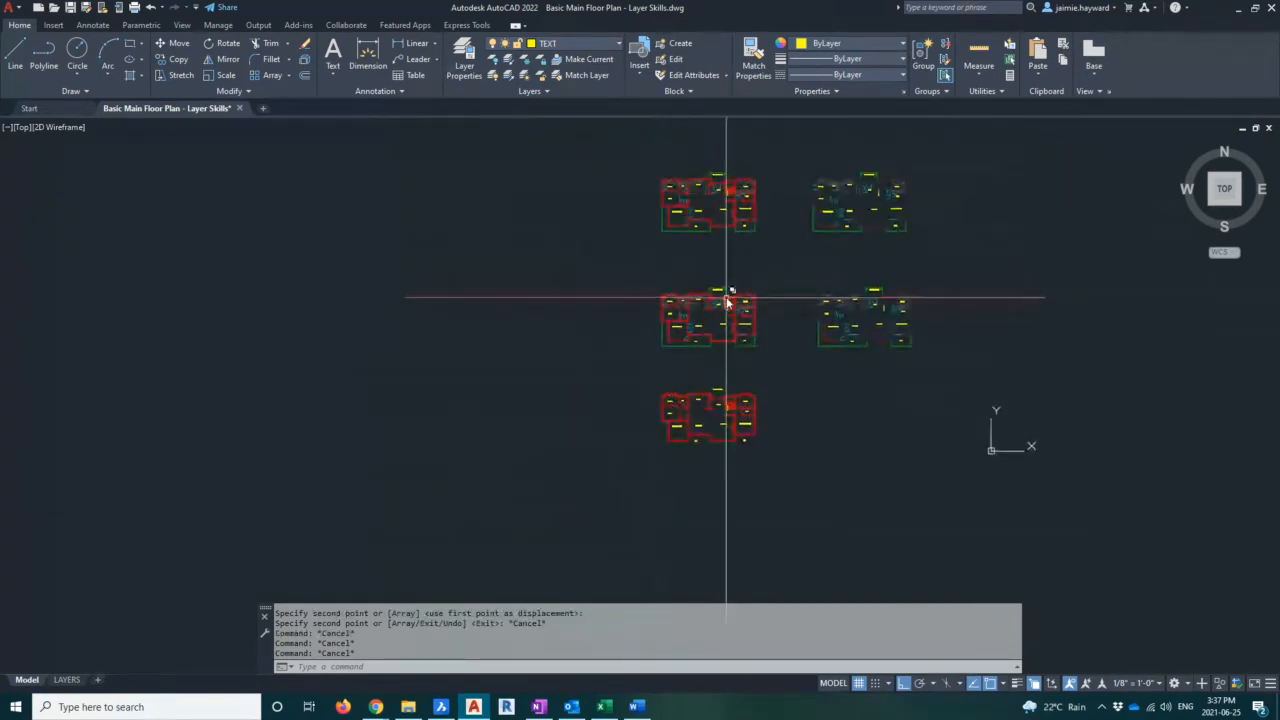
scroll(808, 348, "up", 1)
middle_click_drag(808, 347, 790, 346)
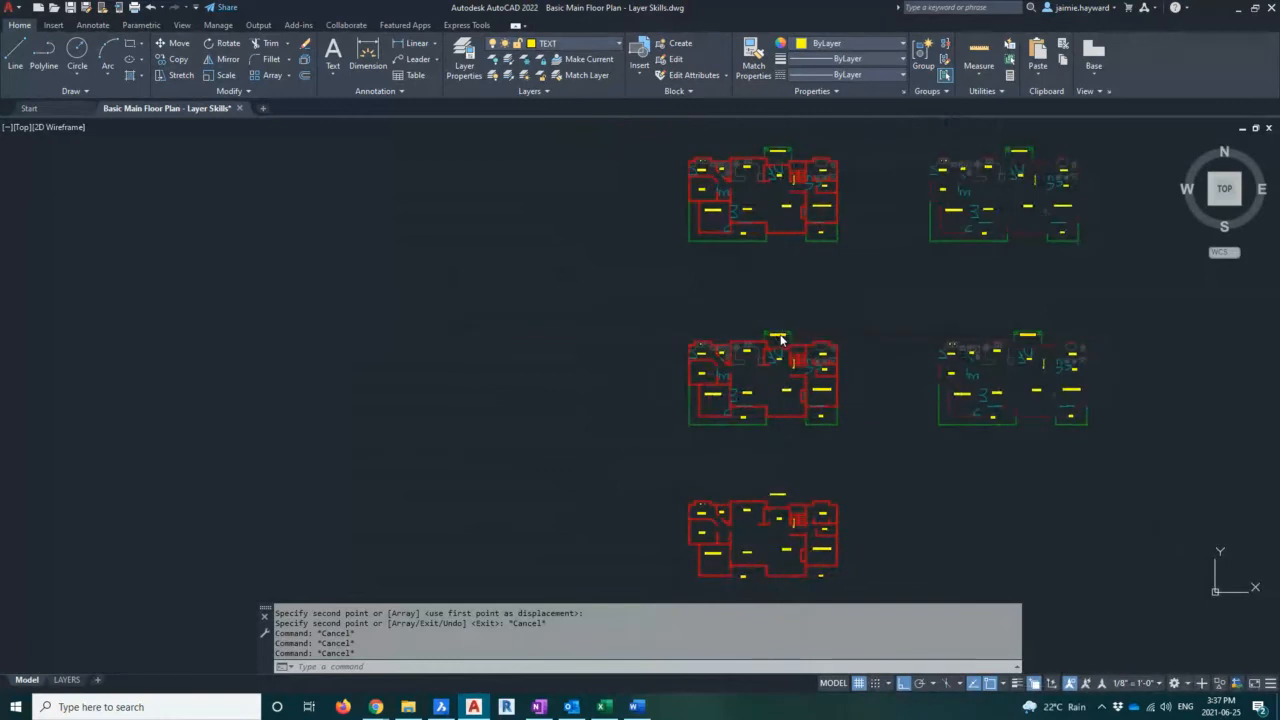
left_click(464, 60)
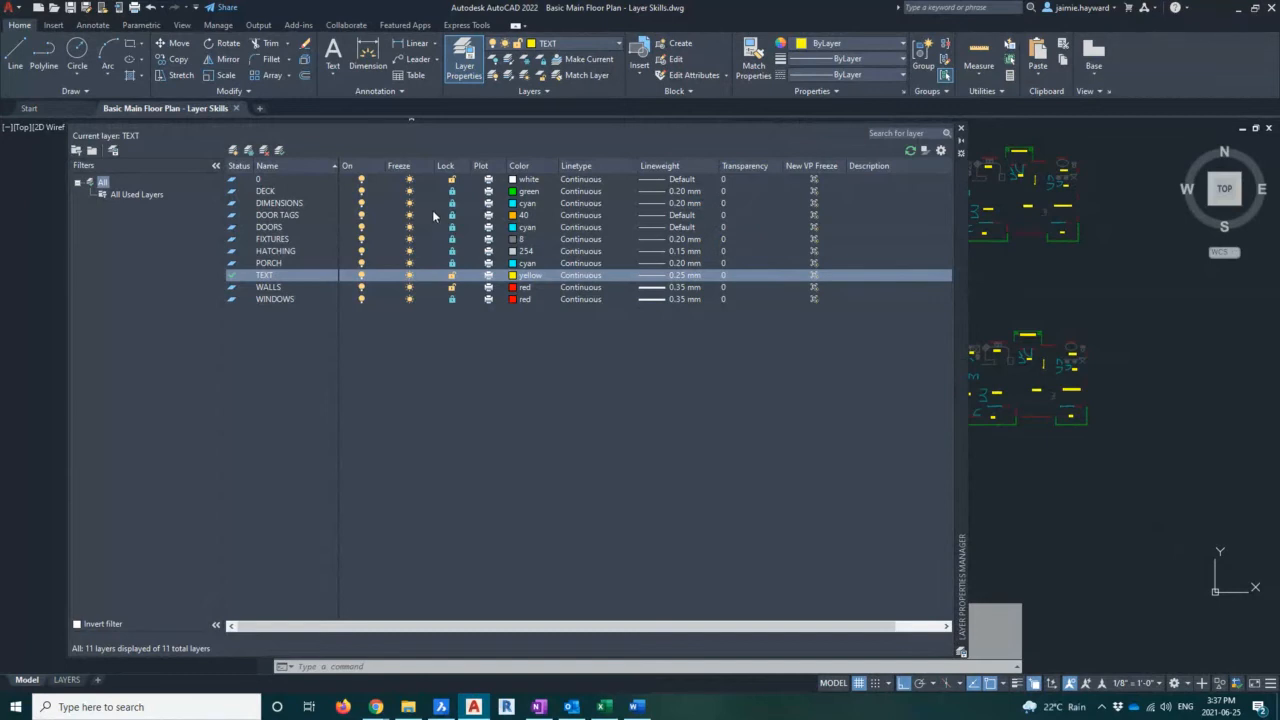
left_click(452, 191)
left_click(452, 203)
left_click(452, 215)
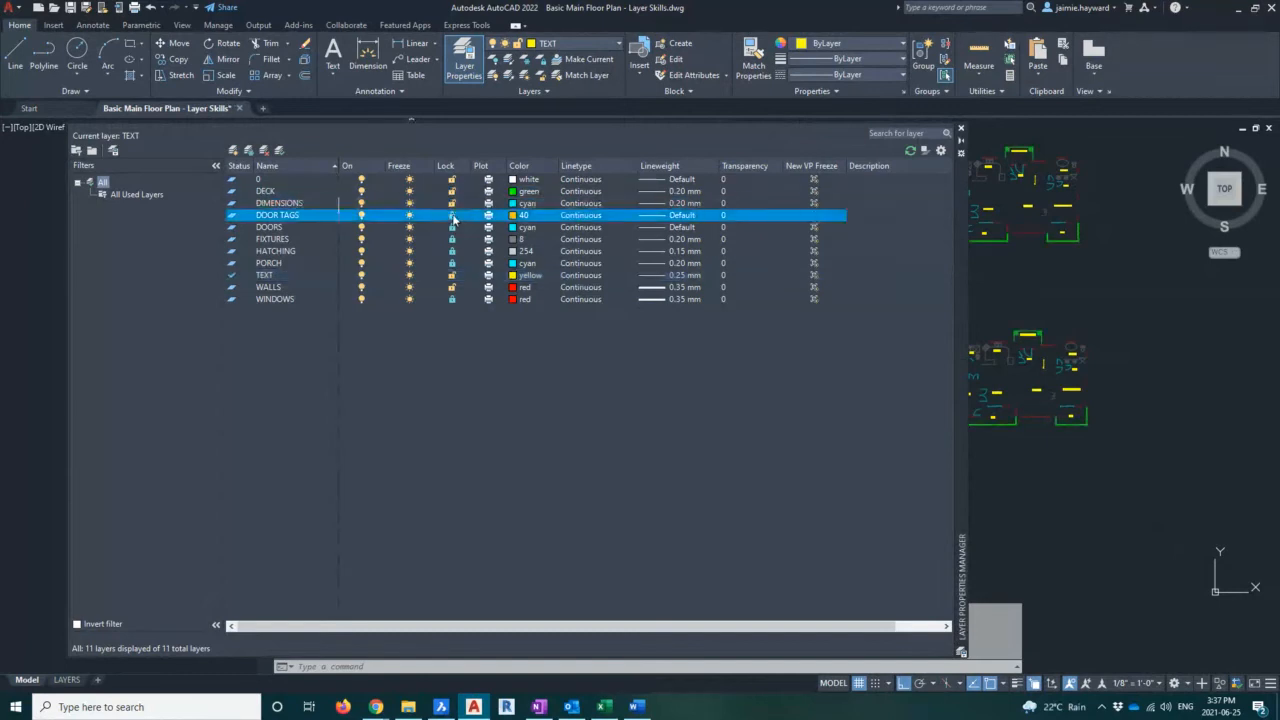
left_click(452, 227)
left_click(452, 239)
left_click(452, 251)
left_click(452, 263)
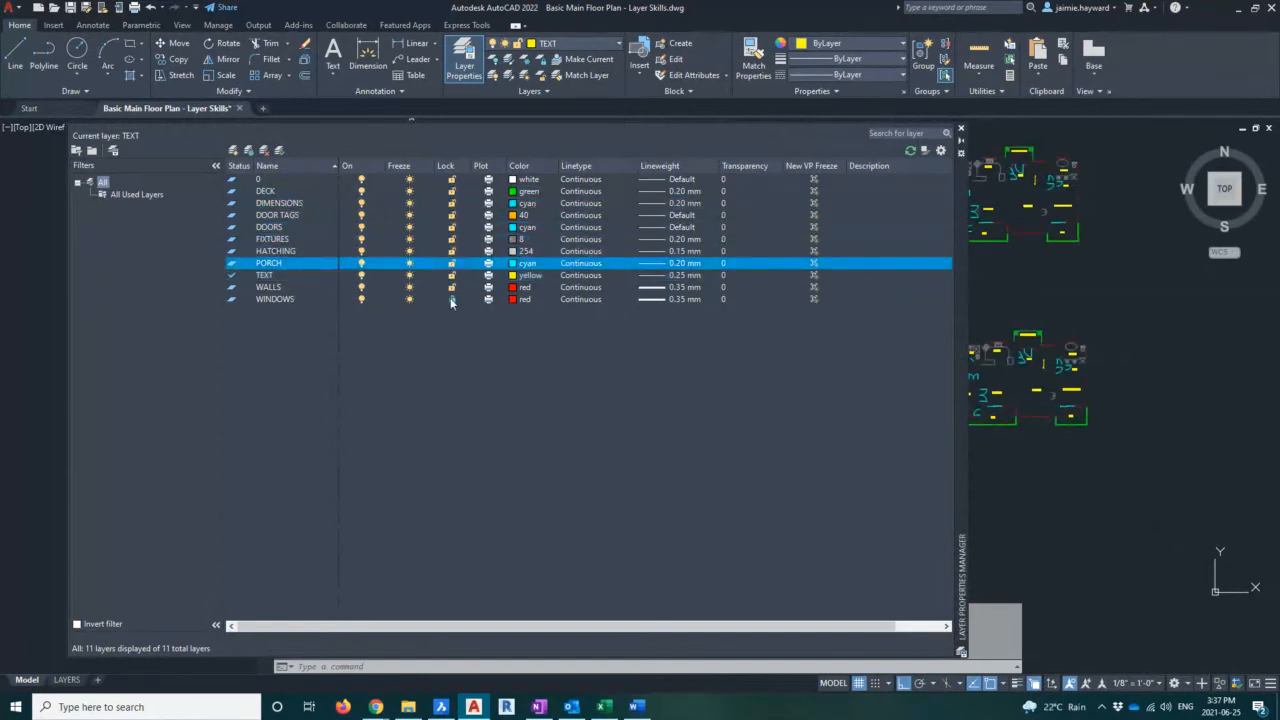
left_click(452, 299)
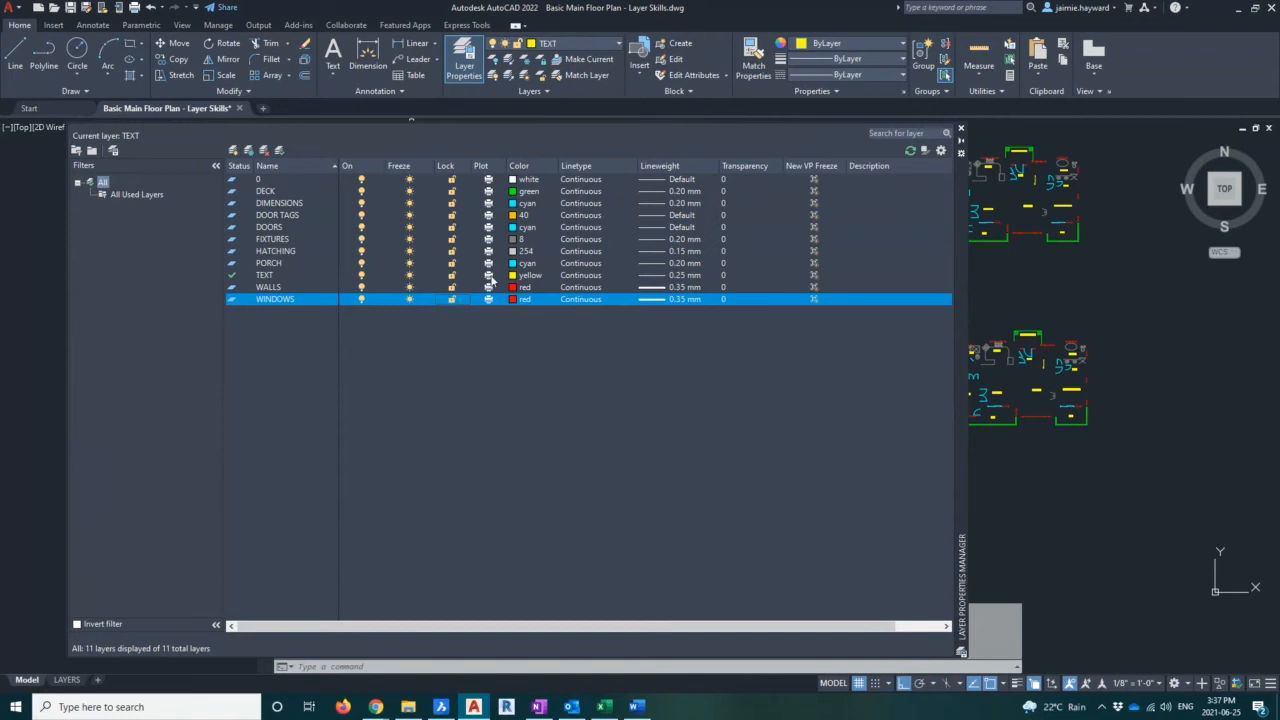
Open the color selection for the WALLS layer and accept red
left_click(289, 289)
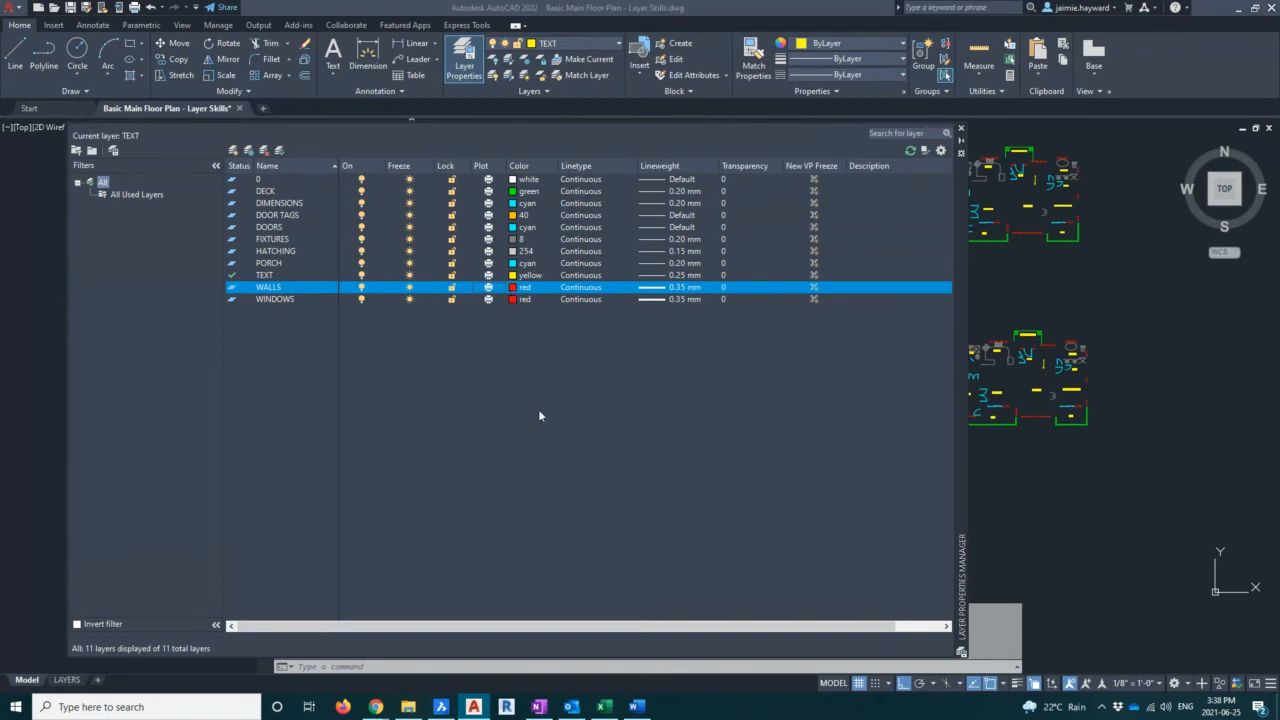
left_click(520, 287)
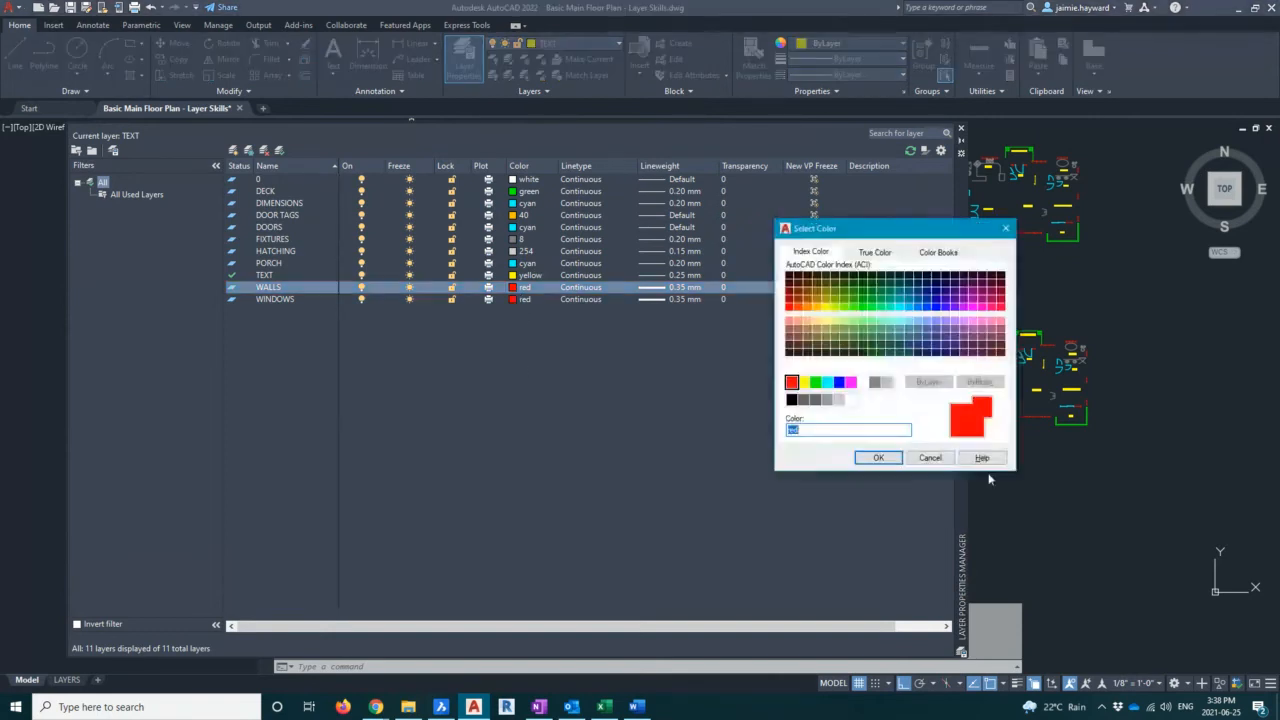
left_click_drag(903, 238, 542, 344)
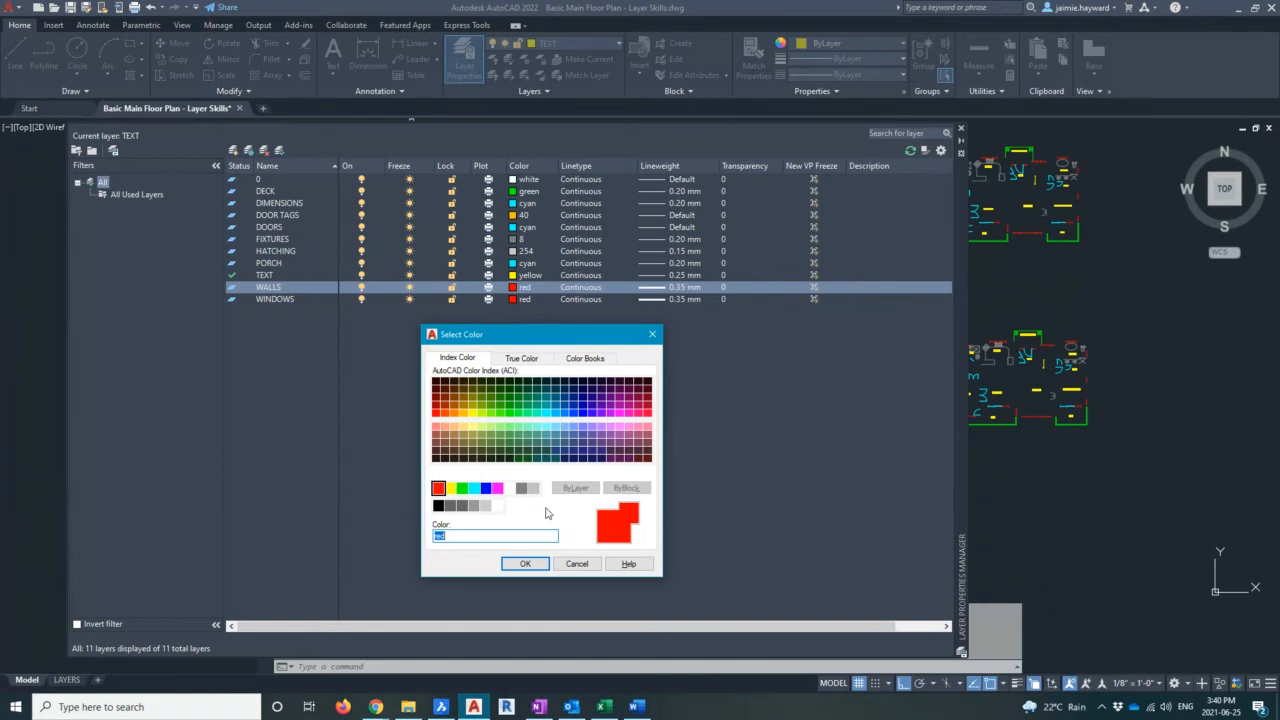
left_click(525, 563)
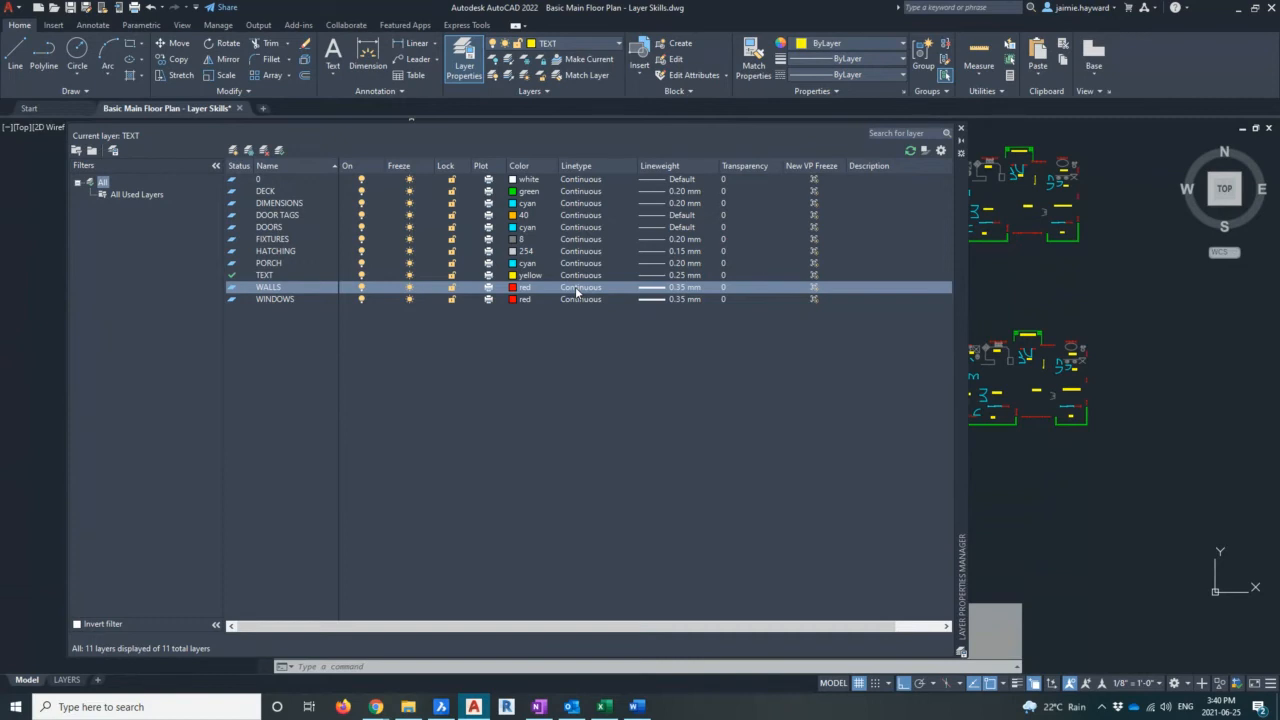
Open the linetype selection for the WALLS layer, then the linetype loader, and enlarge its dialog
left_click(575, 287)
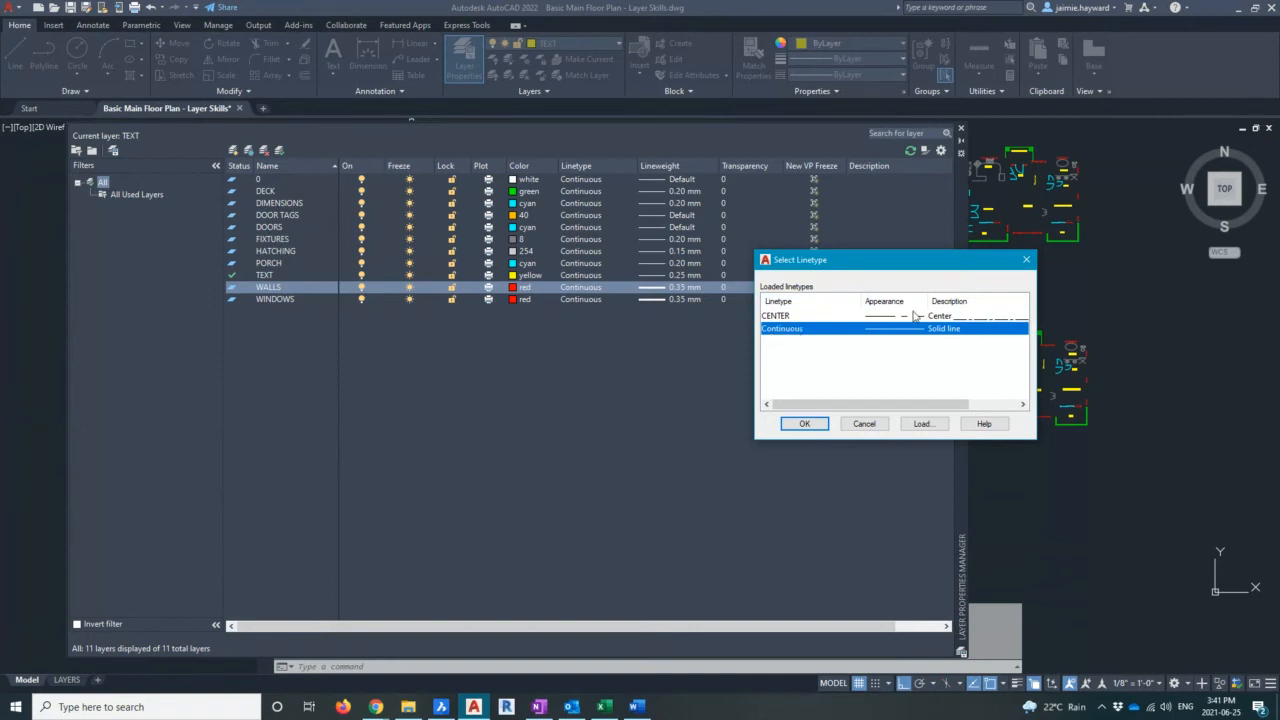
left_click(921, 424)
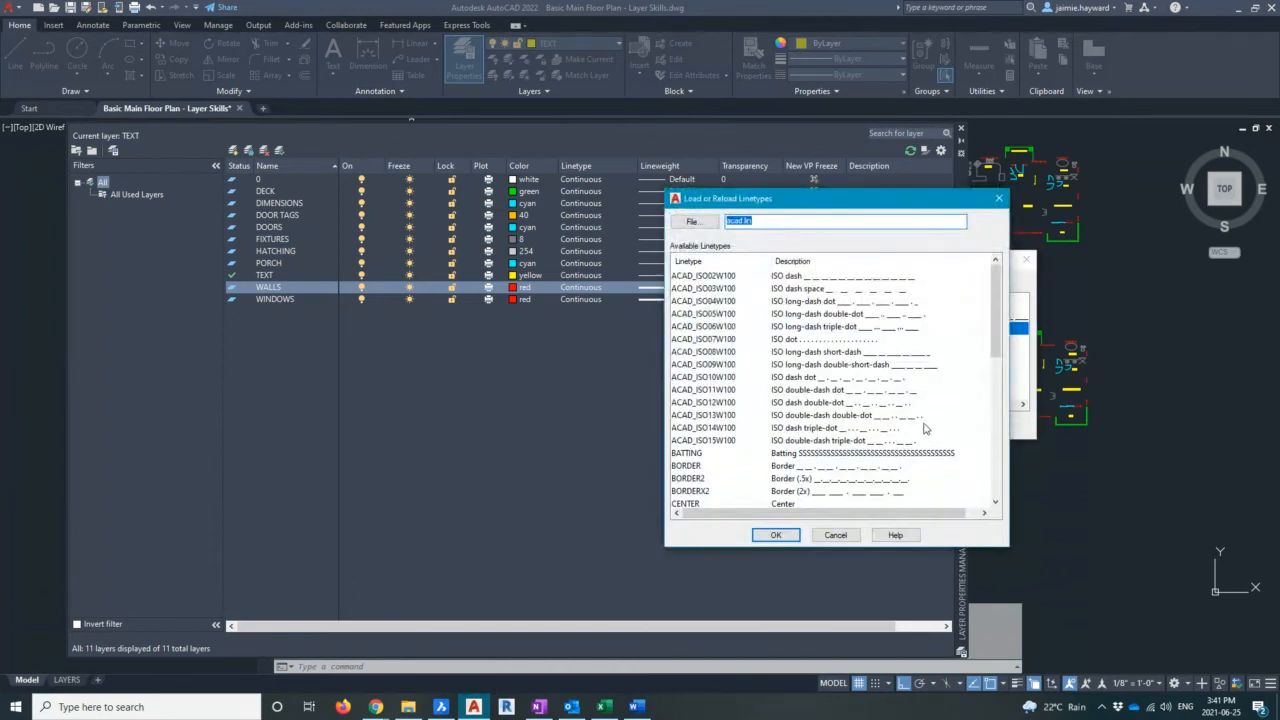
left_click_drag(848, 205, 648, 177)
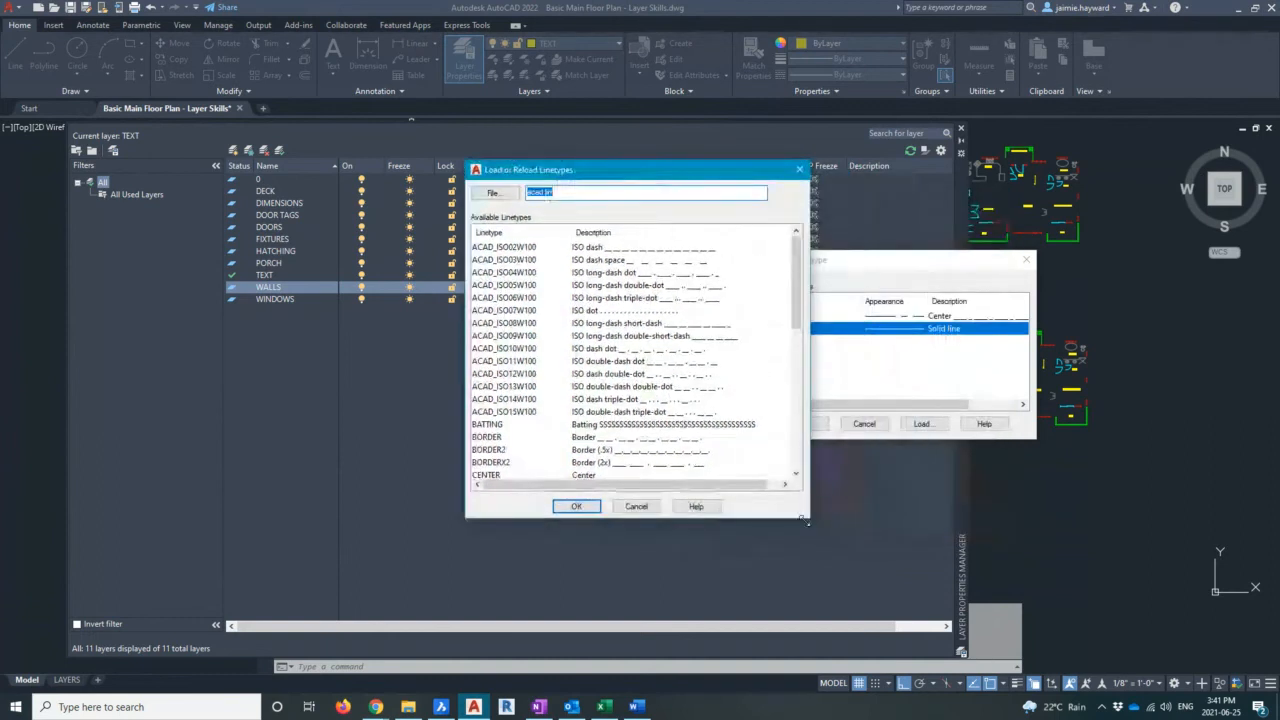
left_click_drag(808, 521, 910, 618)
left_click_drag(645, 172, 540, 104)
left_click_drag(811, 530, 840, 532)
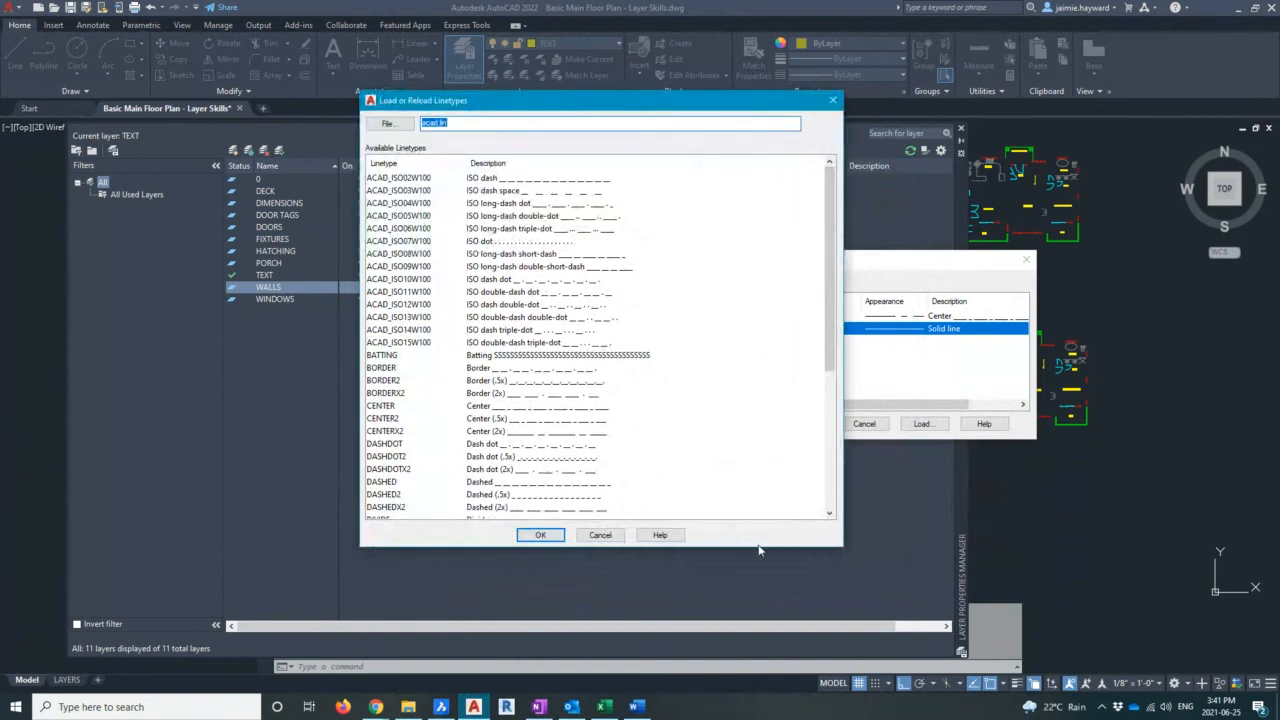
left_click_drag(758, 547, 758, 596)
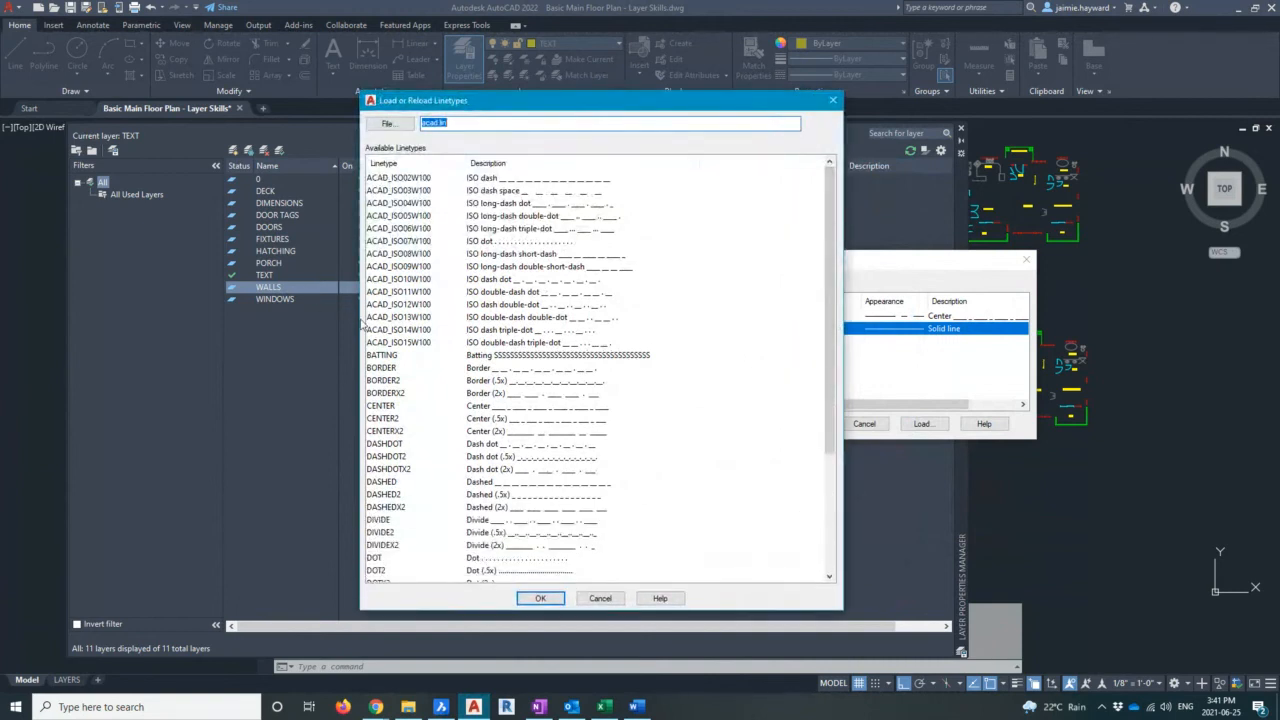
left_click_drag(360, 322, 283, 316)
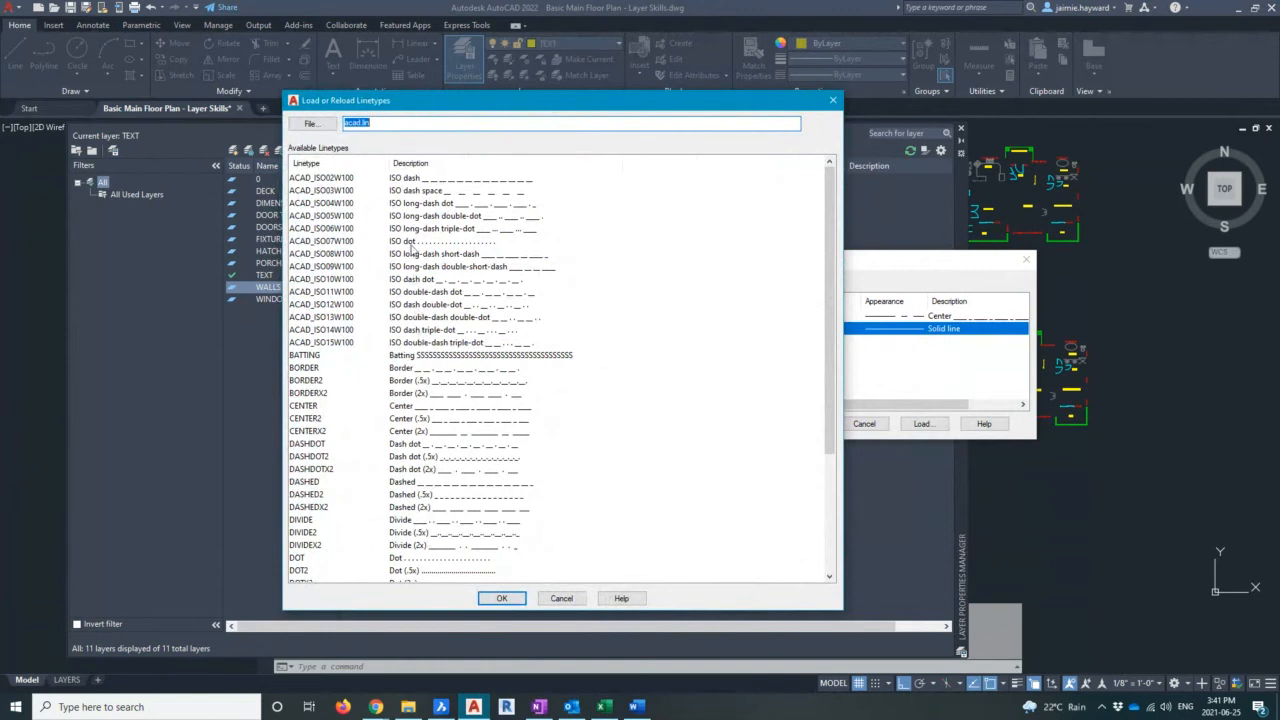
left_click_drag(388, 158, 428, 158)
Browse the available linetypes, sorting the list by description and back by linetype name
scroll(414, 366, "down", 5)
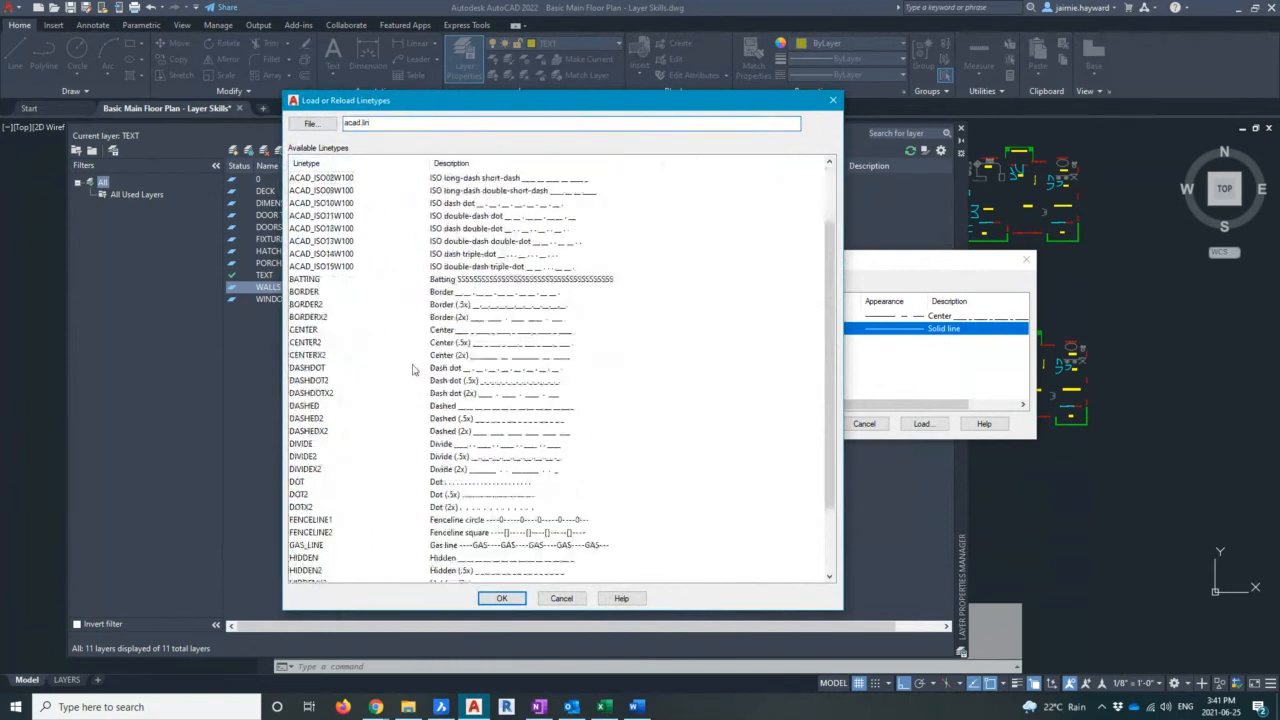
scroll(418, 401, "up", 5)
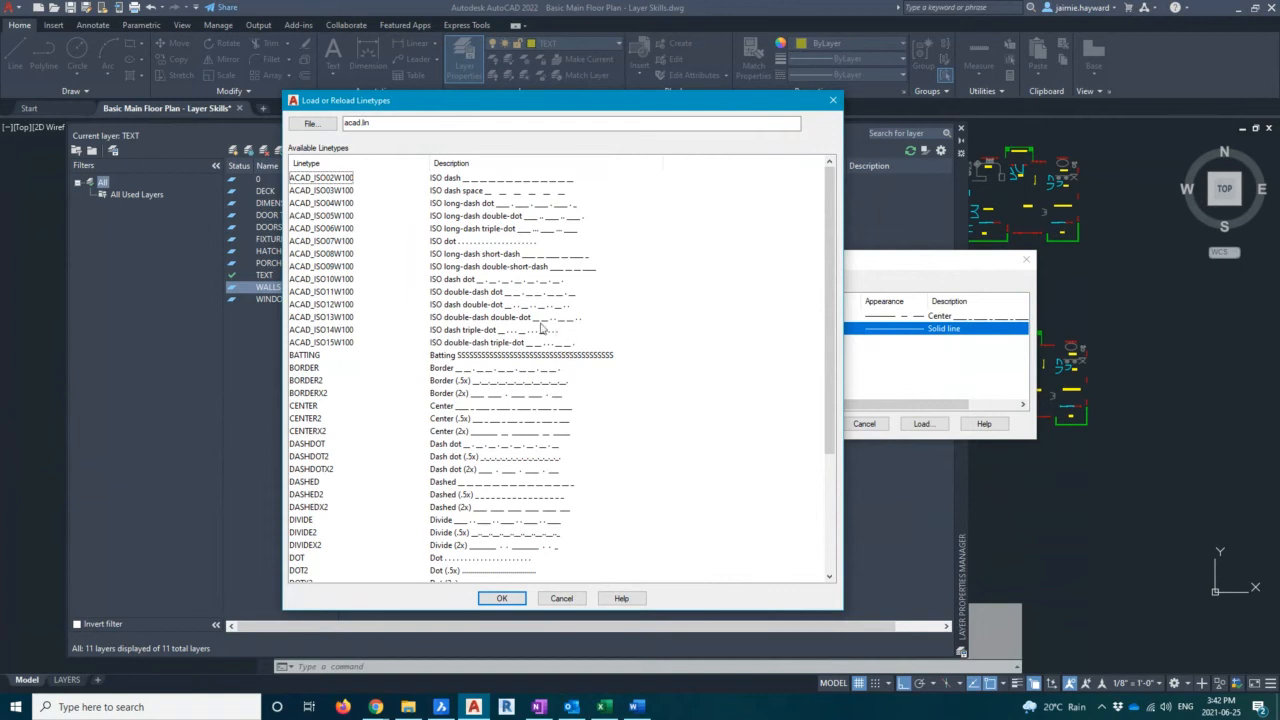
left_click(314, 368)
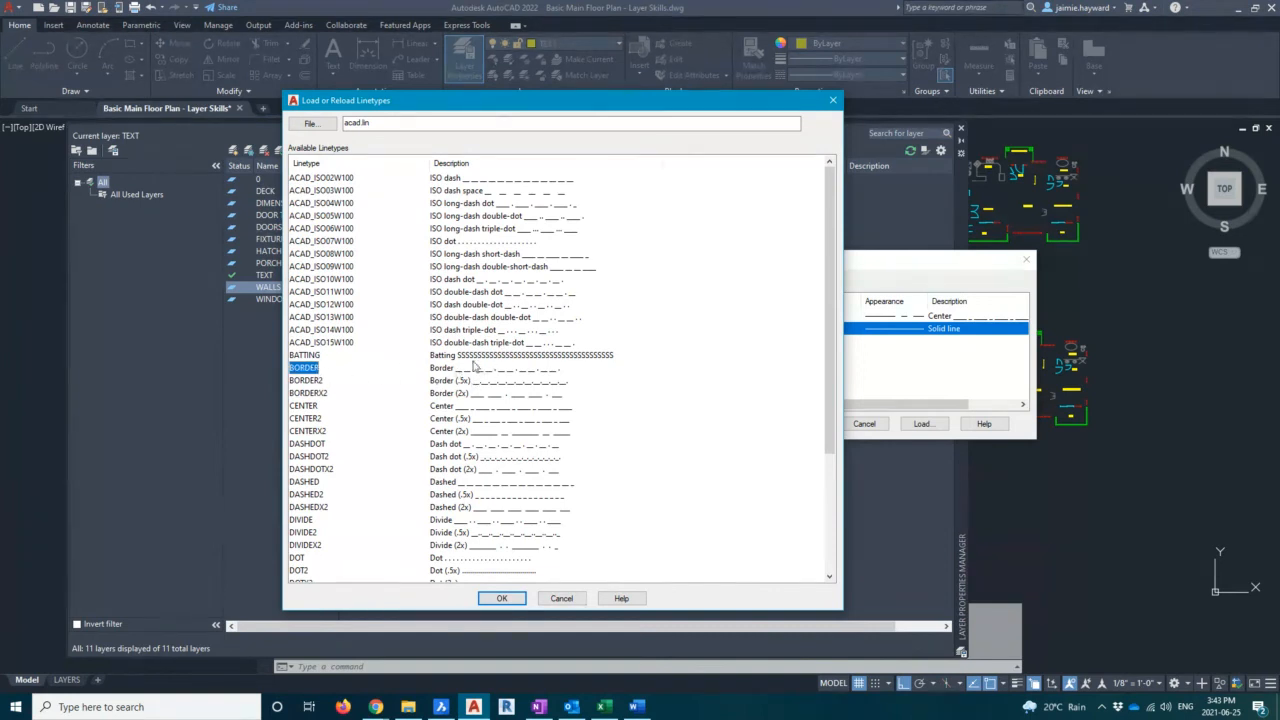
left_click(459, 163)
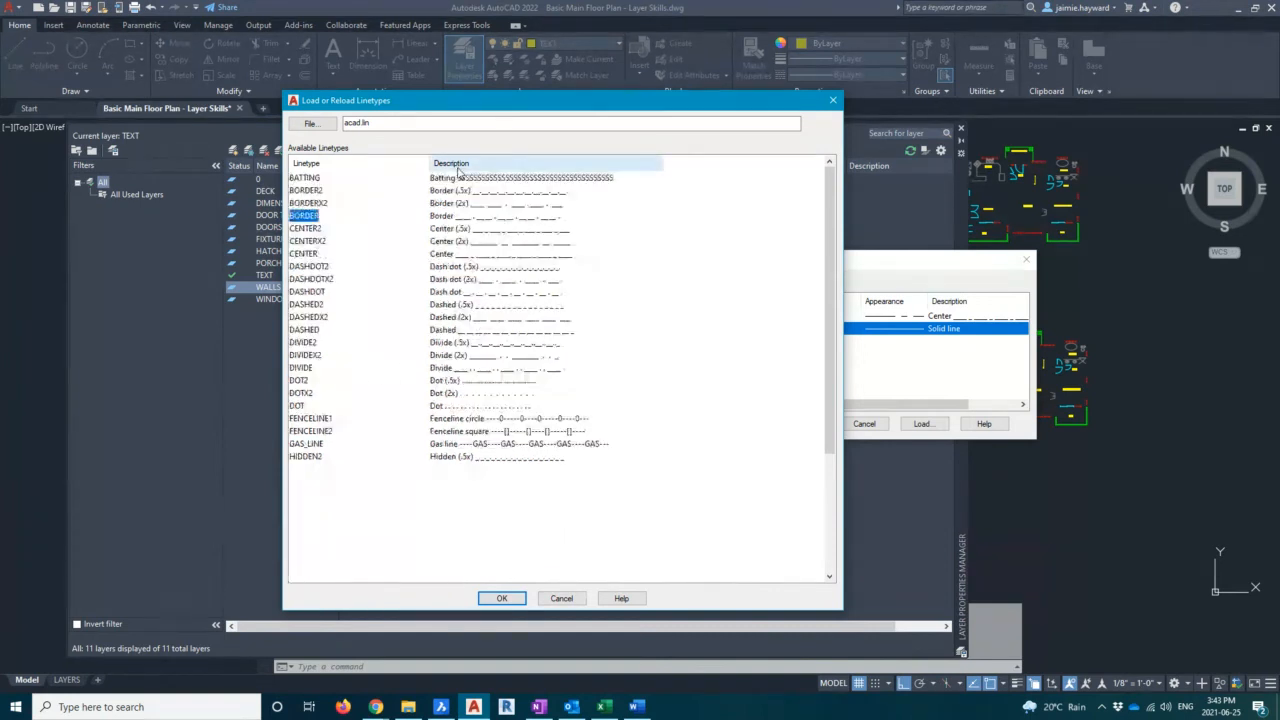
left_click(334, 161)
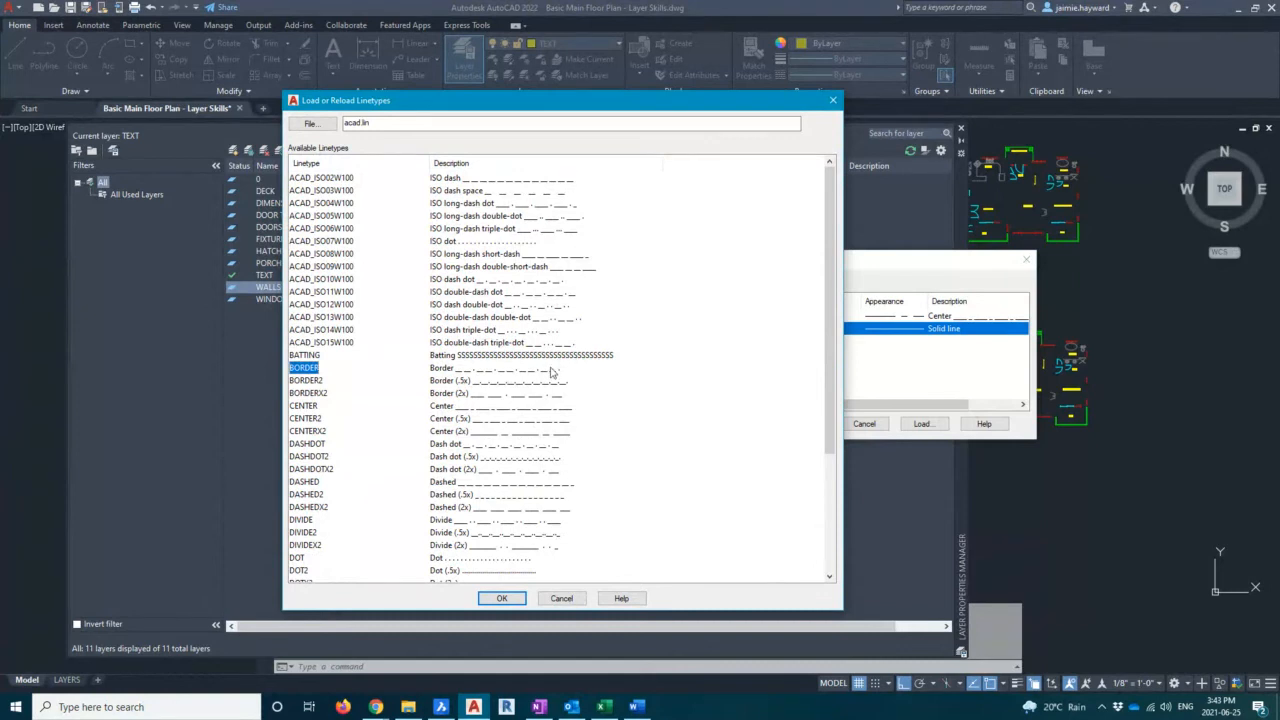
Load the DASHED linetype from acad.lin and assign it to the WALLS layer
left_click(328, 384)
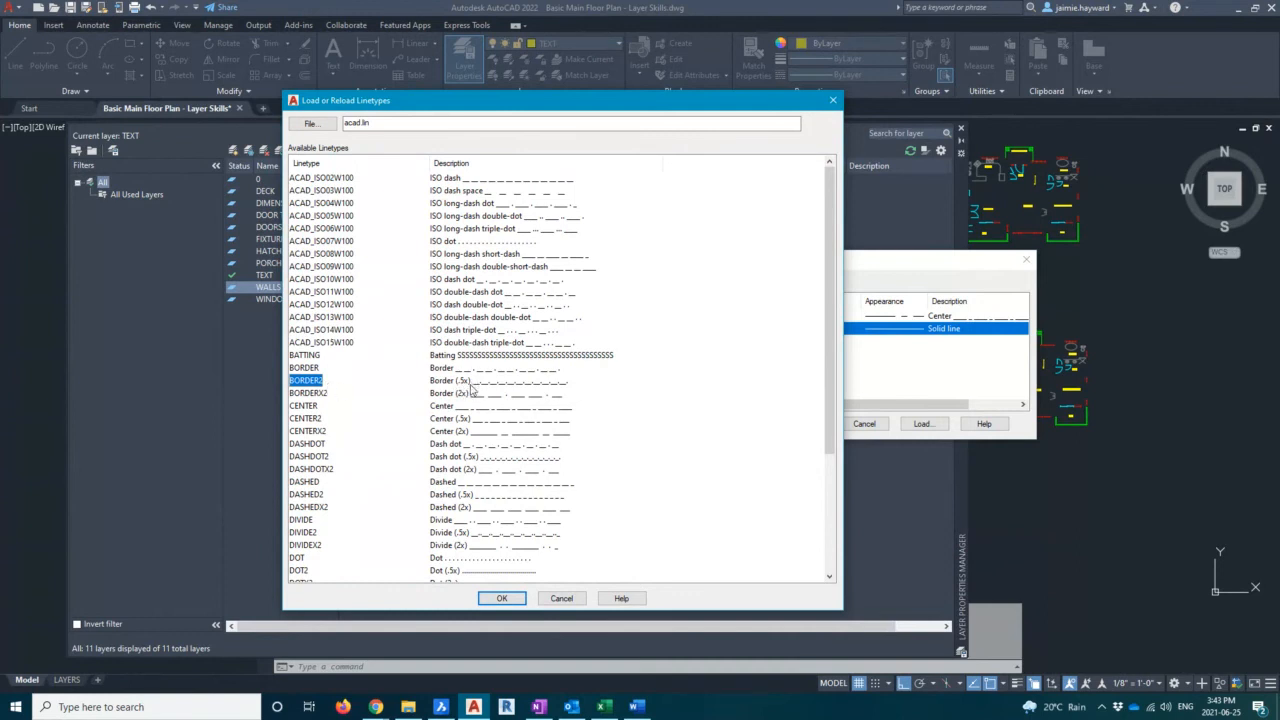
left_click(301, 368)
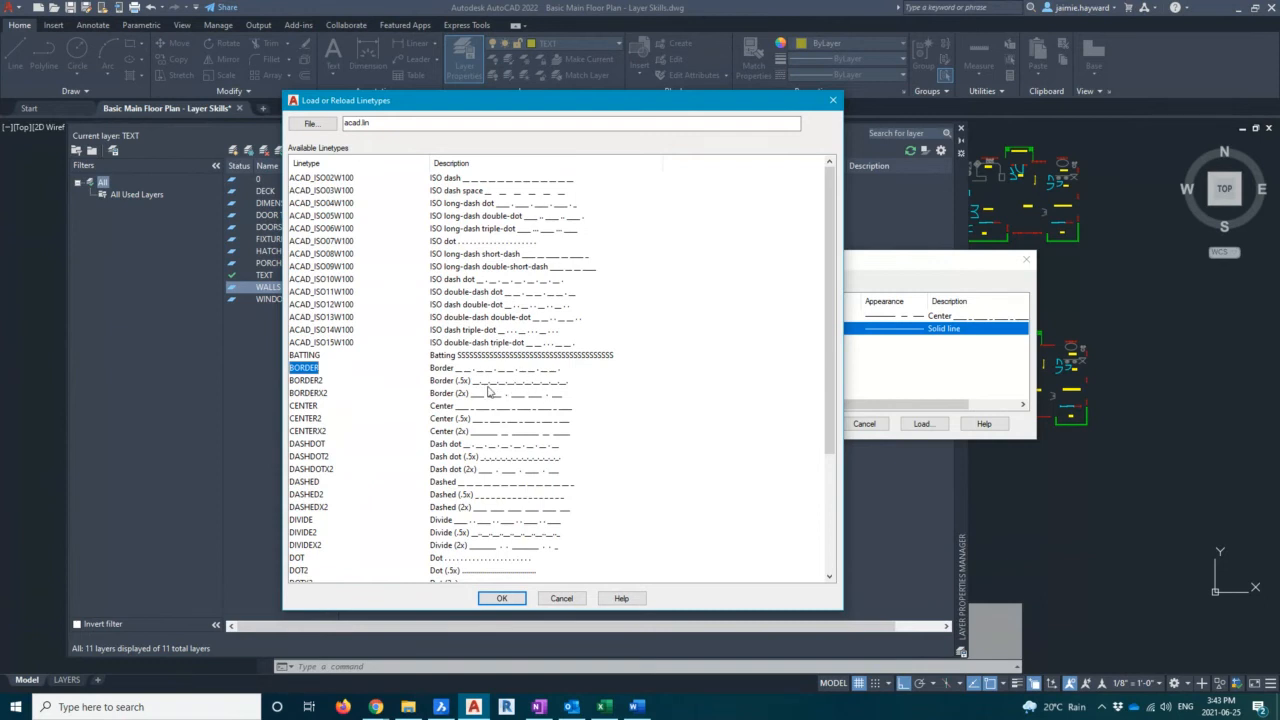
left_click(322, 394)
left_click(318, 369)
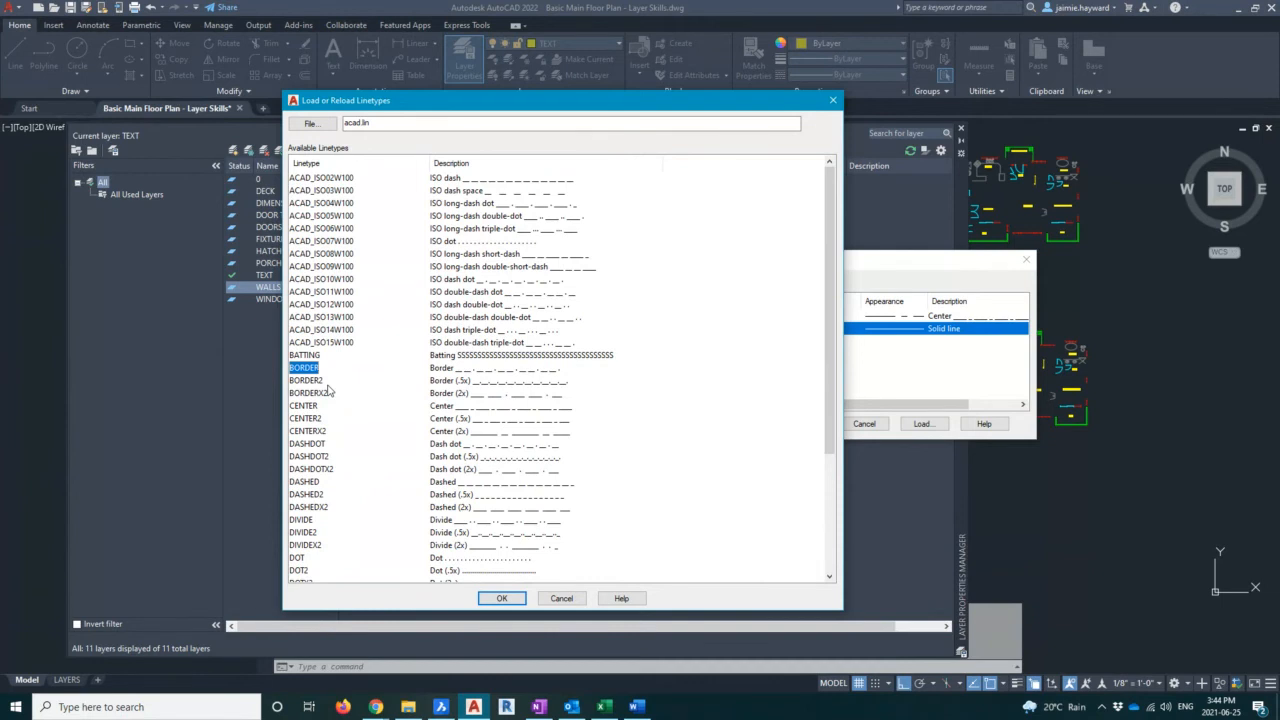
left_click(311, 382)
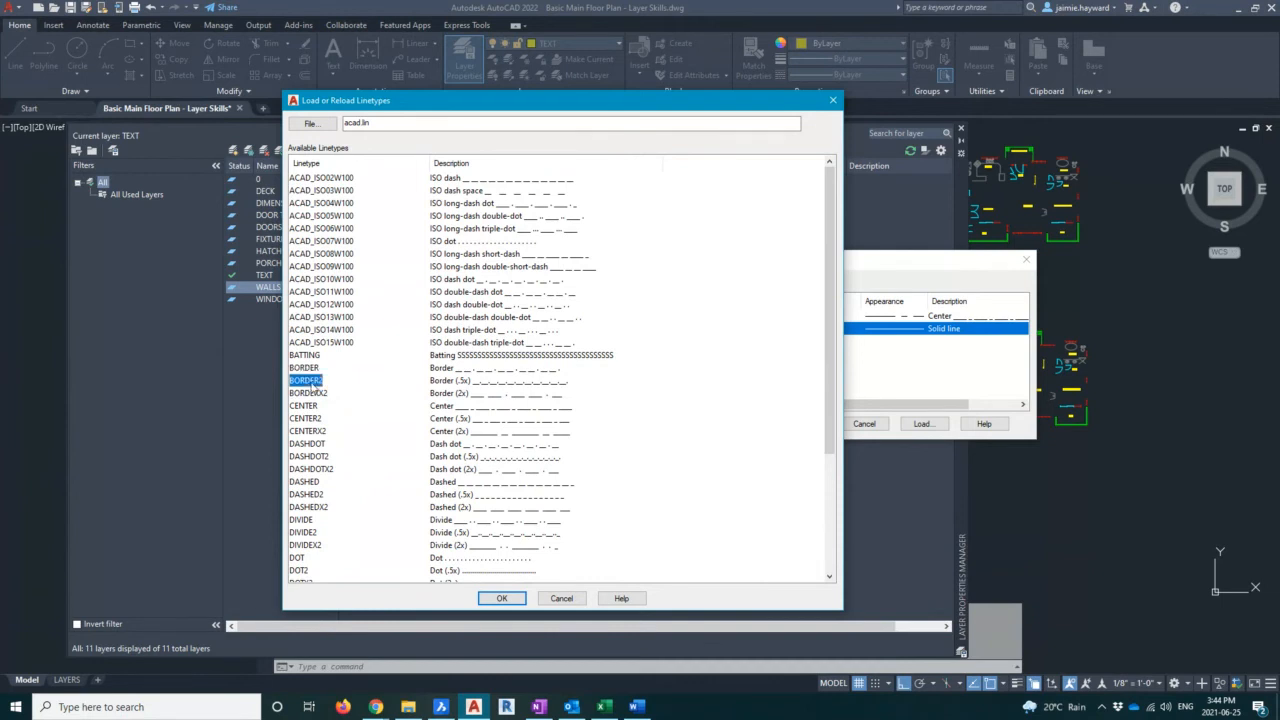
left_click(320, 395)
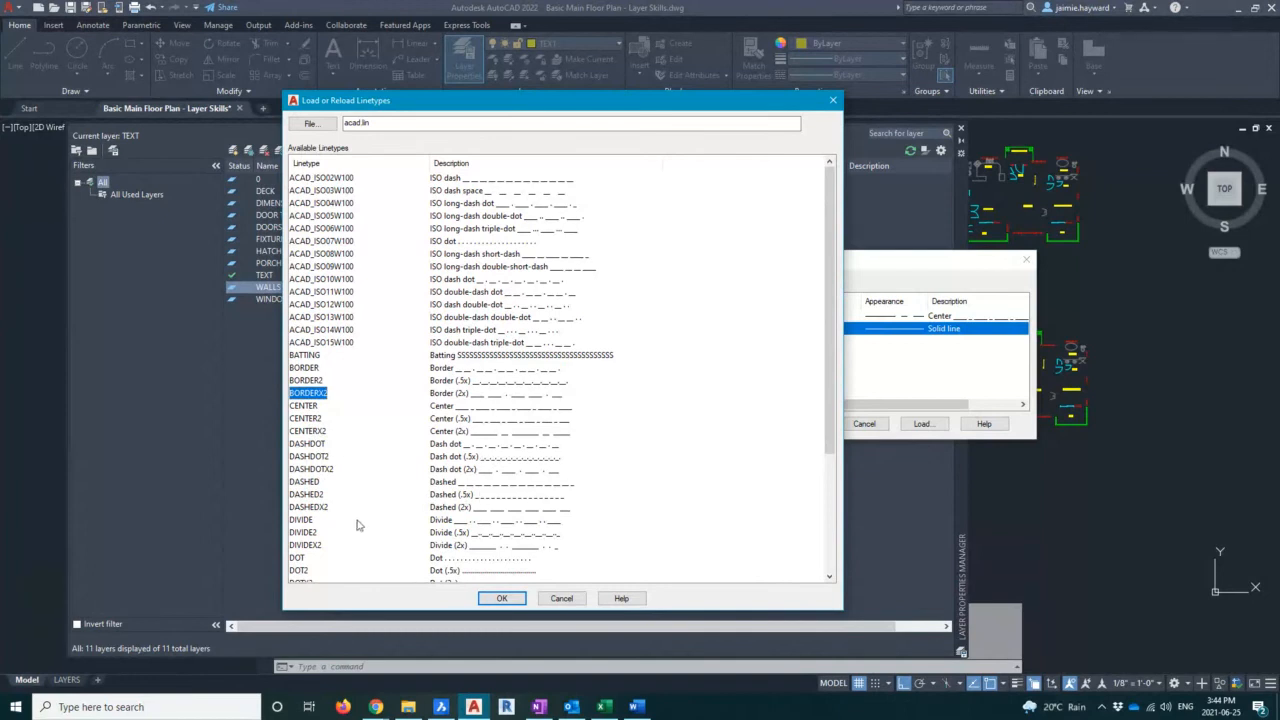
left_click(302, 484)
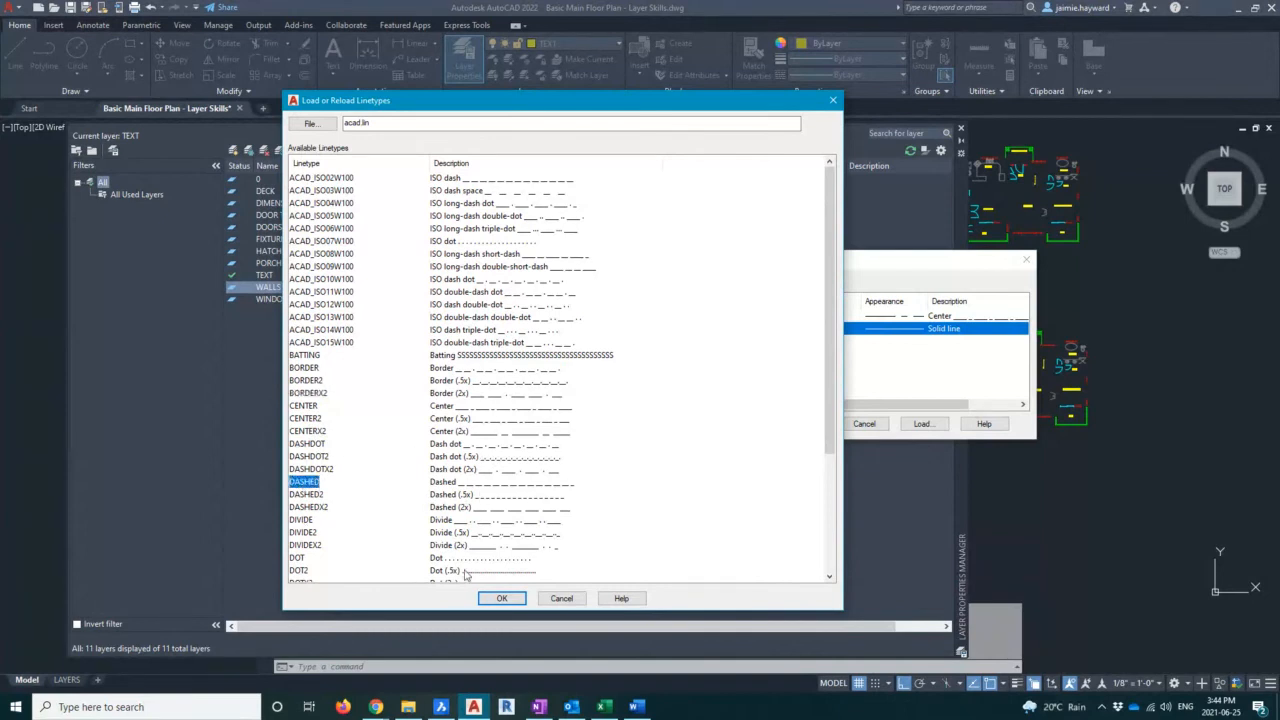
left_click(502, 598)
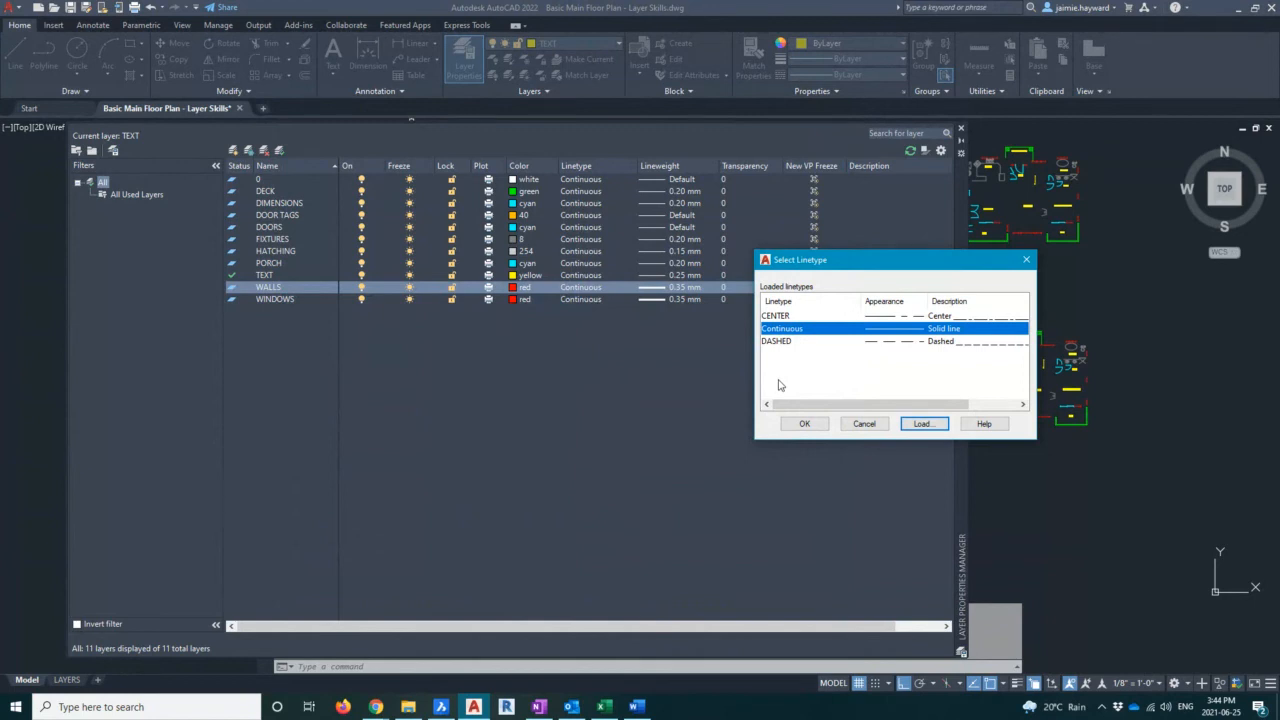
left_click(778, 342)
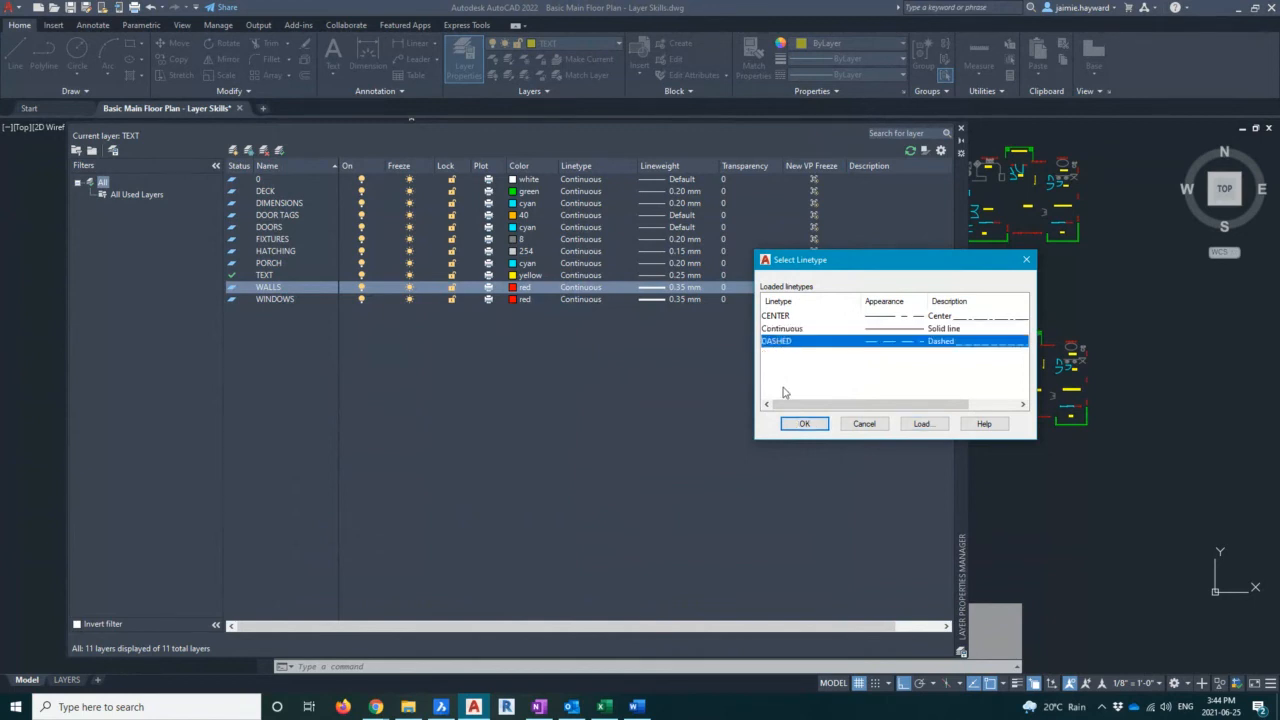
left_click(804, 423)
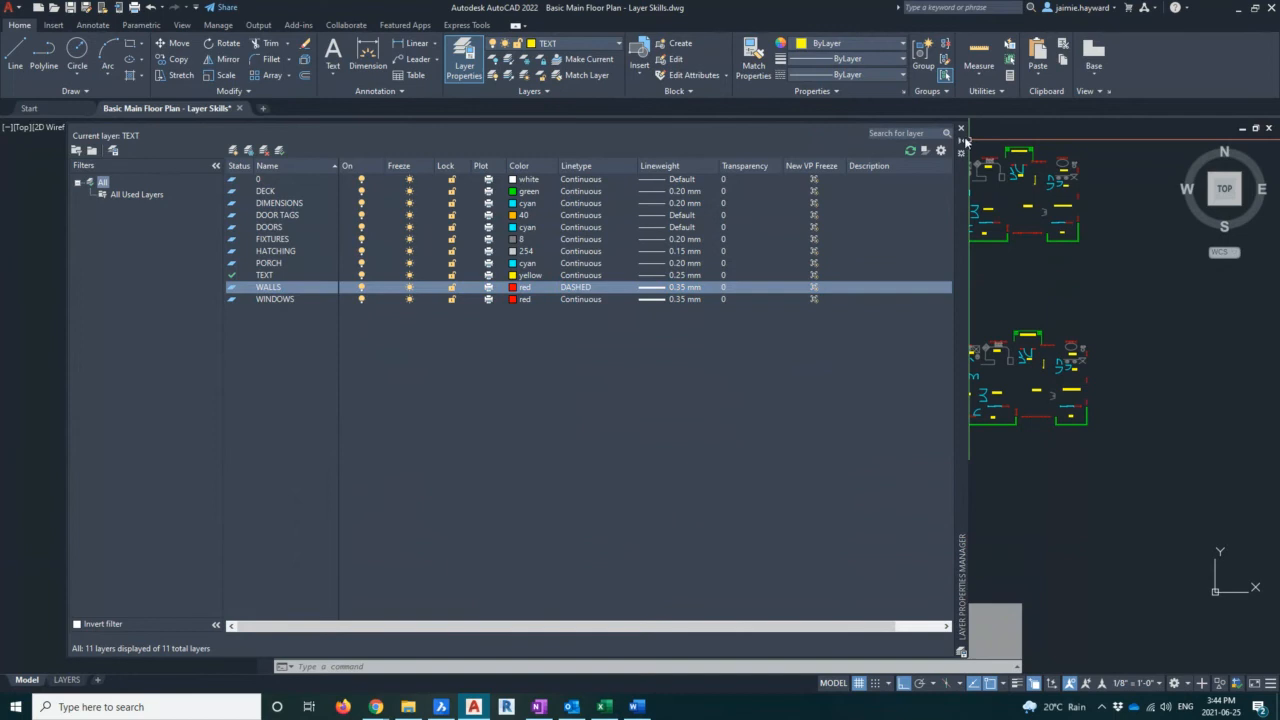
Collapse the layer manager and zoom in on the floor plan to examine the dashed walls
key("Escape")
key("Escape")
key("Escape")
scroll(753, 176, "up", 9)
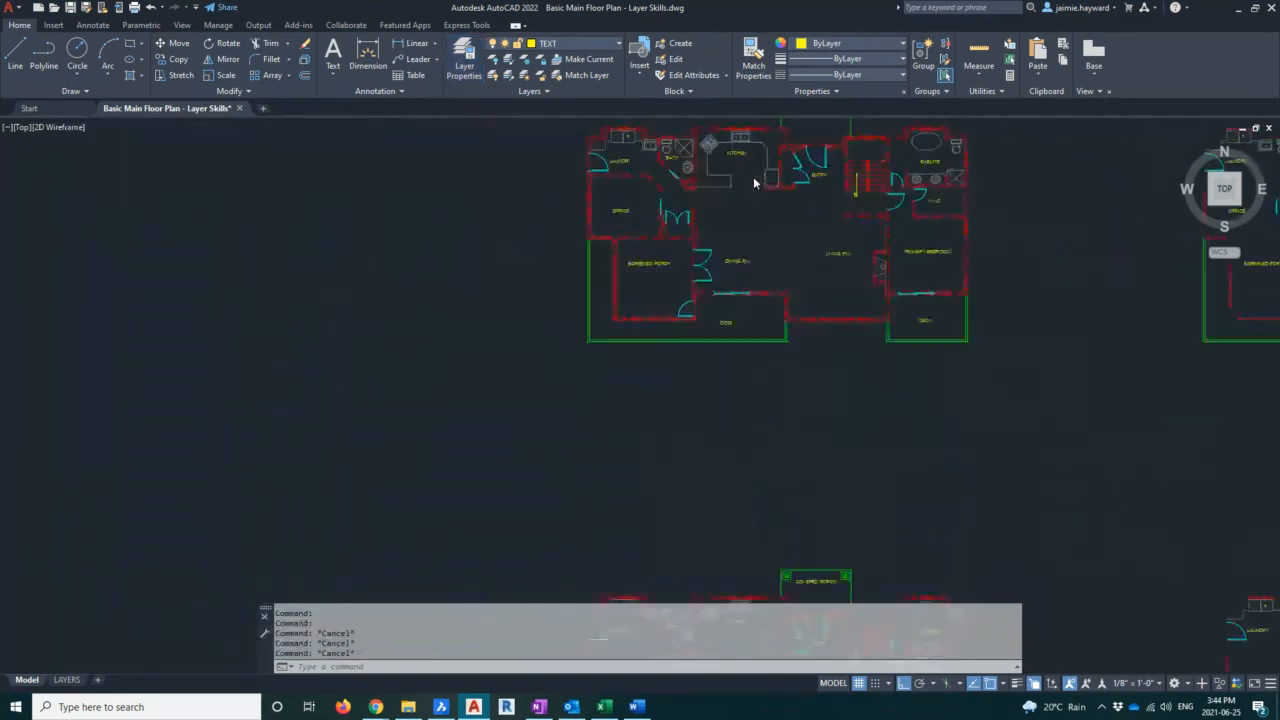
mouse_move(753, 176)
middle_mouse_down()
mouse_move(690, 244)
mouse_move(572, 302)
middle_mouse_up()
scroll(640, 400, "down", 5)
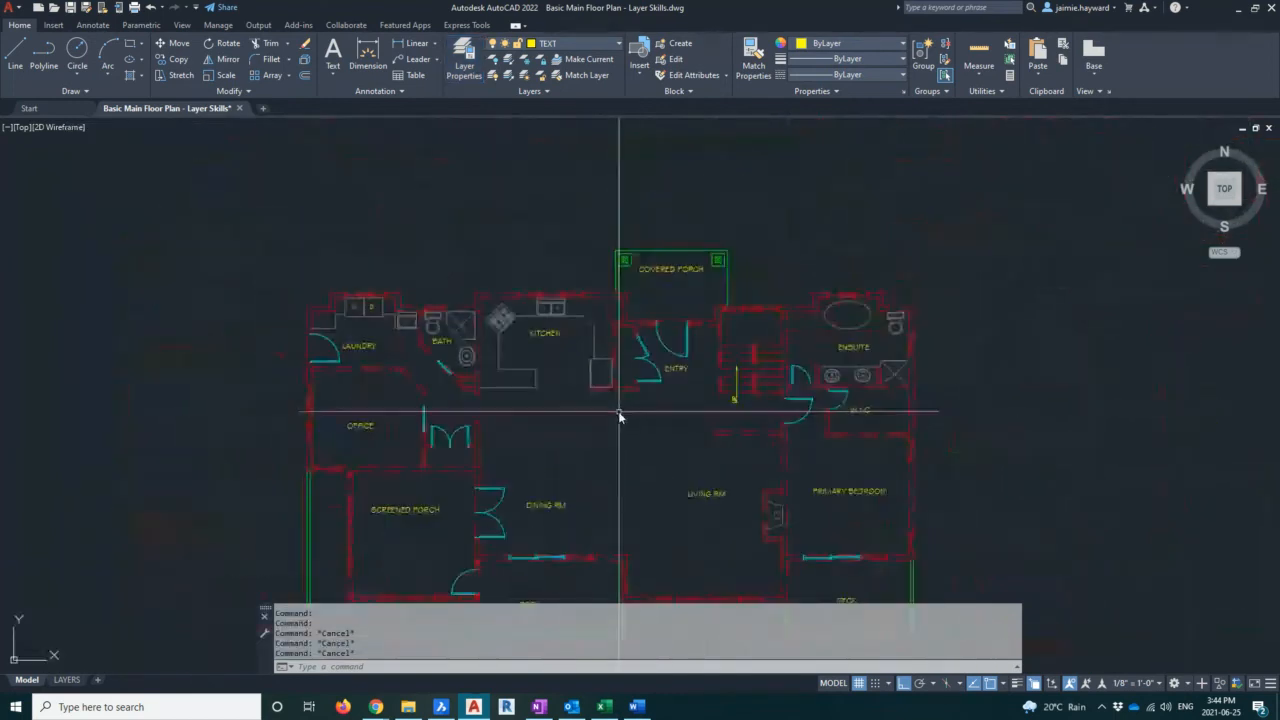
middle_click_drag(886, 350, 834, 319)
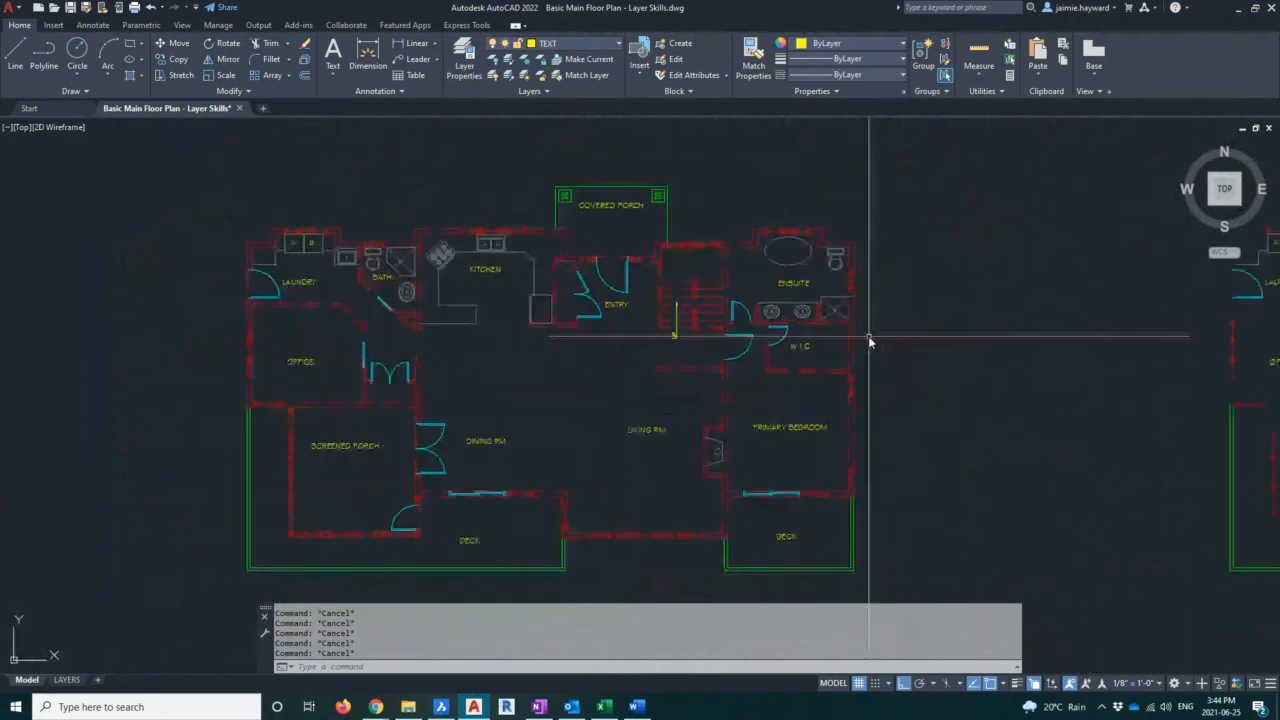
middle_click_drag(912, 320, 899, 328)
type("LTS")
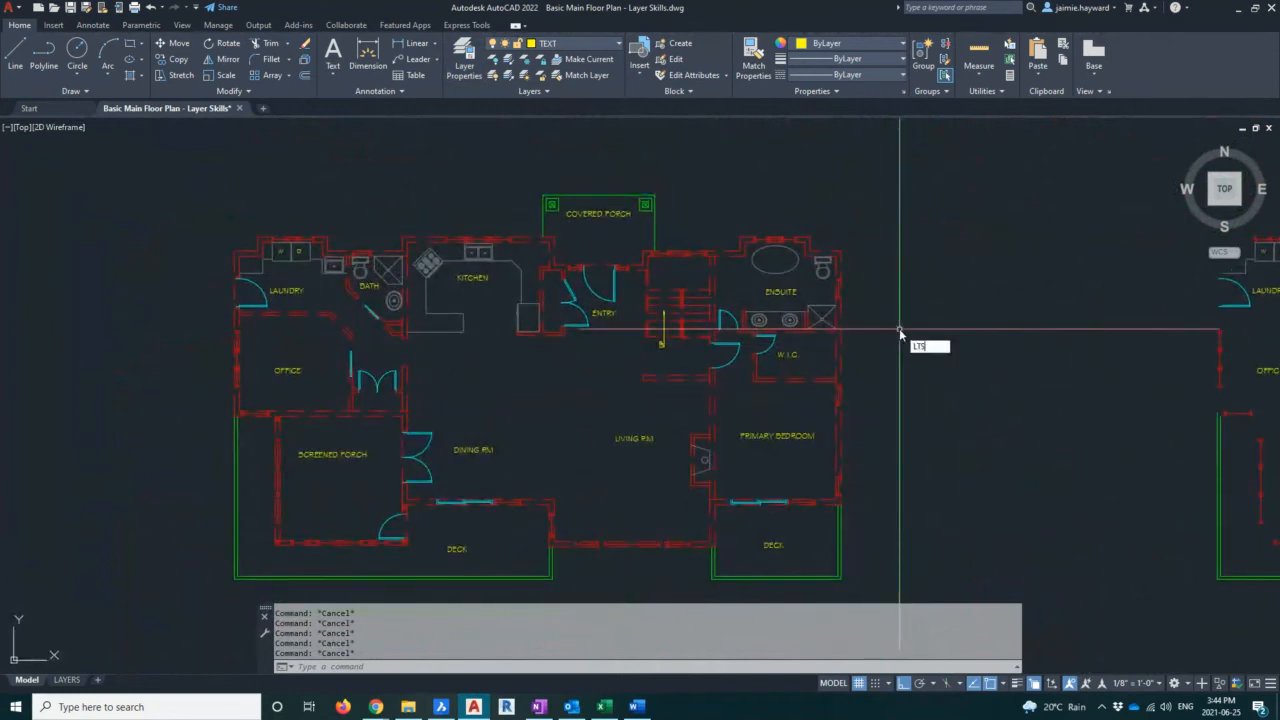
key("Return")
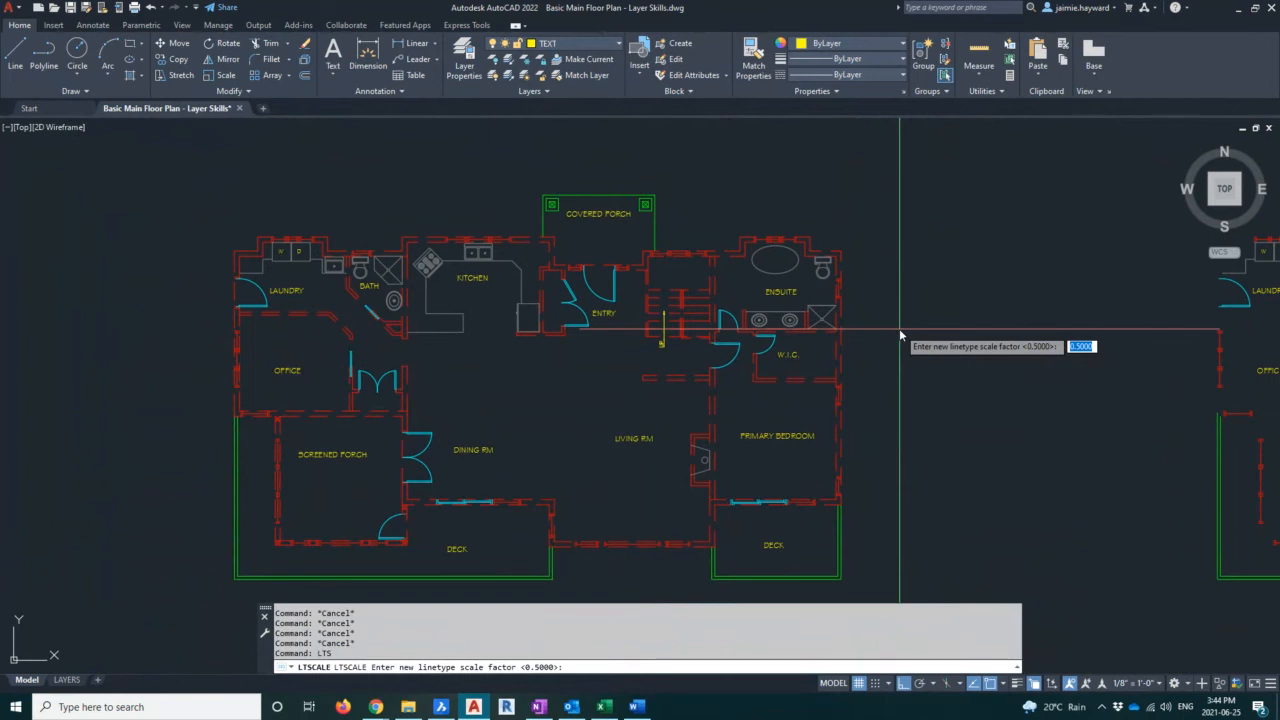
key("Escape")
key("Escape")
key("Escape")
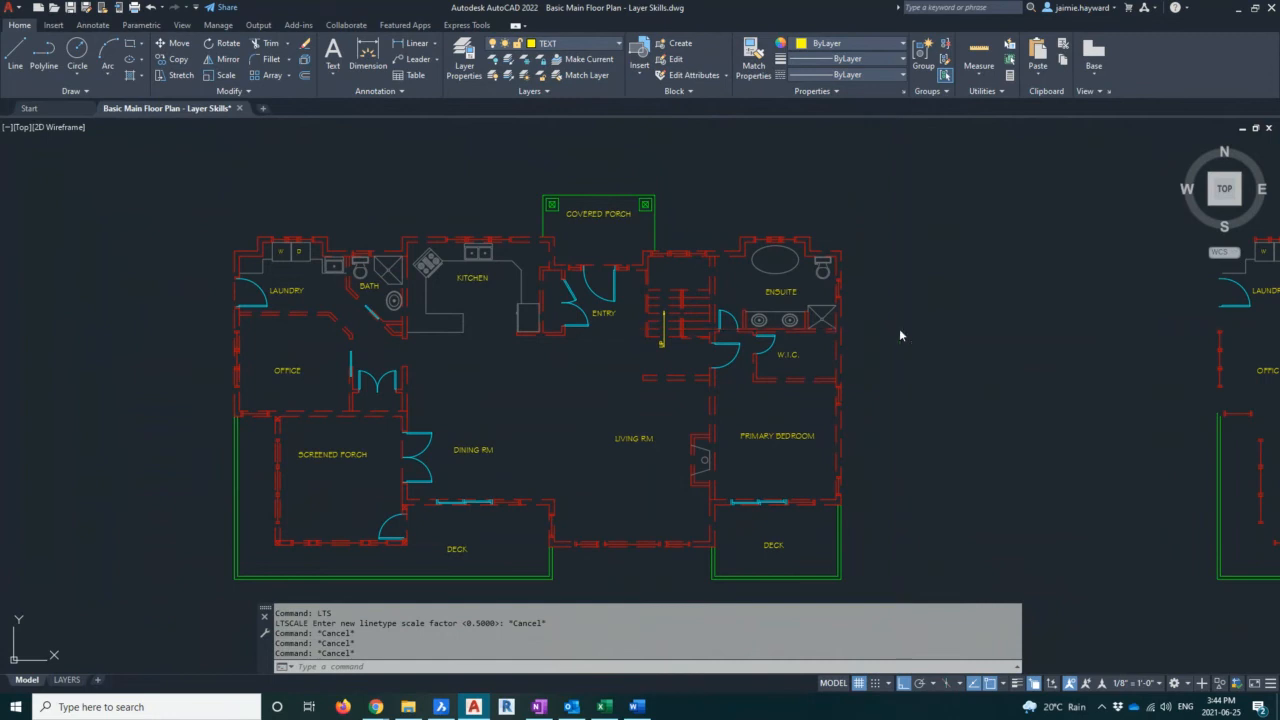
key("Escape")
key("Escape")
Set the global linetype scale to 1
type("LTS")
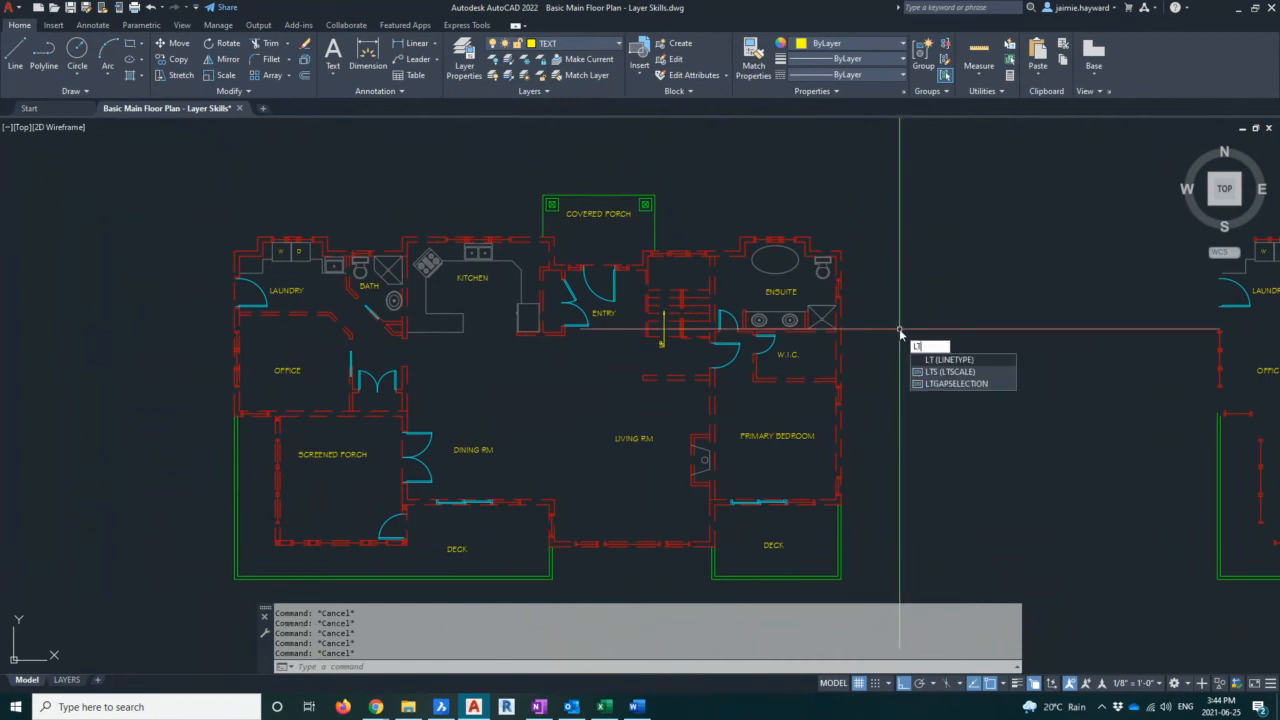
key("Return")
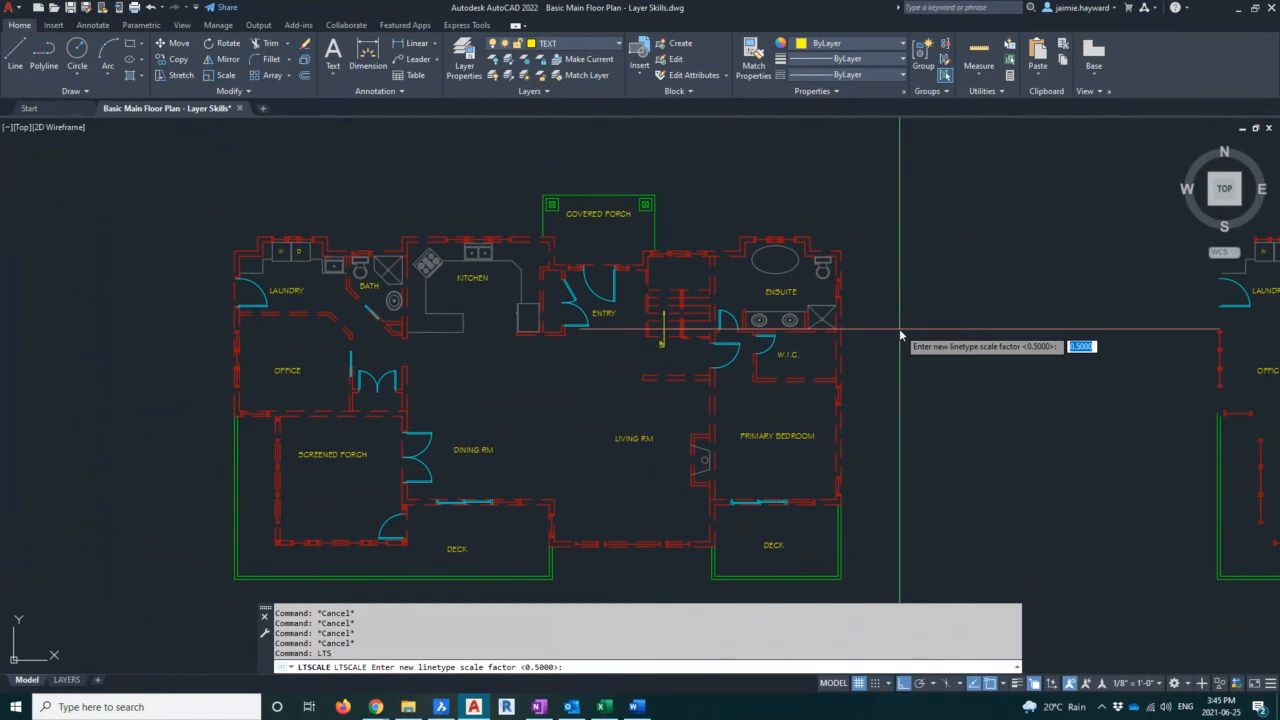
type("1")
key("Return")
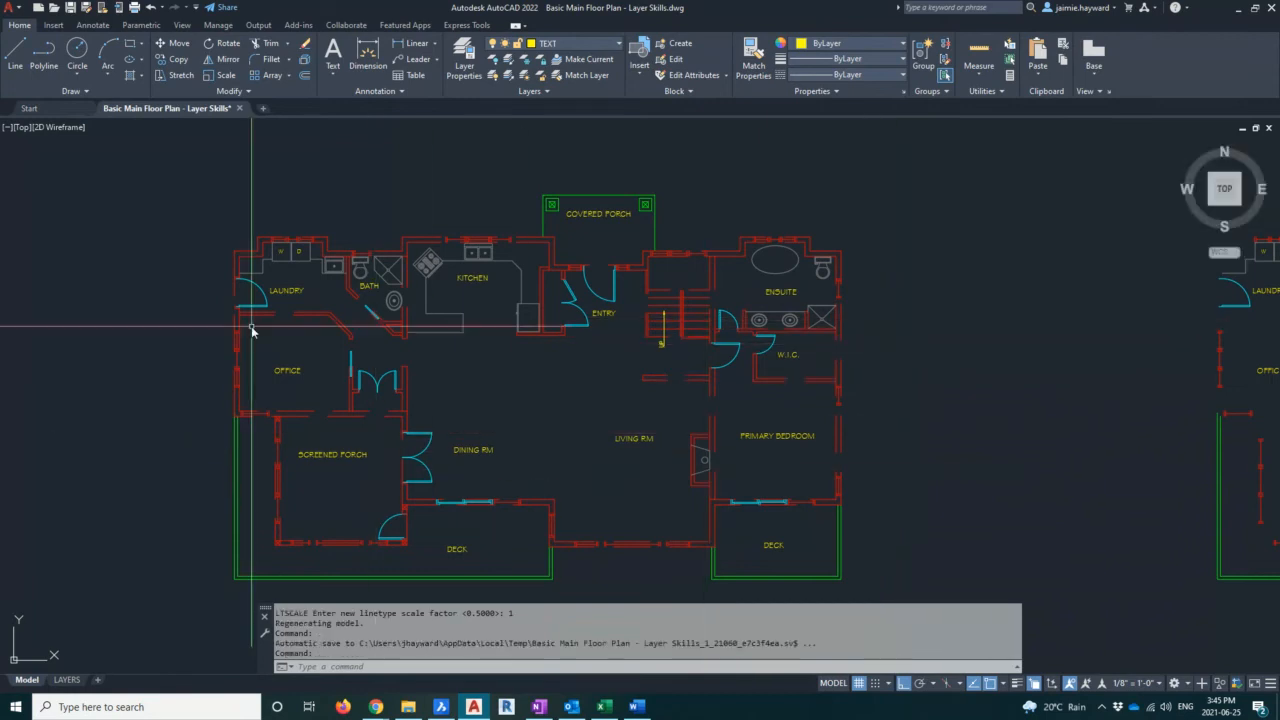
Zoom and pan around the floor plan to examine the walls at the new linetype scale
scroll(430, 348, "up", 4)
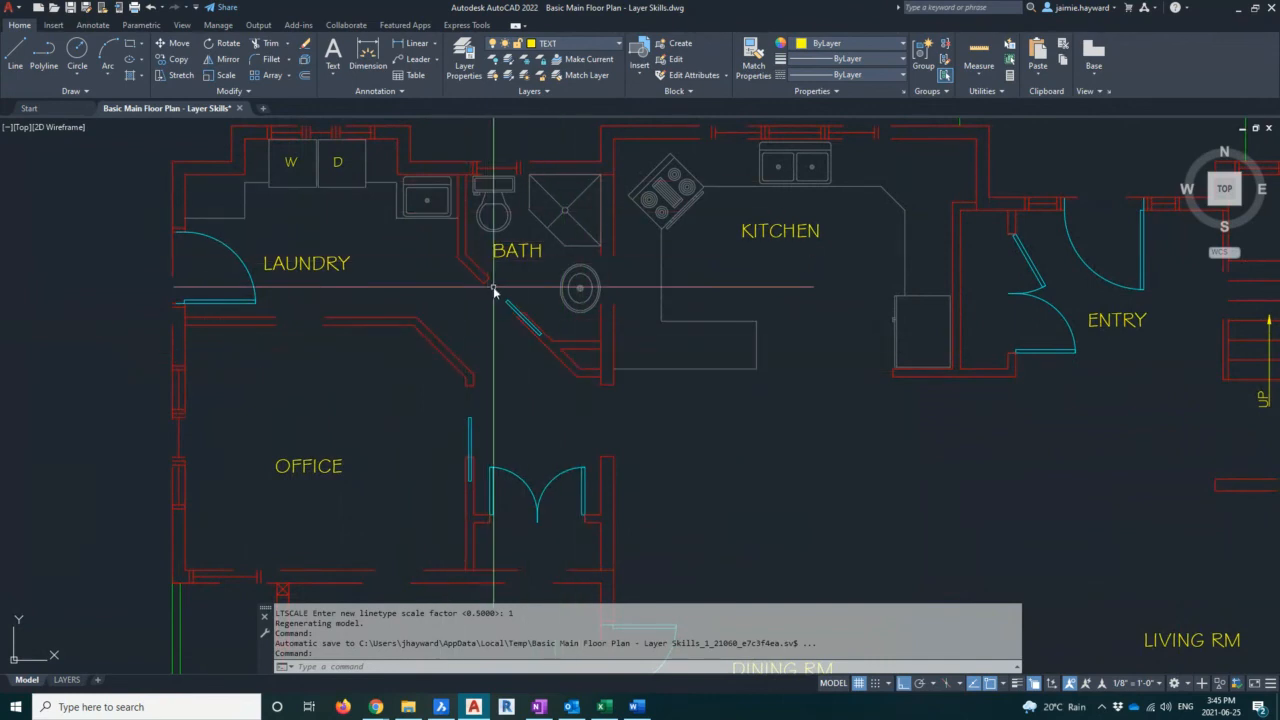
scroll(494, 288, "down", 5)
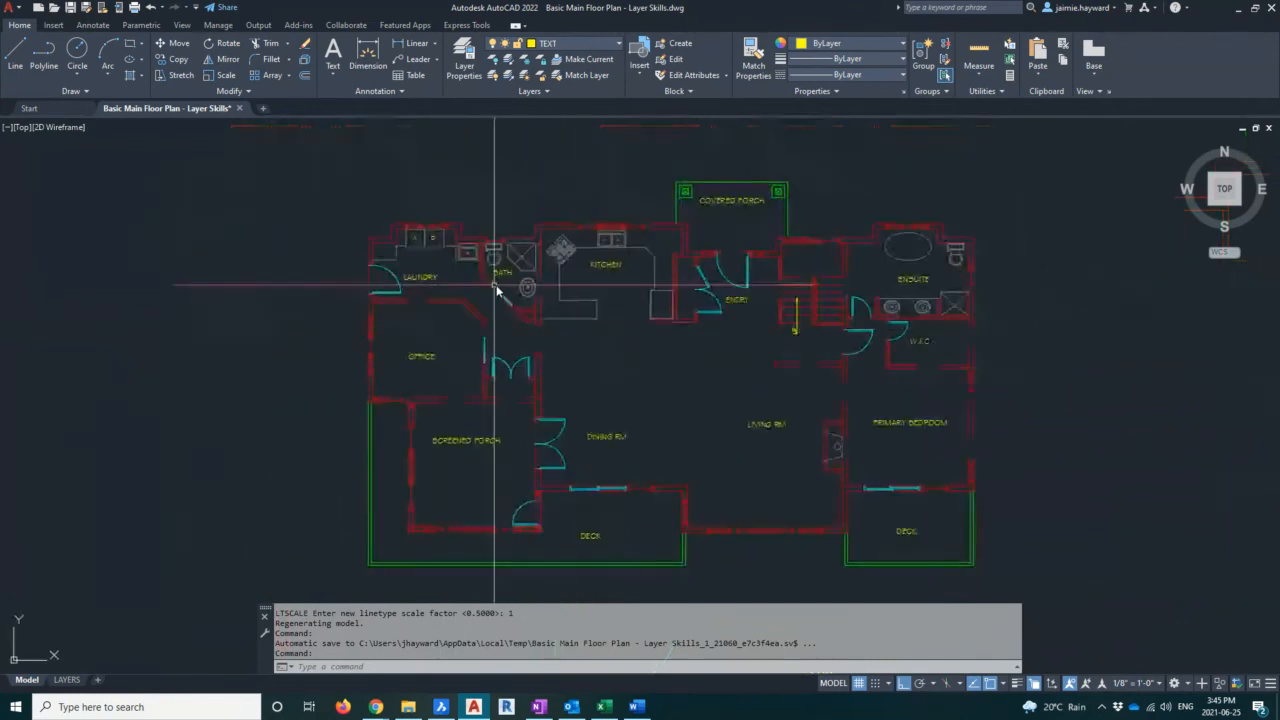
middle_click_drag(684, 331, 576, 334)
key("Escape")
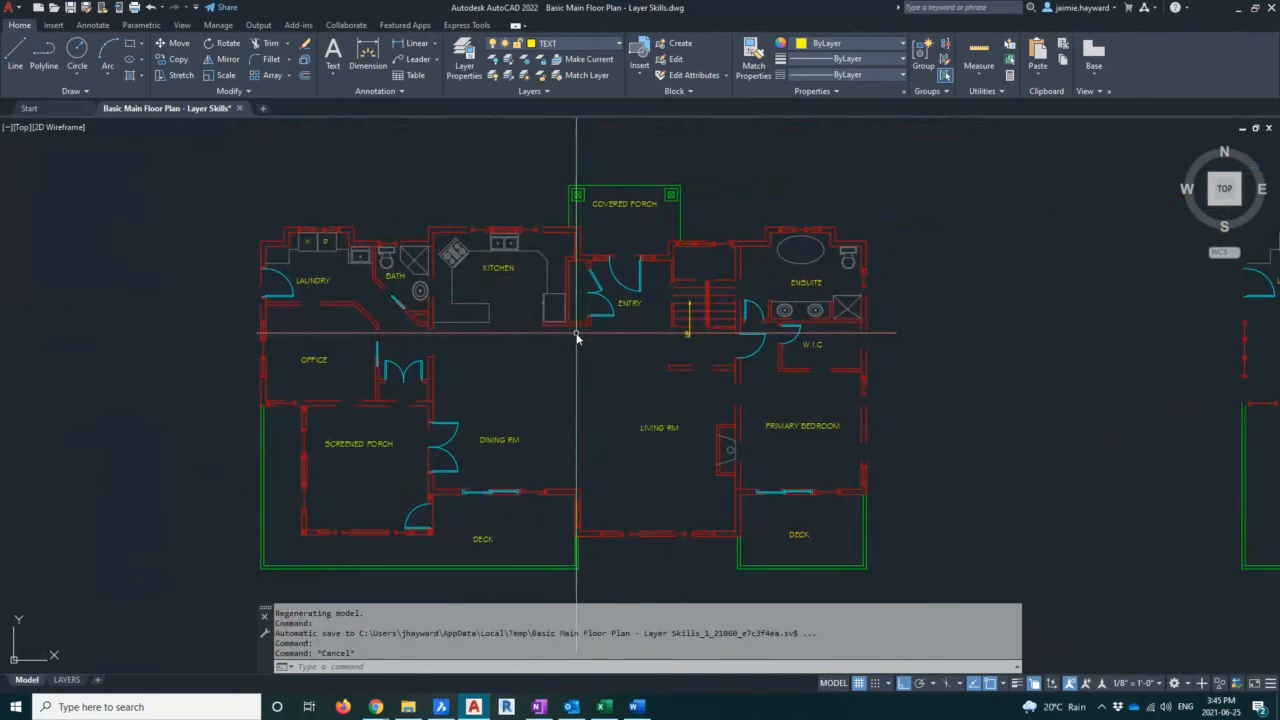
scroll(651, 363, "down", 3)
mouse_move(651, 363)
middle_mouse_down()
mouse_move(985, 398)
mouse_move(946, 363)
middle_mouse_up()
key("Escape")
key("Escape")
key("Escape")
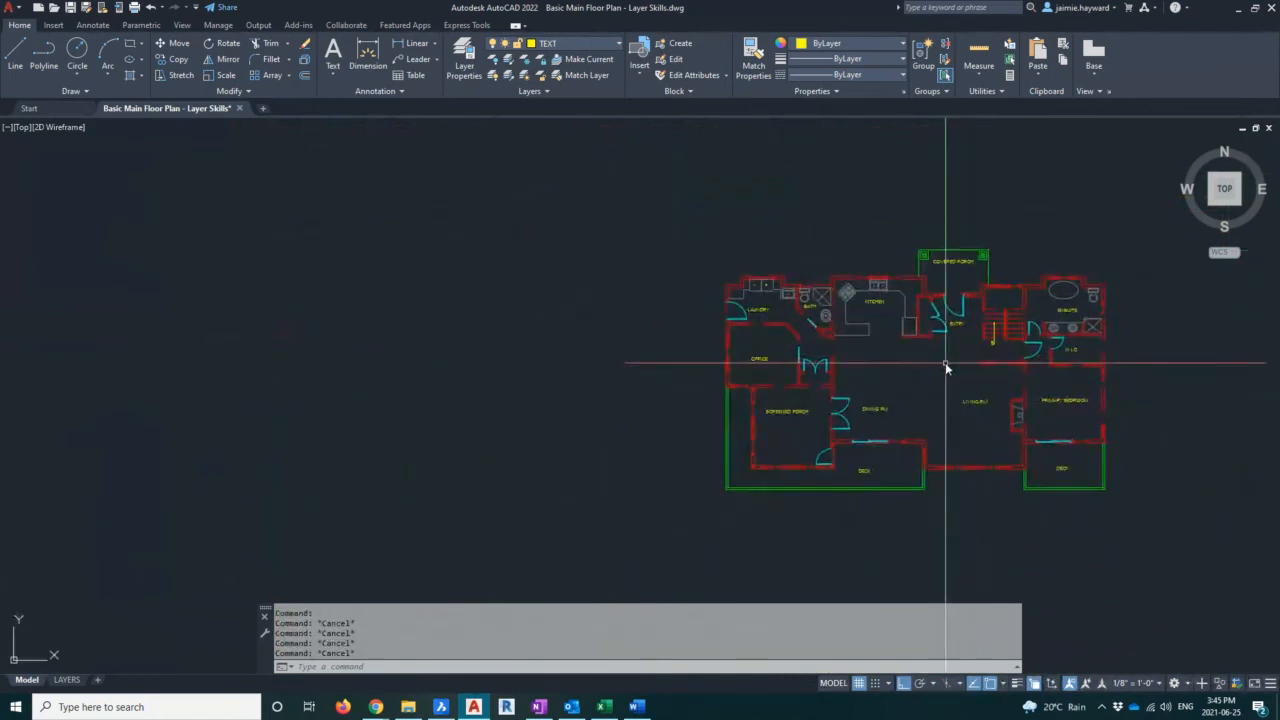
Reopen the layer manager, load the DASHED2 linetype, assign it to the WALLS layer, and collapse the manager
type("la")
key("Return")
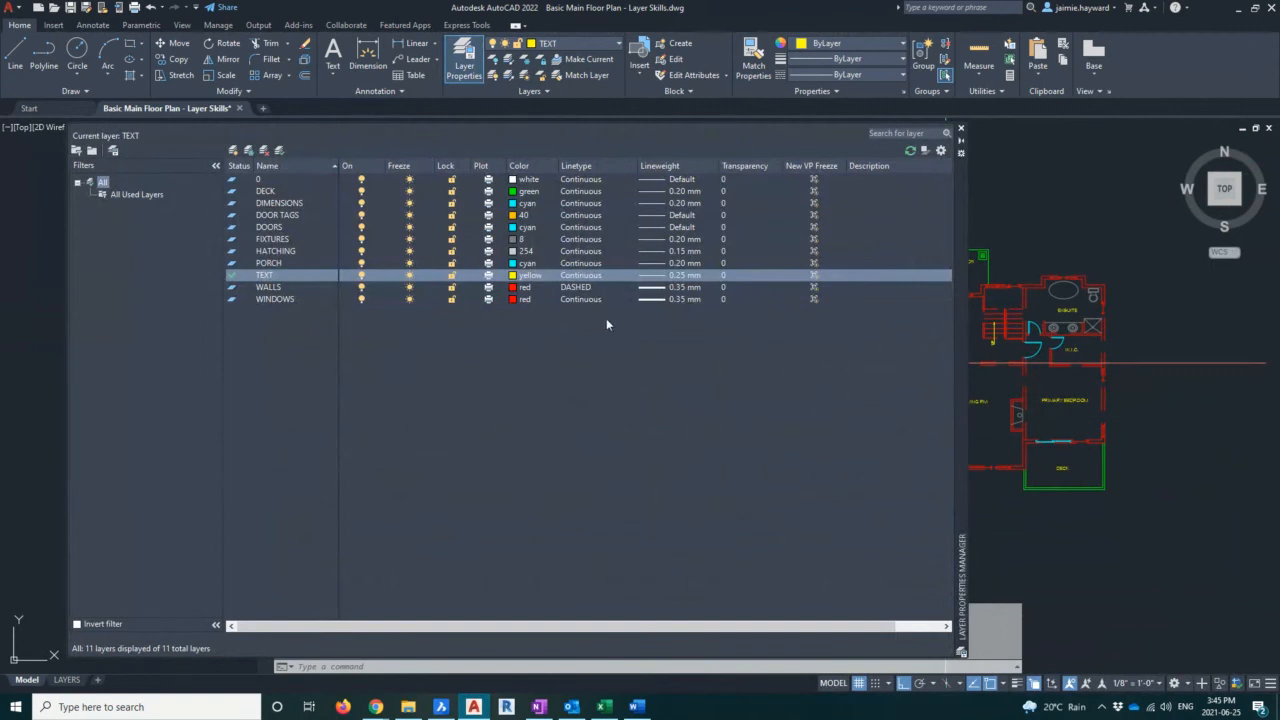
left_click(576, 288)
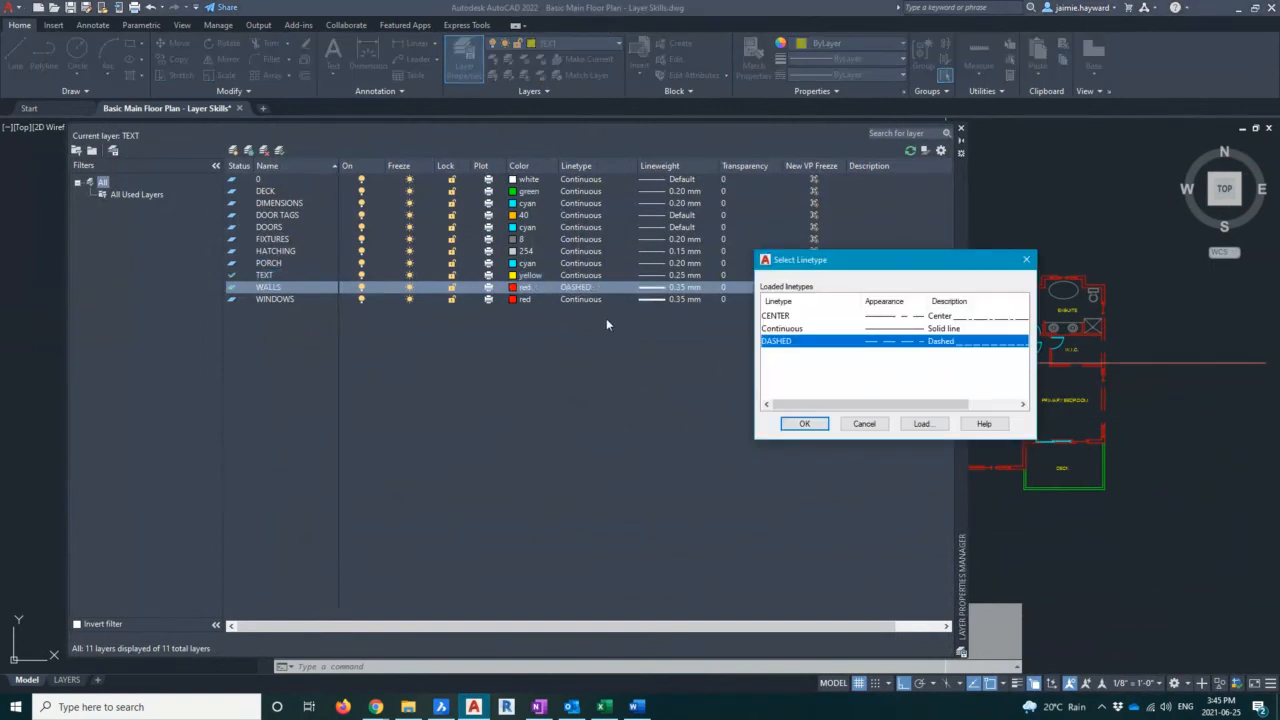
left_click(920, 428)
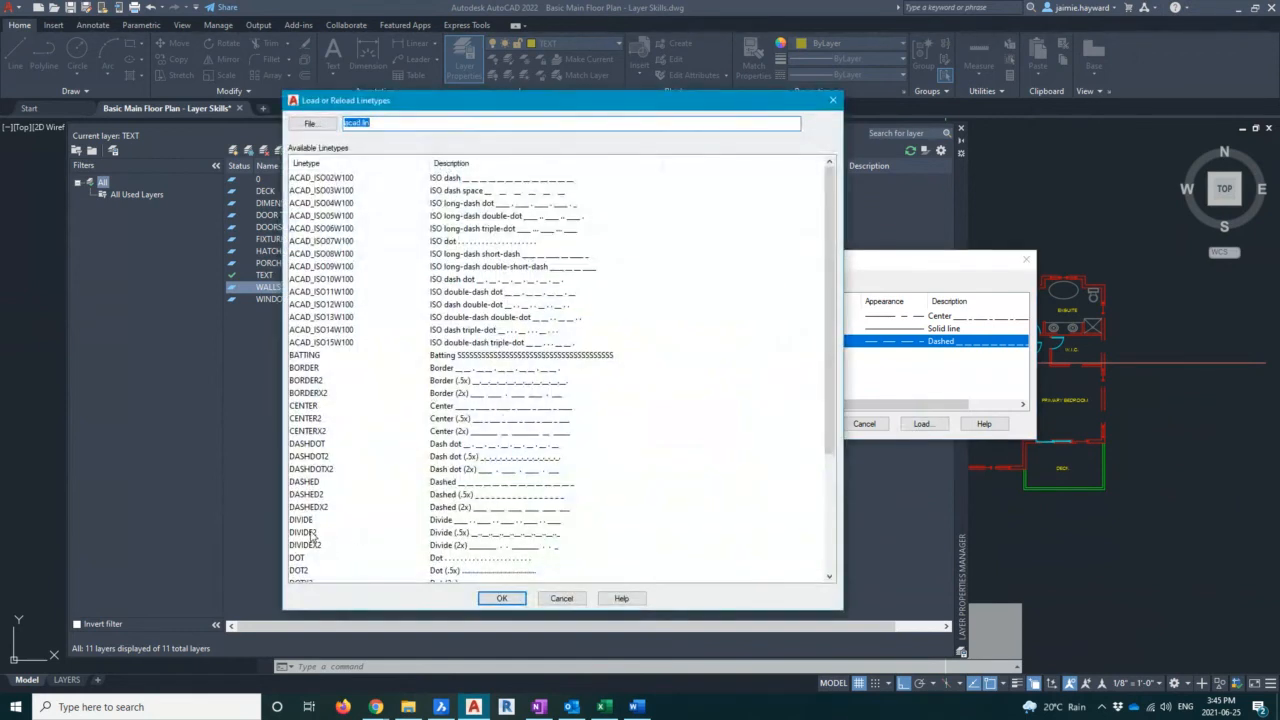
left_click(310, 533)
left_click(305, 496)
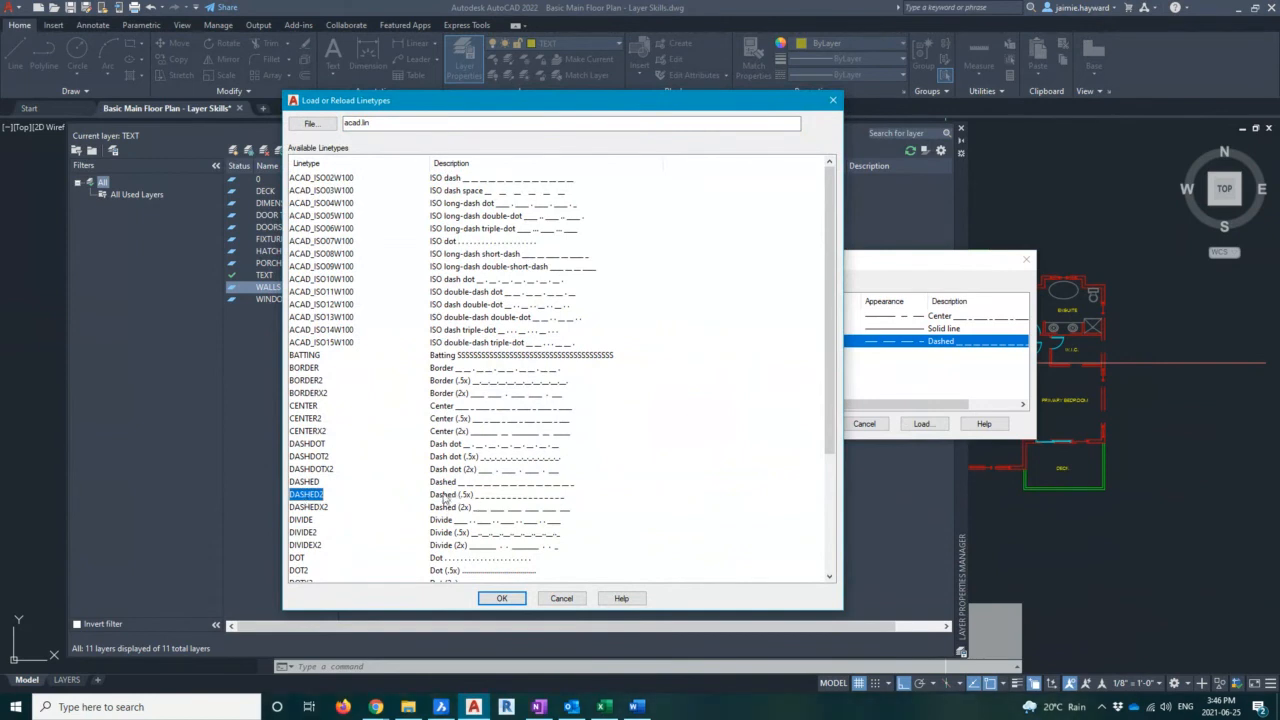
left_click(503, 599)
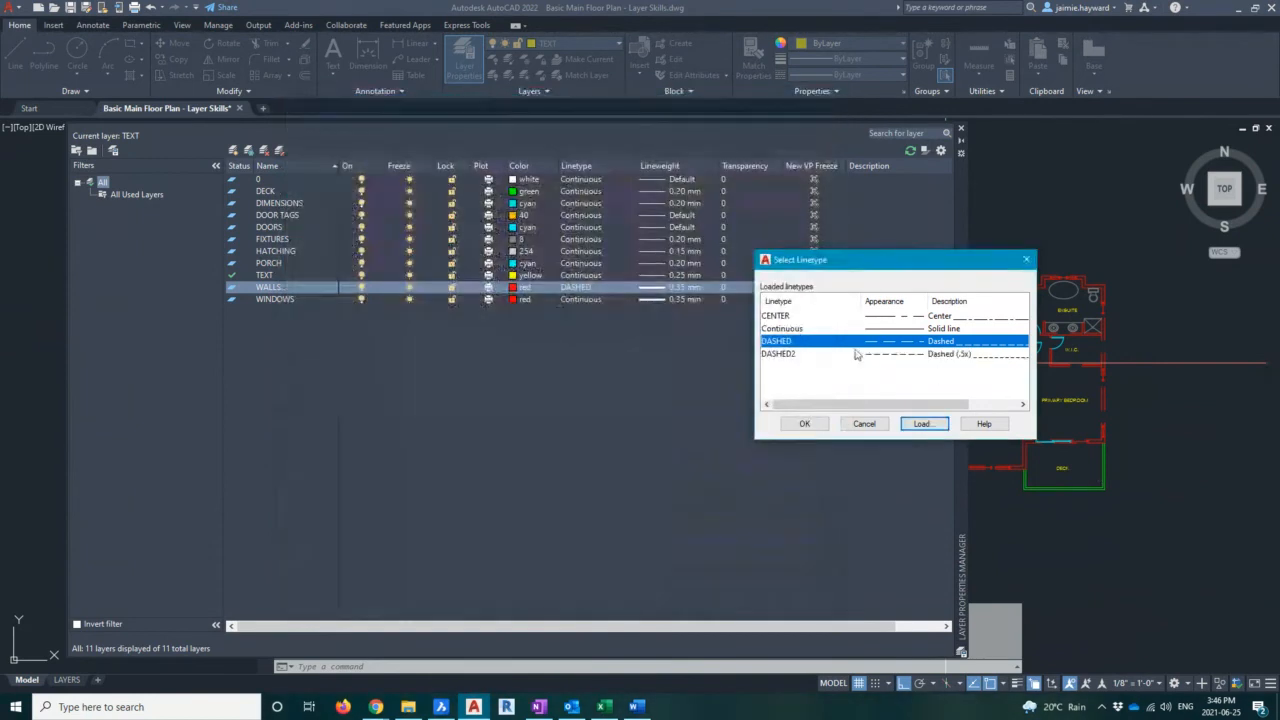
left_click(780, 354)
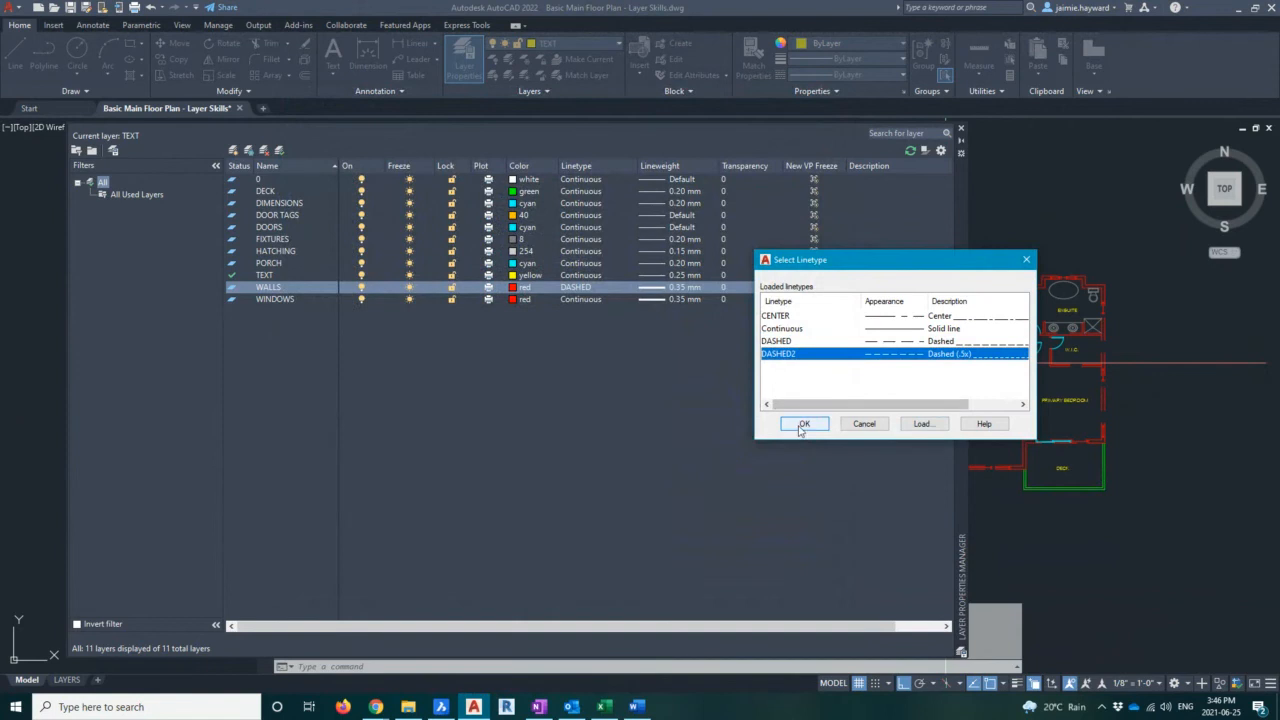
left_click(802, 424)
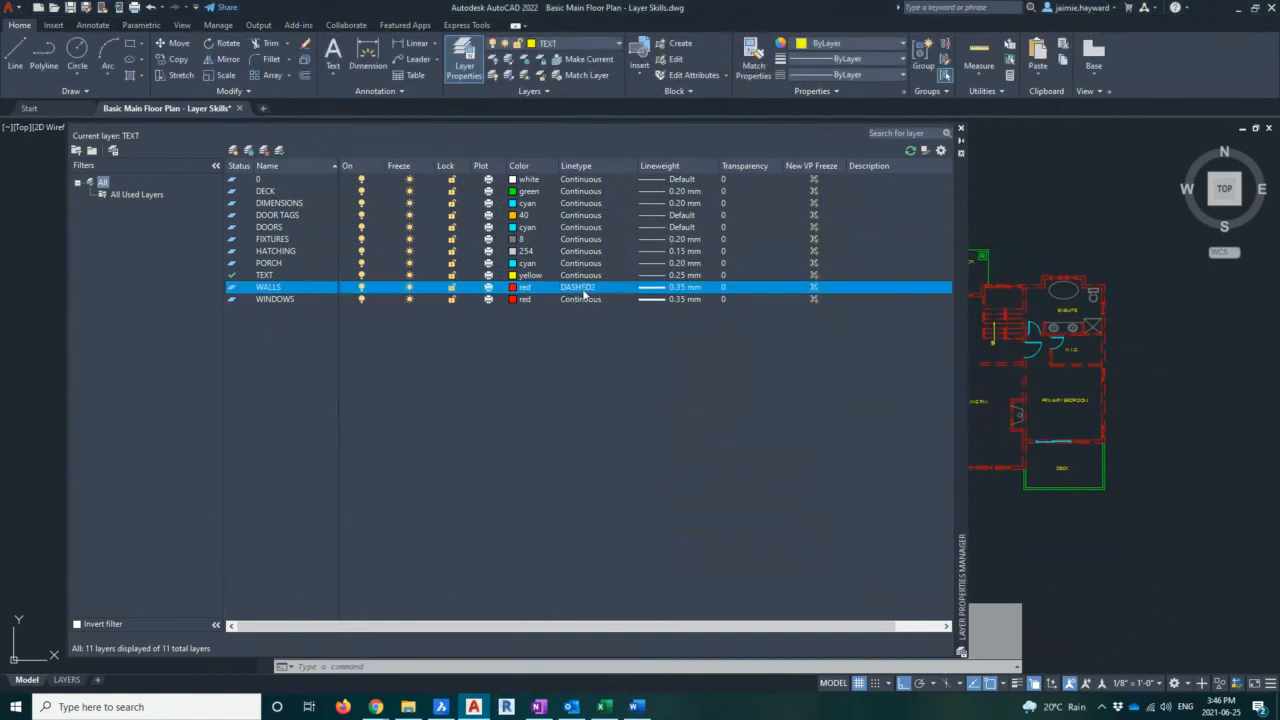
left_click(962, 131)
scroll(888, 344, "up", 3)
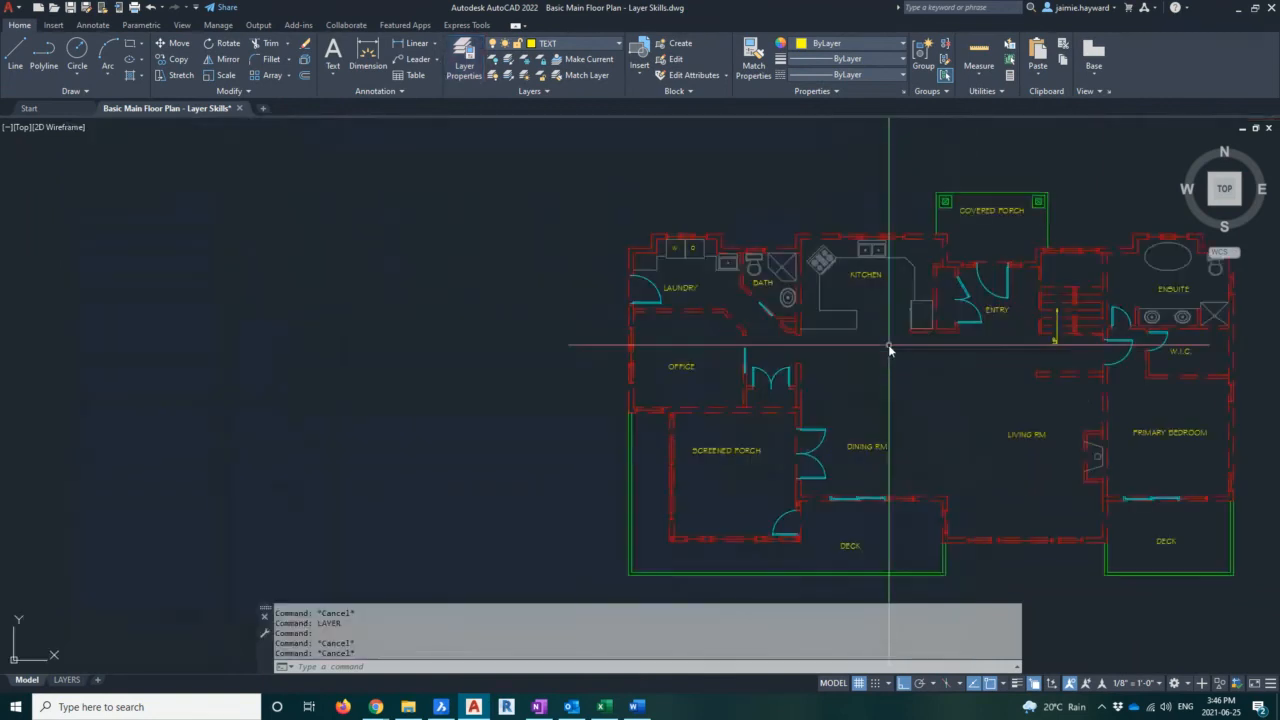
Zoom and pan around the floor plan to examine the DASHED2 walls
middle_click_drag(888, 344, 503, 351)
key("Escape")
key("Escape")
key("Escape")
middle_click_drag(920, 380, 917, 363)
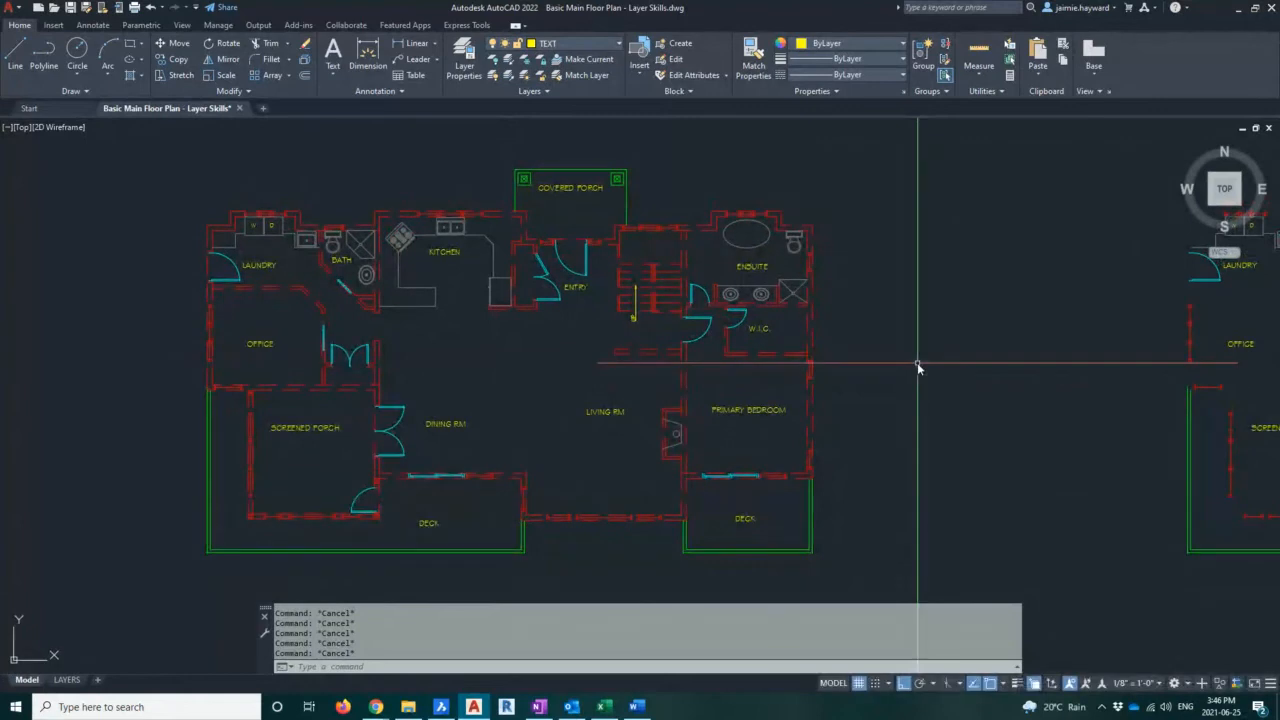
scroll(309, 261, "up", 3)
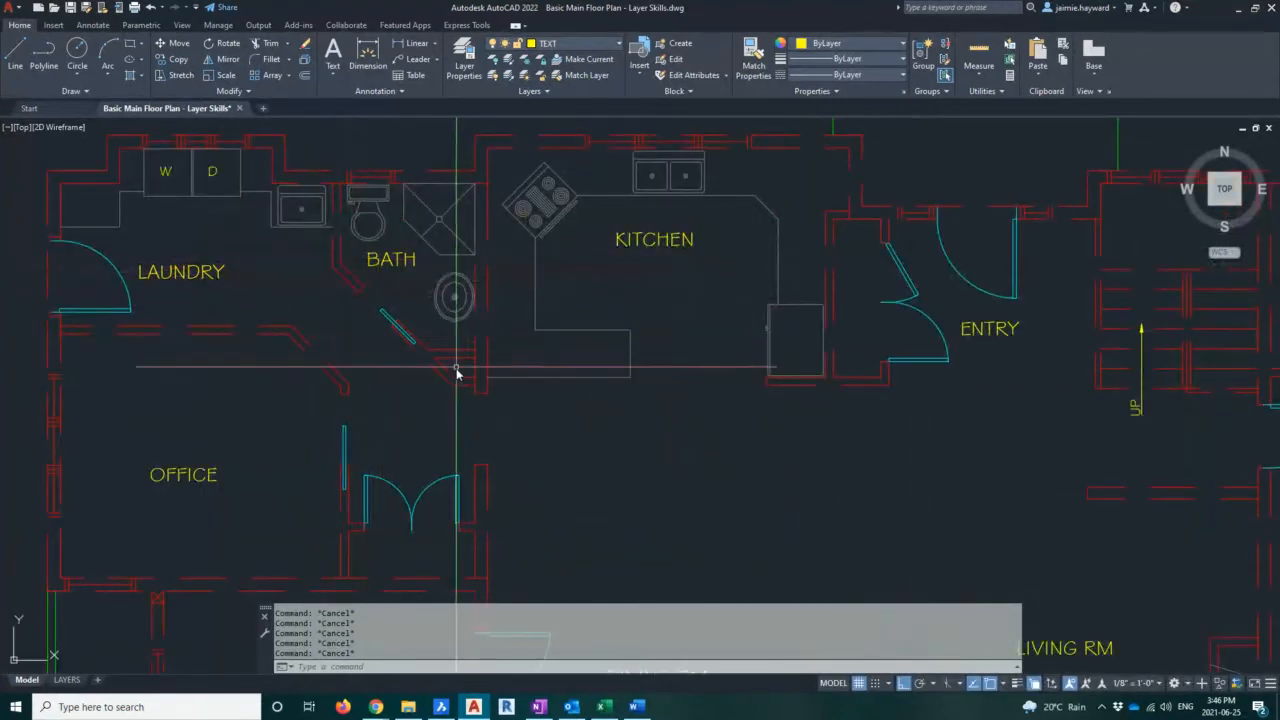
middle_click_drag(463, 465, 484, 271)
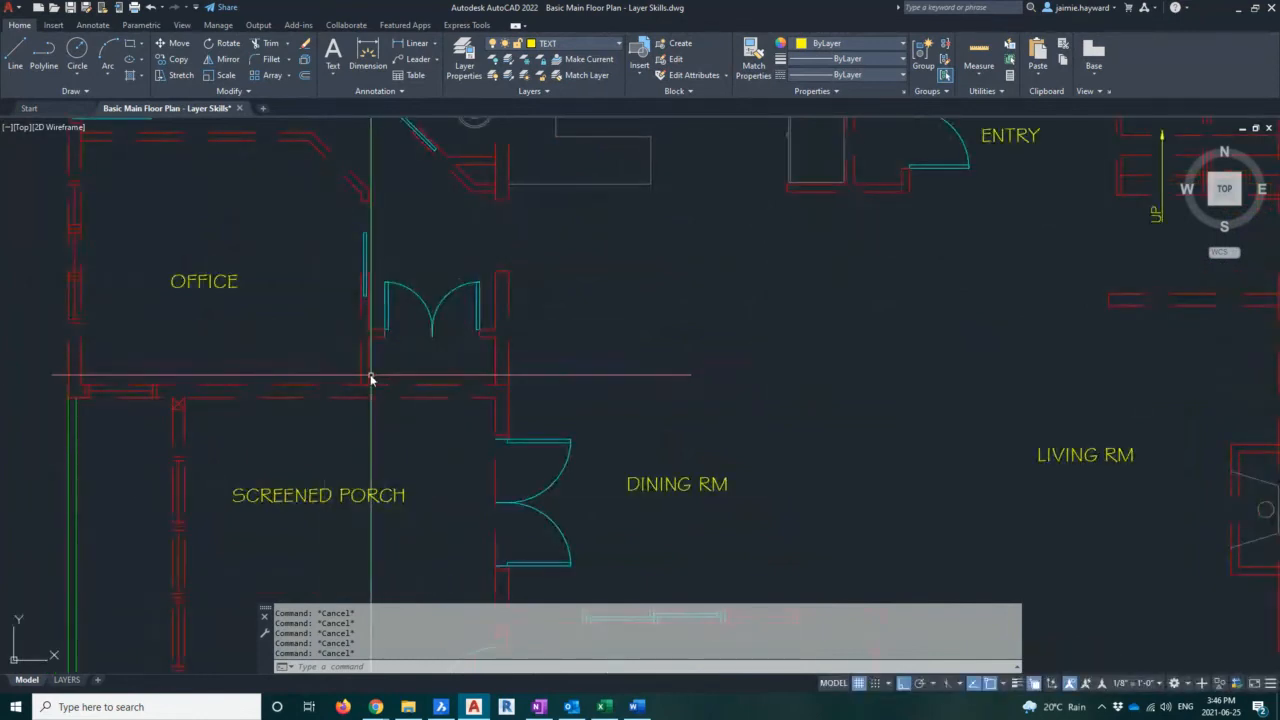
scroll(370, 378, "down", 5)
scroll(457, 391, "up", 1)
middle_click_drag(457, 391, 577, 391)
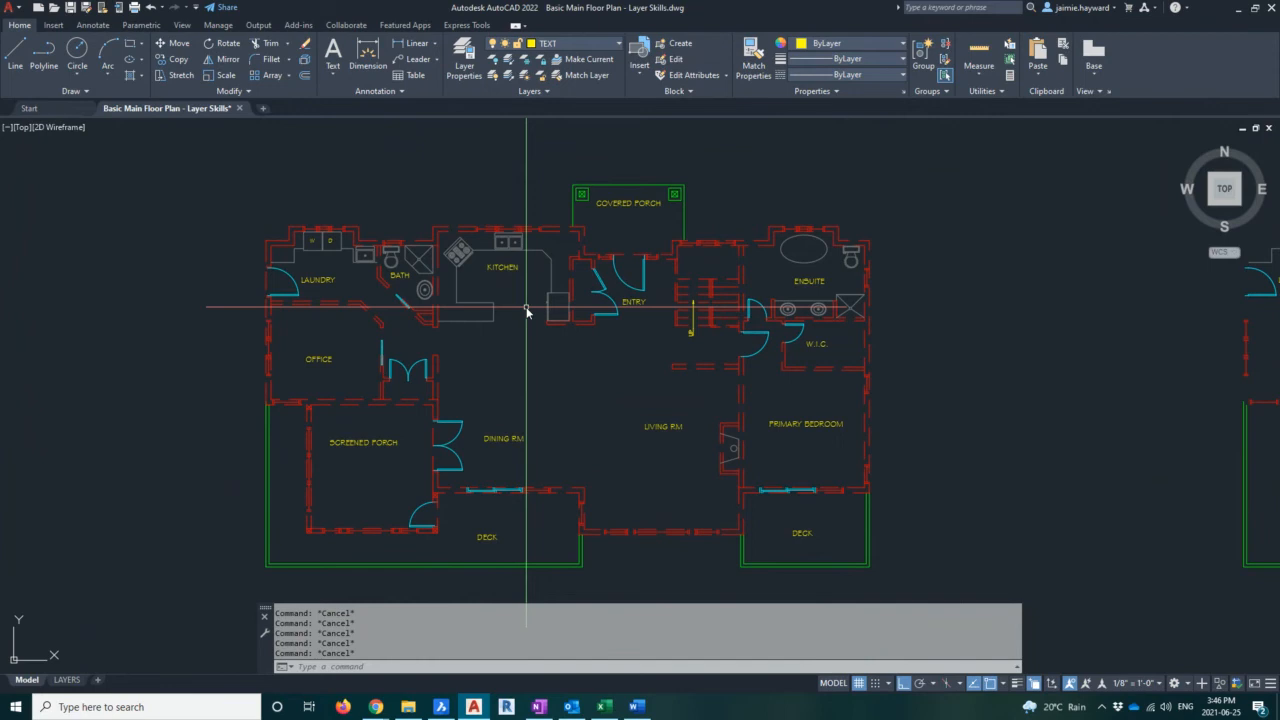
Set the global linetype scale to 0.9
type("LTS")
key("Return")
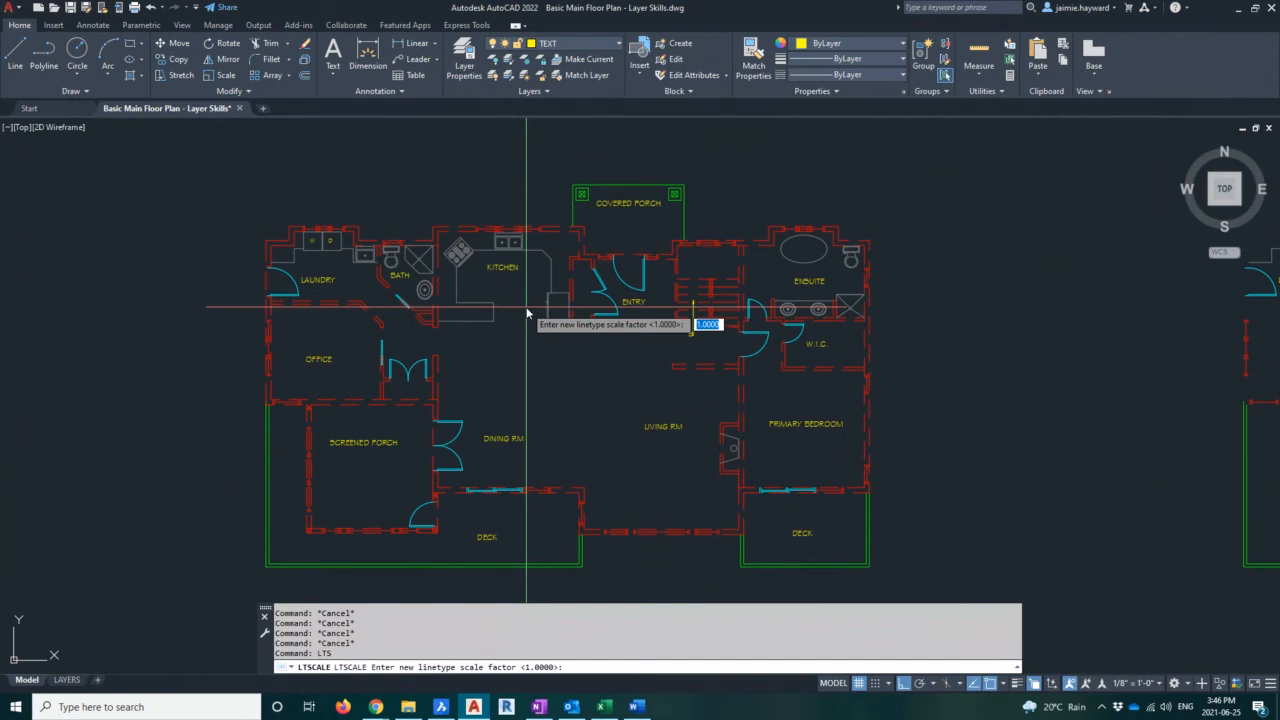
type(".9")
key("Return")
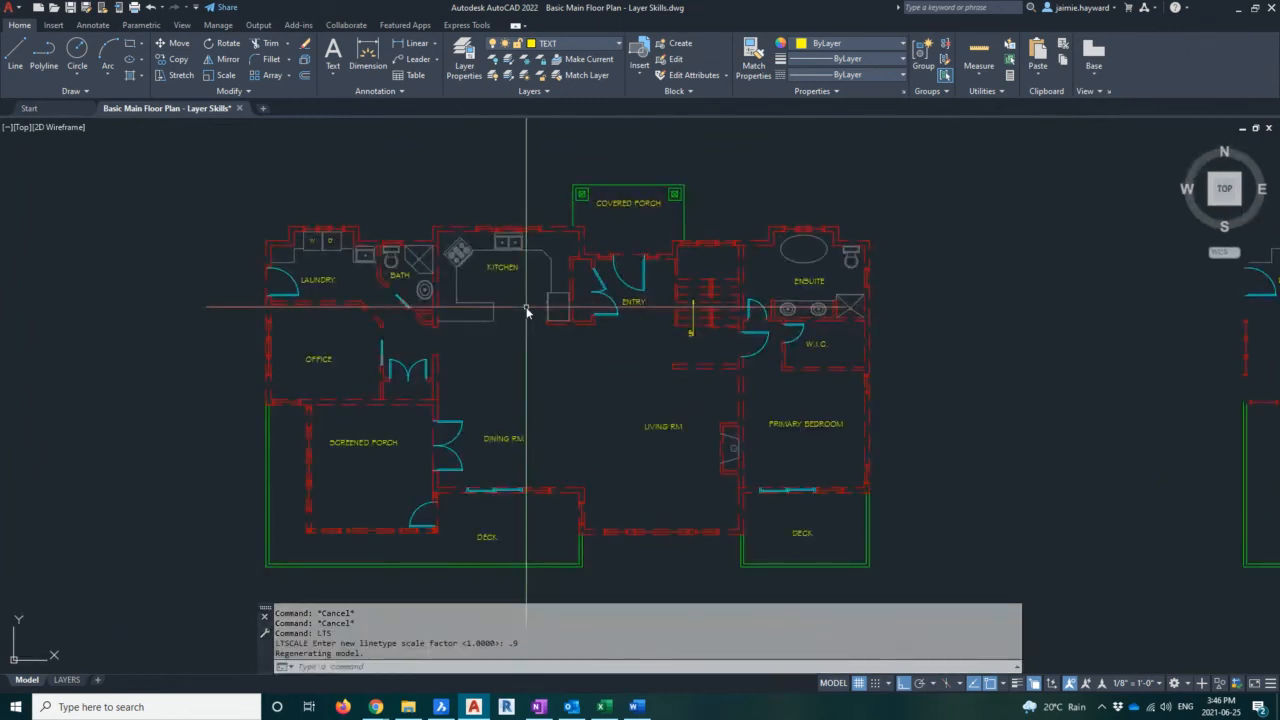
Set the global linetype scale to 0.8
key("Return")
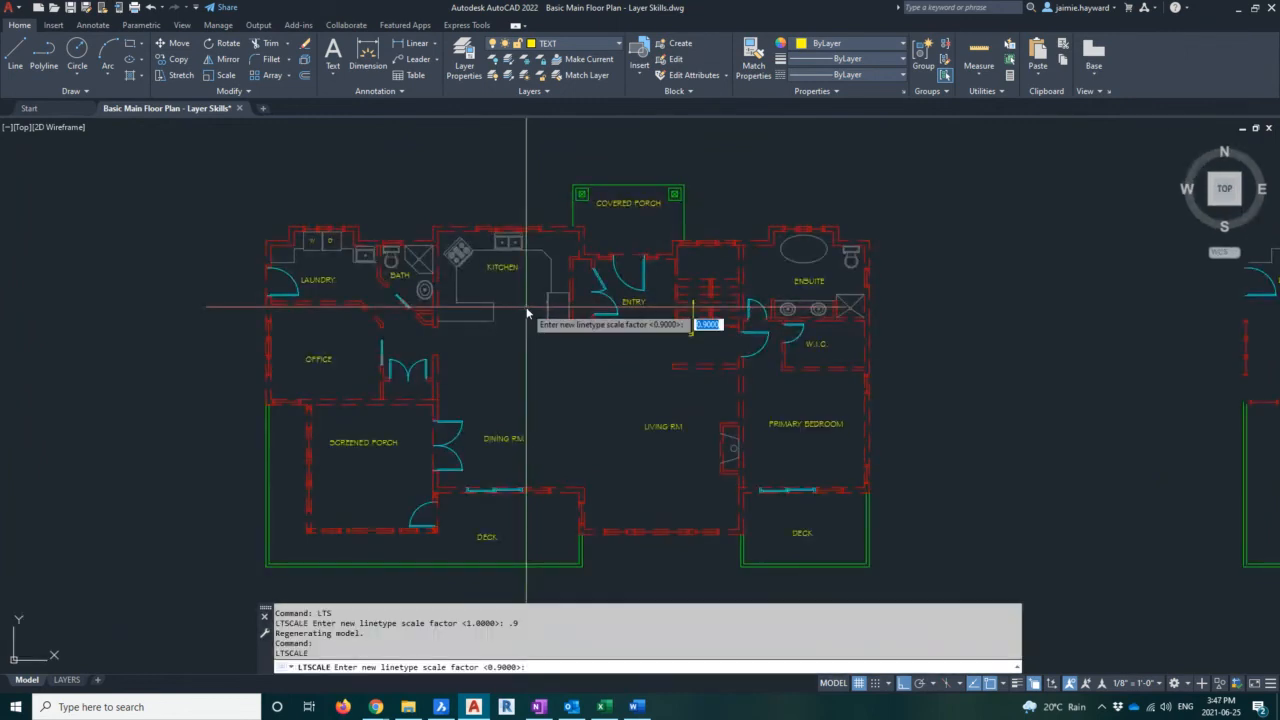
key("Return")
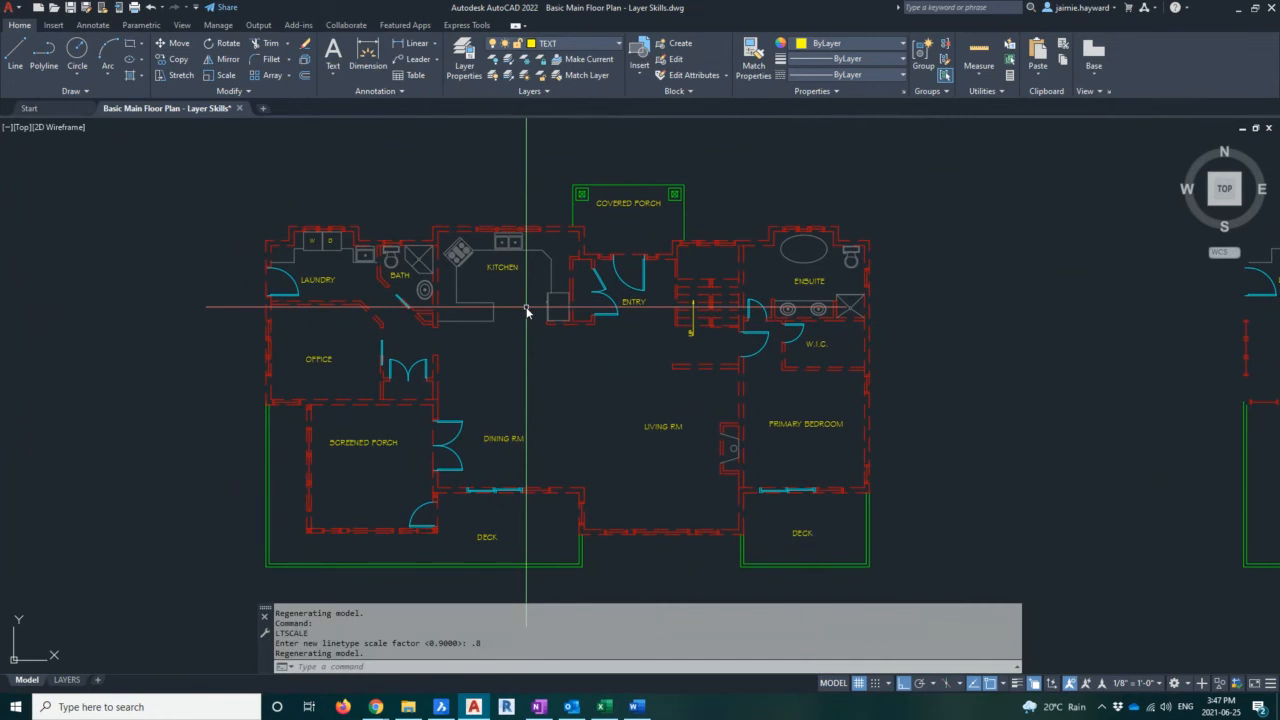
key("Return")
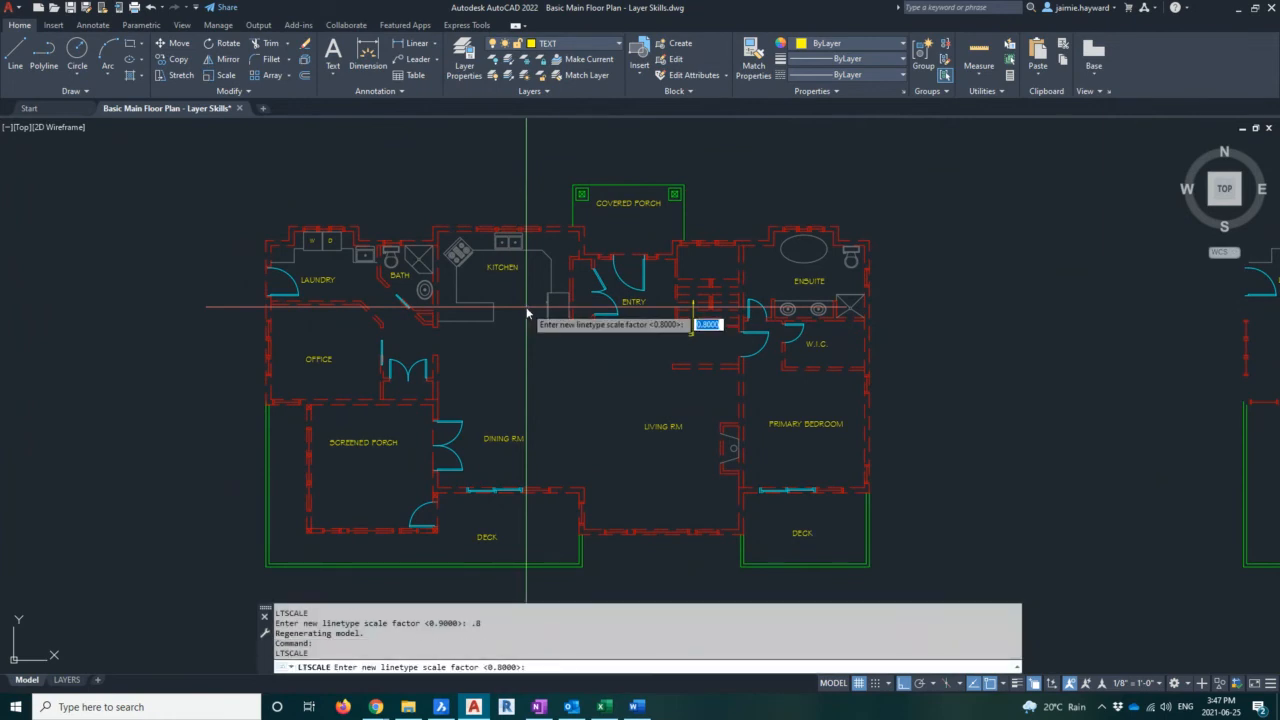
Set the global linetype scale to 0.5 and zoom in to inspect the walls
type(".5")
key("Return")
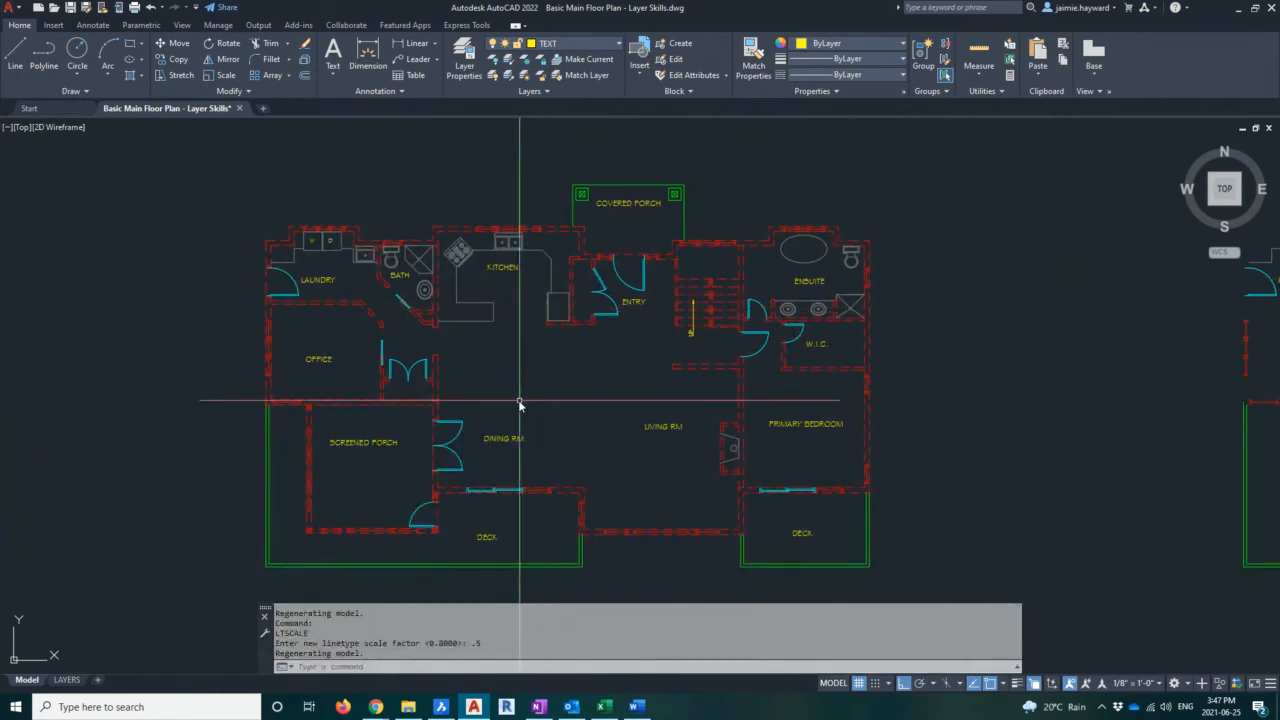
scroll(396, 396, "up", 4)
middle_click_drag(429, 206, 440, 357)
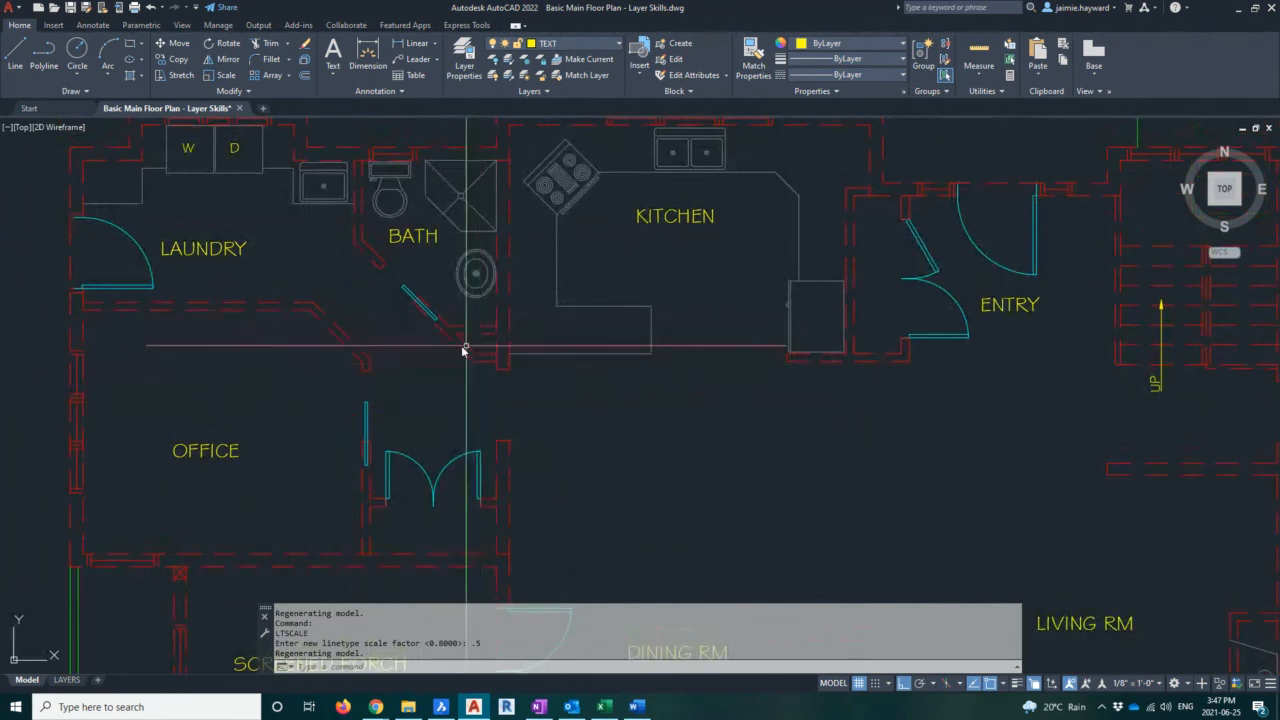
scroll(476, 332, "down", 5)
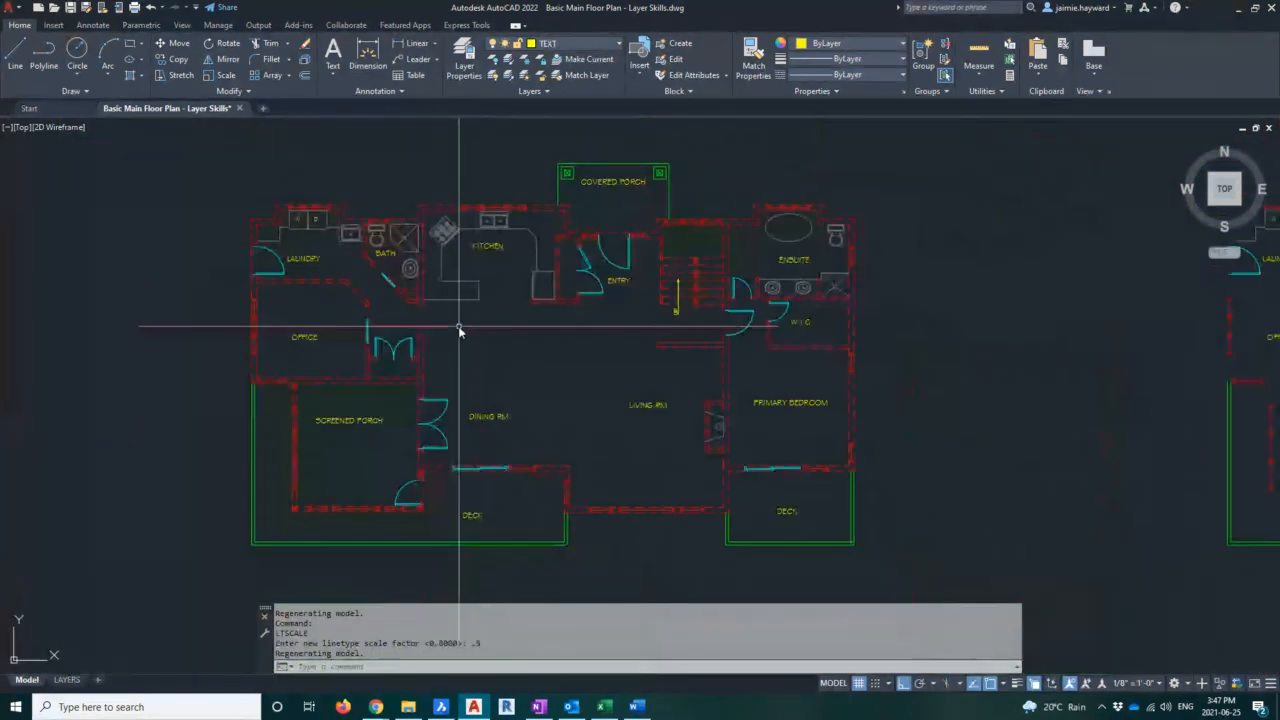
Set the global linetype scale to 0.3
type("LTS")
key("Return")
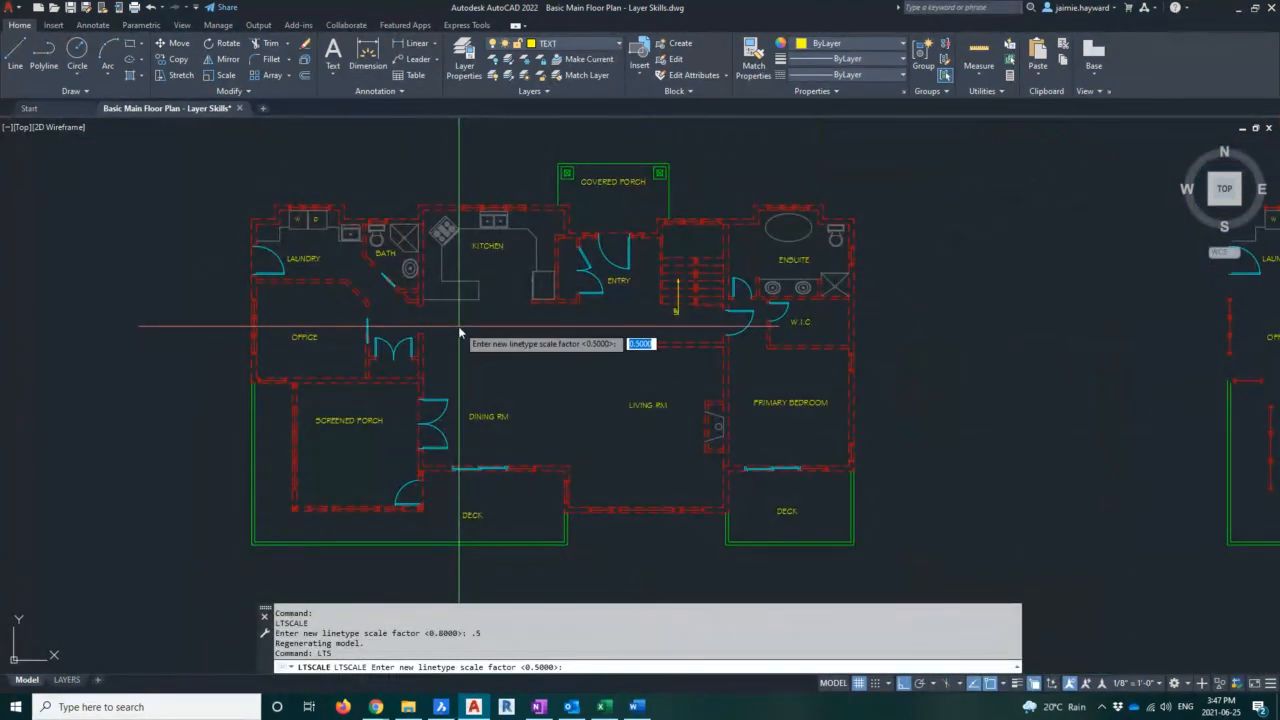
type(".3")
key("Return")
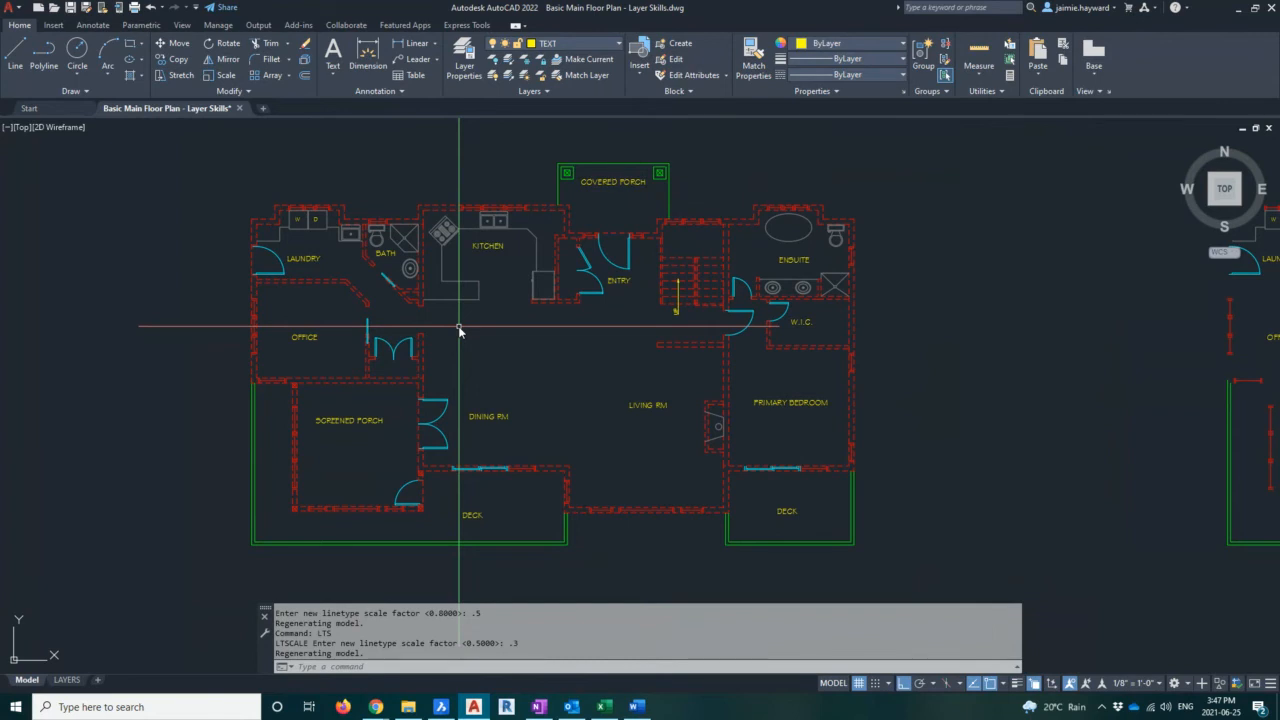
type("ts")
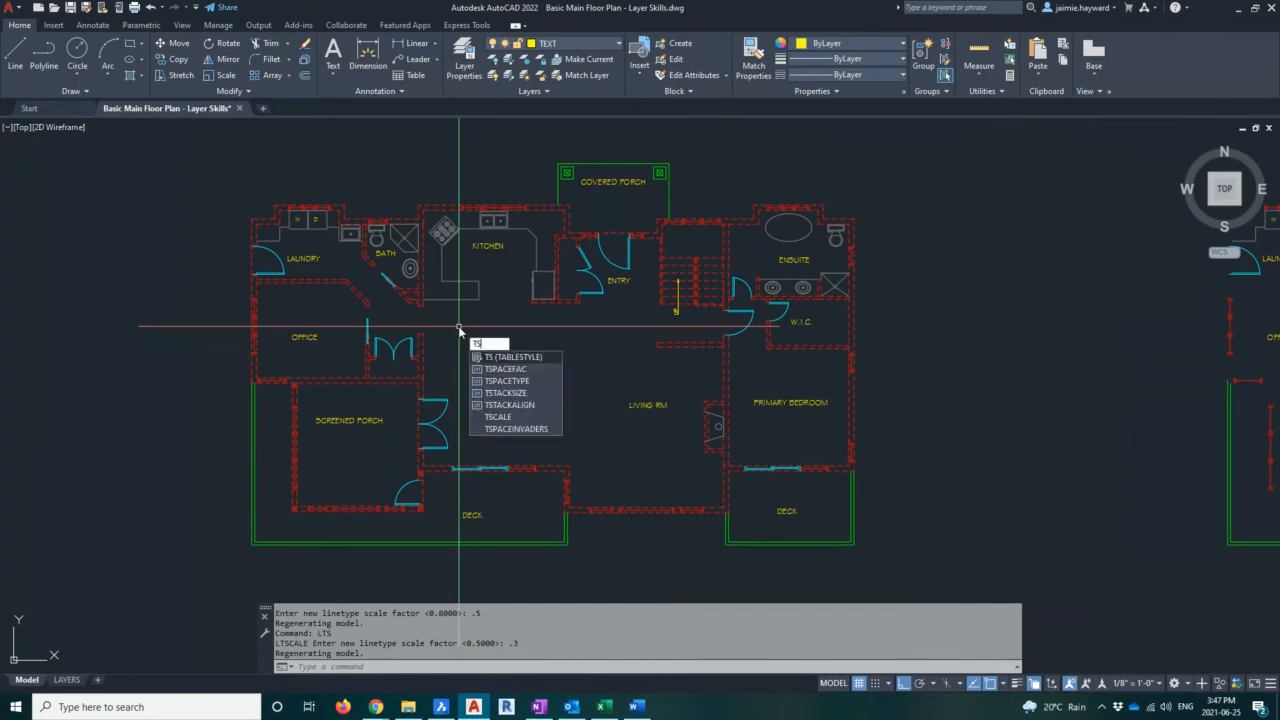
key("BackSpace")
key("BackSpace")
type("lts")
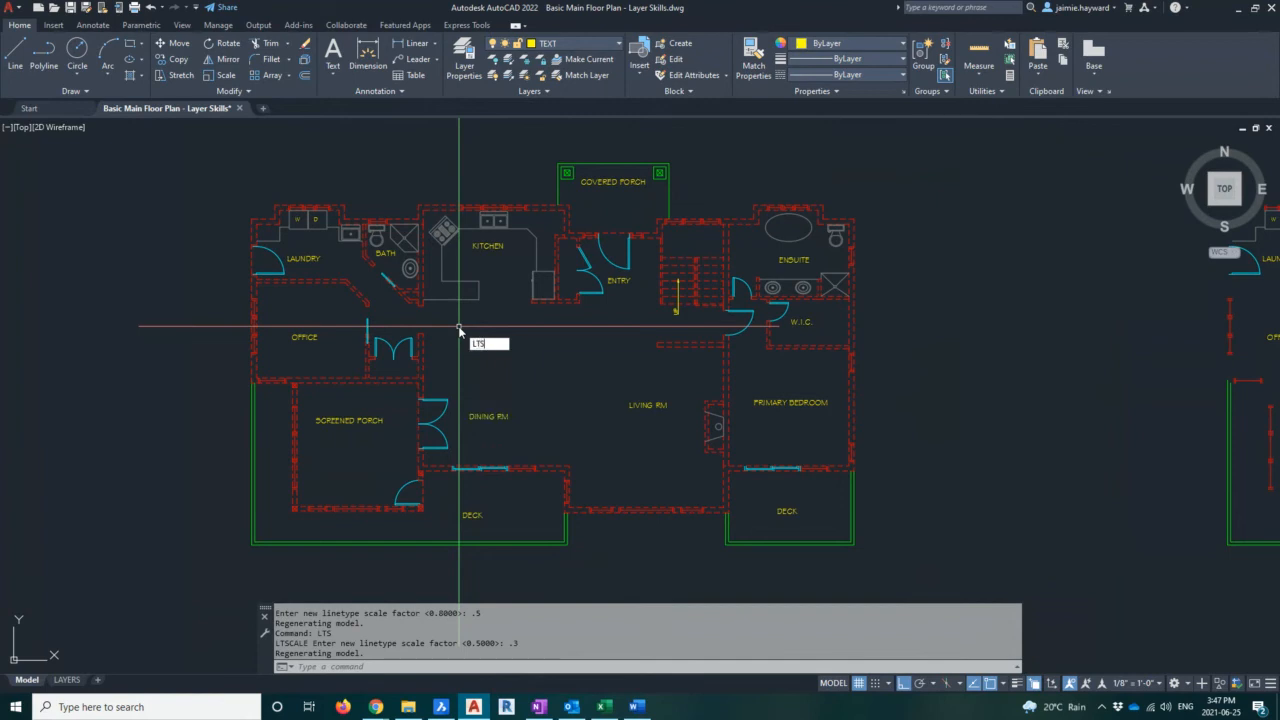
key("Return")
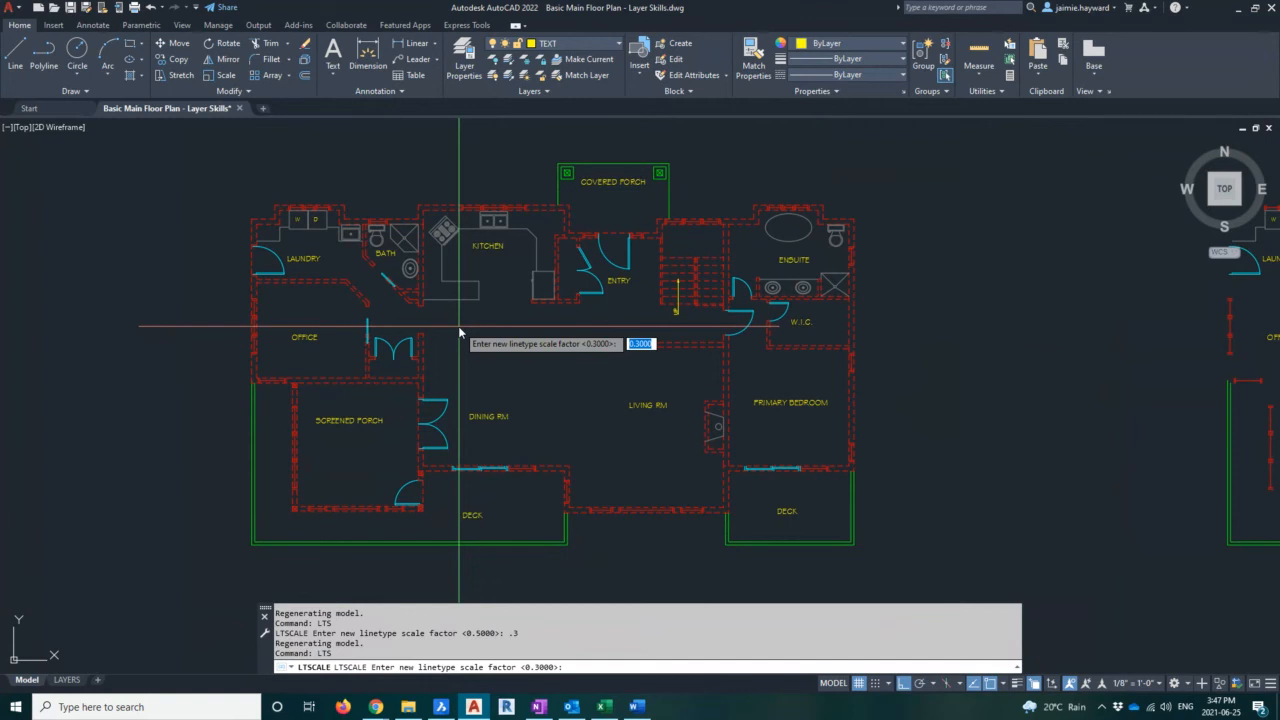
key("Escape")
key("Escape")
key("Escape")
key("Escape")
key("Escape")
type("L")
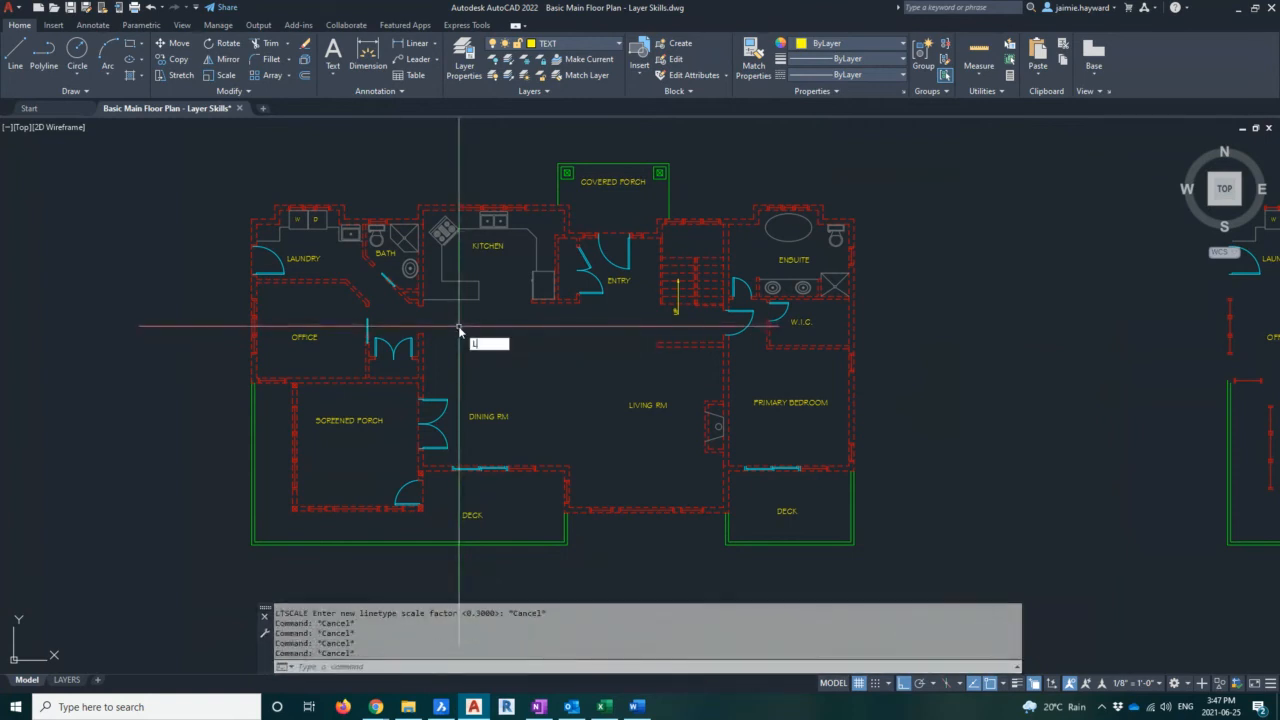
key("Return")
middle_click_drag(480, 318, 689, 320)
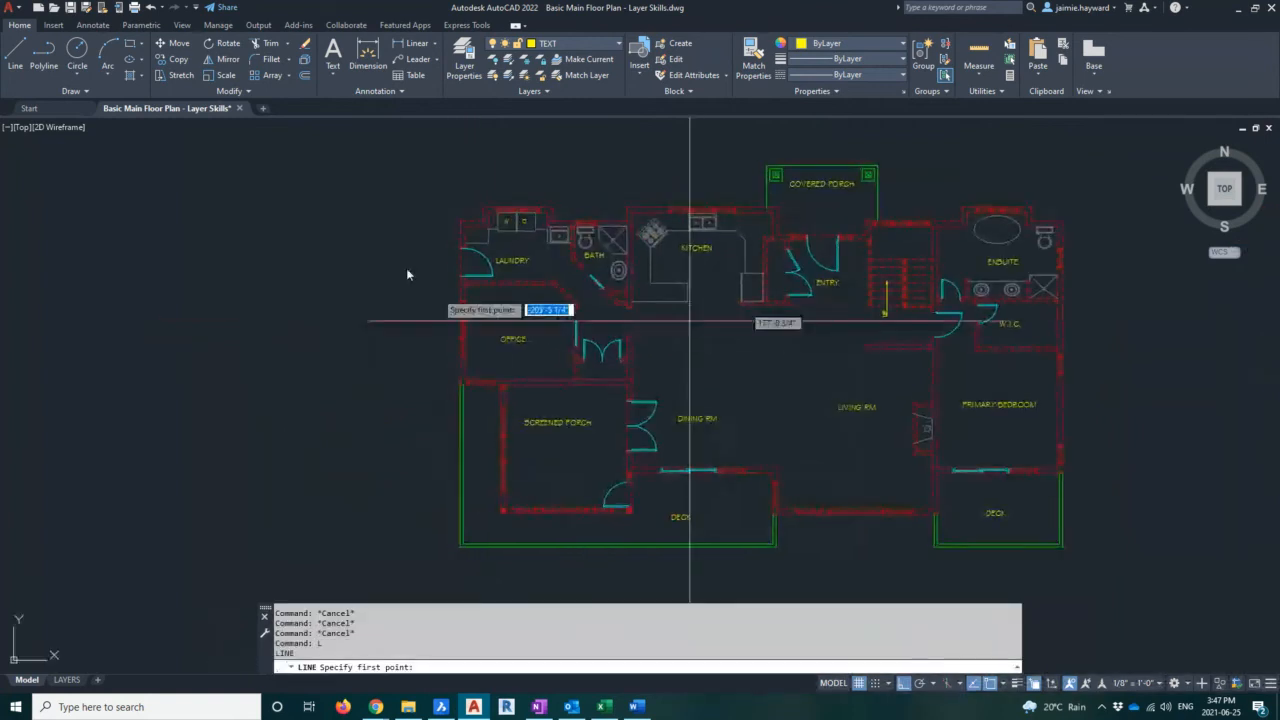
left_click(400, 215)
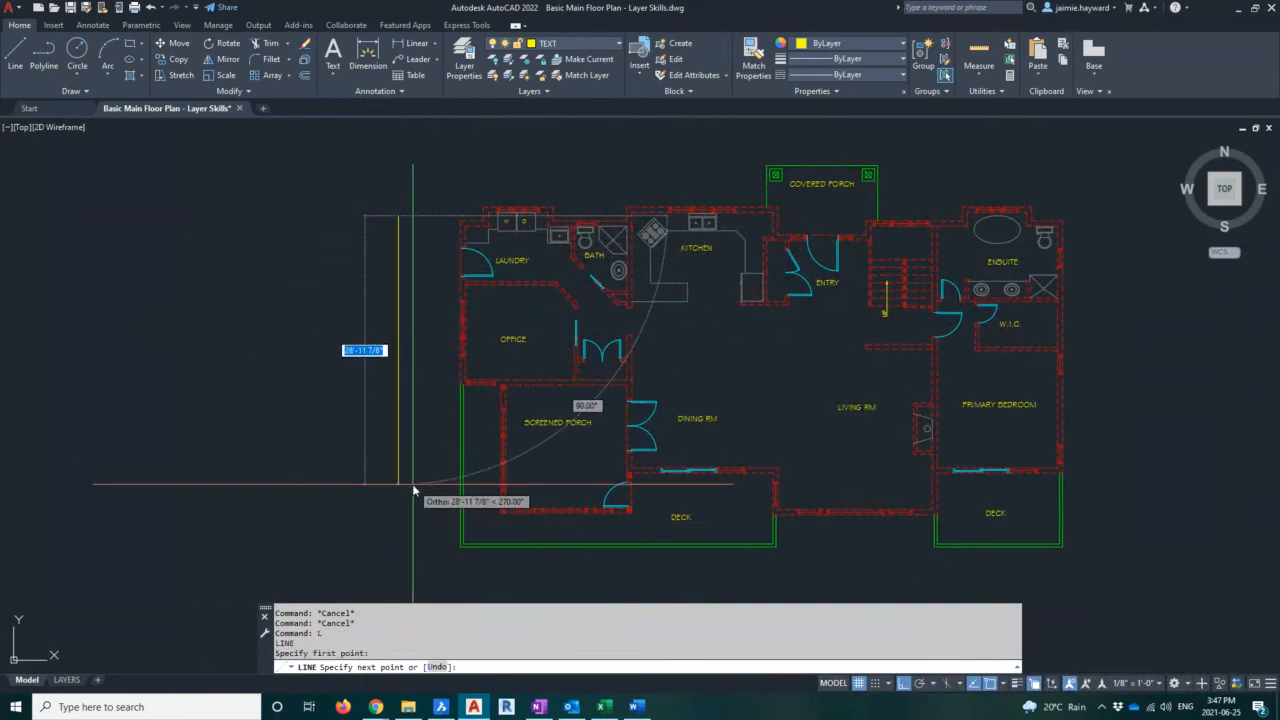
key("Escape")
key("Escape")
key("Escape")
key("Escape")
middle_click_drag(517, 486, 357, 503)
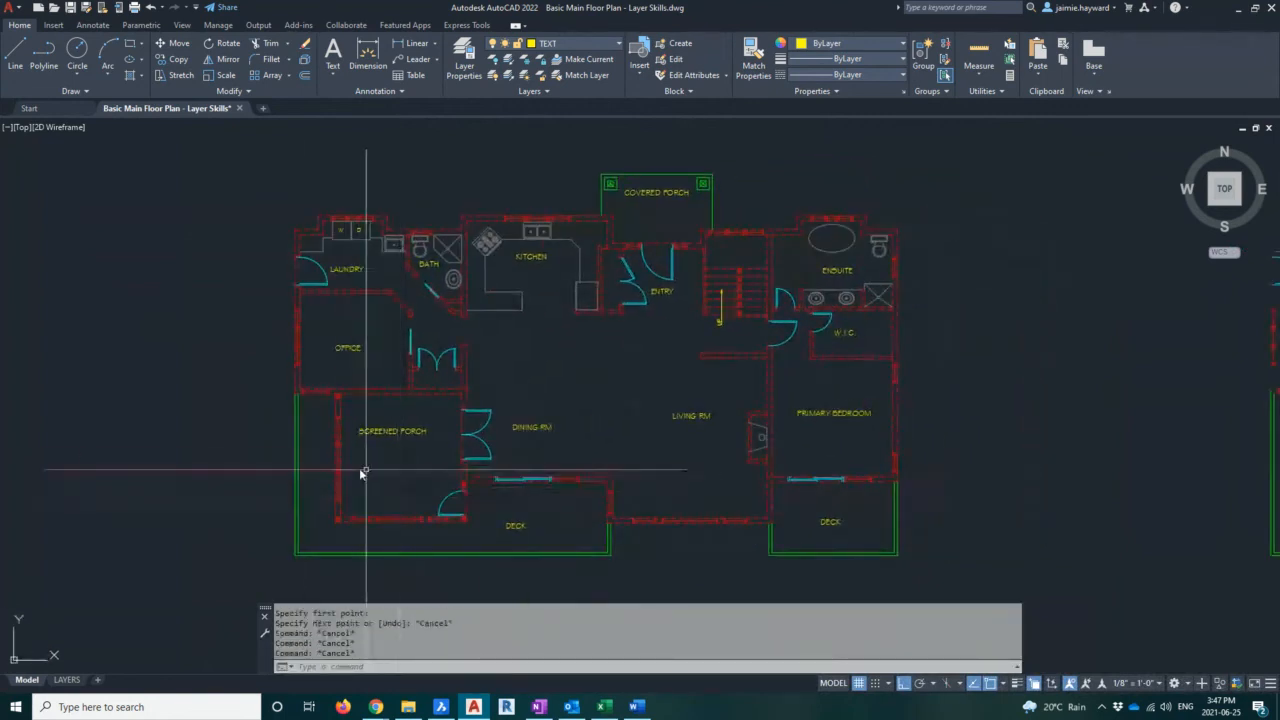
Assign the CENTER linetype to the DECK layer in the layer manager and collapse it
left_click(463, 62)
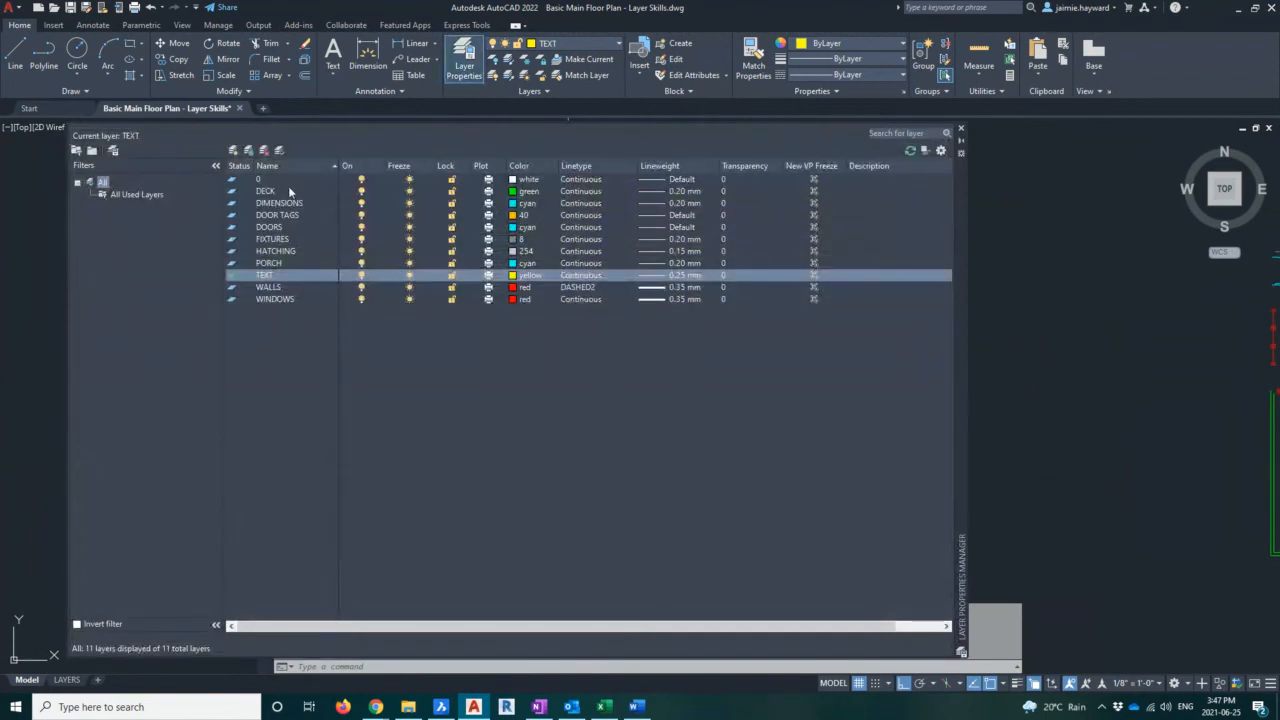
left_click(581, 192)
left_click(795, 316)
left_click(804, 424)
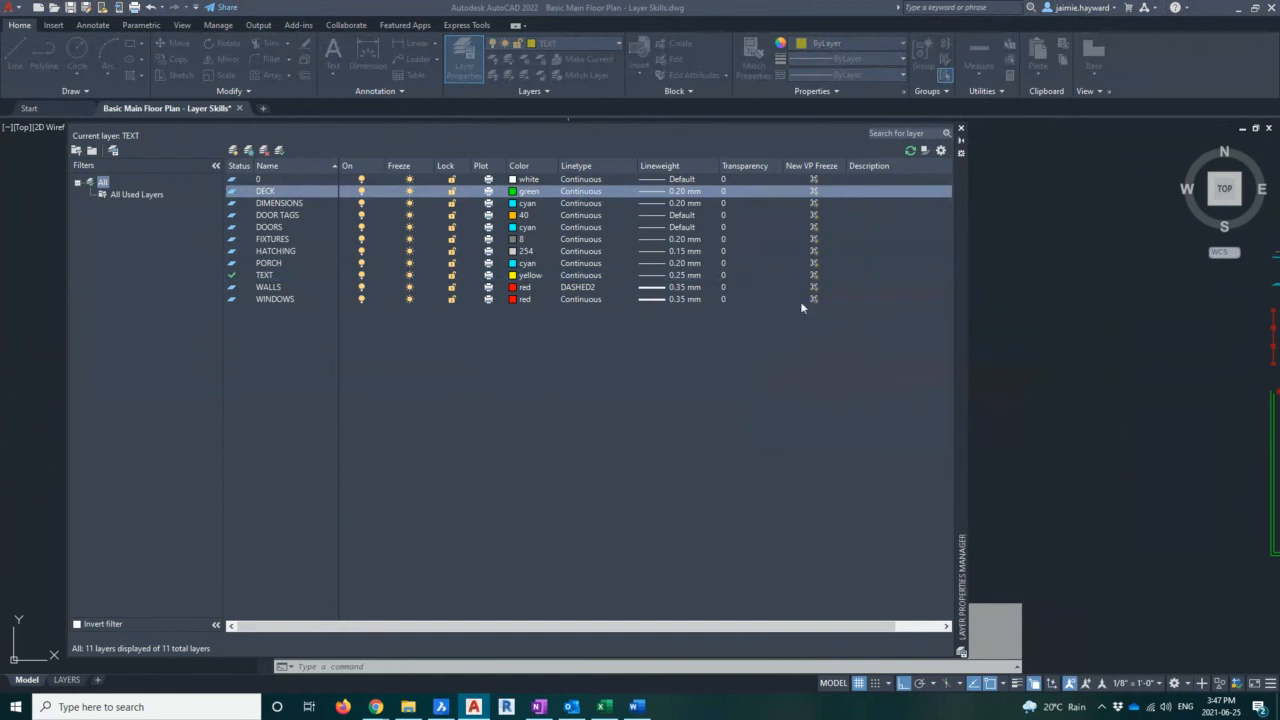
left_click(961, 131)
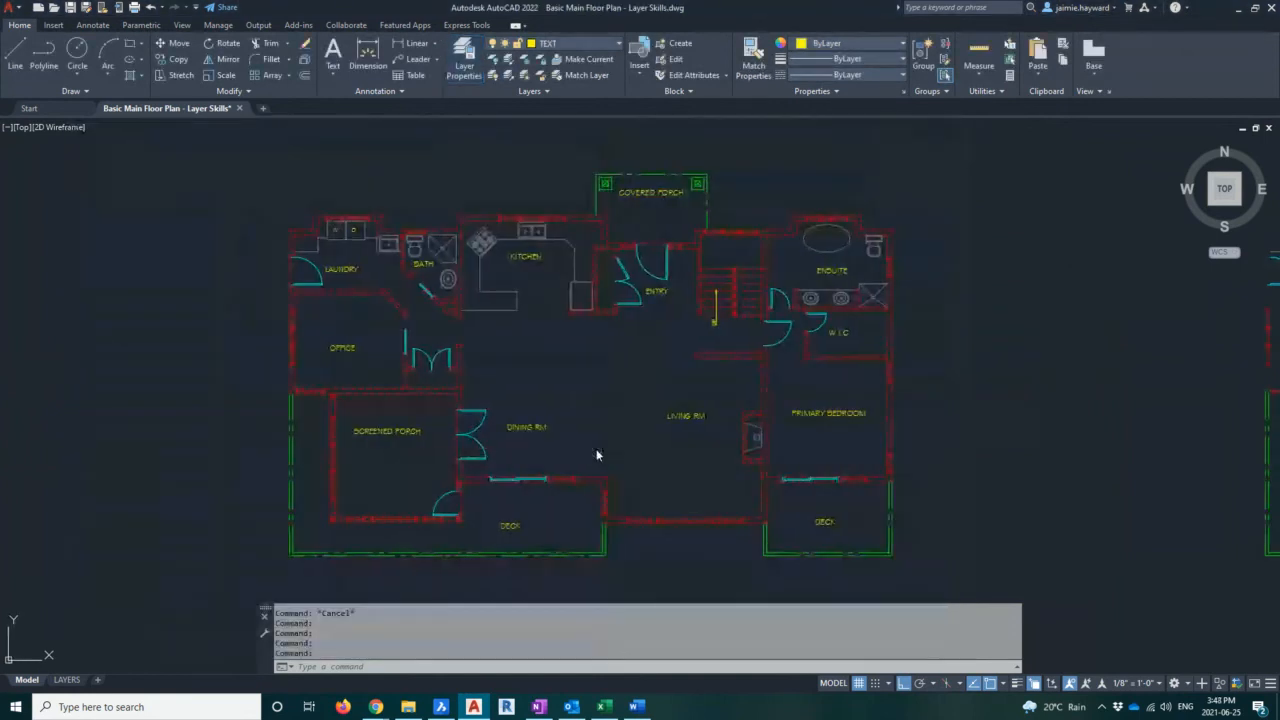
Load the CENTER2 linetype and assign it to the DECK layer, collapsing the layer manager
scroll(590, 455, "up", 2)
key("Escape")
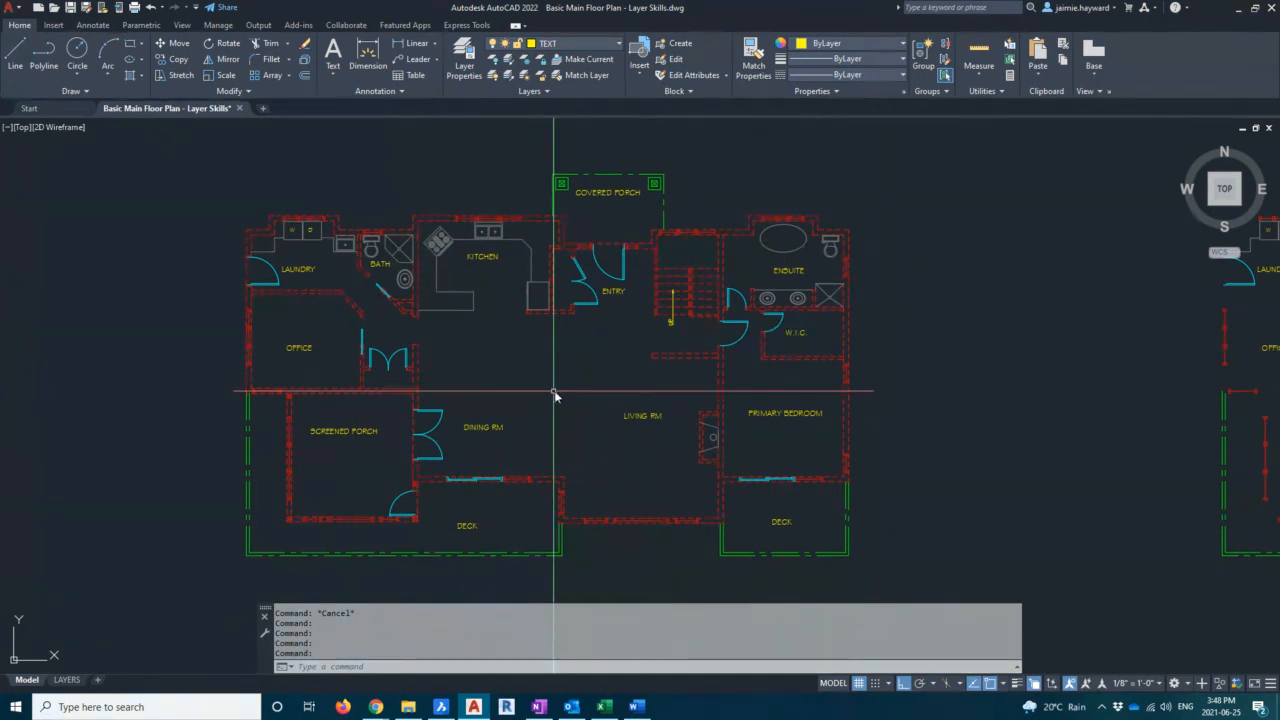
middle_click_drag(567, 407, 826, 336)
scroll(546, 467, "up", 2)
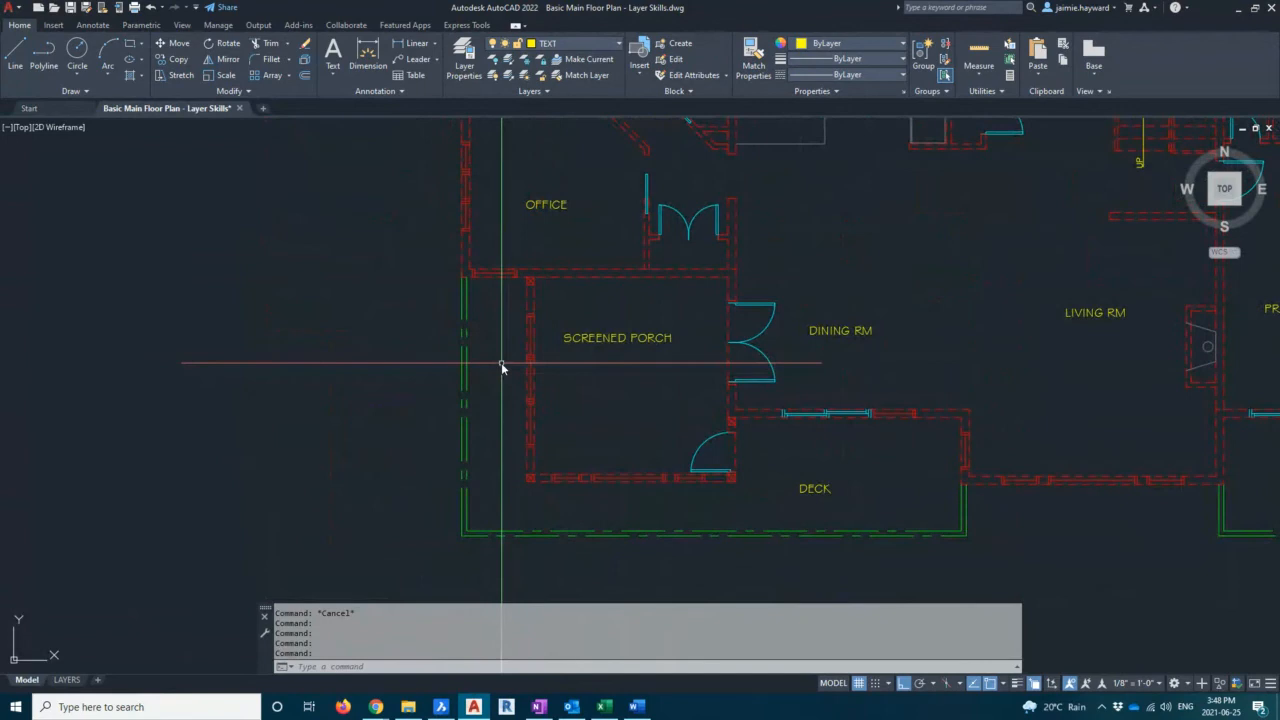
middle_click_drag(501, 362, 542, 360)
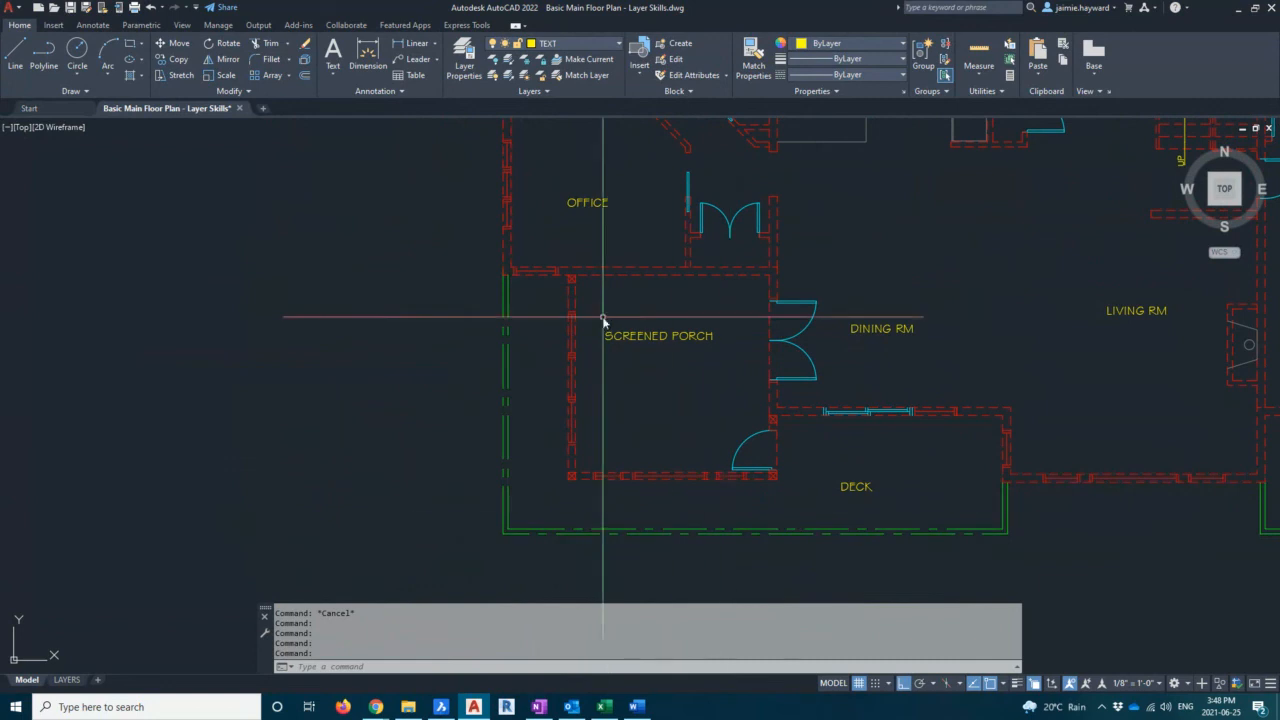
left_click(464, 60)
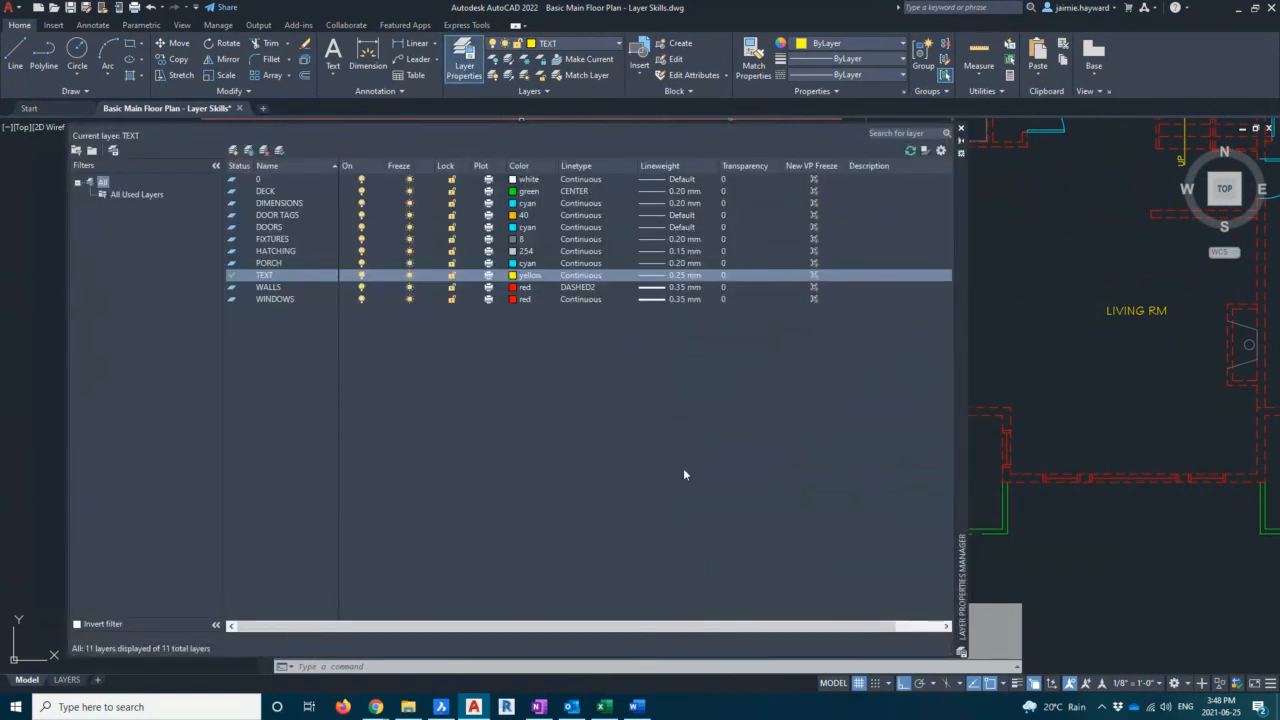
left_click(574, 191)
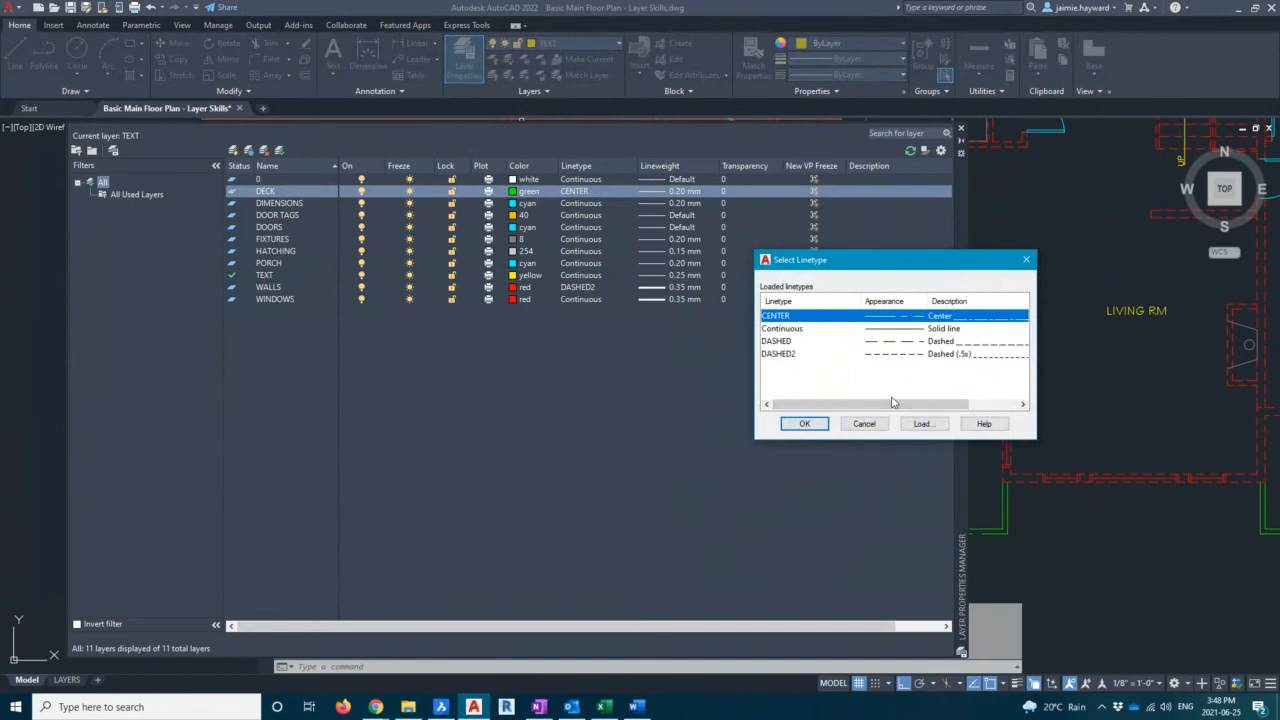
left_click(922, 423)
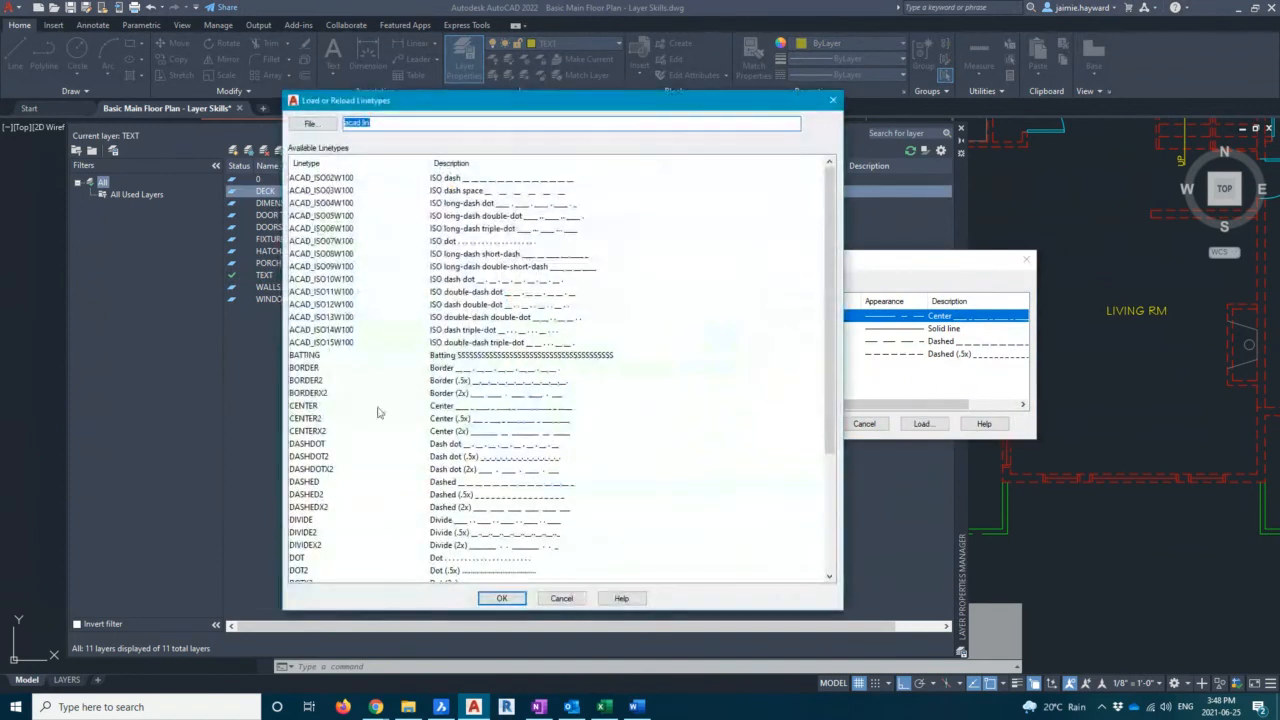
left_click(318, 418)
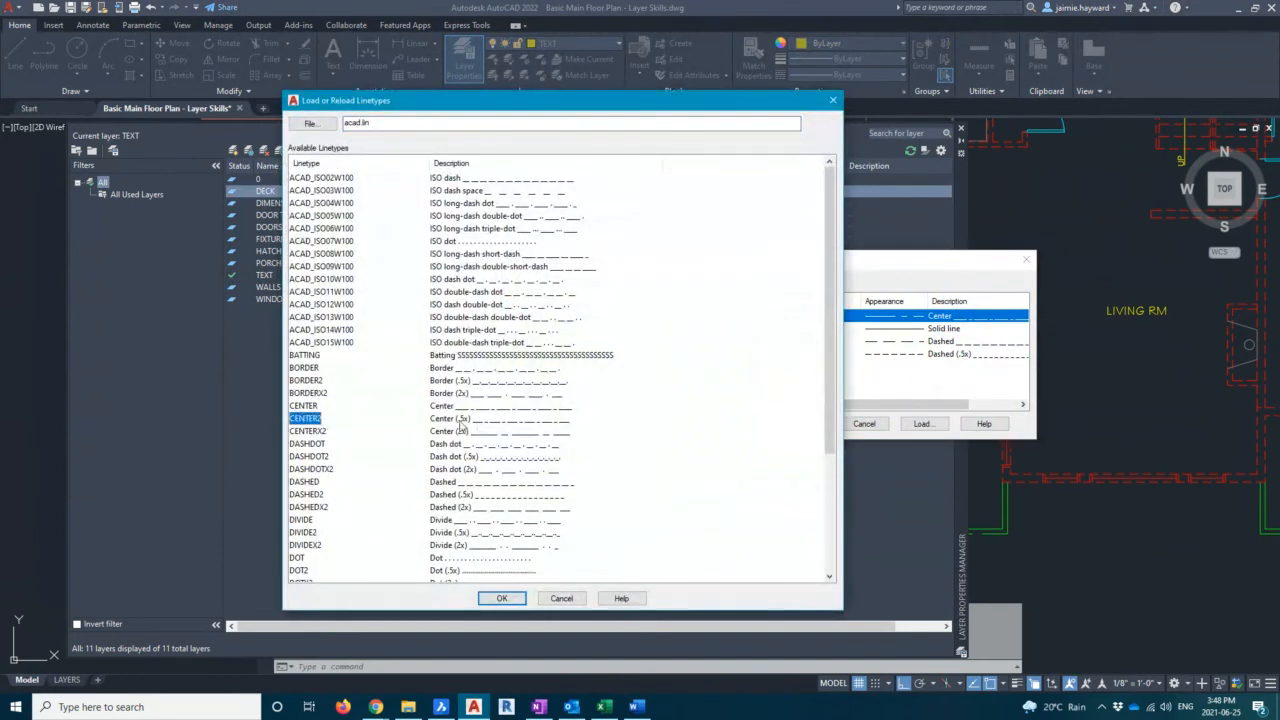
left_click(502, 598)
left_click(790, 341)
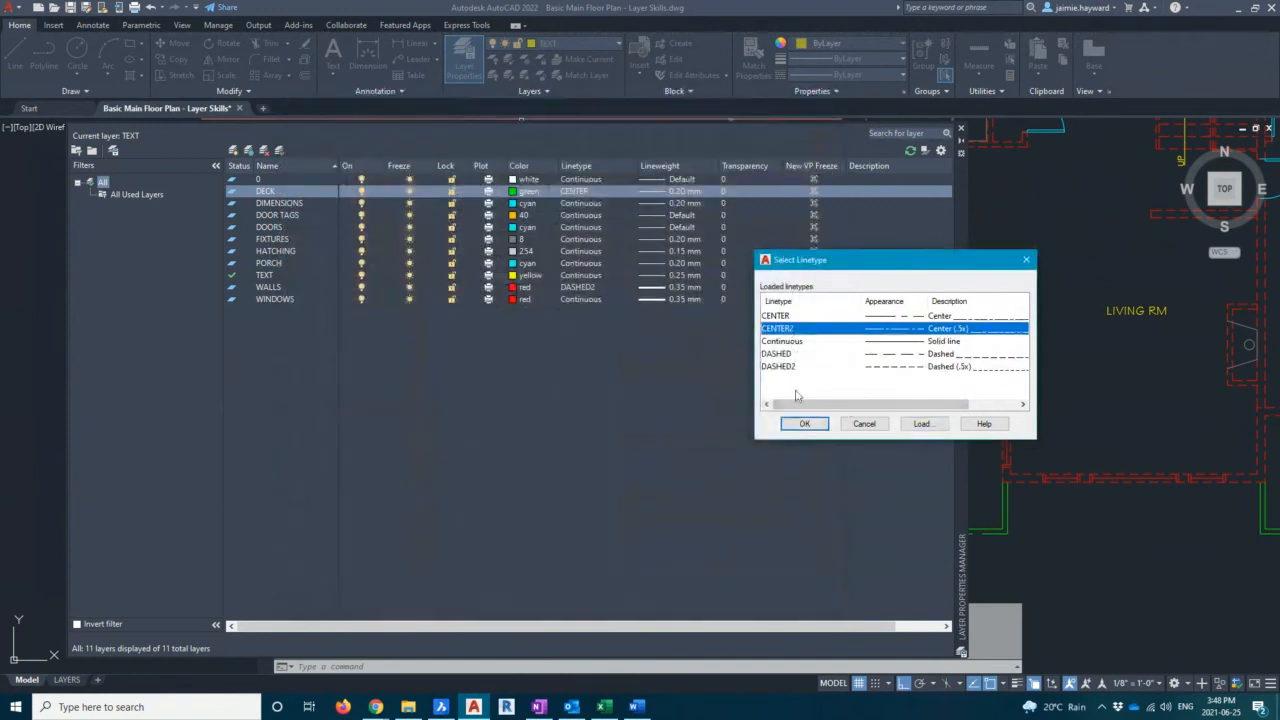
left_click(804, 423)
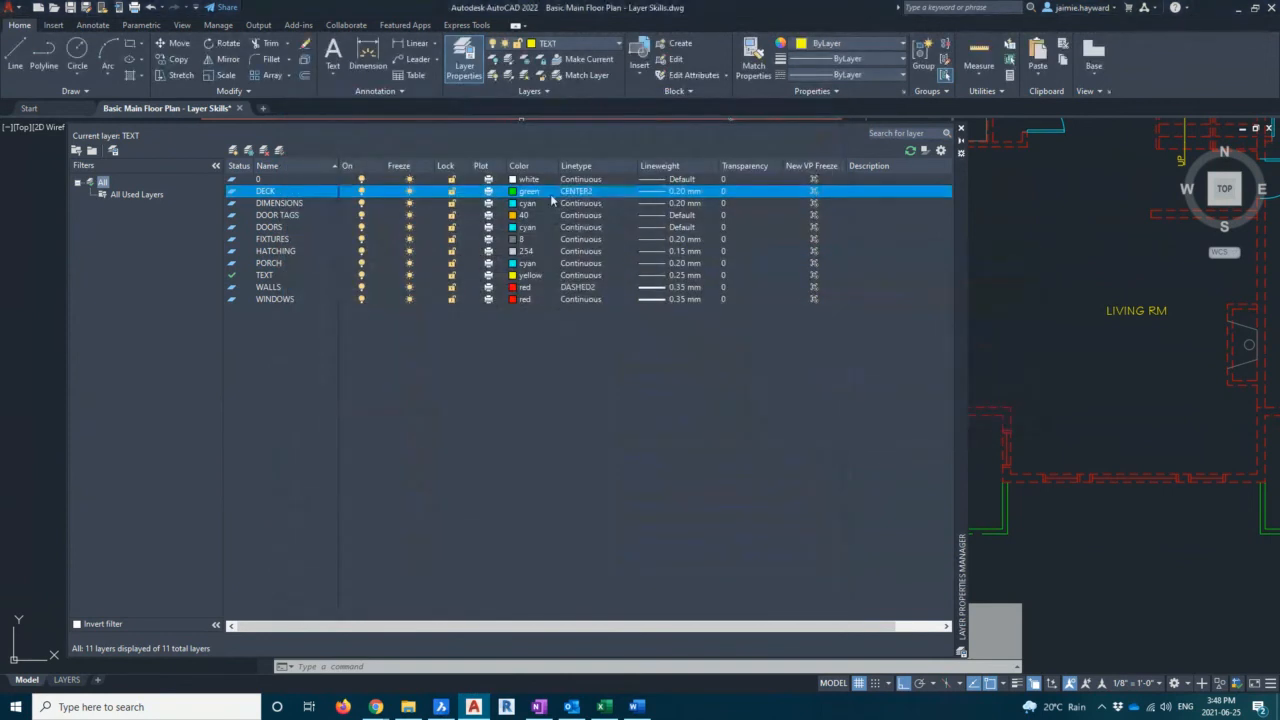
left_click(961, 129)
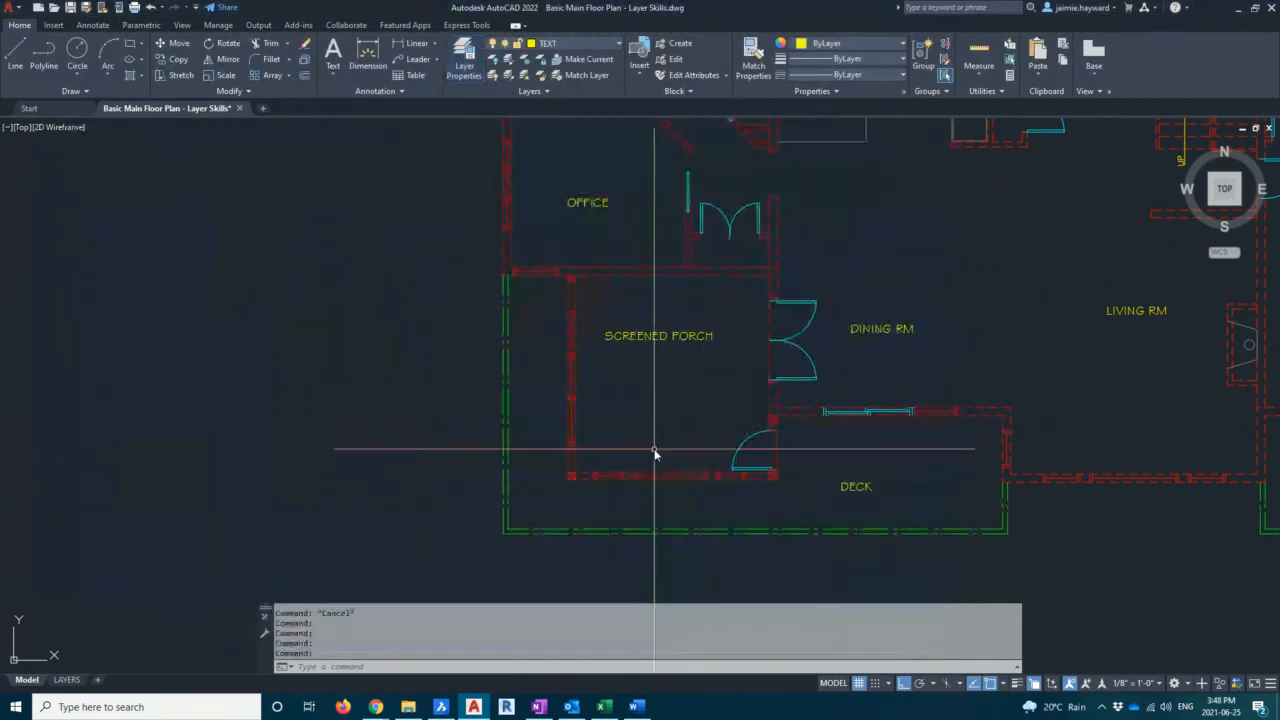
Zoom out to view the entire floor plan
scroll(621, 480, "down", 5)
middle_click_drag(621, 504, 549, 512)
key("Escape")
key("Escape")
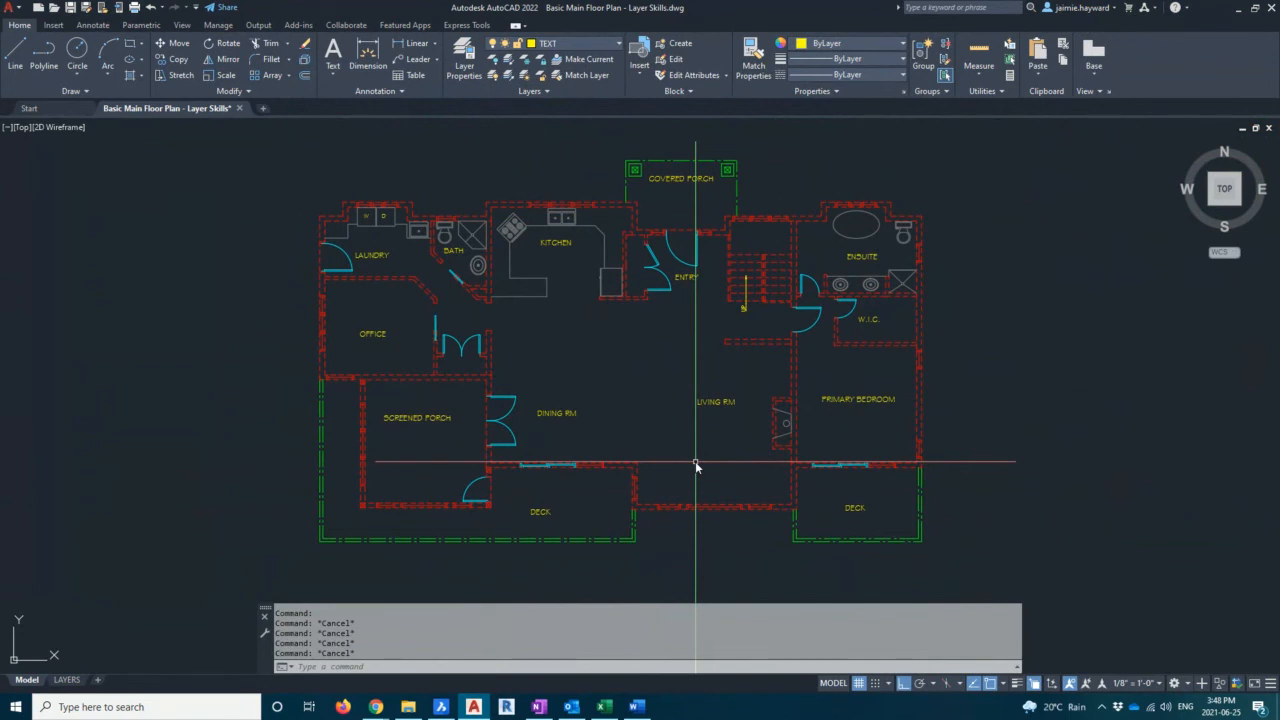
Set the global linetype scale to 0.1
type("lts")
key("Return")
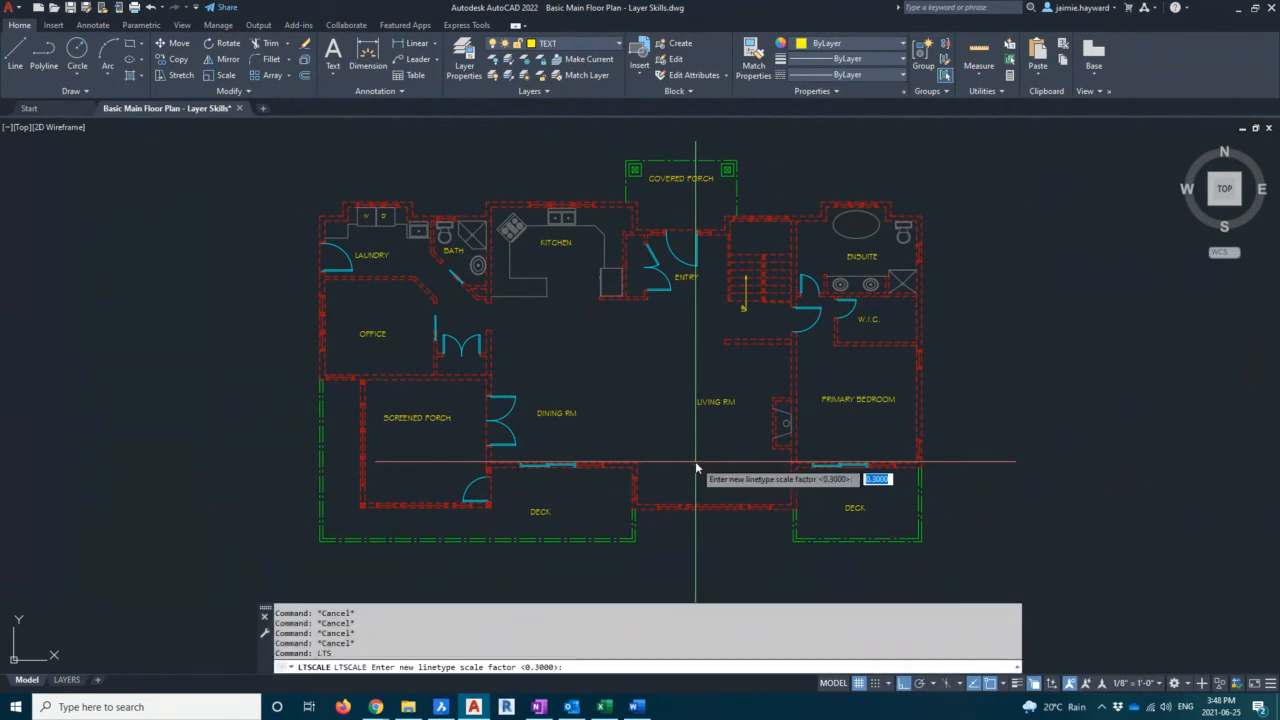
type(".1")
key("Return")
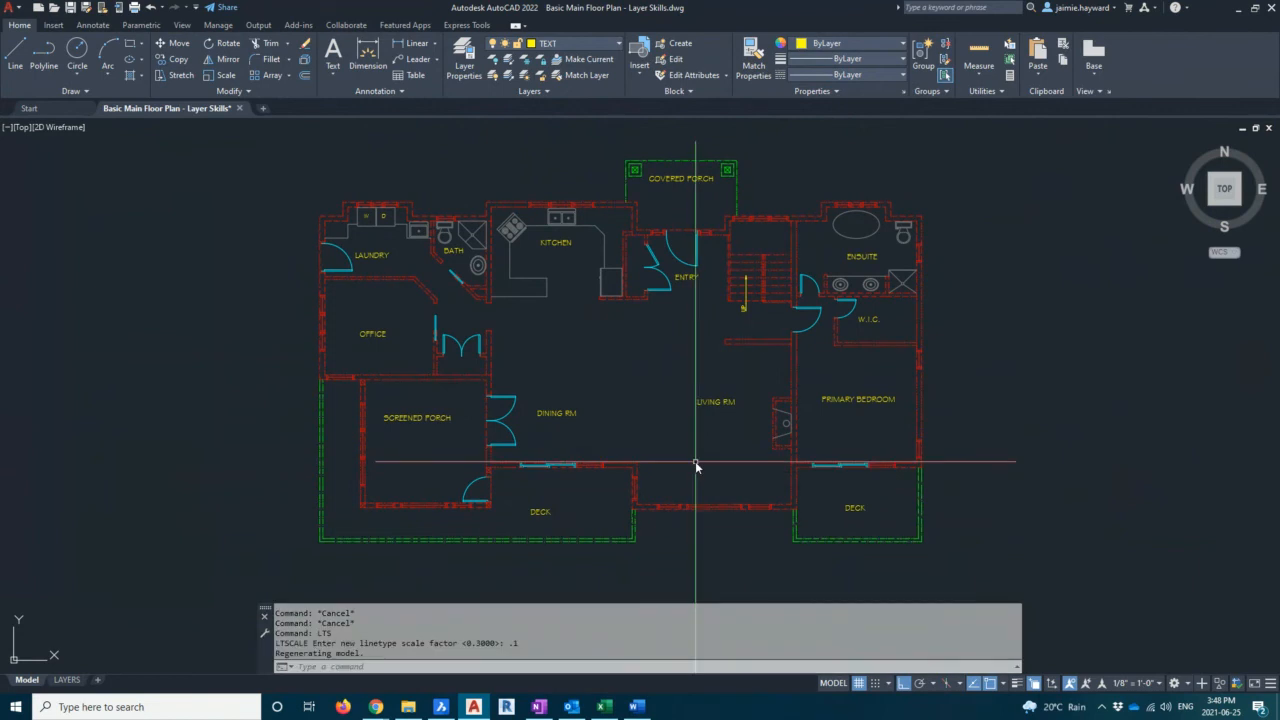
Set the global linetype scale to 0.2
scroll(337, 395, "up", 2)
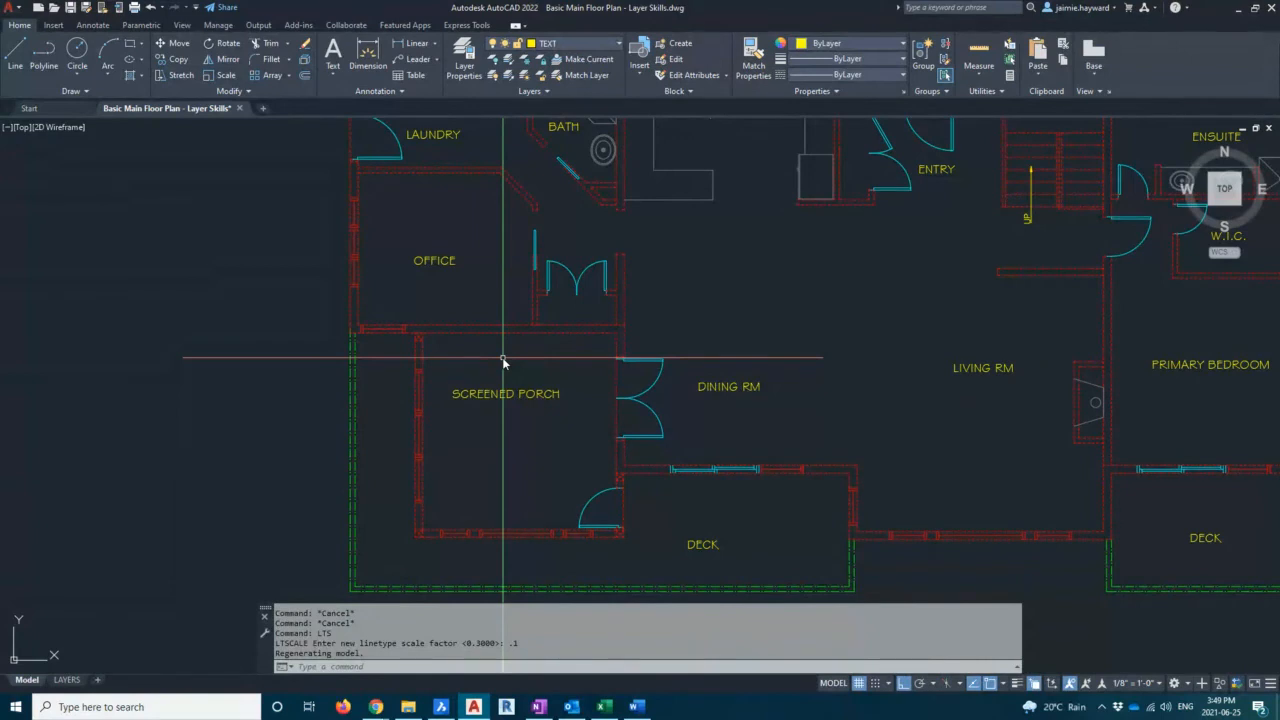
left_click(464, 58)
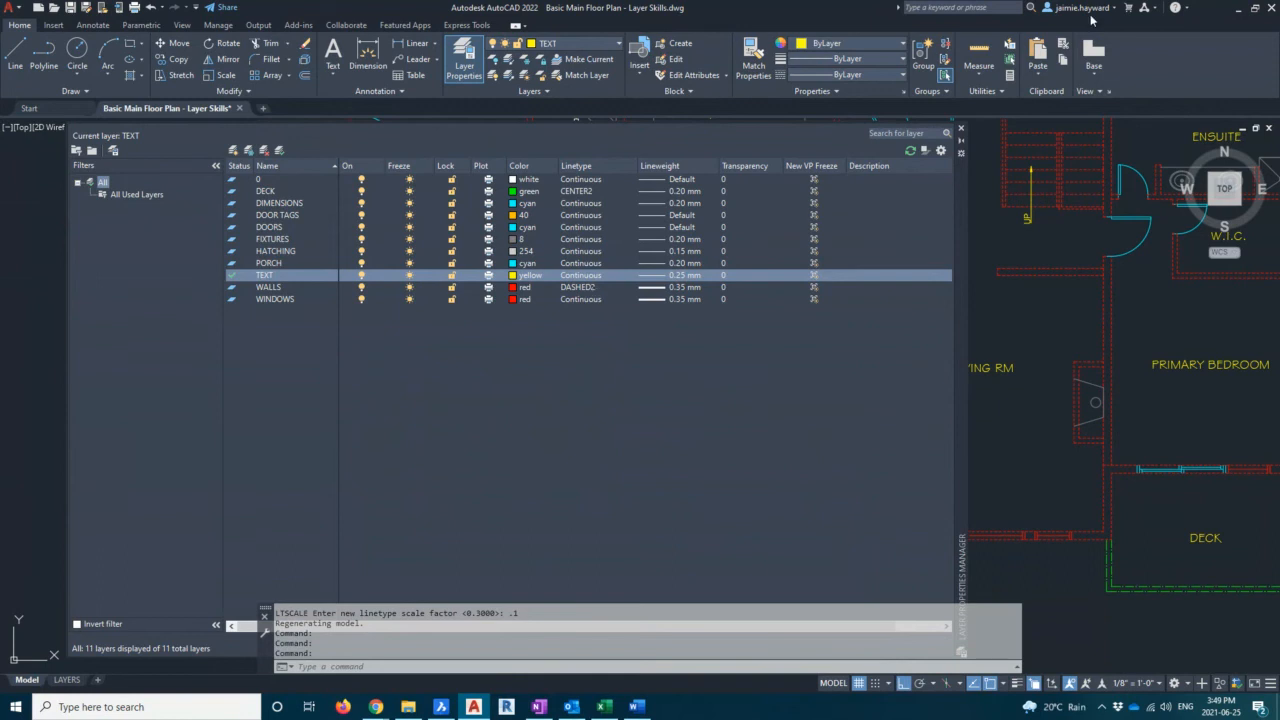
left_click(960, 128)
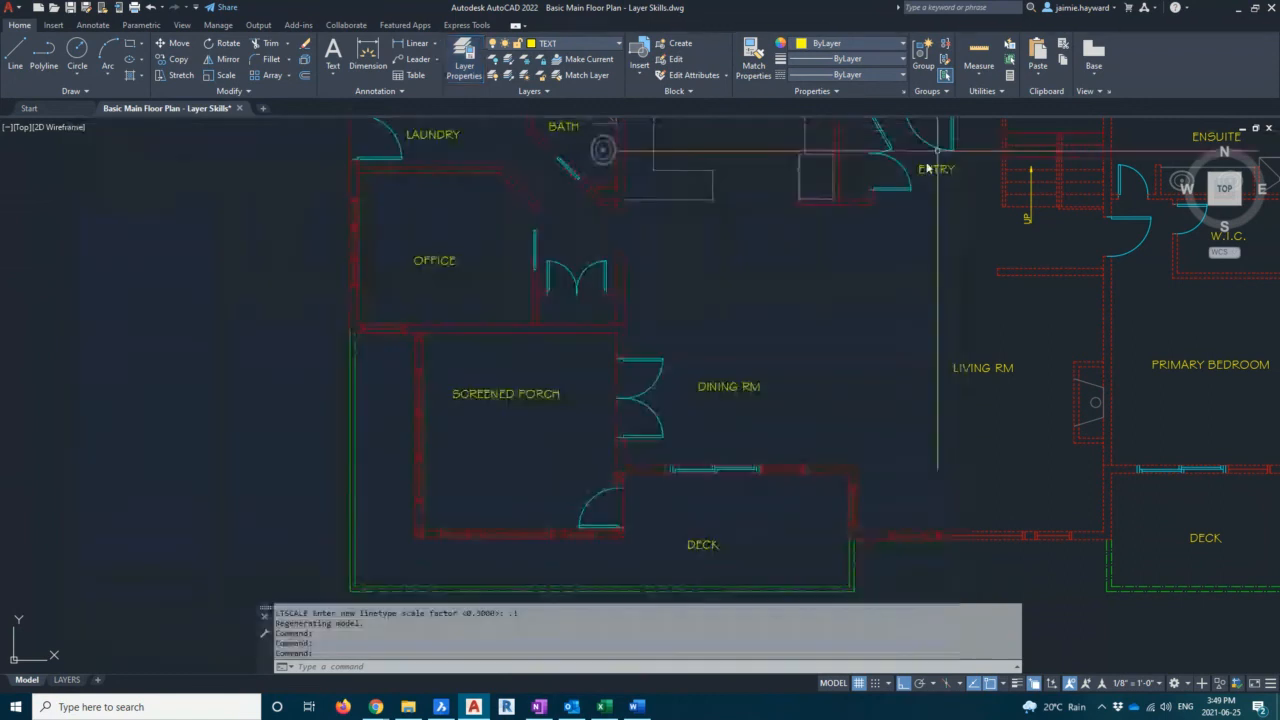
left_click(740, 311)
type("LTS")
key("Return")
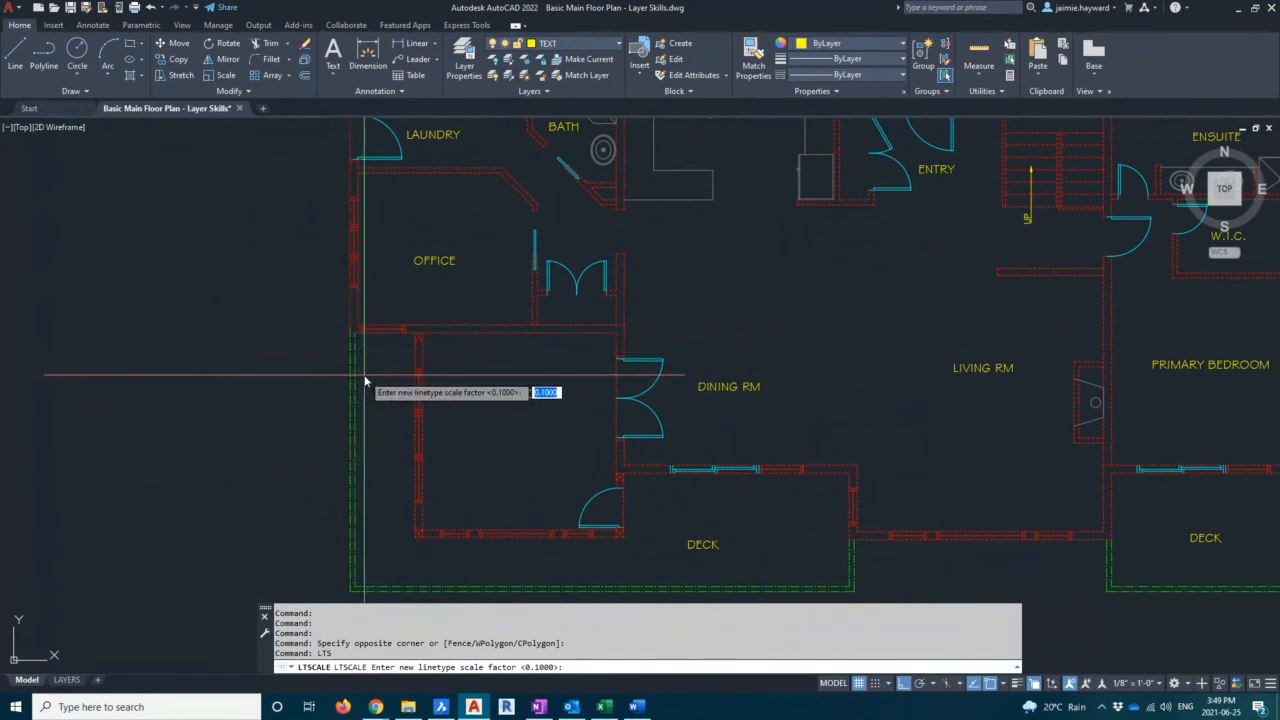
type(".2")
key("Return")
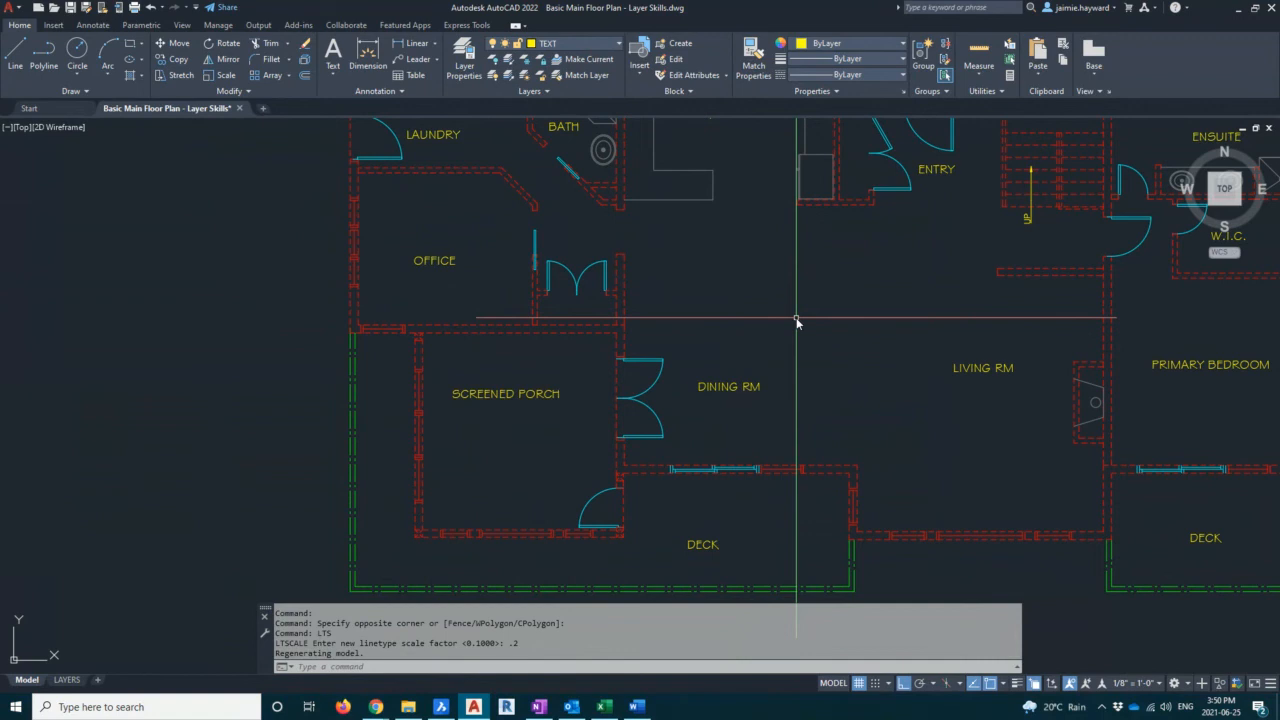
type("LTS")
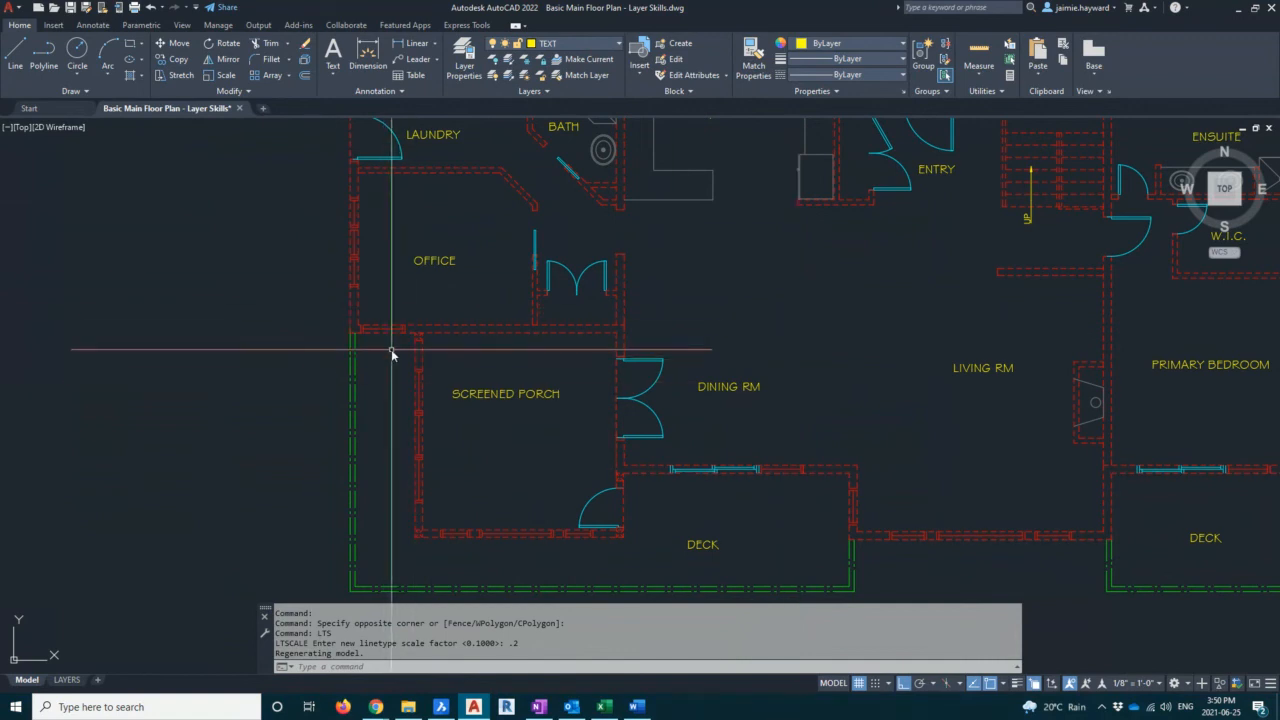
key("Return")
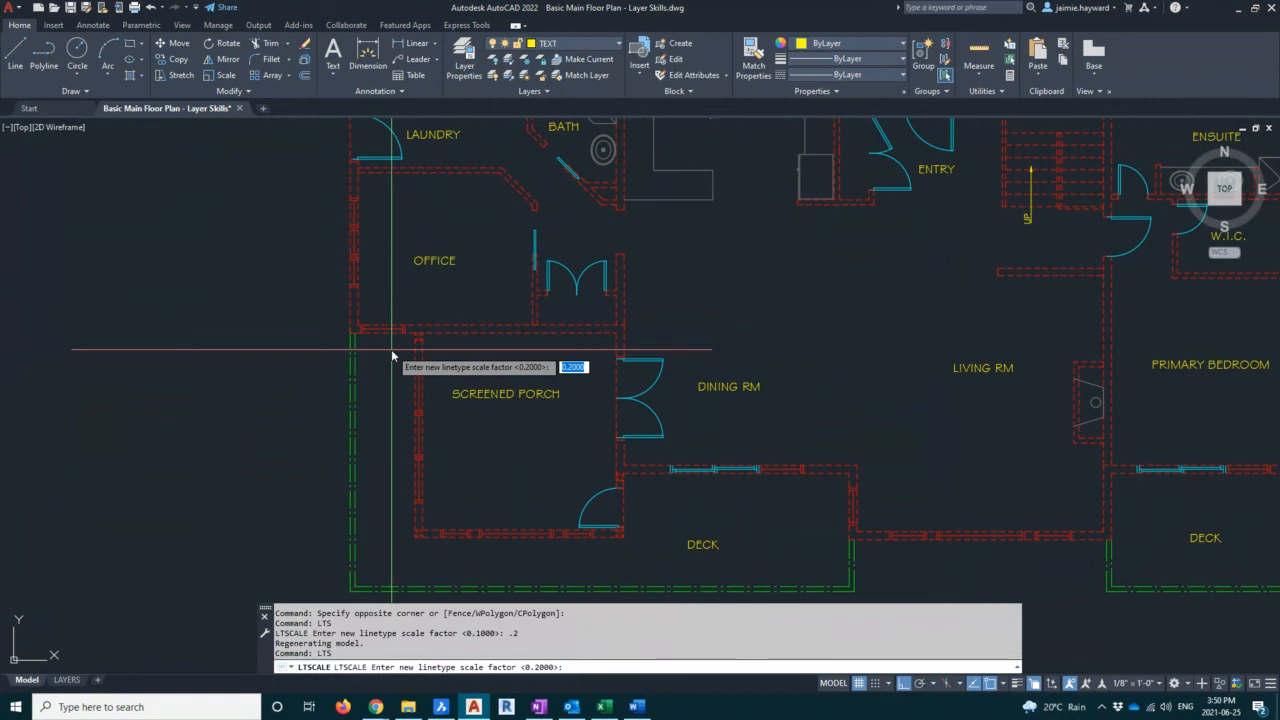
key("Escape")
key("Escape")
key("Escape")
key("Escape")
key("Escape")
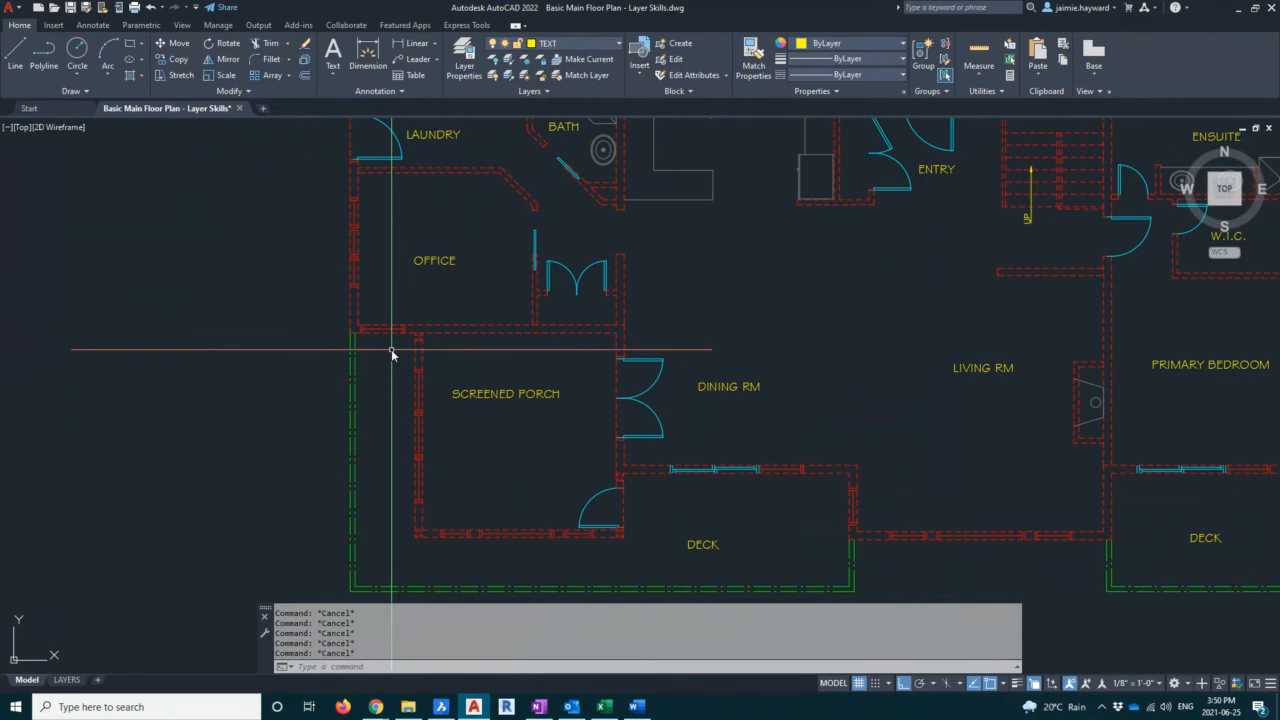
Change the WALLS layer's linetype to Continuous in the layer manager
scroll(650, 314, "down", 3)
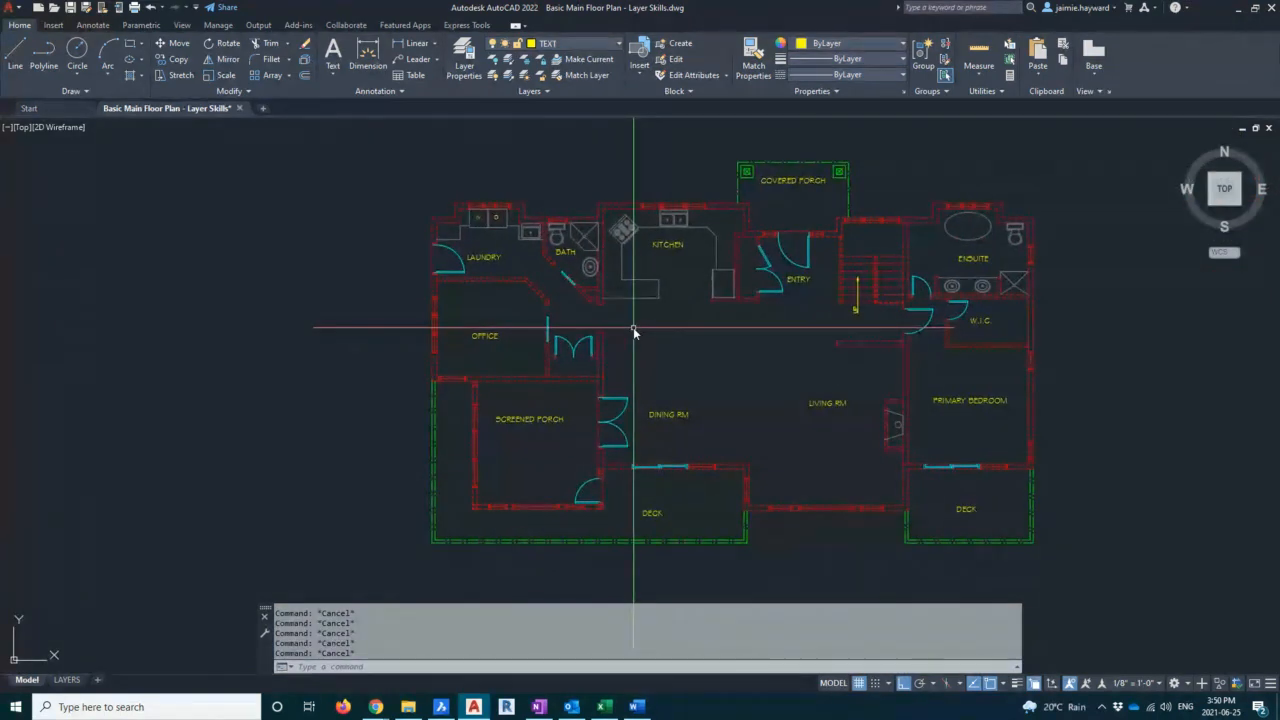
left_click(464, 58)
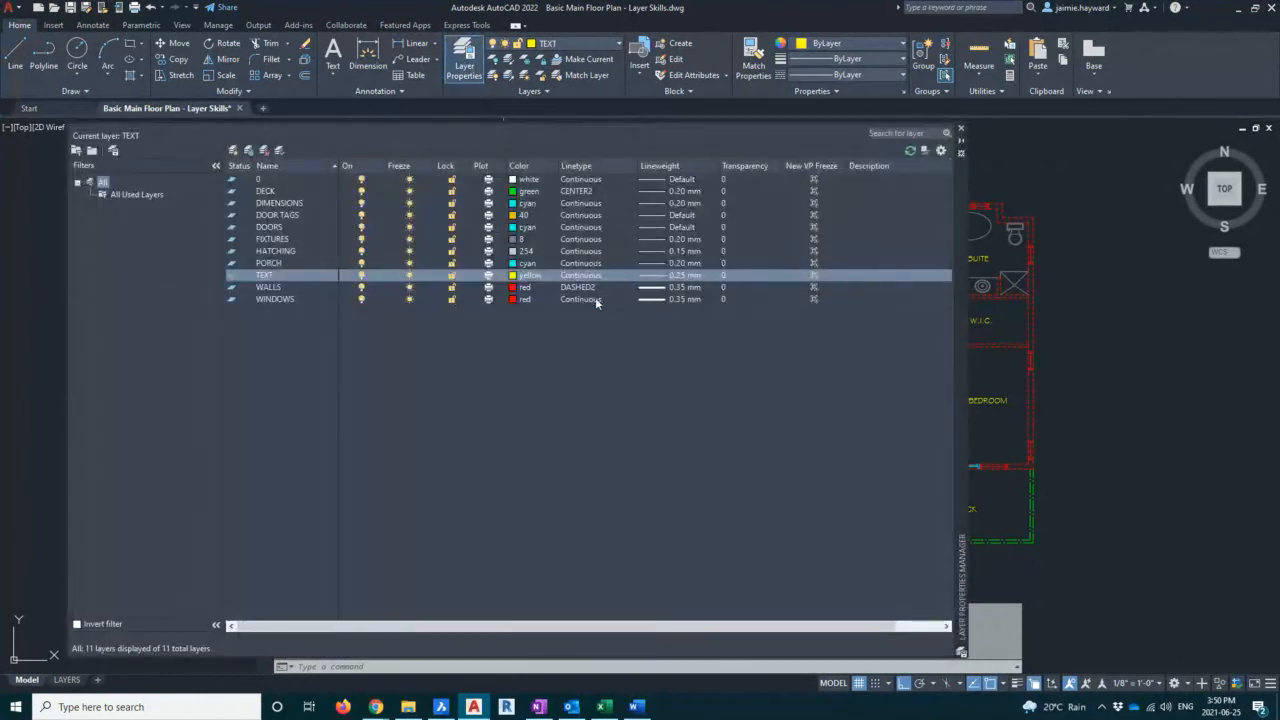
left_click(585, 288)
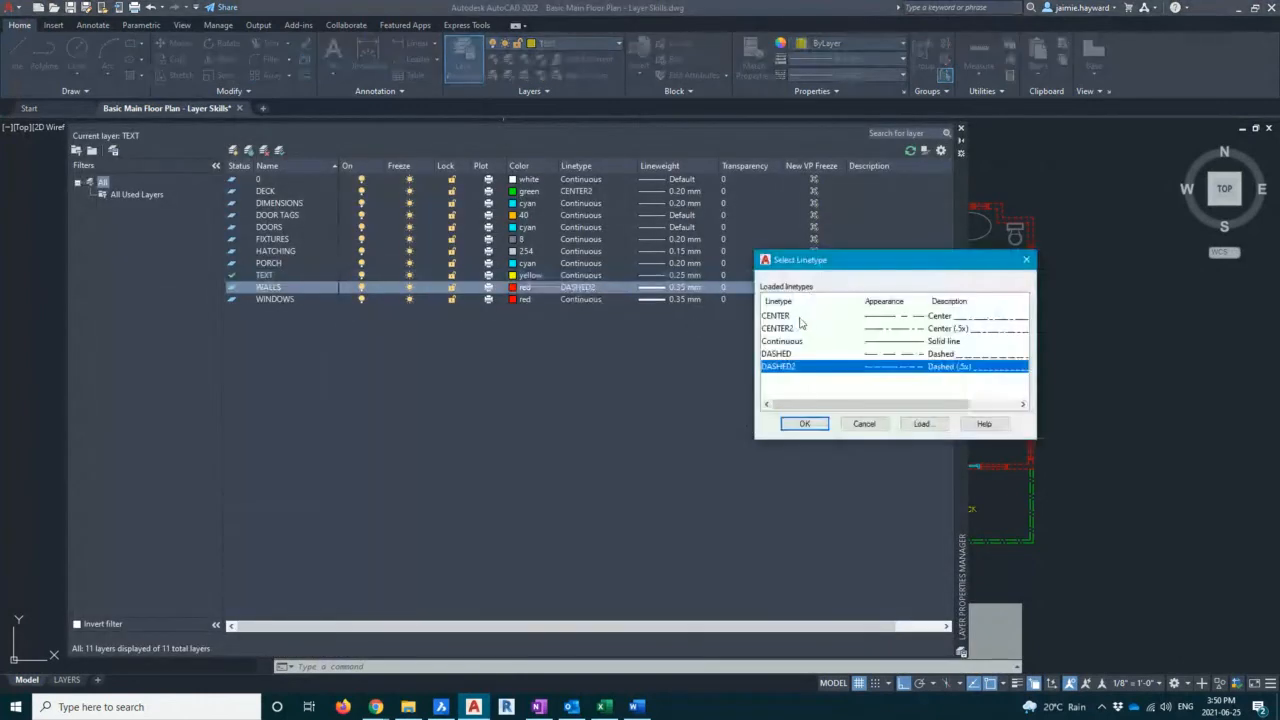
left_click(785, 343)
left_click(805, 423)
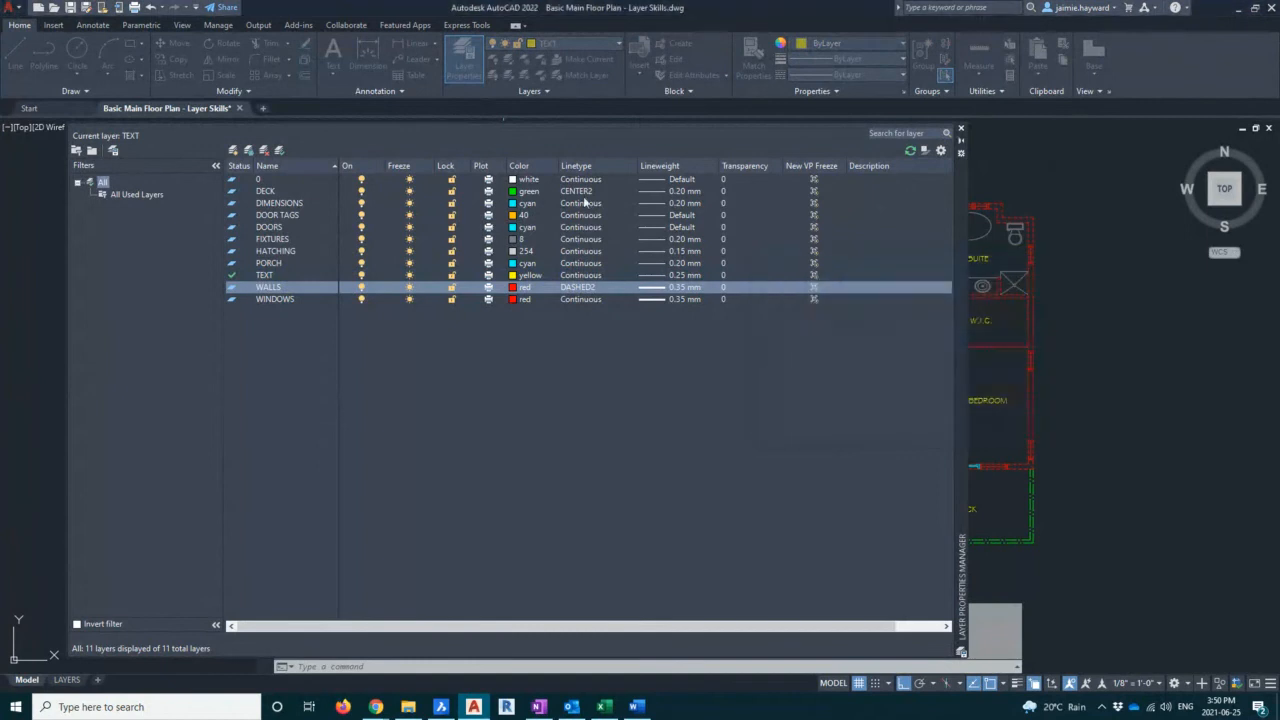
Change the DECK layer's linetype to Continuous and close the layer manager
left_click(584, 192)
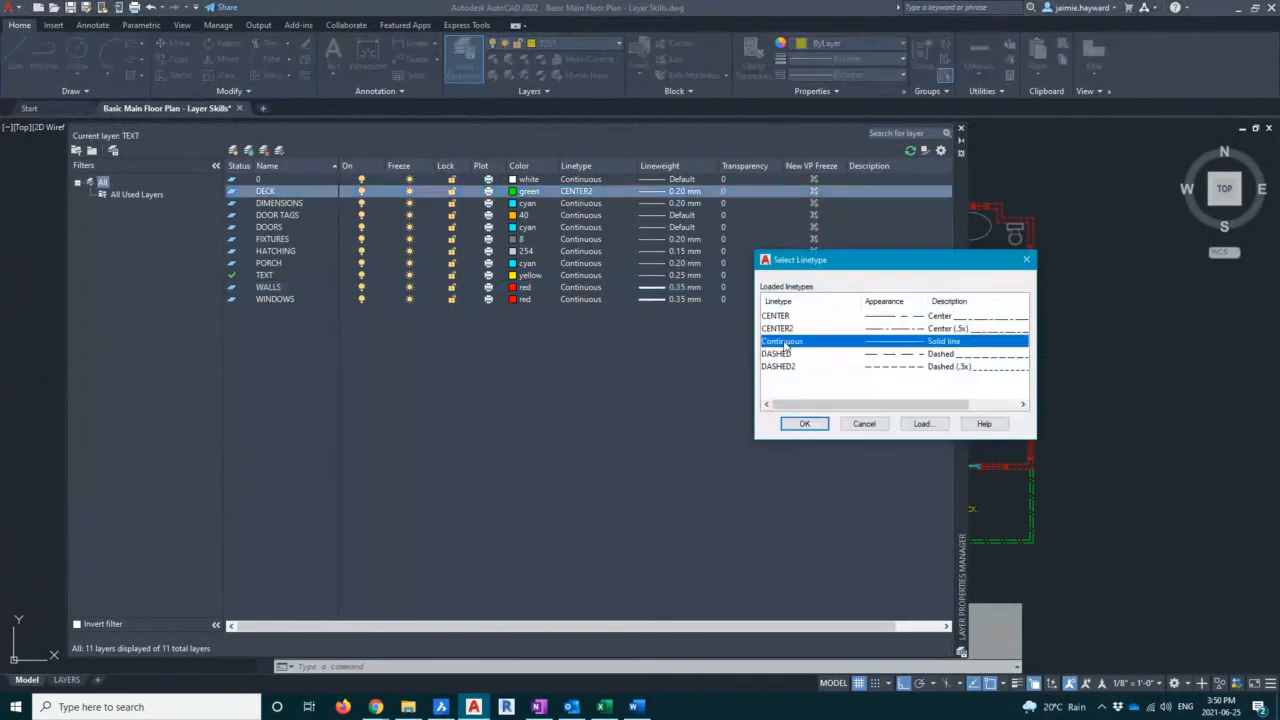
left_click(800, 424)
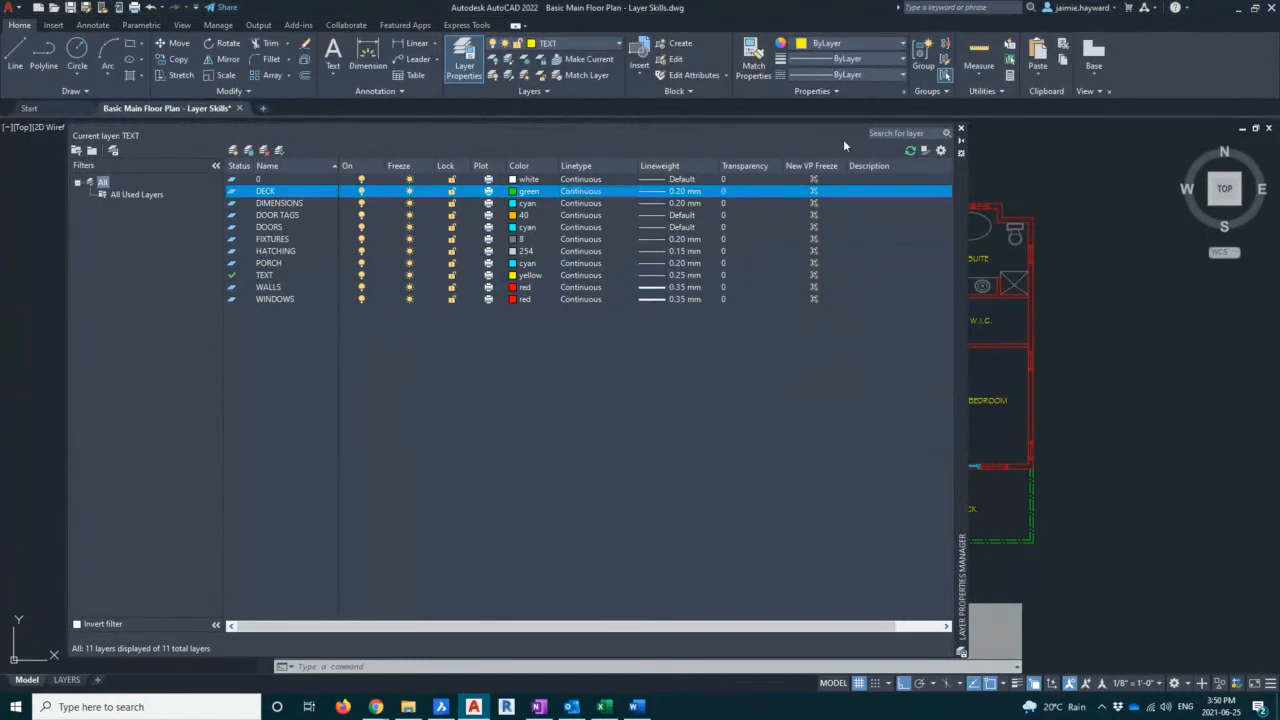
left_click(960, 128)
middle_click_drag(682, 383, 654, 381)
key("Escape")
key("Escape")
key("Escape")
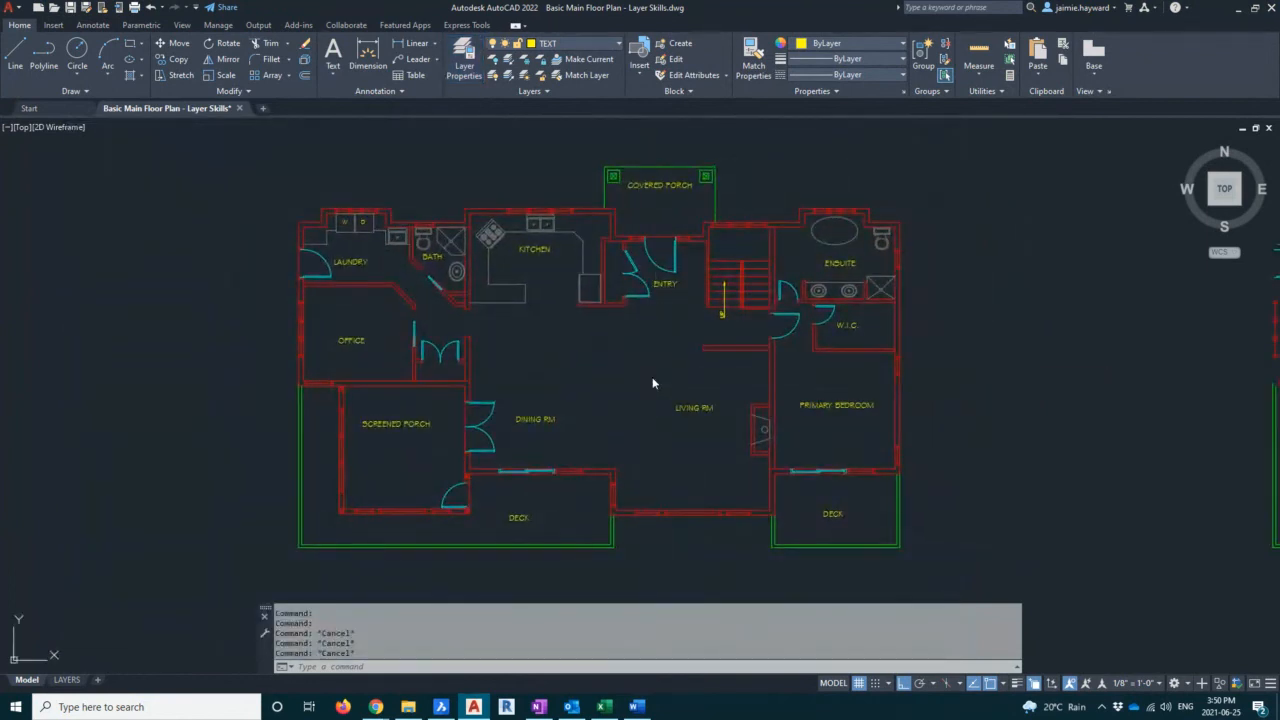
Save the drawing
key("ctrl+s")
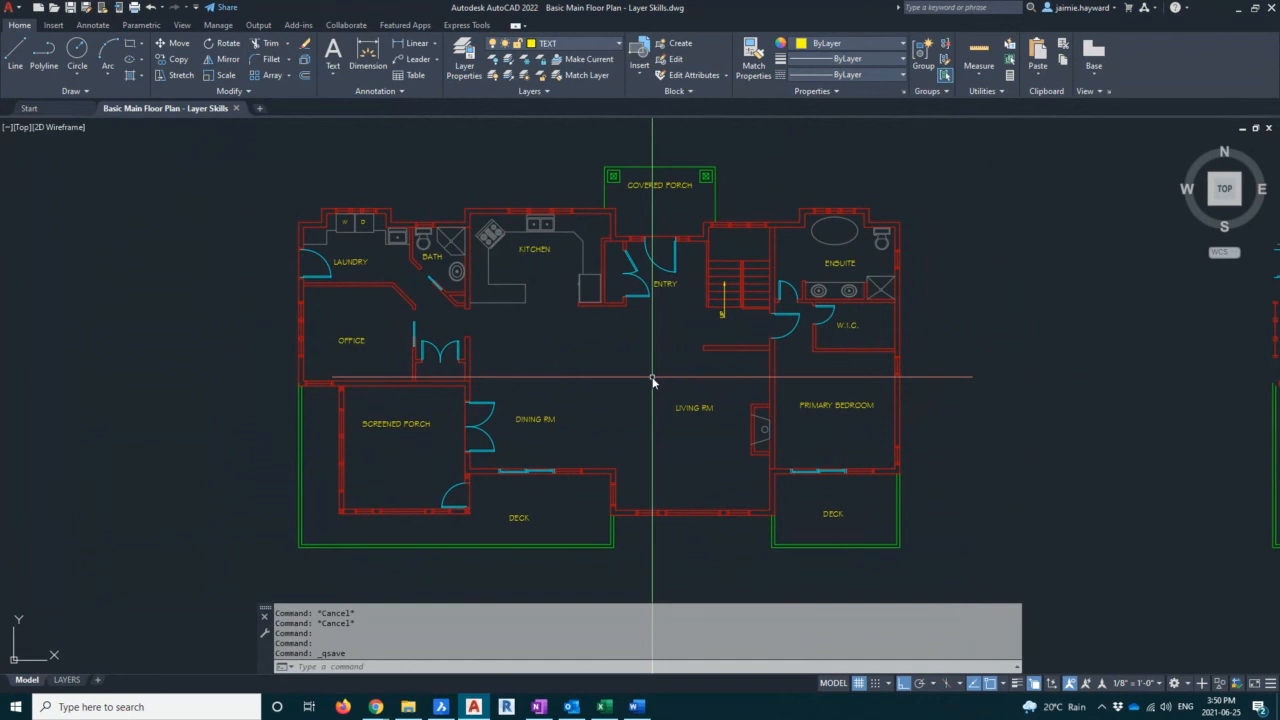
left_click(464, 60)
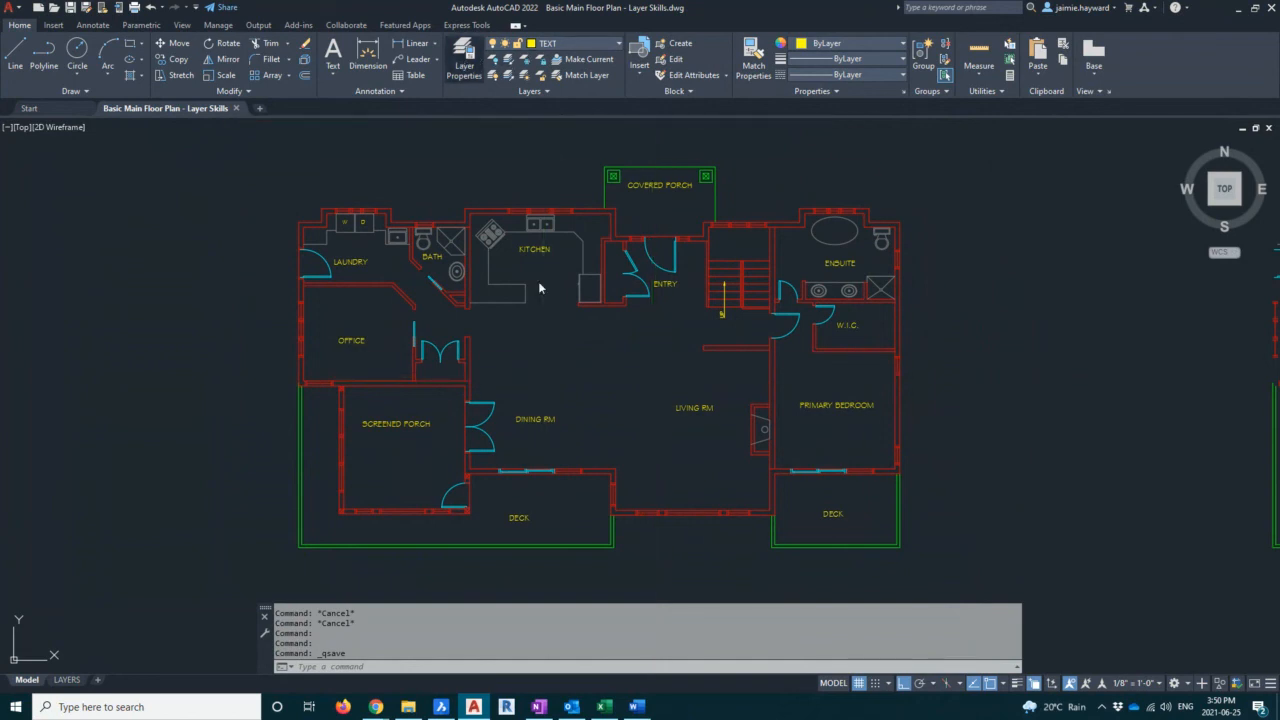
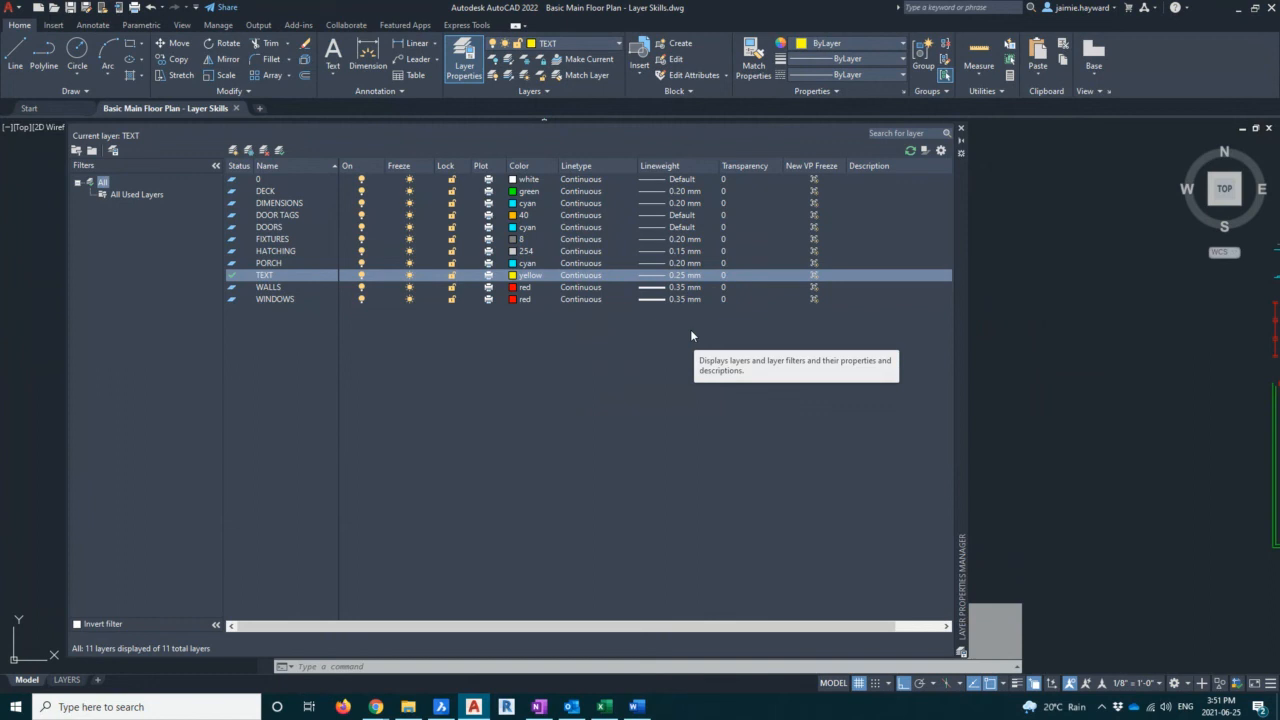
Set the TEXT layer's lineweight to Default
left_click(686, 276)
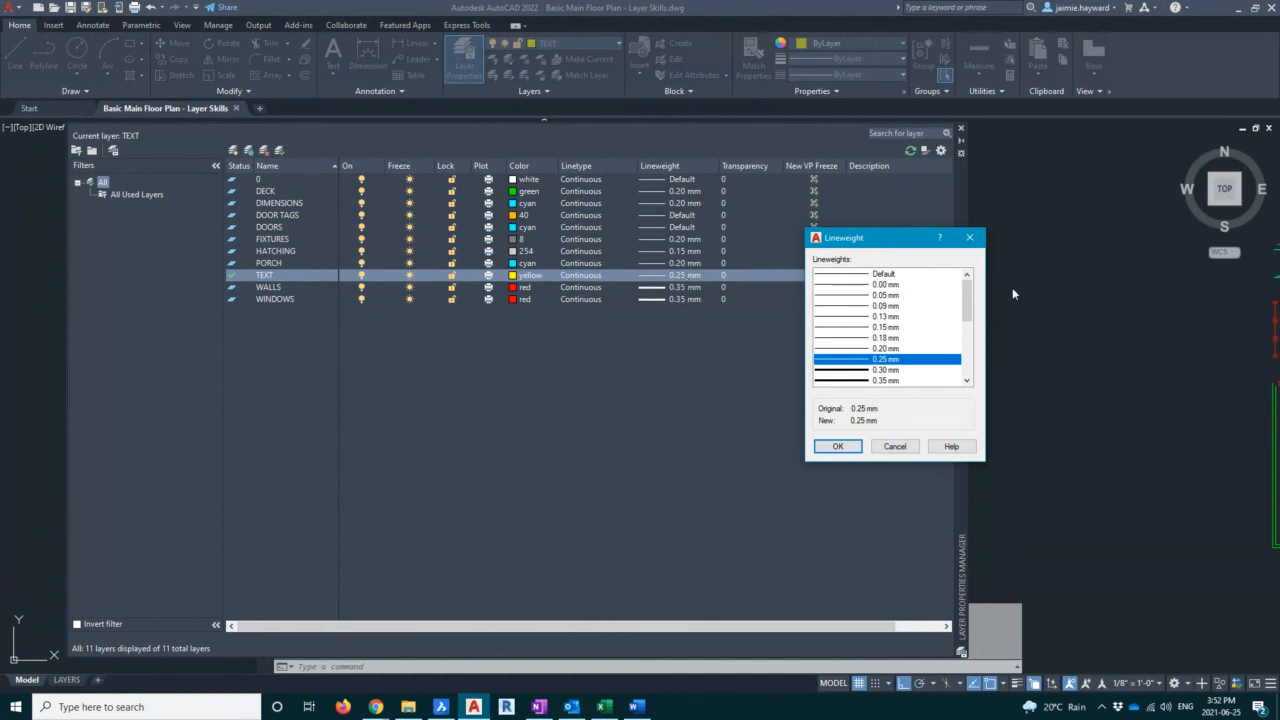
left_click(905, 275)
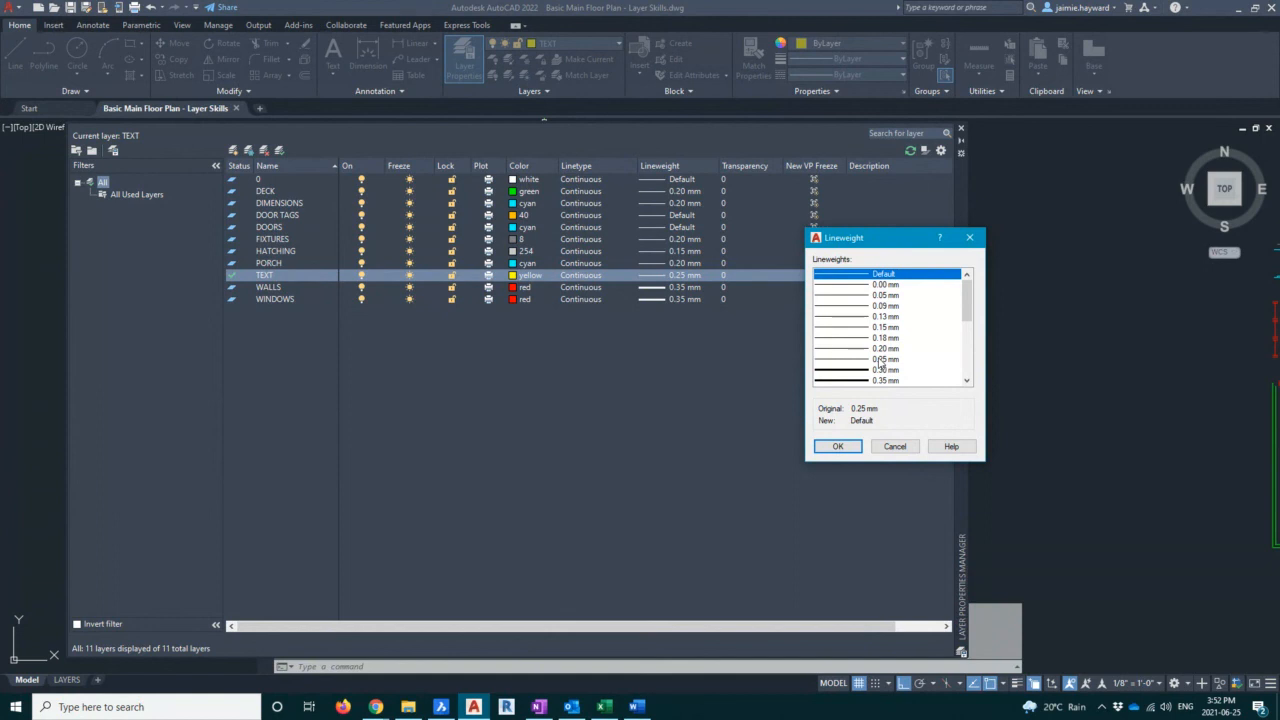
left_click(848, 451)
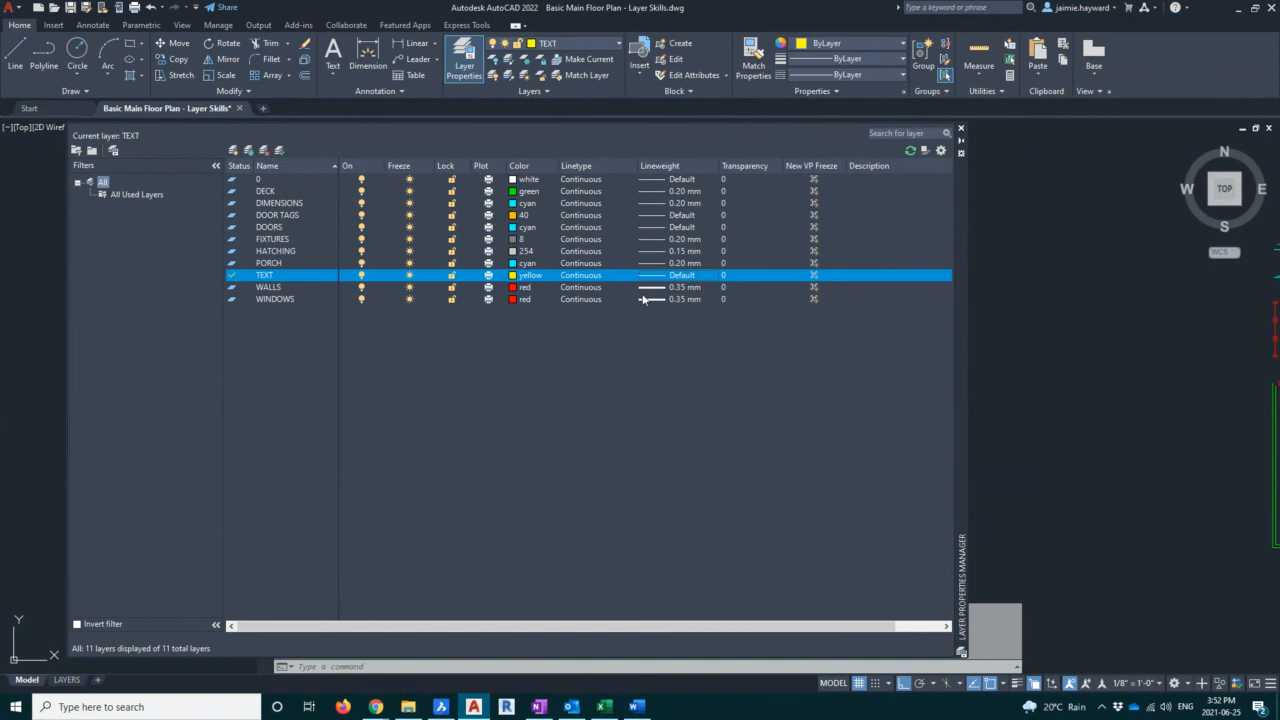
Set the WINDOWS layer's lineweight to 0.30 mm and the FIXTURES layer's lineweight to 0.18 mm
left_click(693, 299)
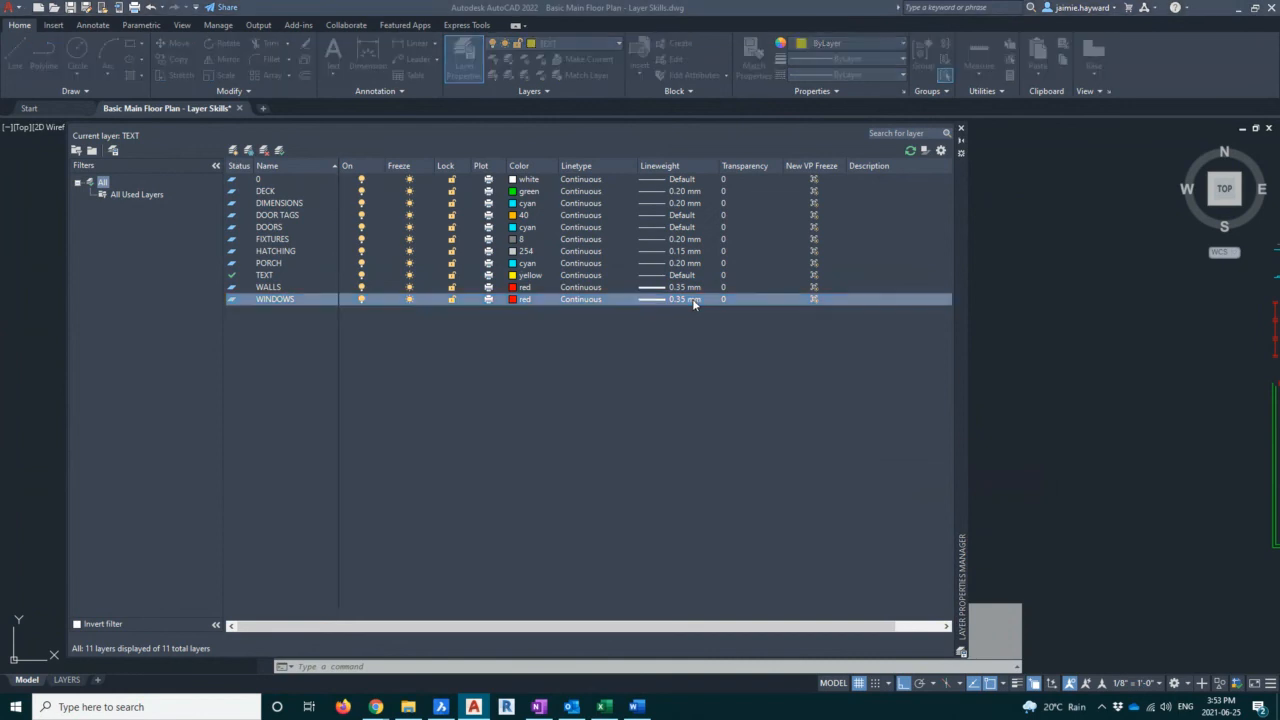
left_click(838, 446)
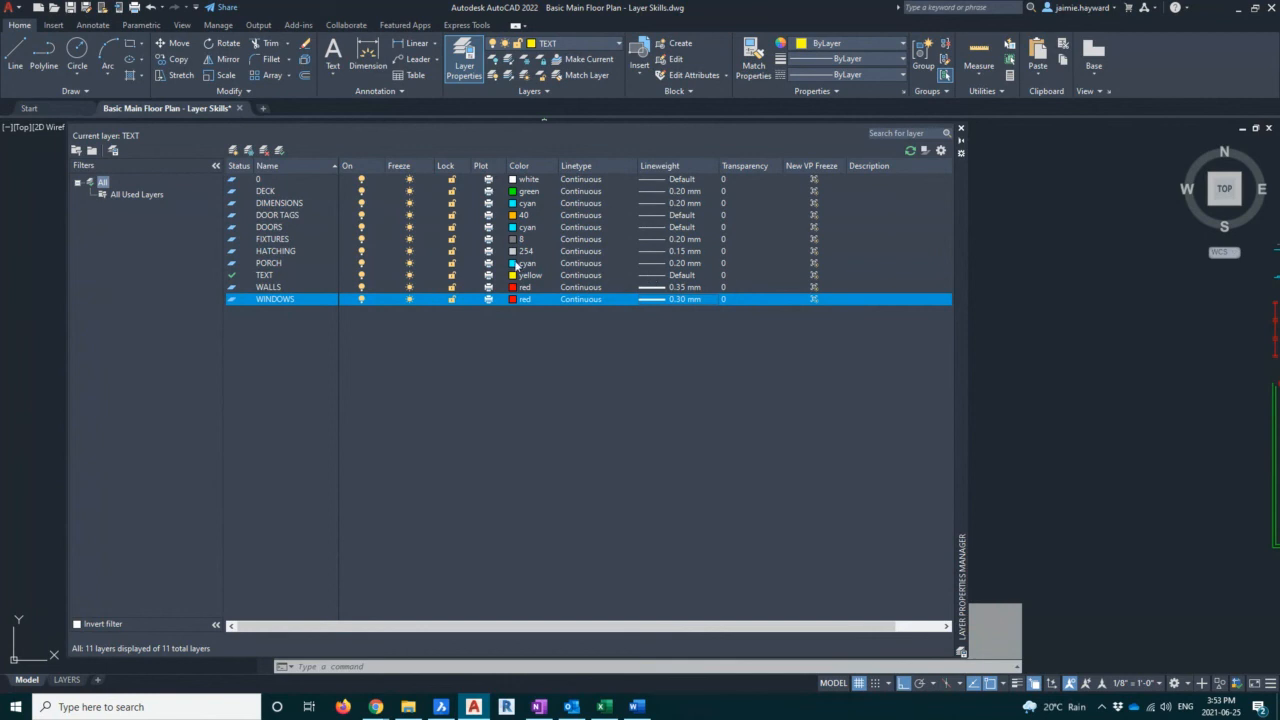
left_click(689, 241)
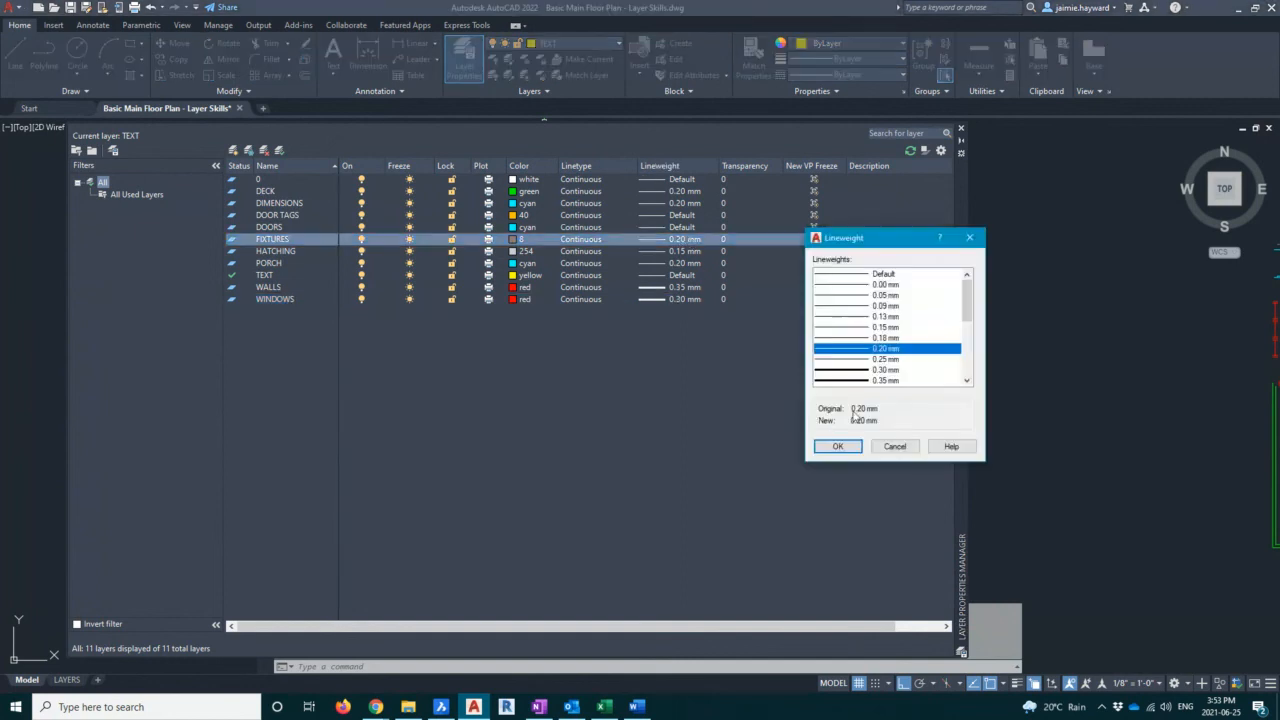
left_click(838, 446)
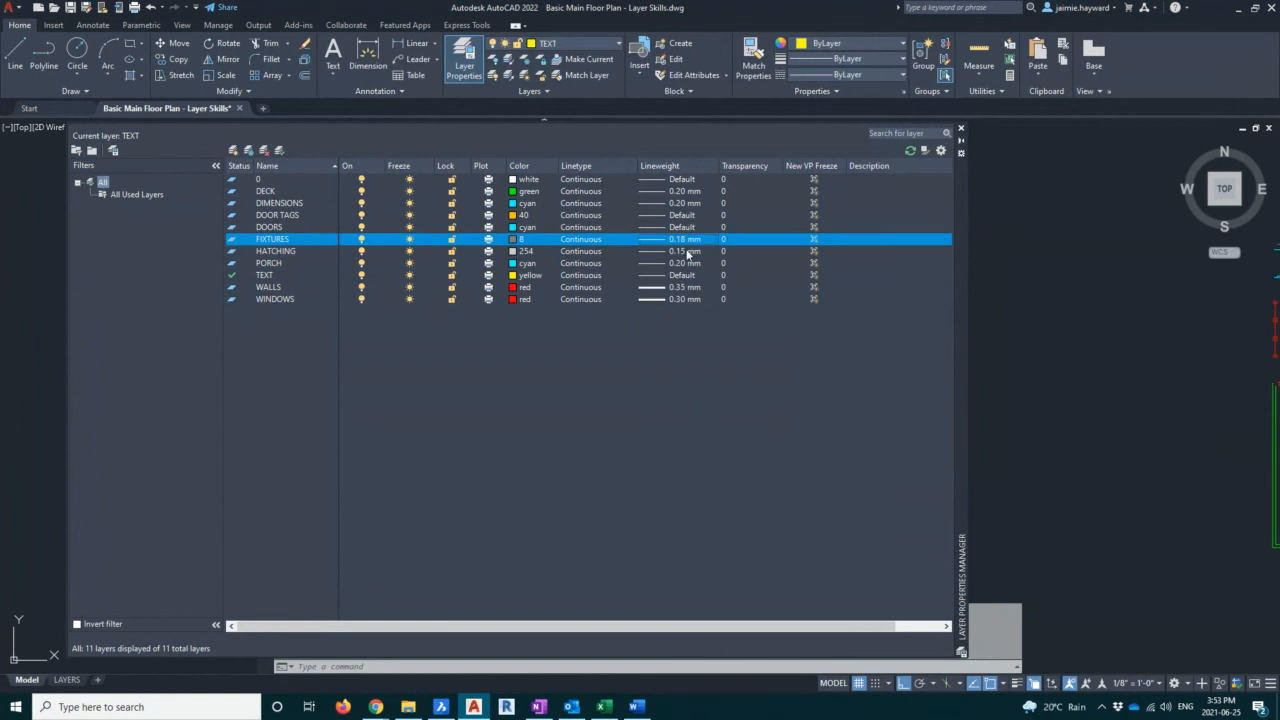
Close the layer properties manager
left_click(312, 252)
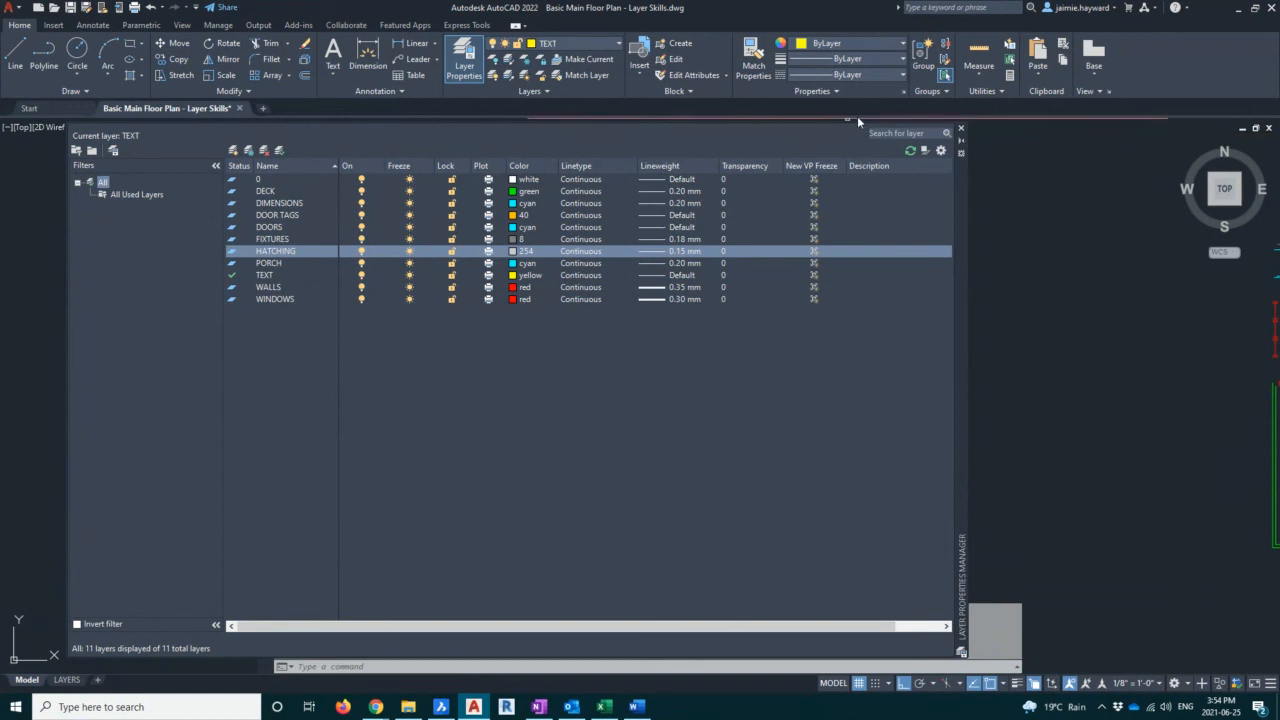
left_click(961, 128)
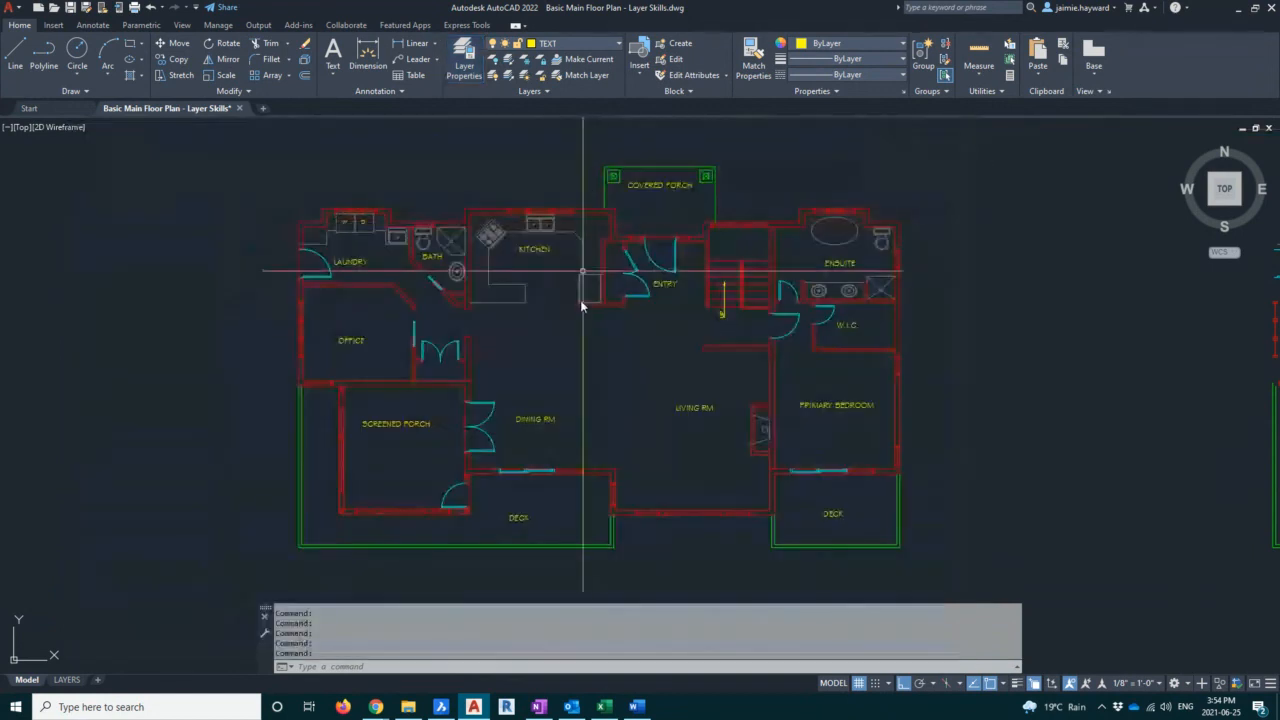
left_click(572, 367)
left_click(588, 355)
middle_click_drag(590, 354, 527, 353)
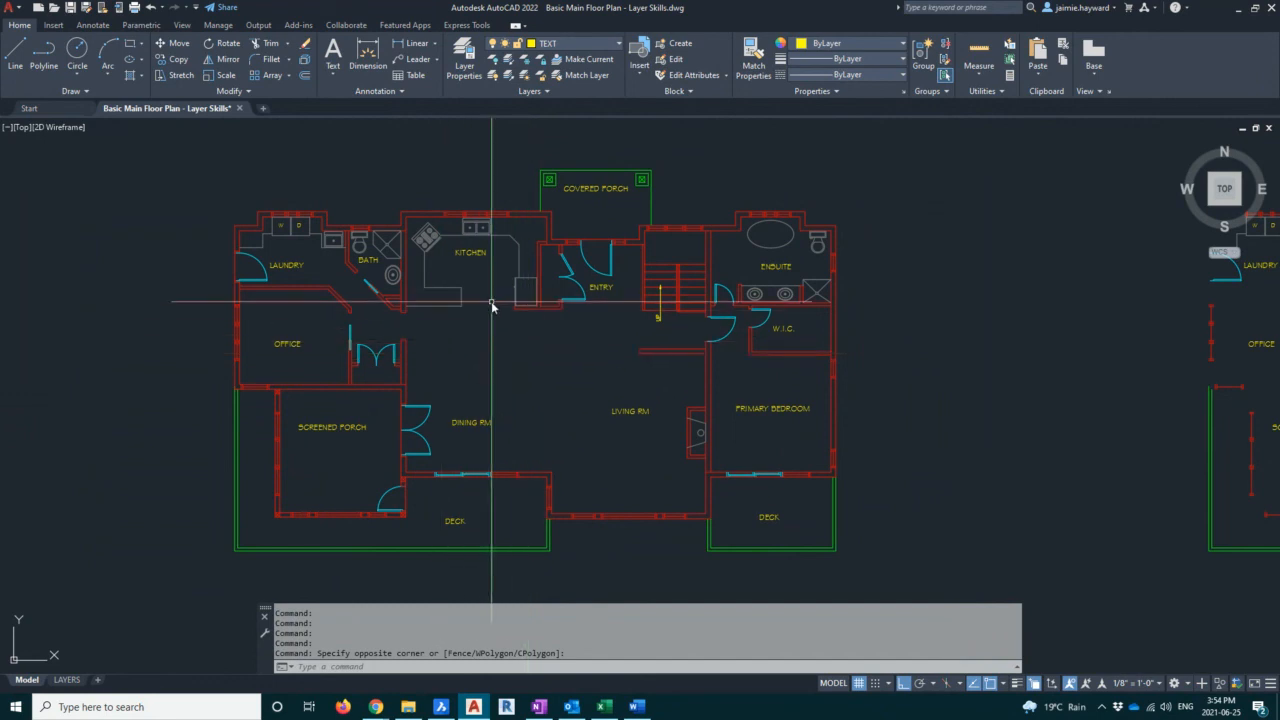
key("Escape")
Select the covered porch outline and posts and move them onto the PORCH layer
scroll(630, 165, "up", 4)
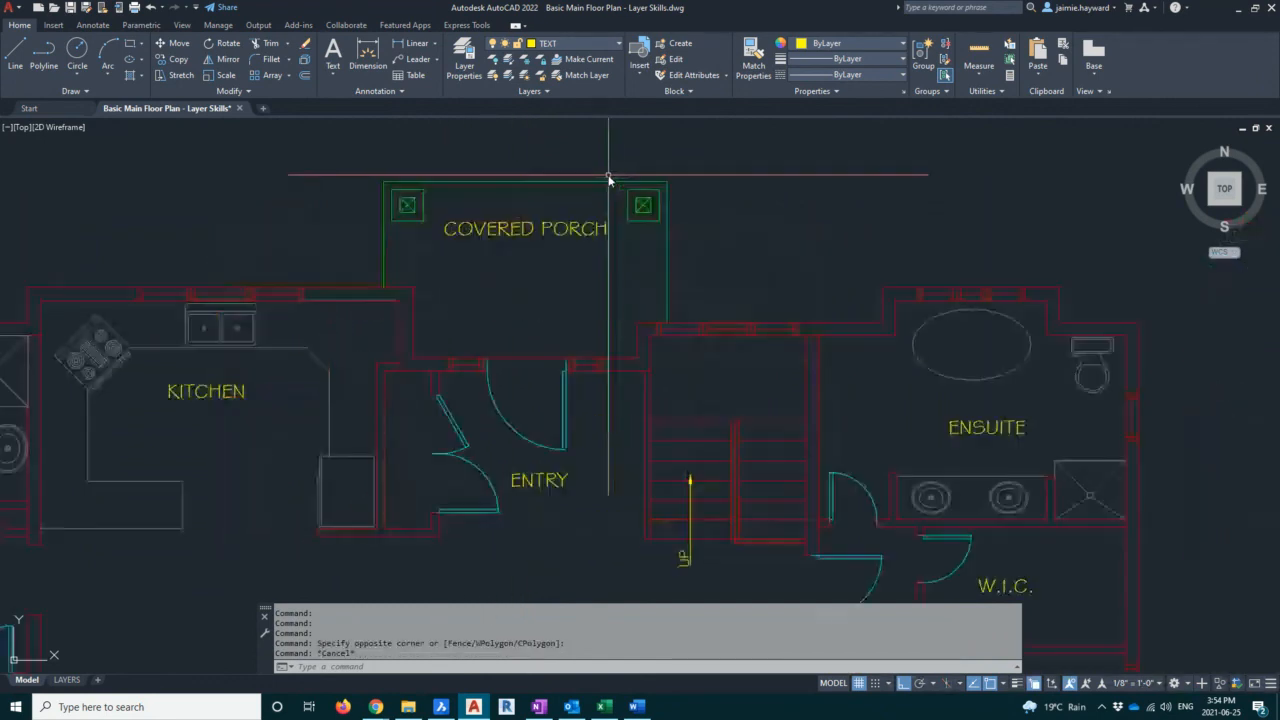
left_click(520, 204)
left_click(503, 171)
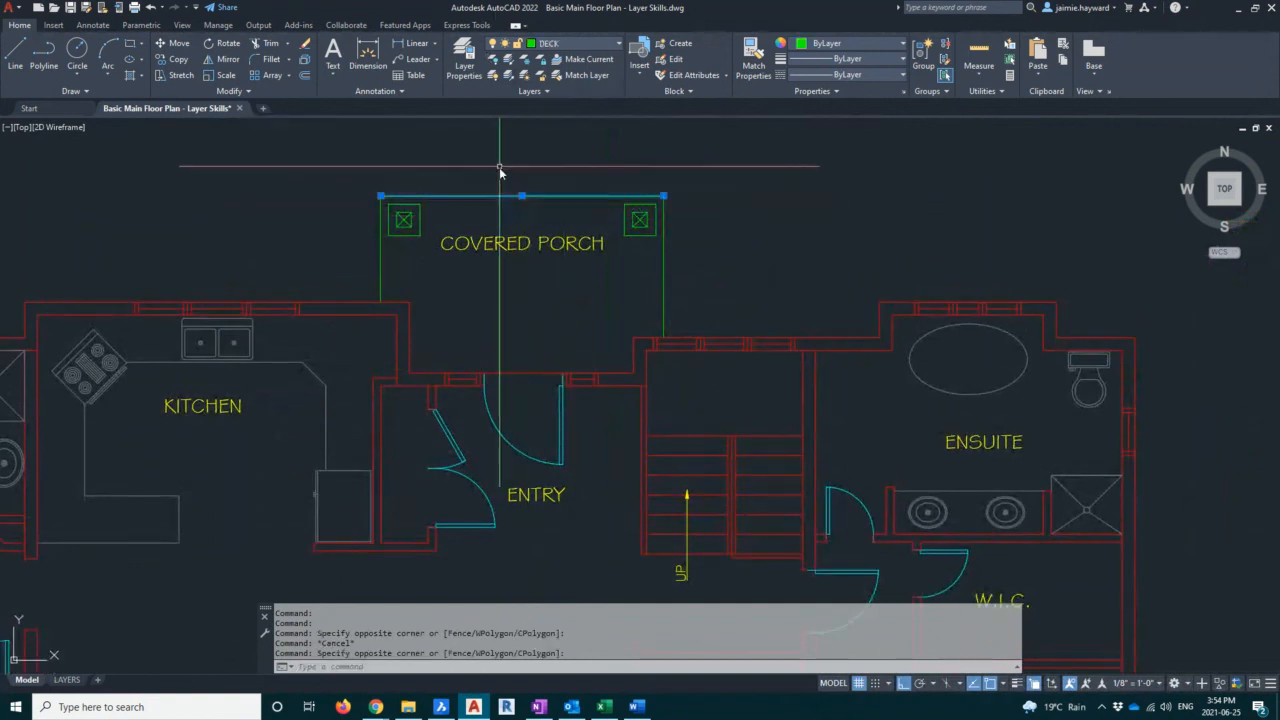
left_click(346, 133)
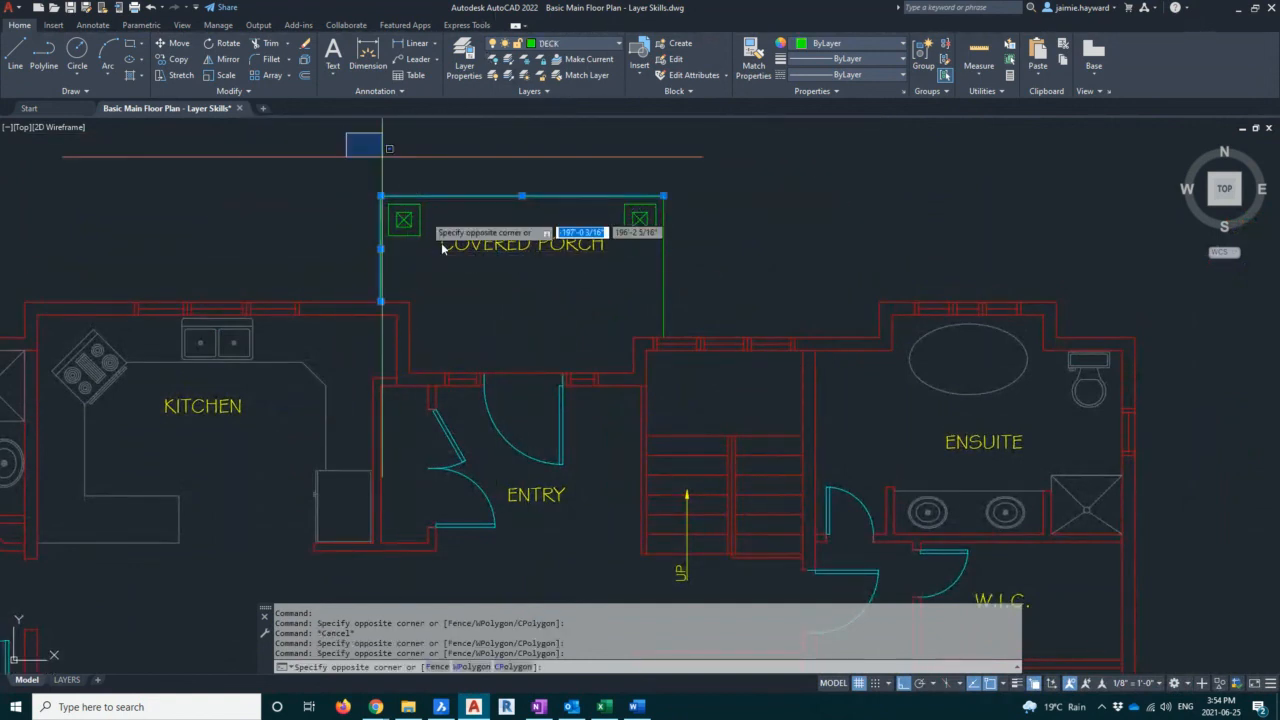
left_click(690, 256)
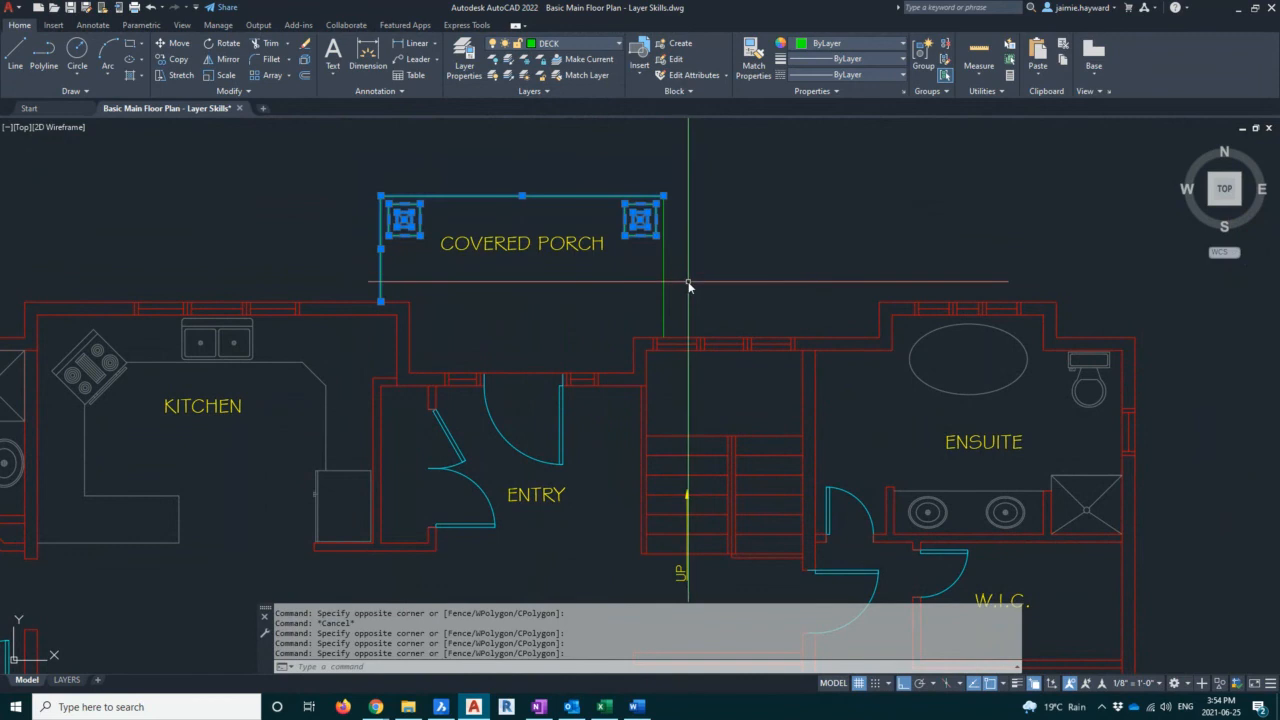
left_click(688, 262)
left_click(650, 264)
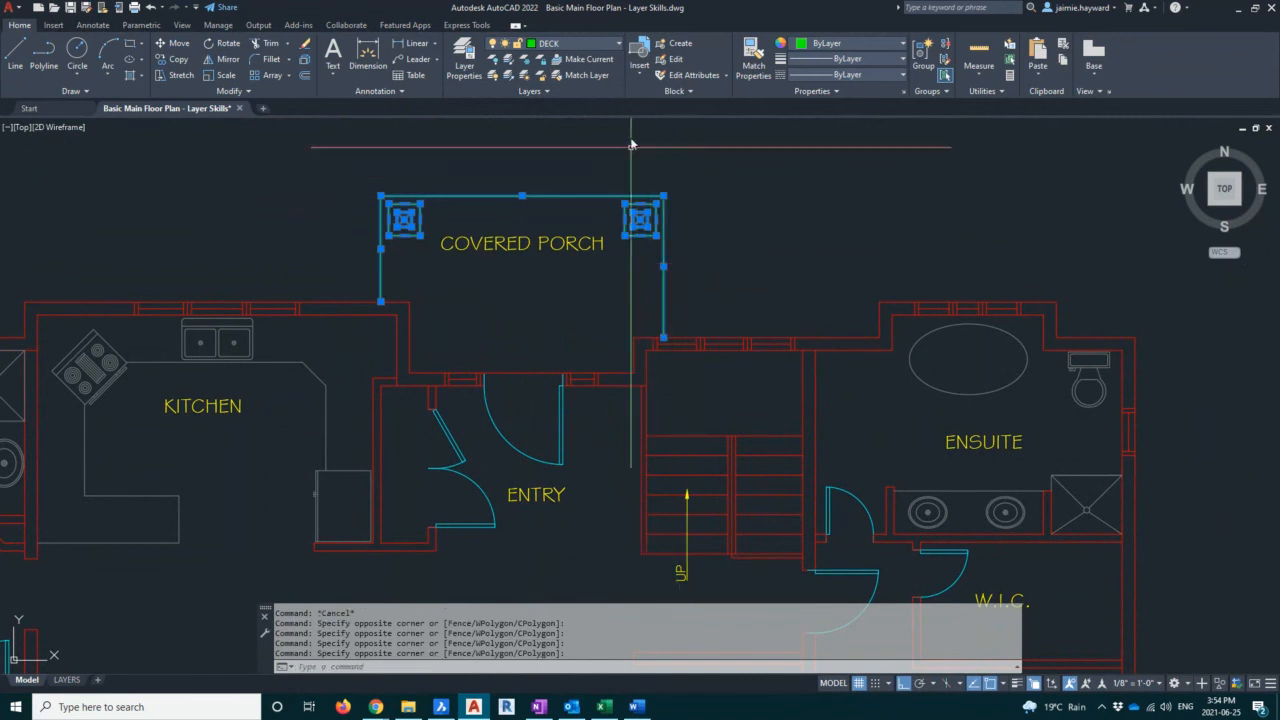
left_click(579, 44)
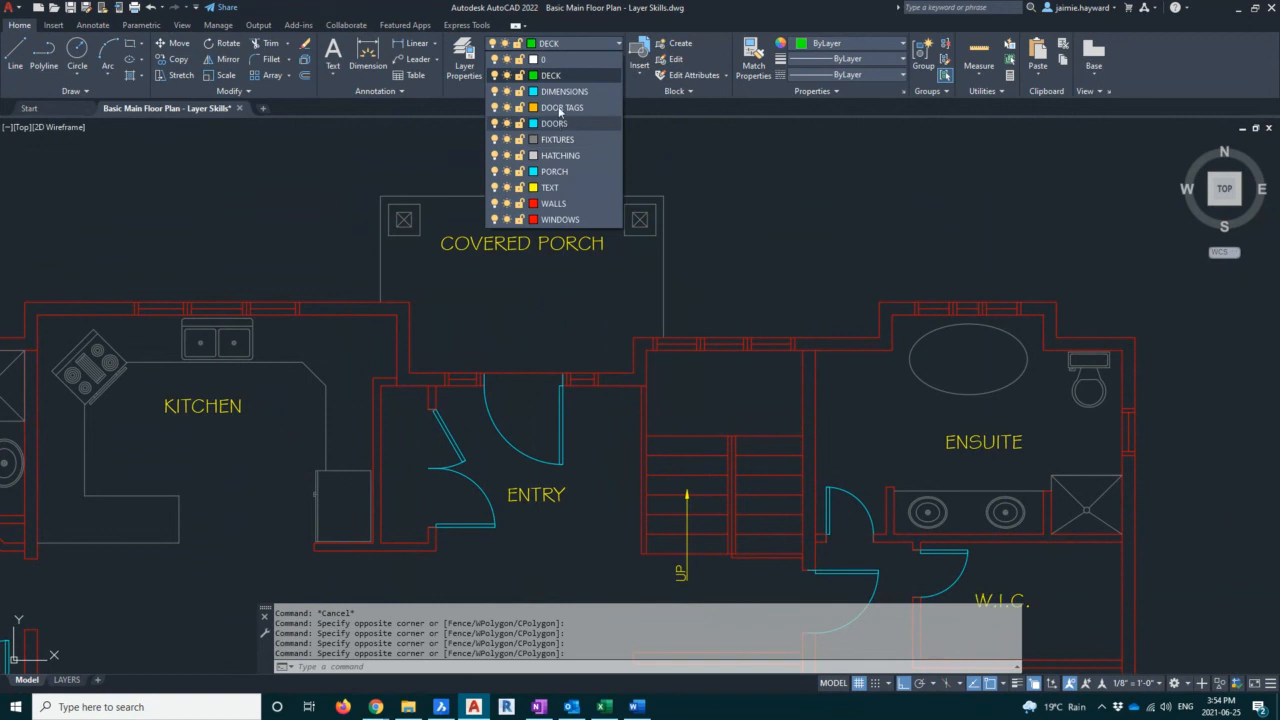
left_click(559, 173)
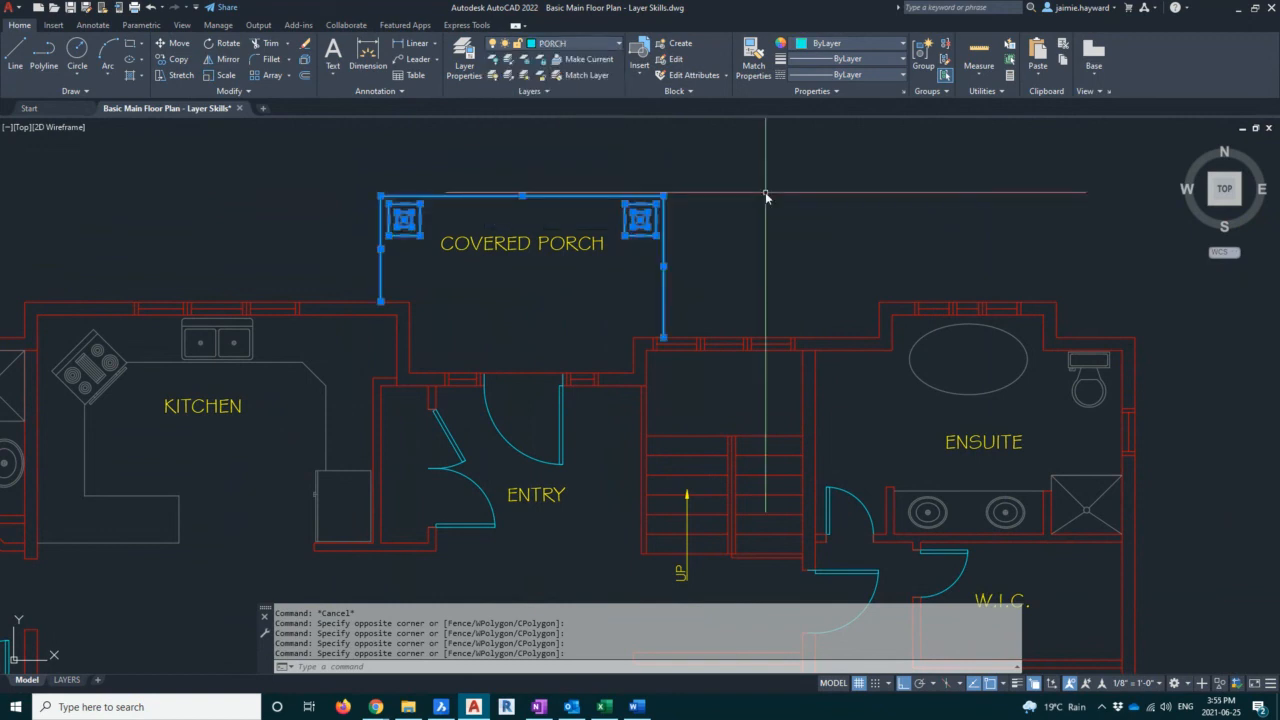
key("Escape")
Make HATCHING the current layer
scroll(765, 192, "down", 6)
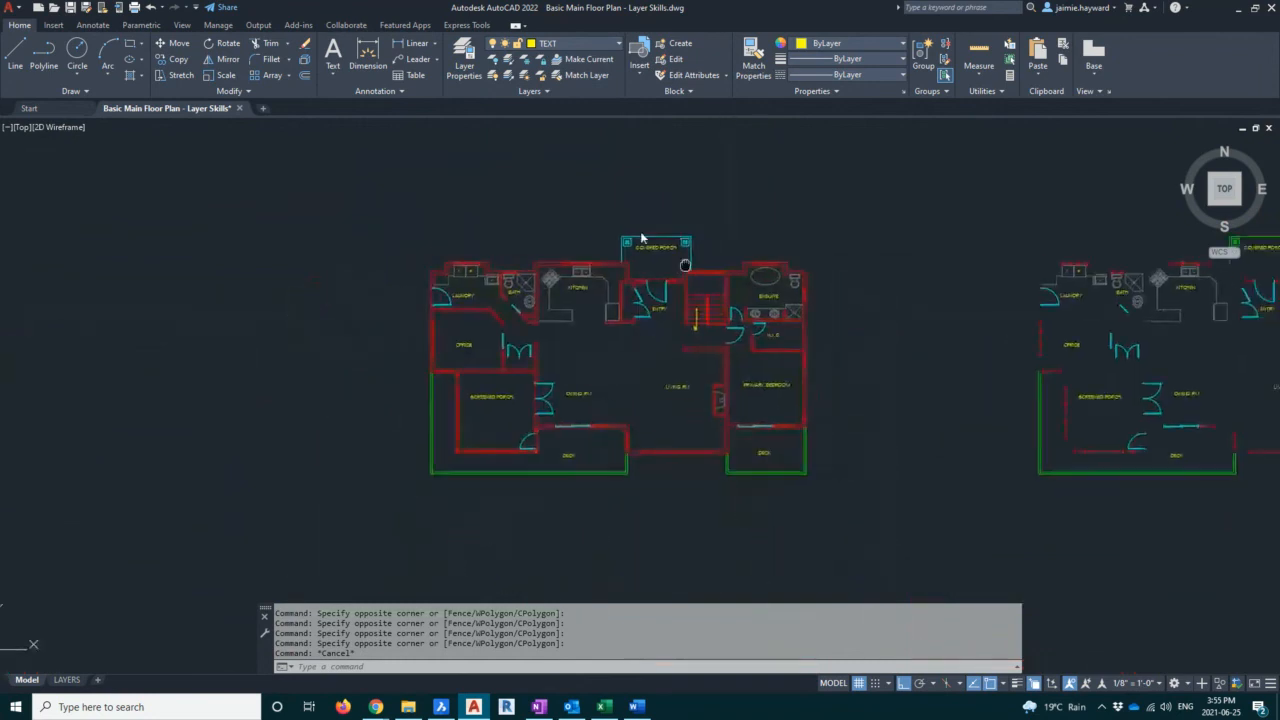
scroll(605, 262, "up", 2)
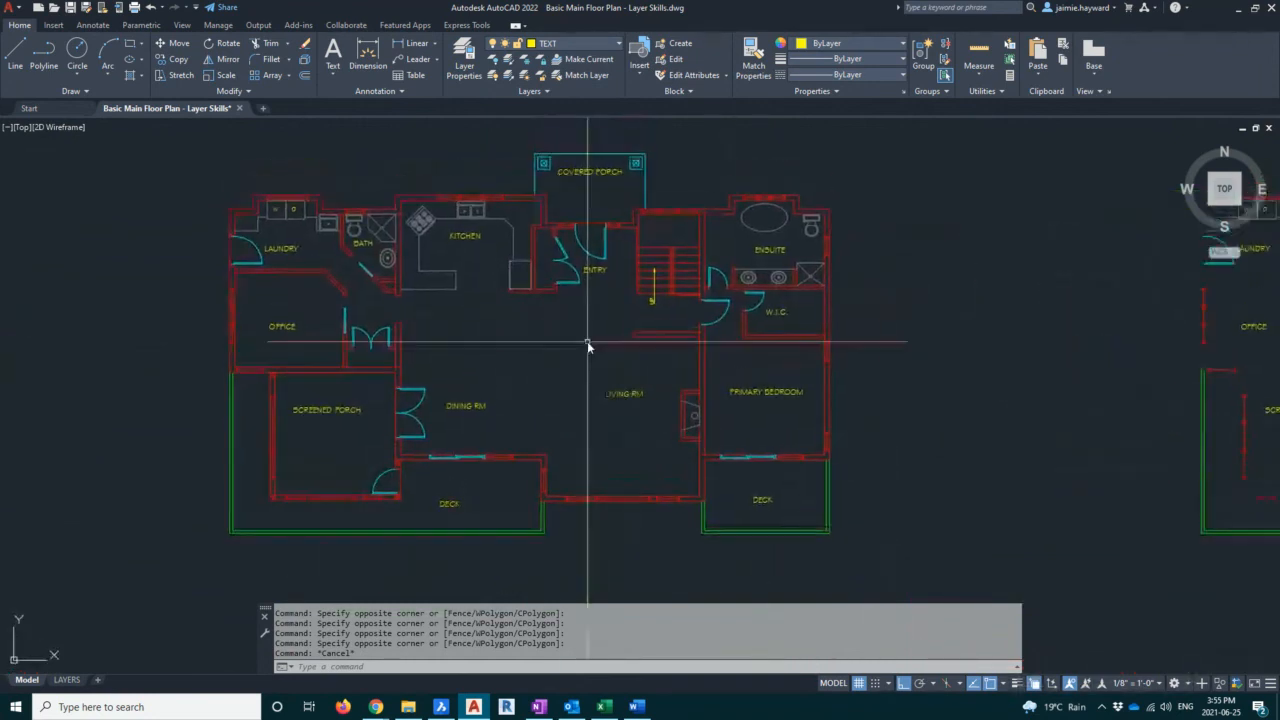
left_click(555, 43)
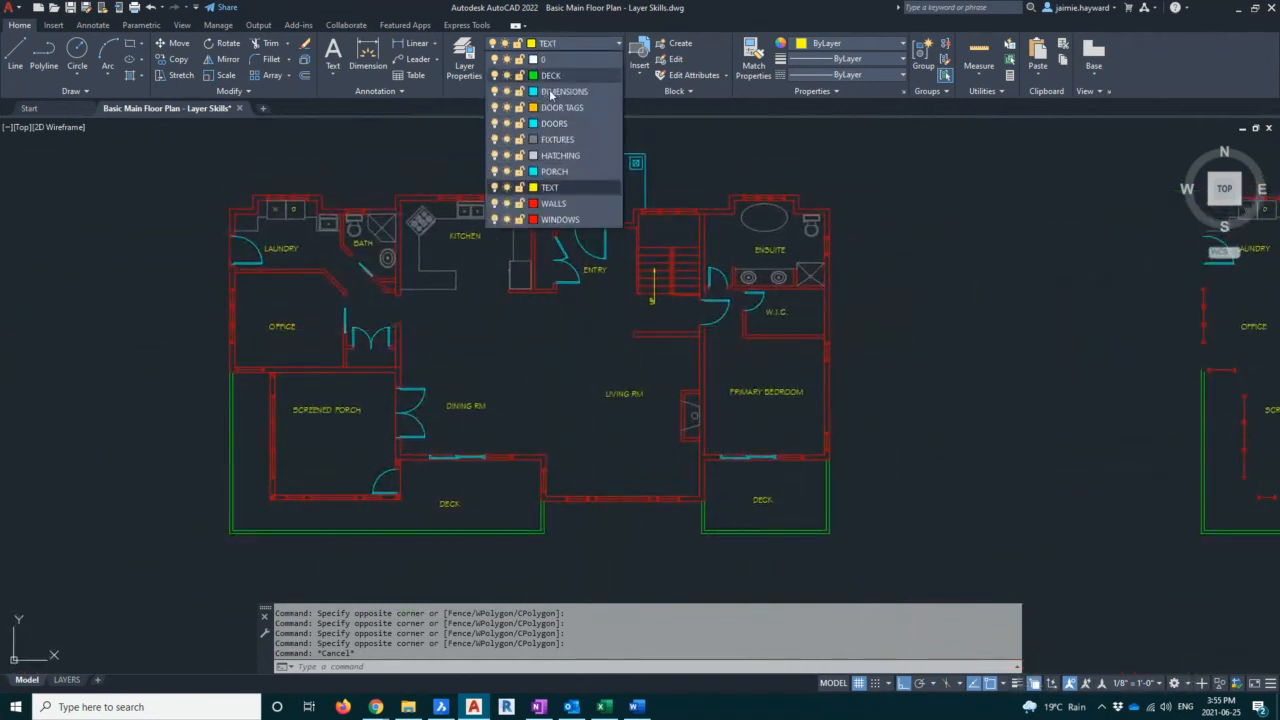
left_click(568, 155)
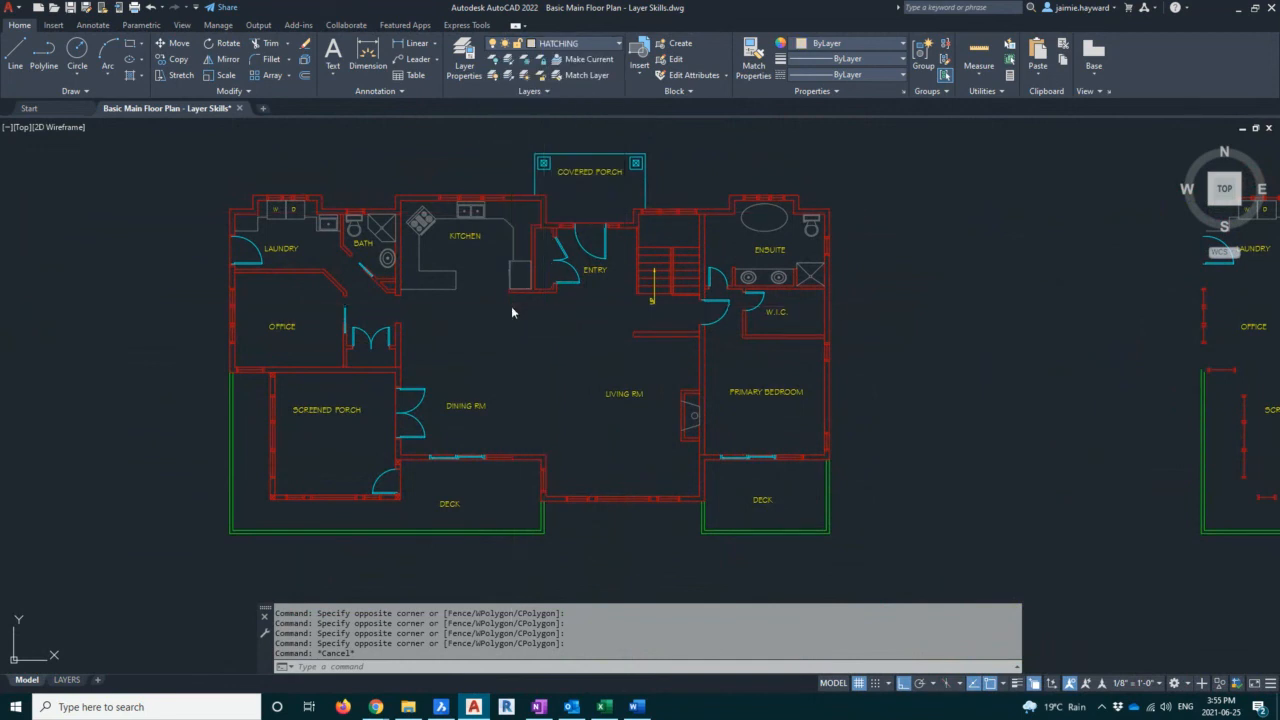
type("h")
key("Return")
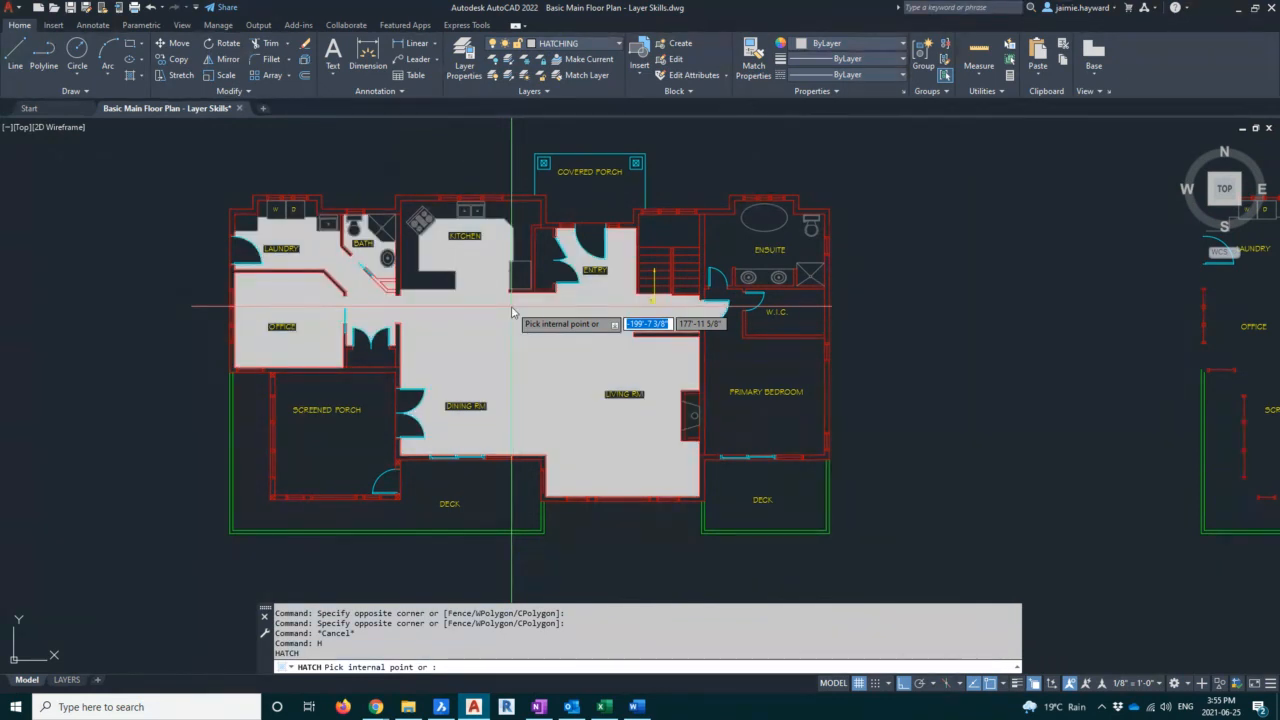
key("Escape")
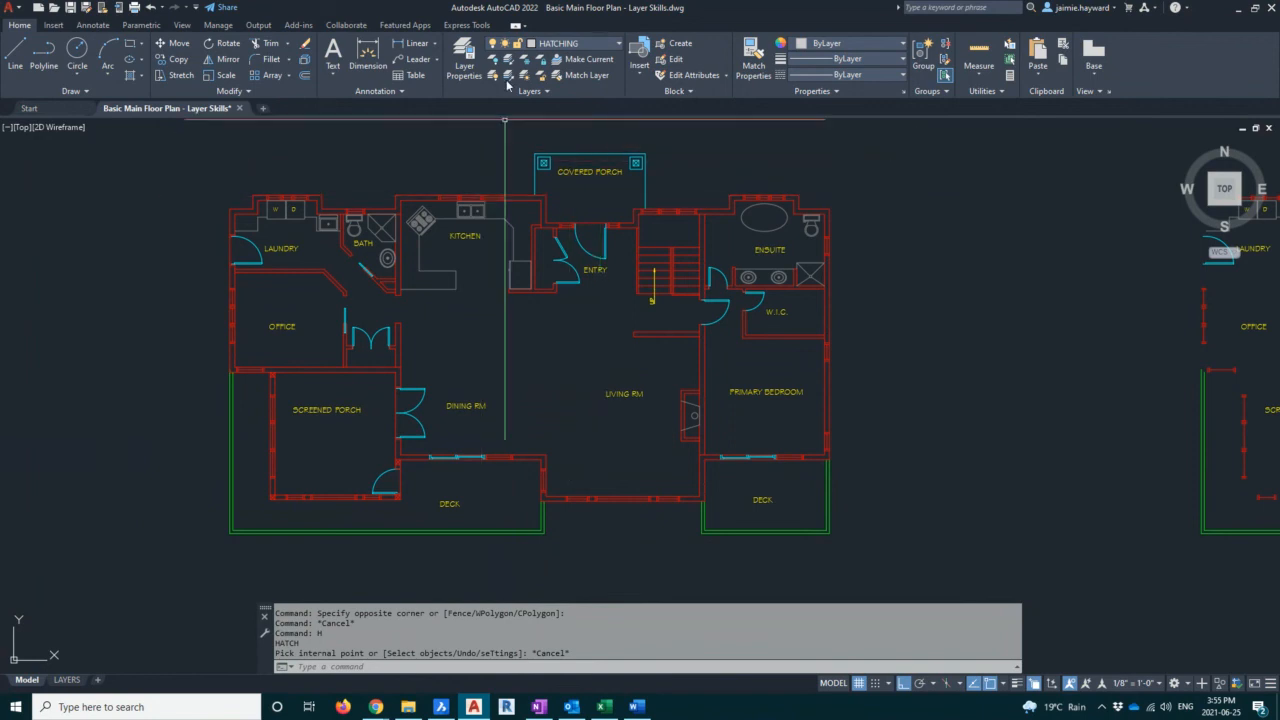
Create a new layer named DO NOT PRINT in the layer properties manager
left_click(464, 55)
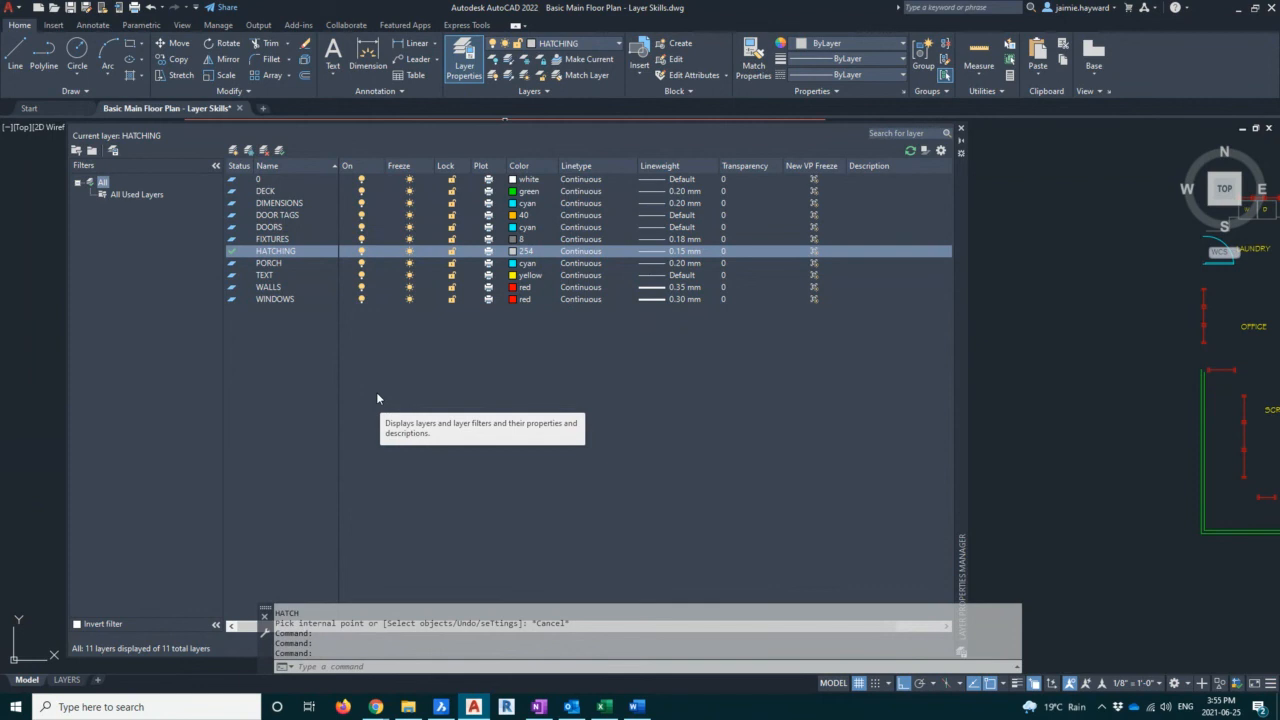
left_click(235, 152)
type("DO")
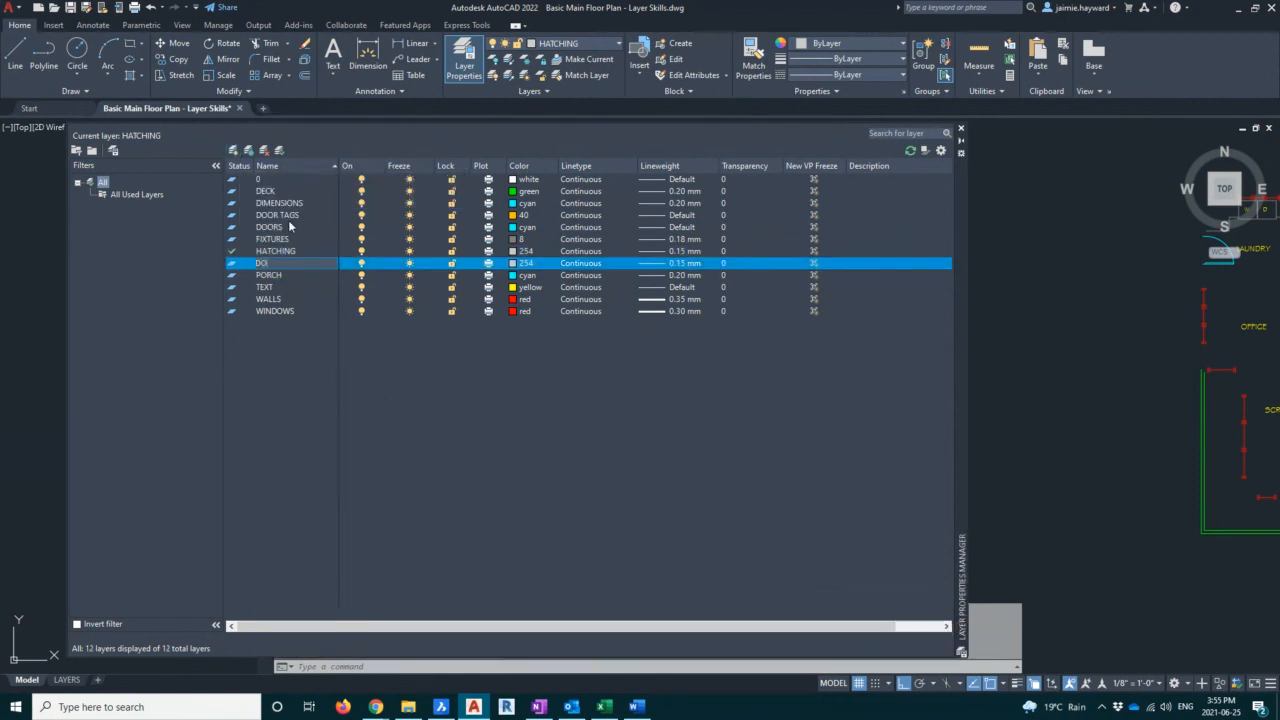
type(" NOT PRINT")
key("Return")
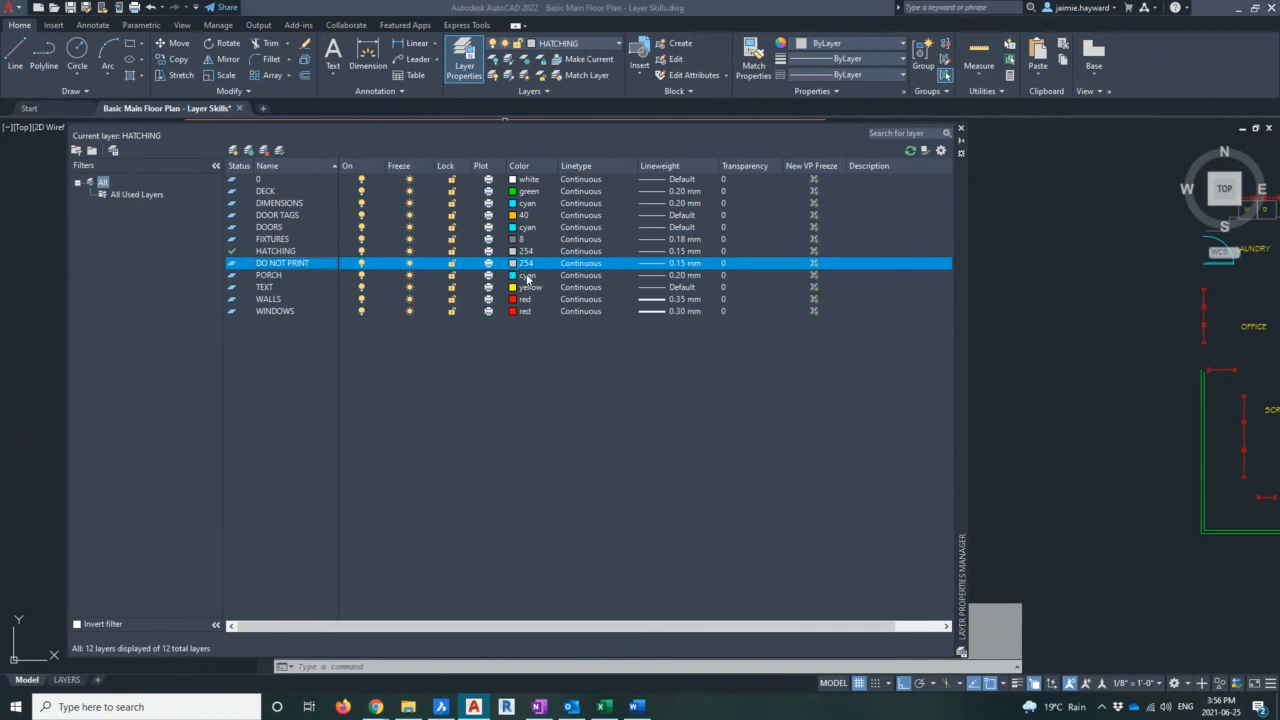
Set the DO NOT PRINT layer's color to 250 and close the layer manager
left_click(522, 263)
left_click(438, 505)
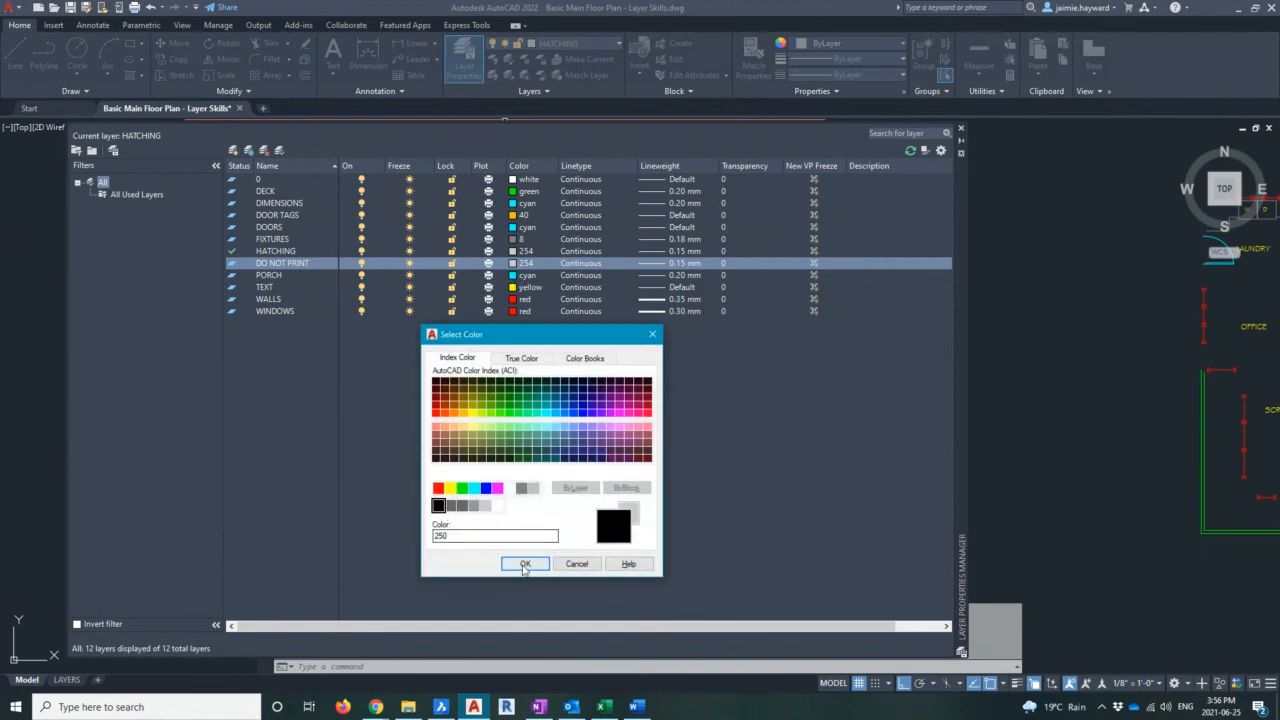
left_click(524, 563)
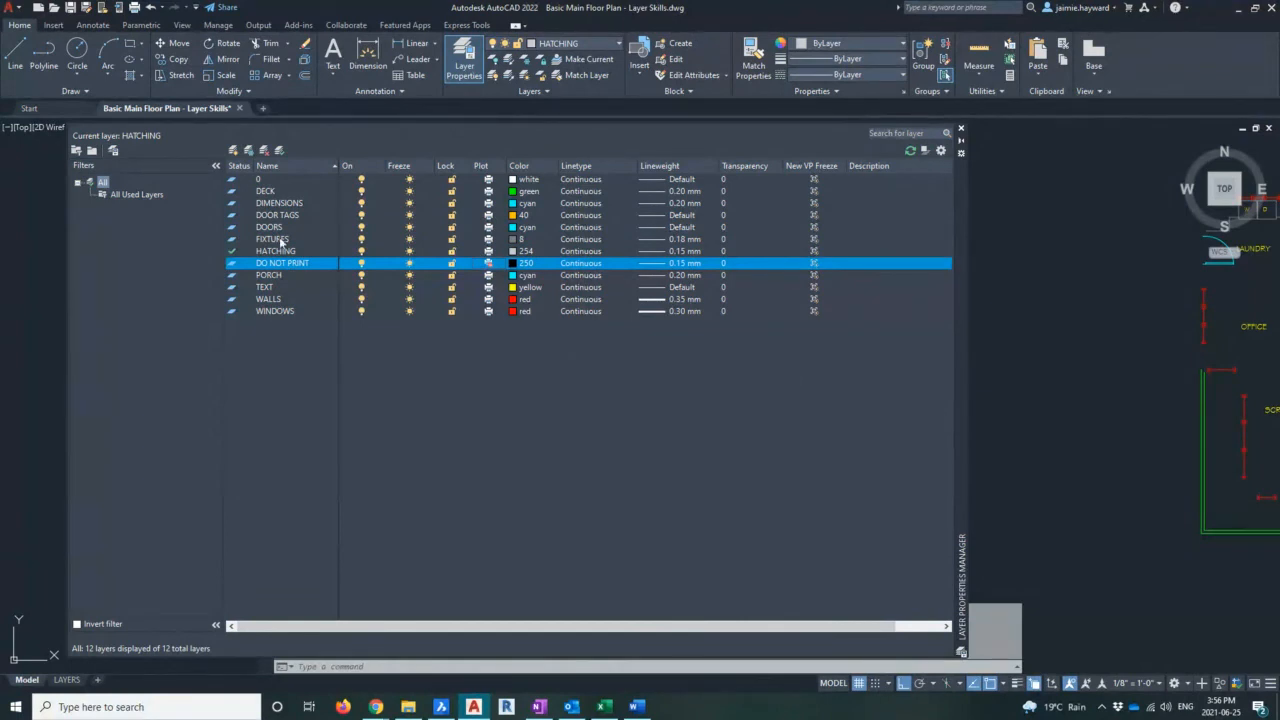
left_click(961, 129)
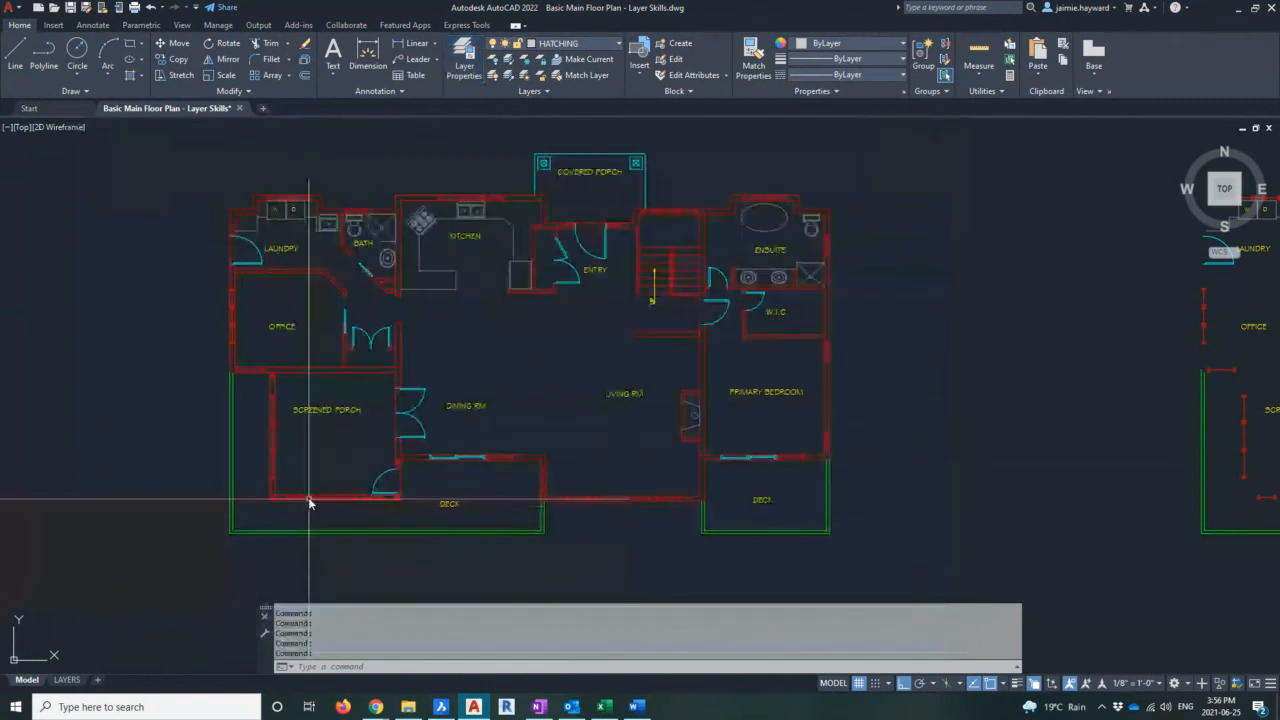
Switch to the LAYERS layout
left_click(66, 679)
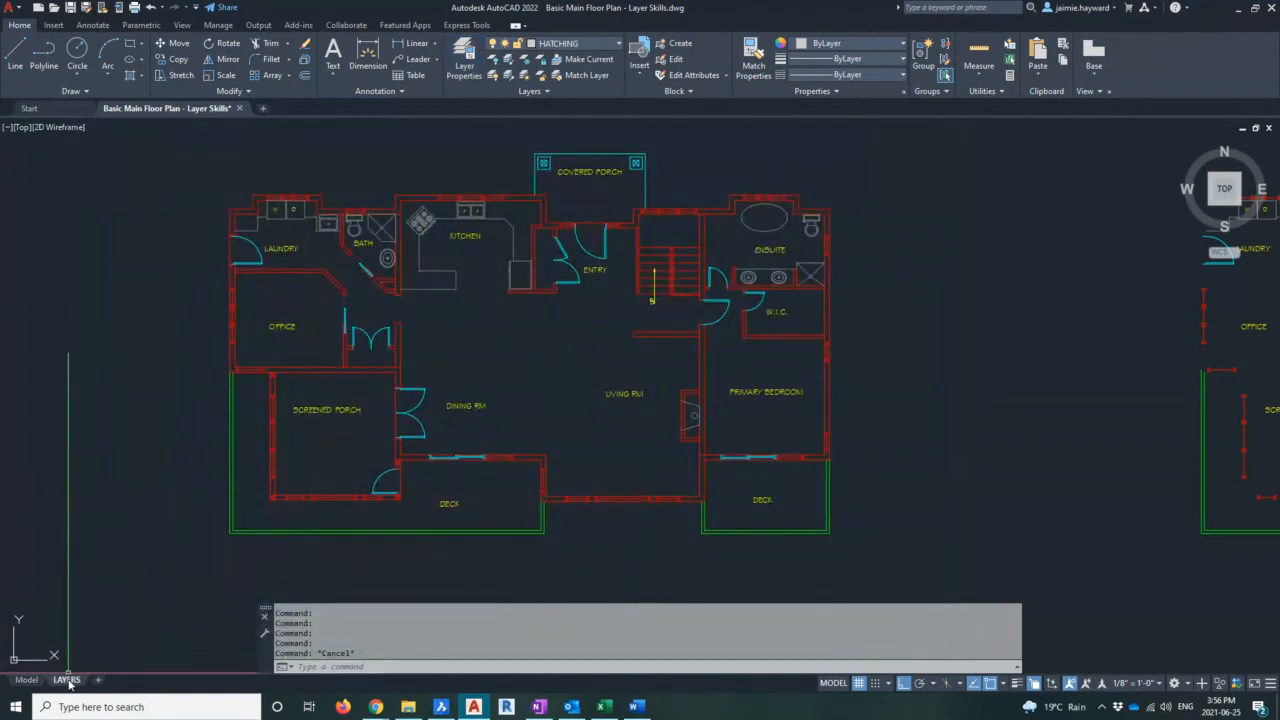
key("Escape")
key("Escape")
scroll(760, 382, "down", 3)
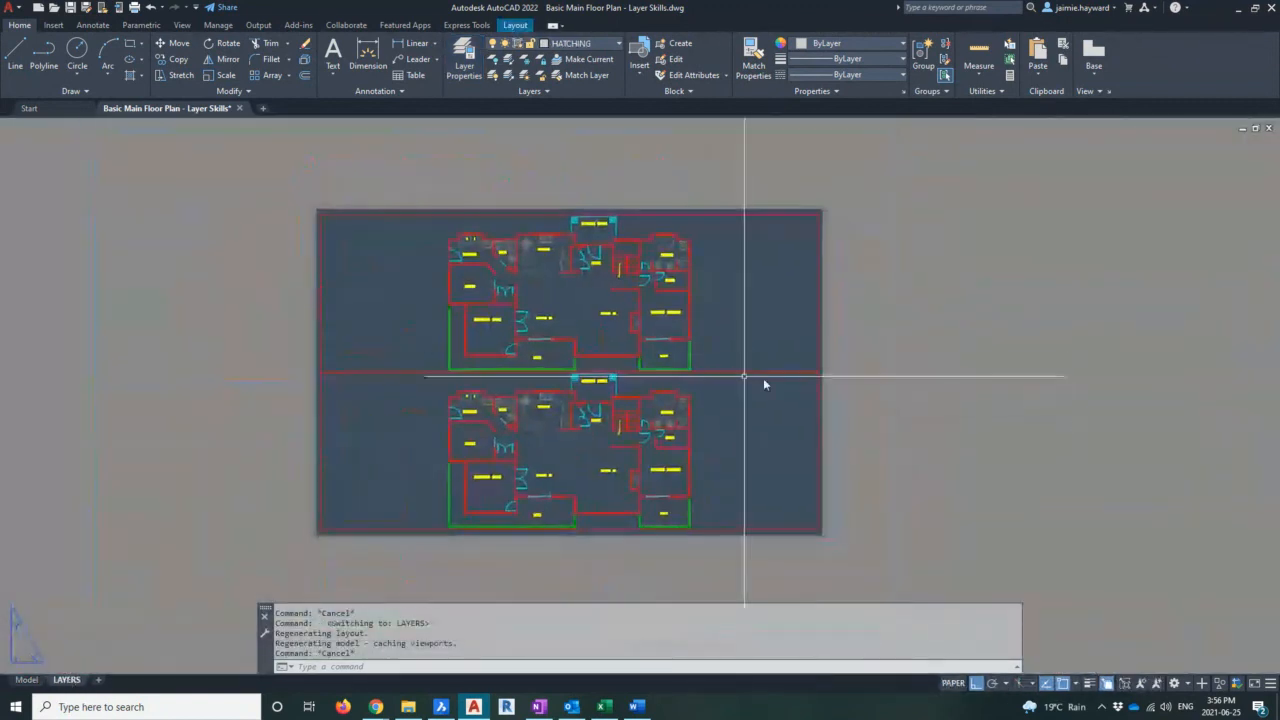
Select both layout viewports and move them onto the DO NOT PRINT layer
left_click(763, 384)
left_click(750, 359)
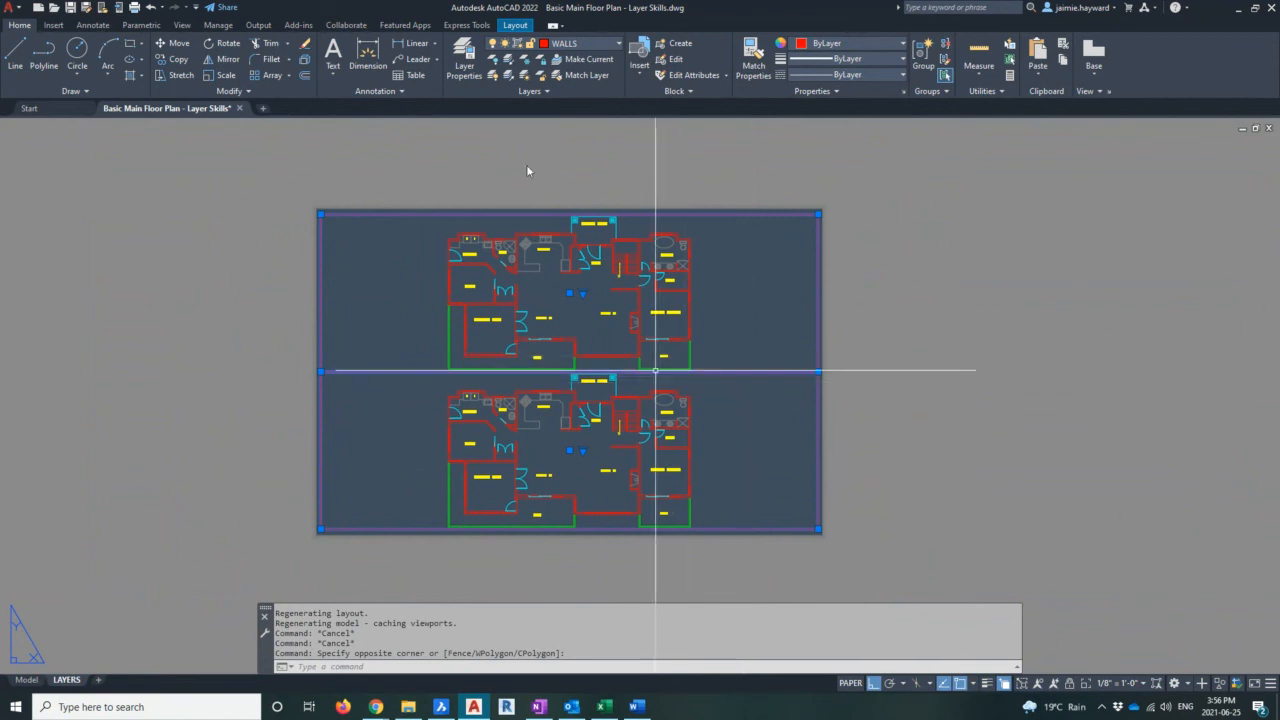
left_click(590, 44)
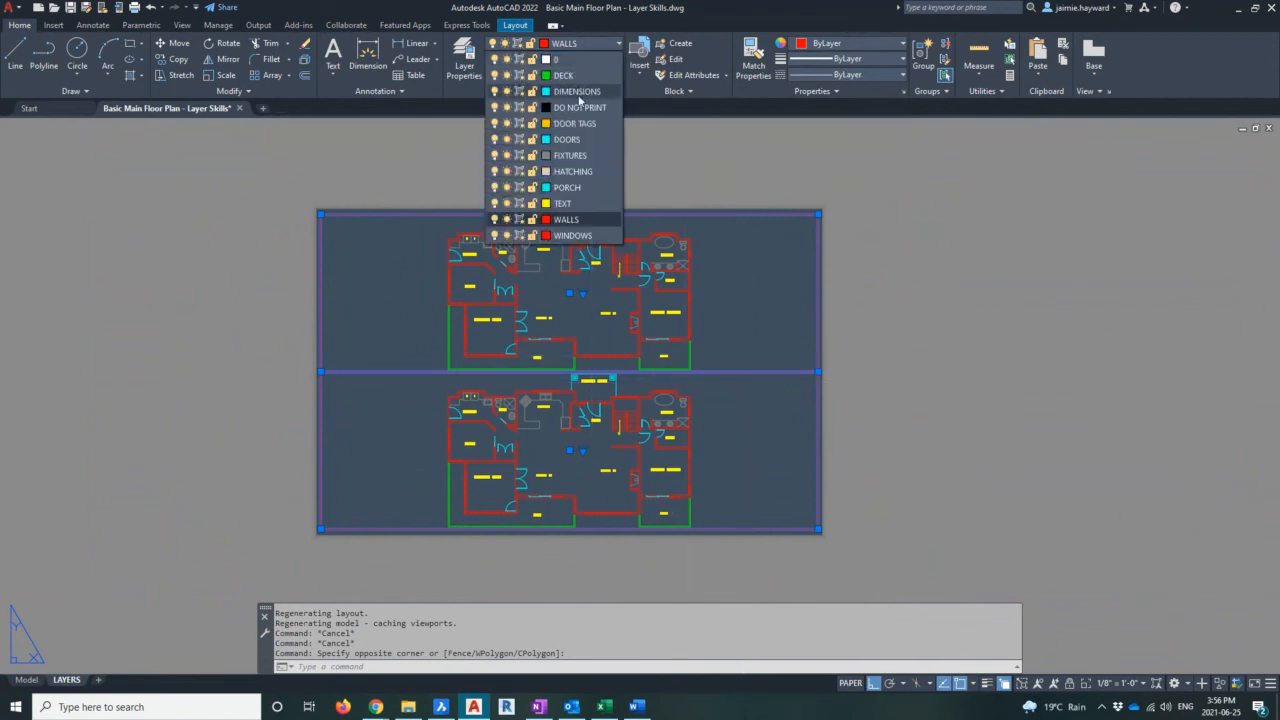
left_click(580, 107)
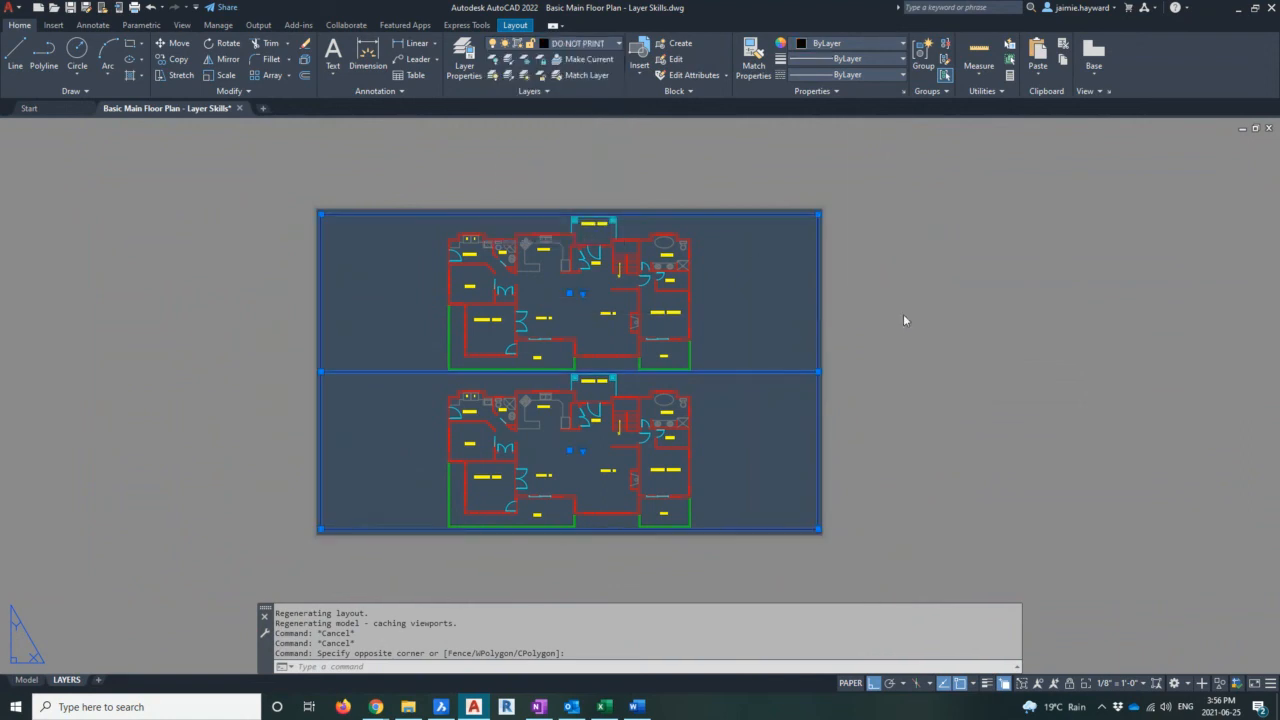
key("Escape")
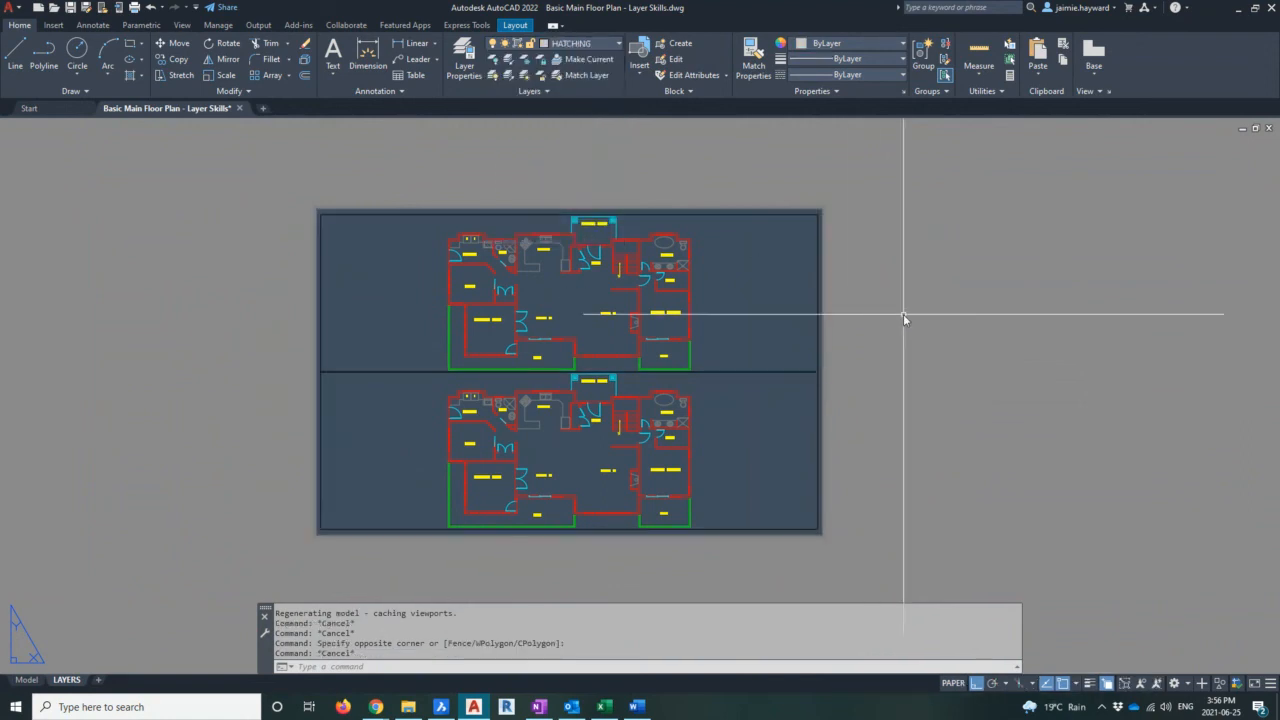